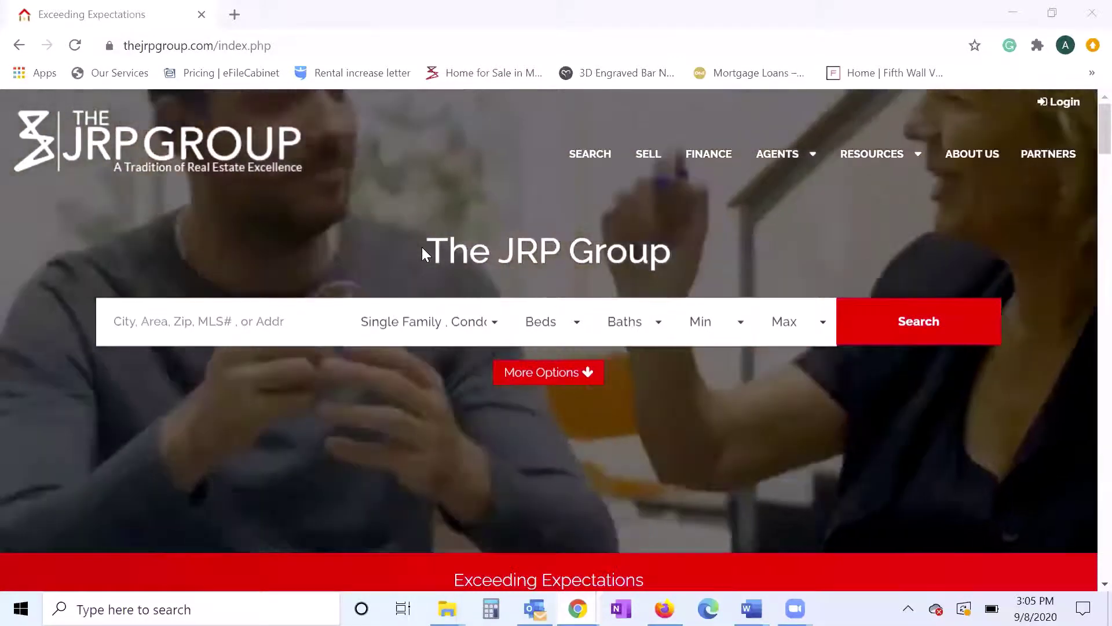
- Open a new Chrome tab and go to kvcore.com to reach the kvCORE dashboard
{"action": "left_click", "coordinate": [235, 15]}
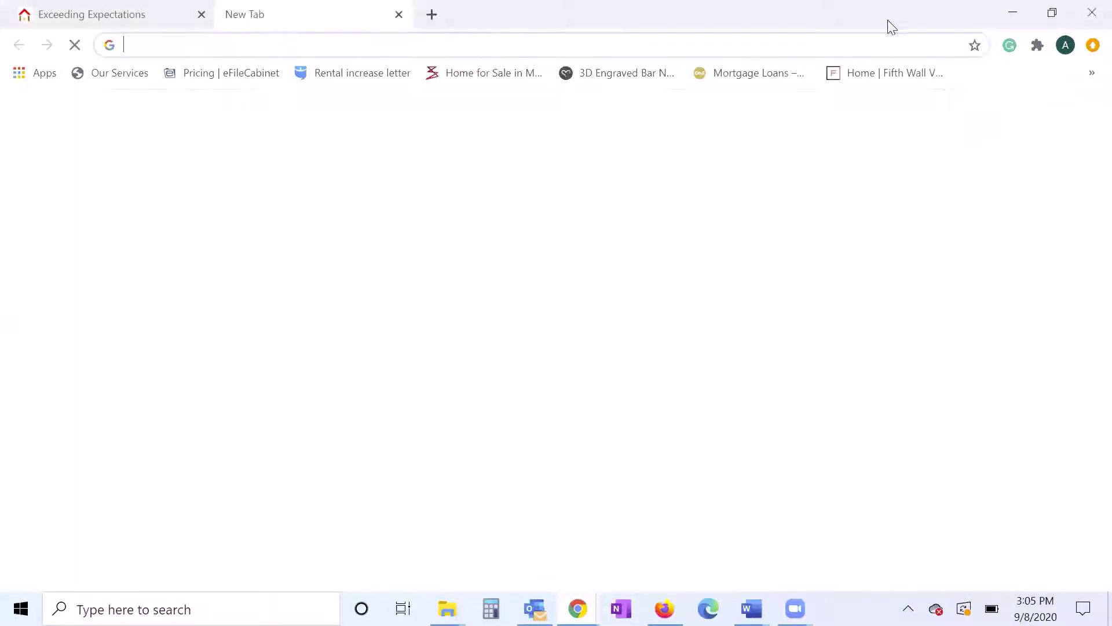
{"action": "type", "text": "kv"}
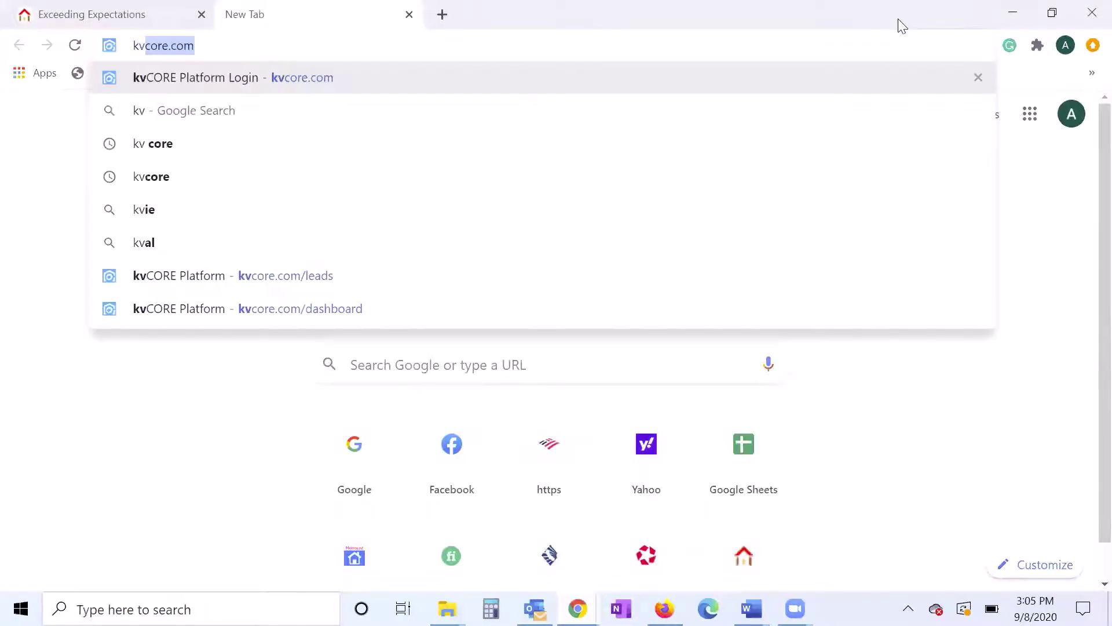
{"action": "key", "text": "Return"}
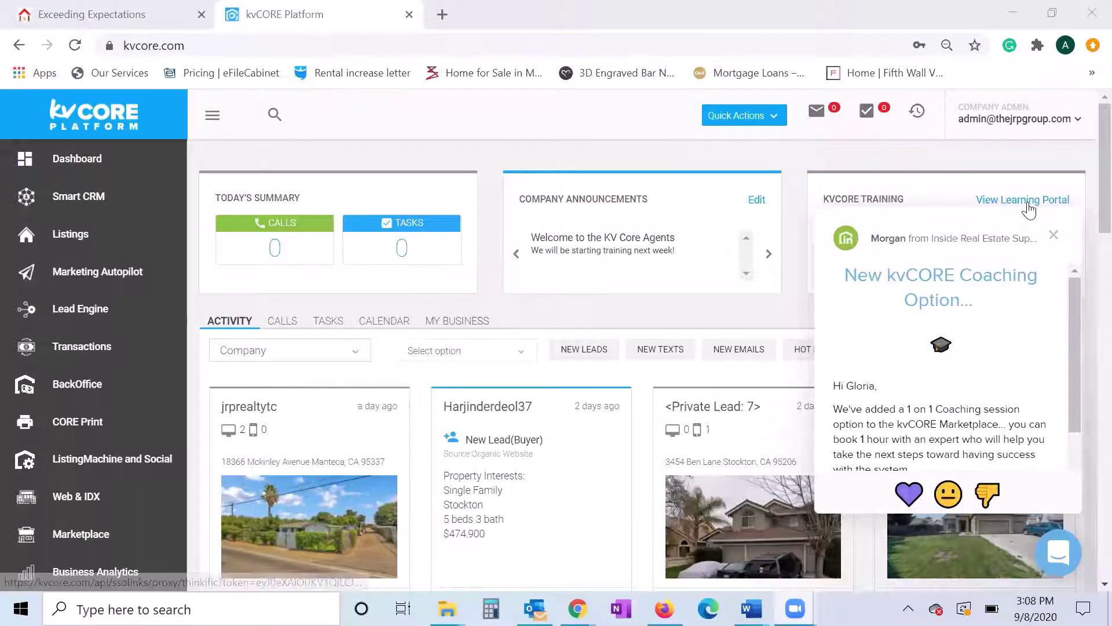
- Close the coaching chat popup and open the Agent Success Plan course from the training card
{"action": "left_click", "coordinate": [1054, 235]}
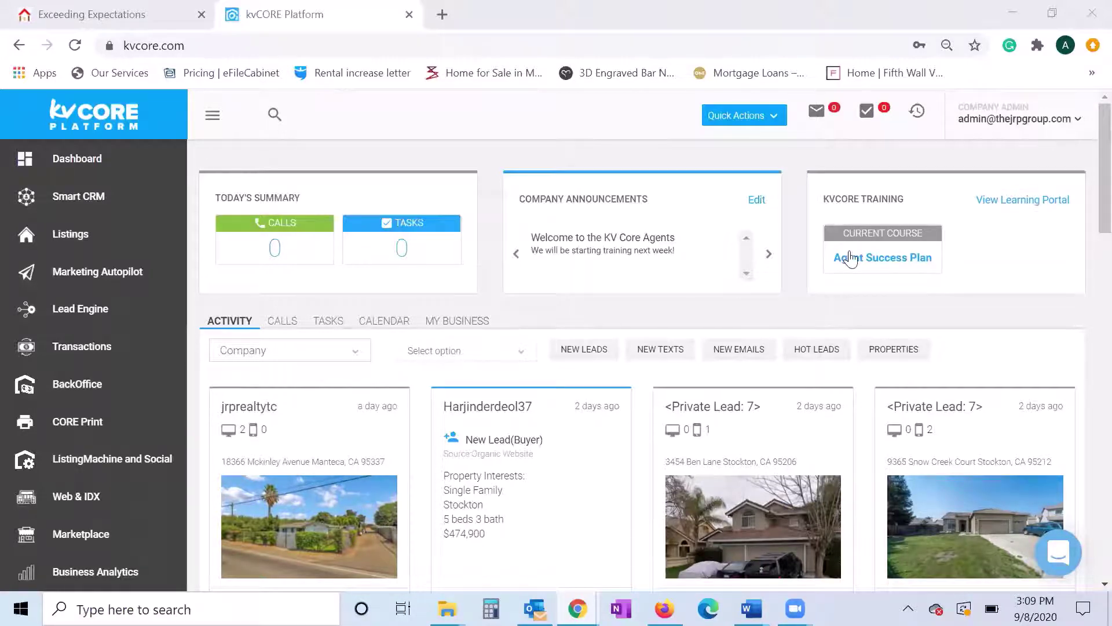
{"action": "left_click", "coordinate": [888, 261]}
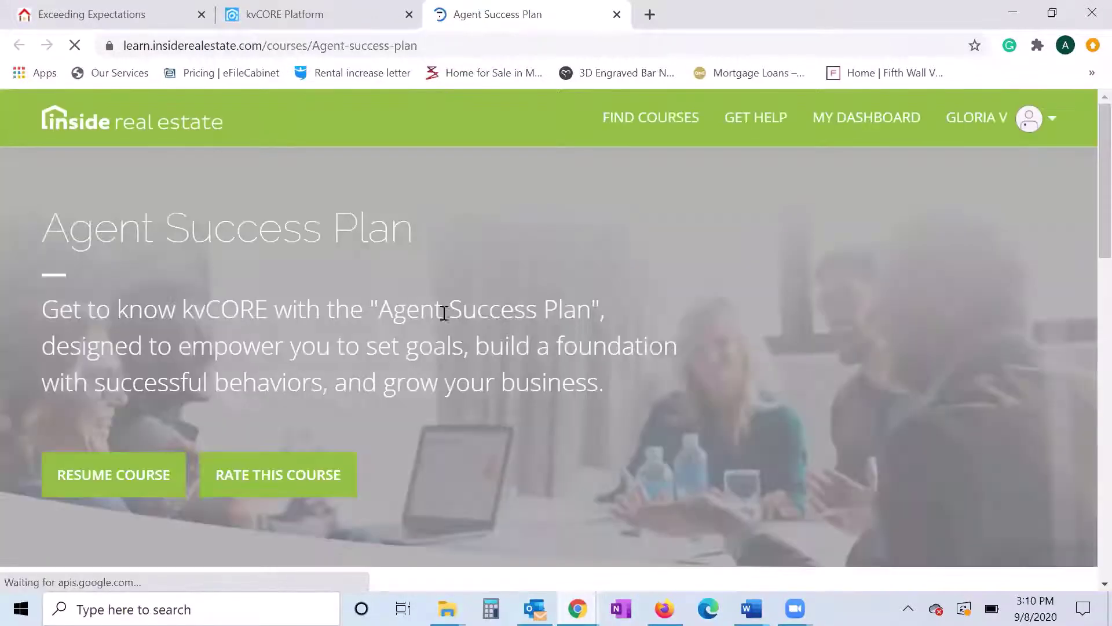
{"action": "scroll", "coordinate": [448, 315], "scroll_direction": "down", "scroll_amount": 4}
{"action": "scroll", "coordinate": [450, 316], "scroll_direction": "down", "scroll_amount": 3}
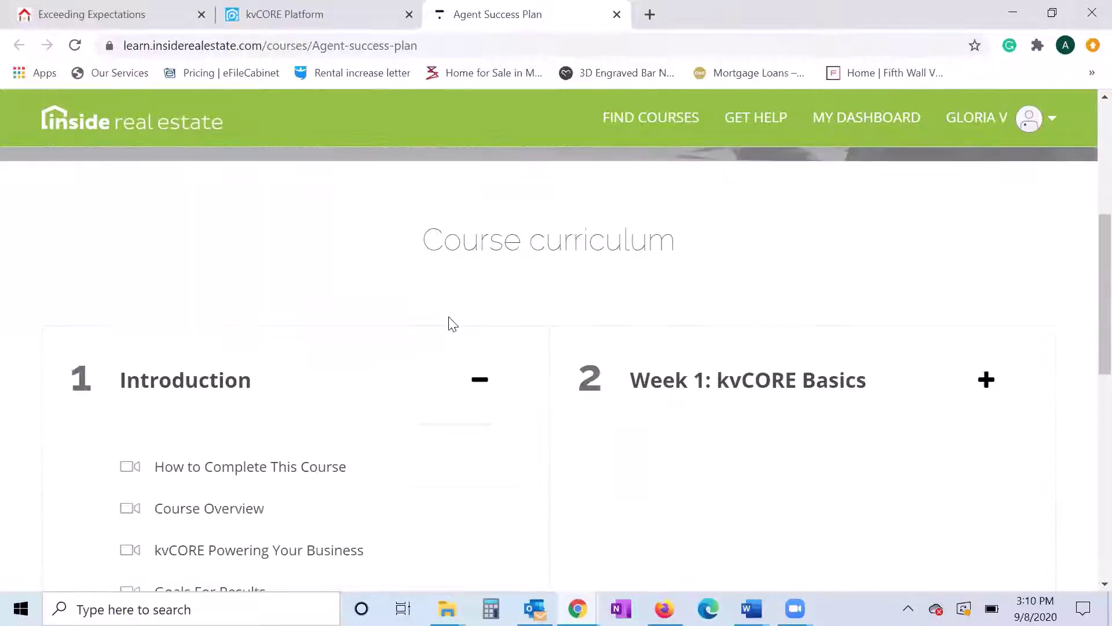
{"action": "scroll", "coordinate": [453, 323], "scroll_direction": "down", "scroll_amount": 2}
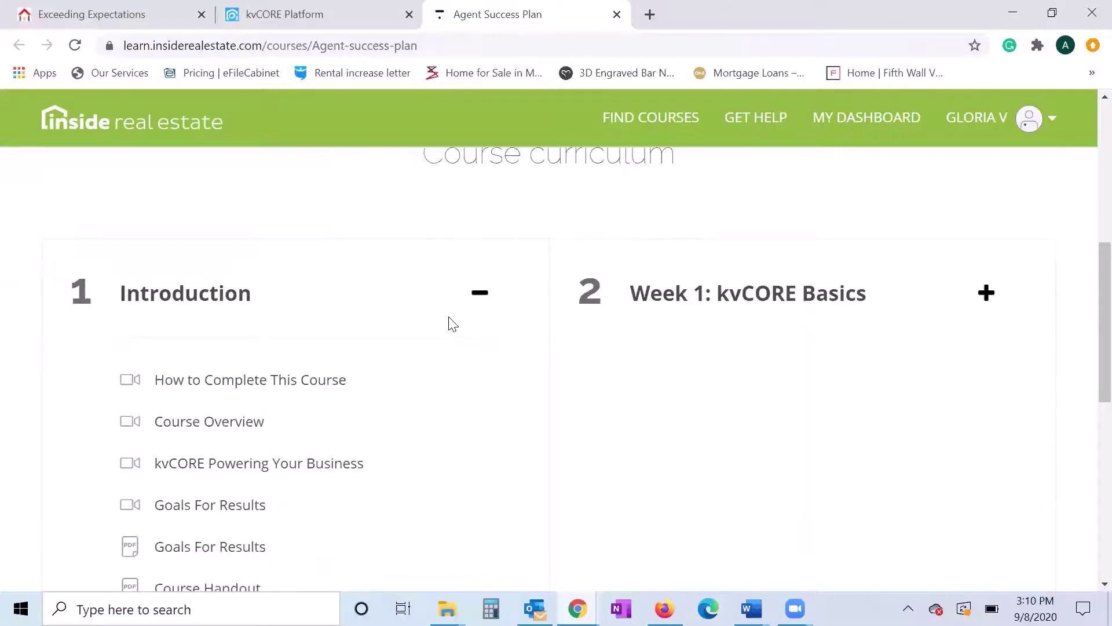
{"action": "scroll", "coordinate": [463, 308], "scroll_direction": "down", "scroll_amount": 4}
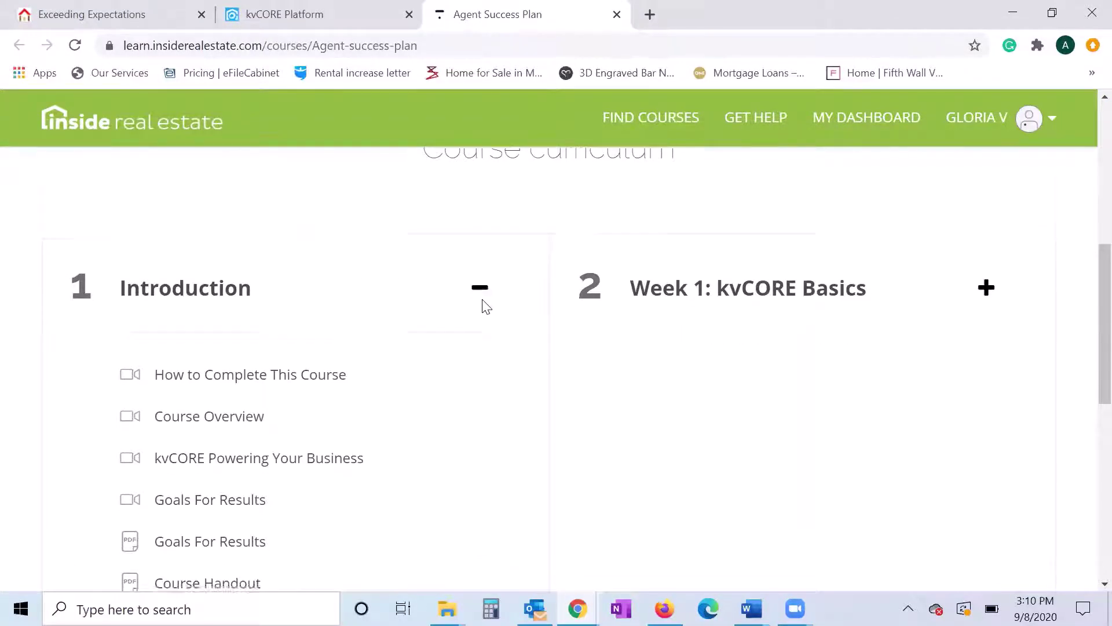
{"action": "scroll", "coordinate": [485, 306], "scroll_direction": "up", "scroll_amount": 2}
{"action": "left_click", "coordinate": [476, 215]}
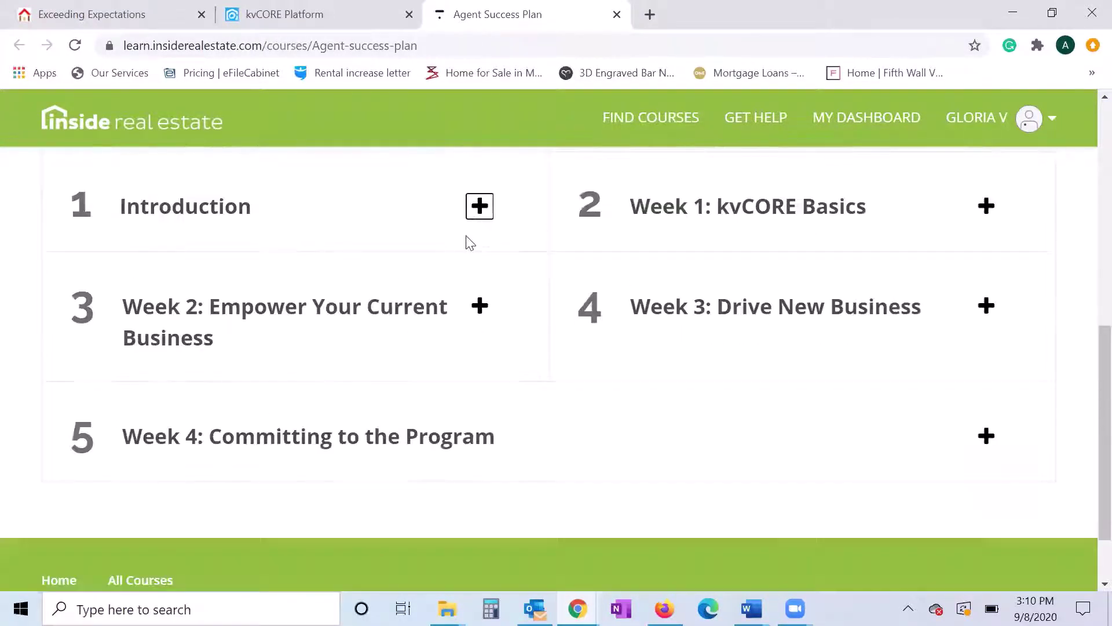
{"action": "scroll", "coordinate": [264, 251], "scroll_direction": "up", "scroll_amount": 1}
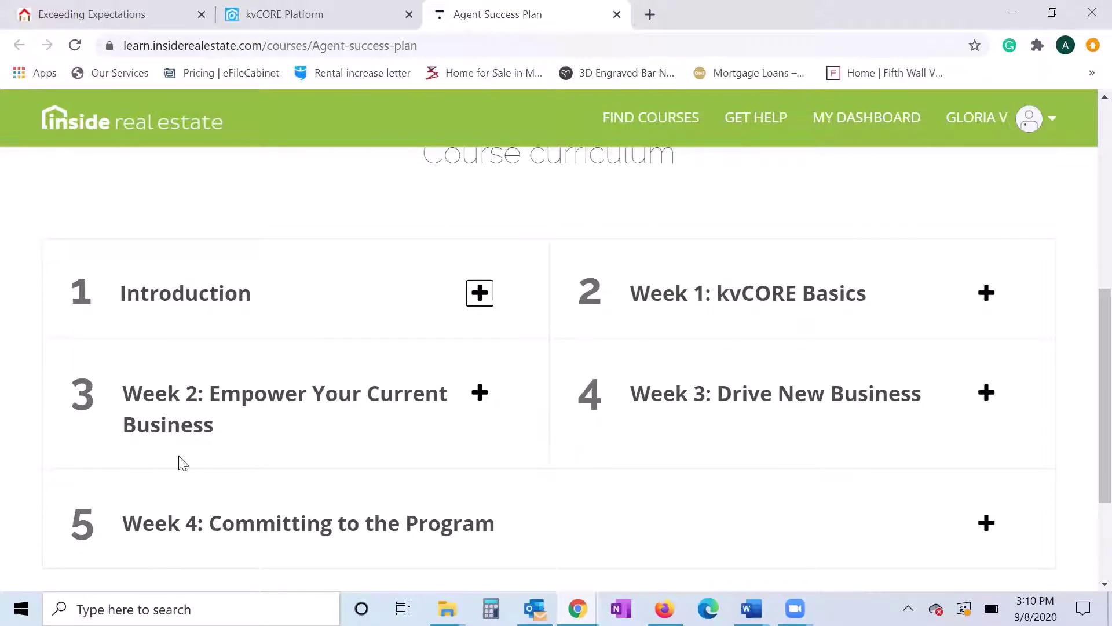
{"action": "left_click", "coordinate": [425, 400]}
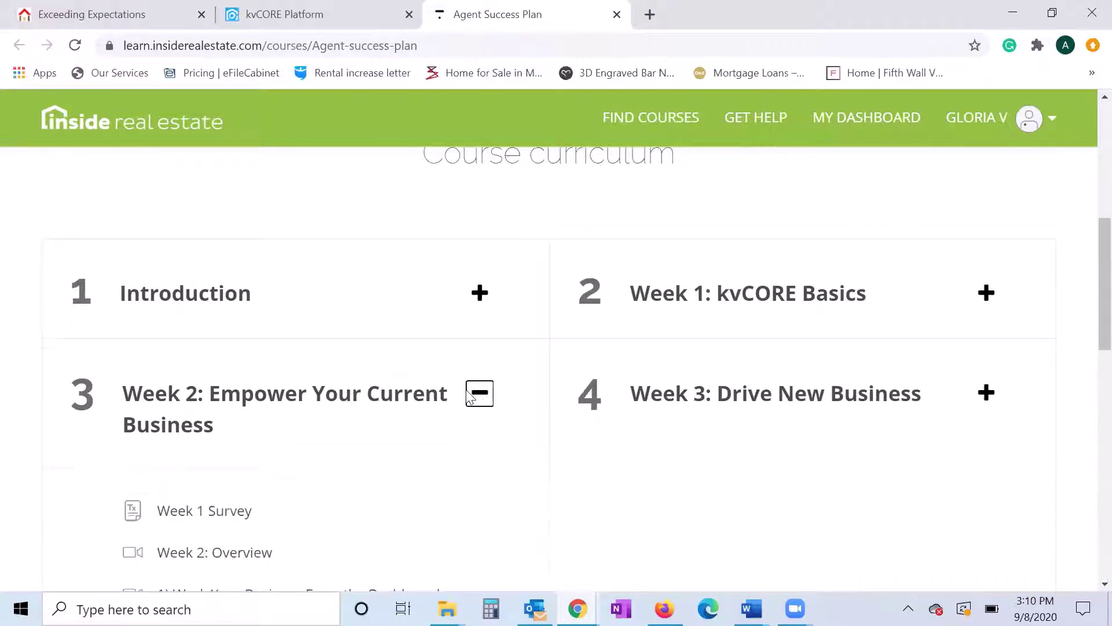
{"action": "scroll", "coordinate": [258, 393], "scroll_direction": "down", "scroll_amount": 3}
{"action": "scroll", "coordinate": [166, 464], "scroll_direction": "down", "scroll_amount": 2}
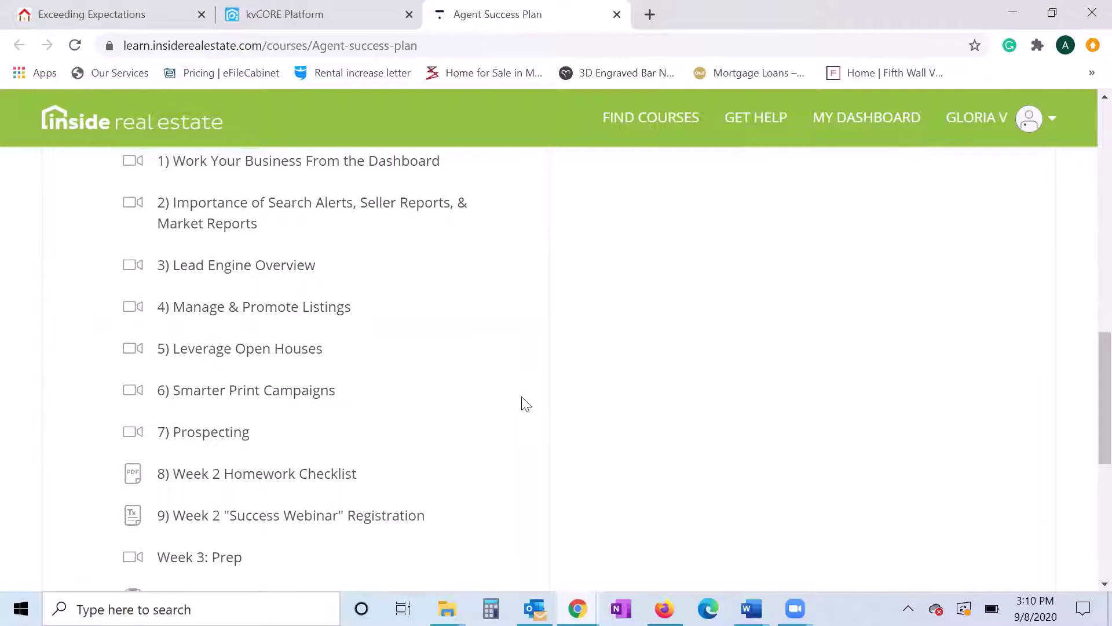
{"action": "scroll", "coordinate": [524, 403], "scroll_direction": "up", "scroll_amount": 5}
{"action": "left_click", "coordinate": [480, 309]}
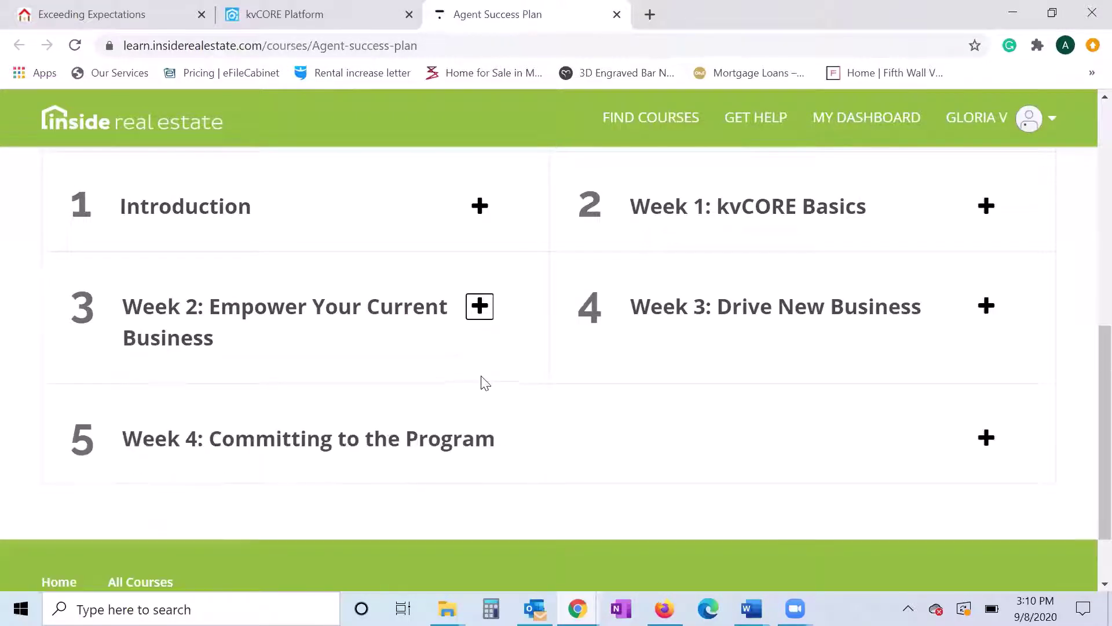
{"action": "scroll", "coordinate": [483, 380], "scroll_direction": "up", "scroll_amount": 10}
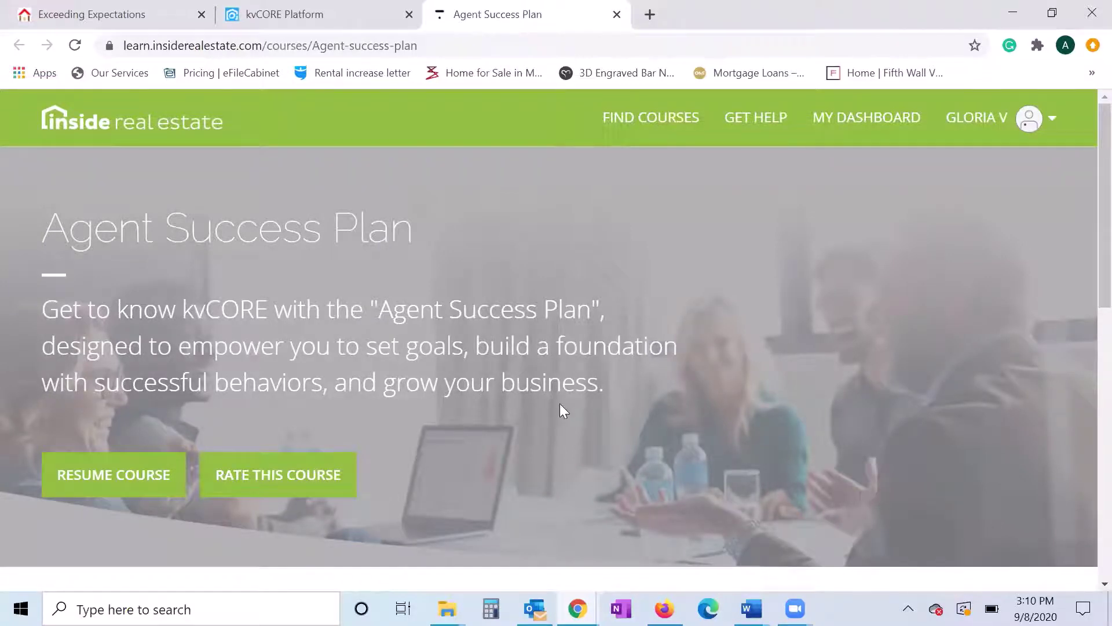
{"action": "scroll", "coordinate": [468, 392], "scroll_direction": "down", "scroll_amount": 3}
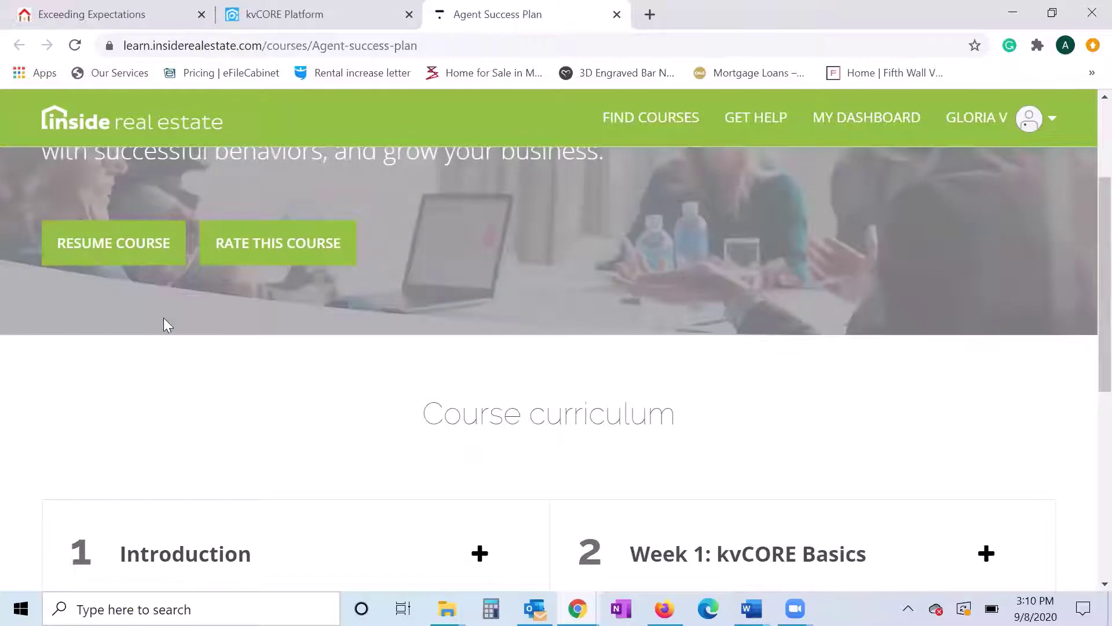
{"action": "scroll", "coordinate": [94, 352], "scroll_direction": "up", "scroll_amount": 1}
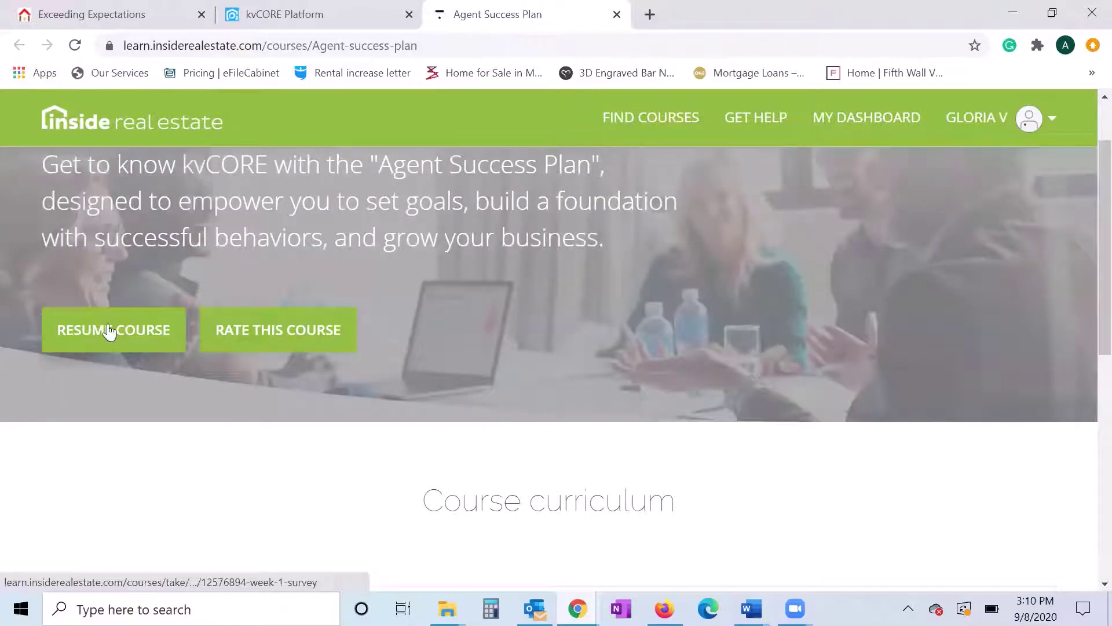
{"action": "scroll", "coordinate": [73, 440], "scroll_direction": "up", "scroll_amount": 2}
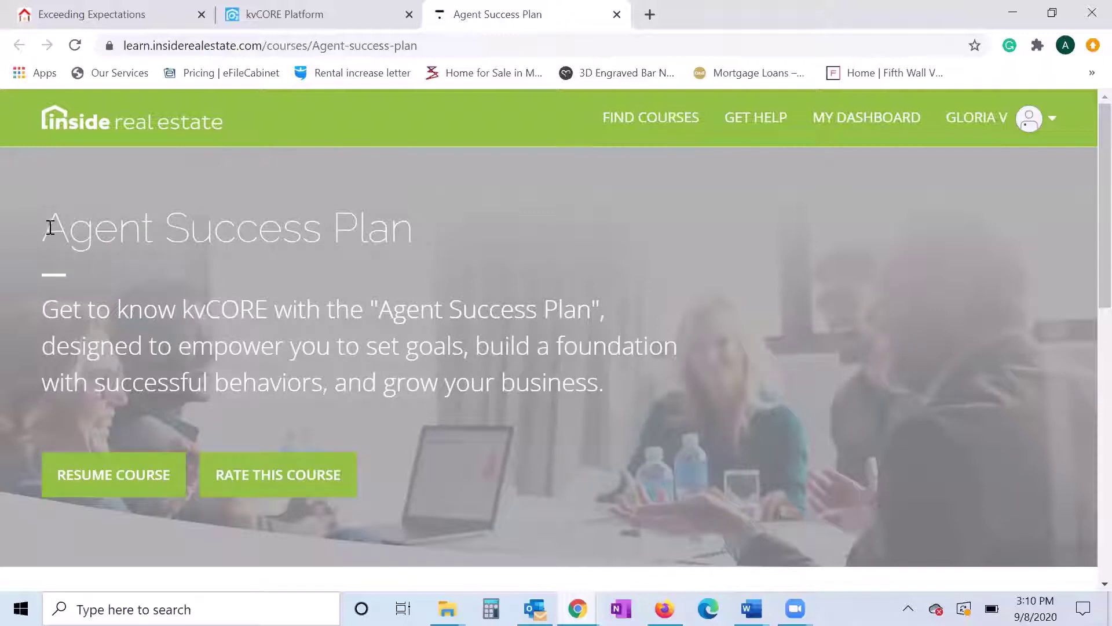
{"action": "left_click_drag", "start_coordinate": [50, 228], "coordinate": [430, 237]}
{"action": "left_click", "coordinate": [560, 339]}
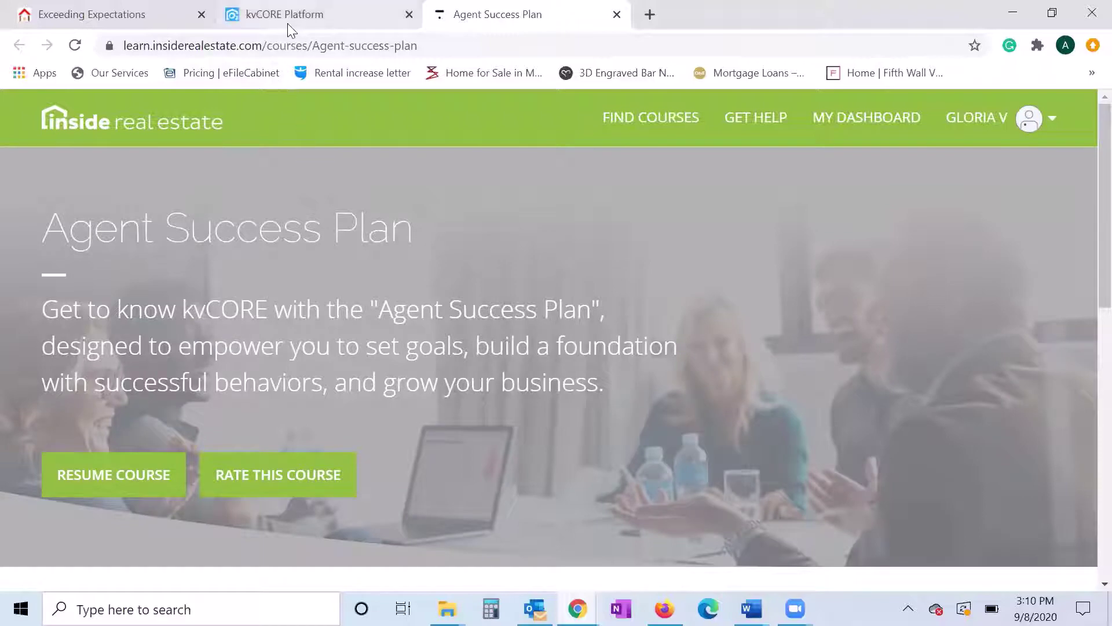
- Switch back to the kvCORE dashboard tab and scroll down to the first lead activity cards
{"action": "left_click", "coordinate": [335, 16]}
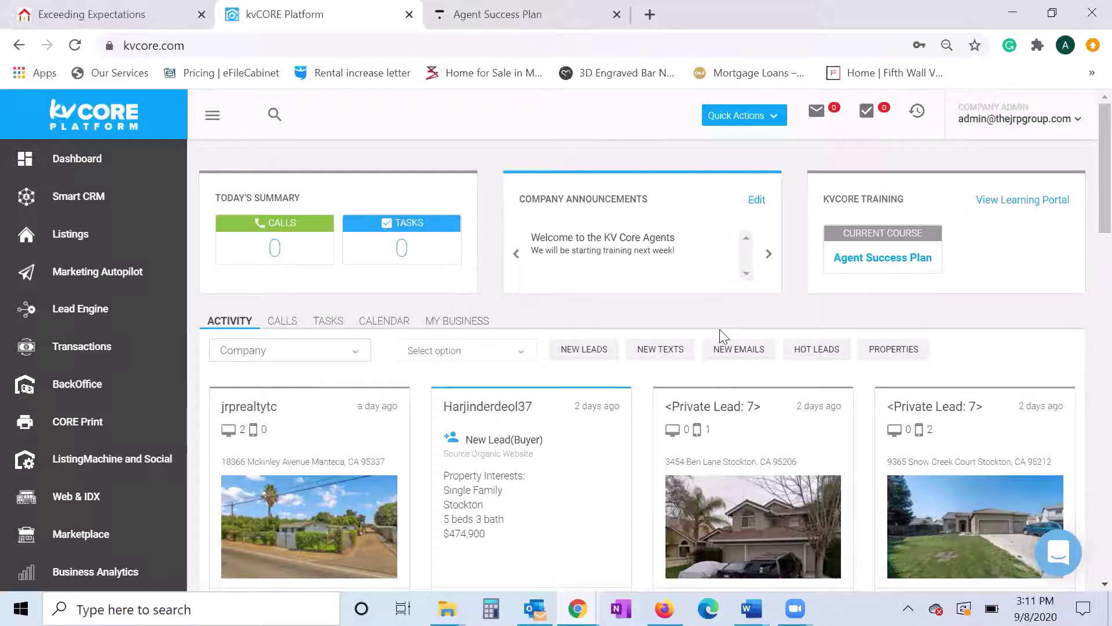
{"action": "scroll", "coordinate": [723, 336], "scroll_direction": "down", "scroll_amount": 2}
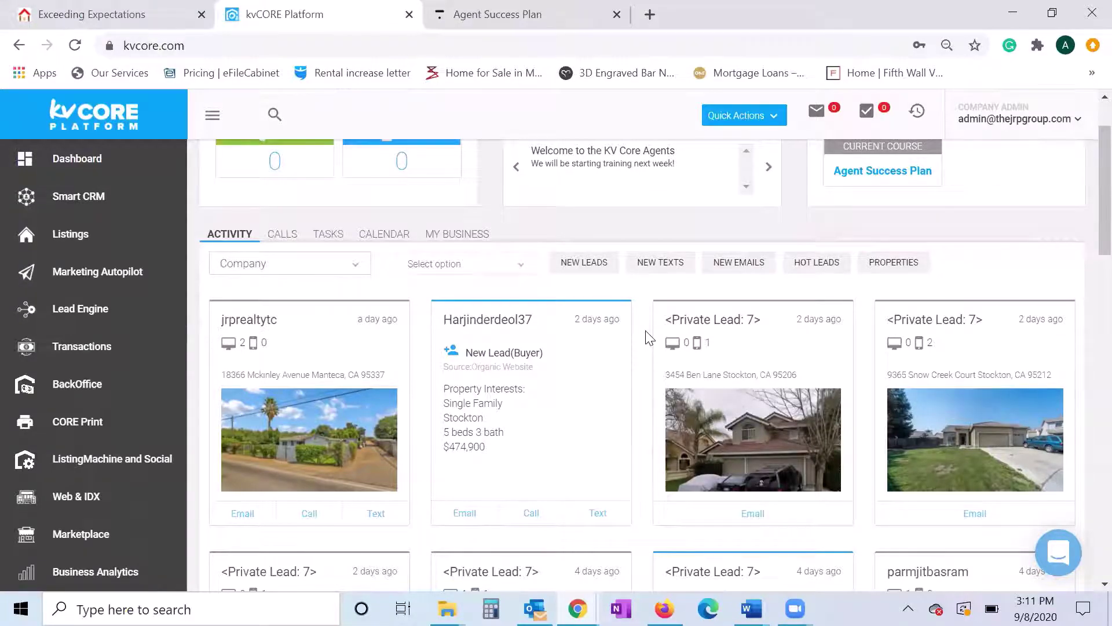
{"action": "scroll", "coordinate": [649, 336], "scroll_direction": "down", "scroll_amount": 1}
{"action": "scroll", "coordinate": [649, 339], "scroll_direction": "up", "scroll_amount": 1}
{"action": "scroll", "coordinate": [342, 290], "scroll_direction": "down", "scroll_amount": 1}
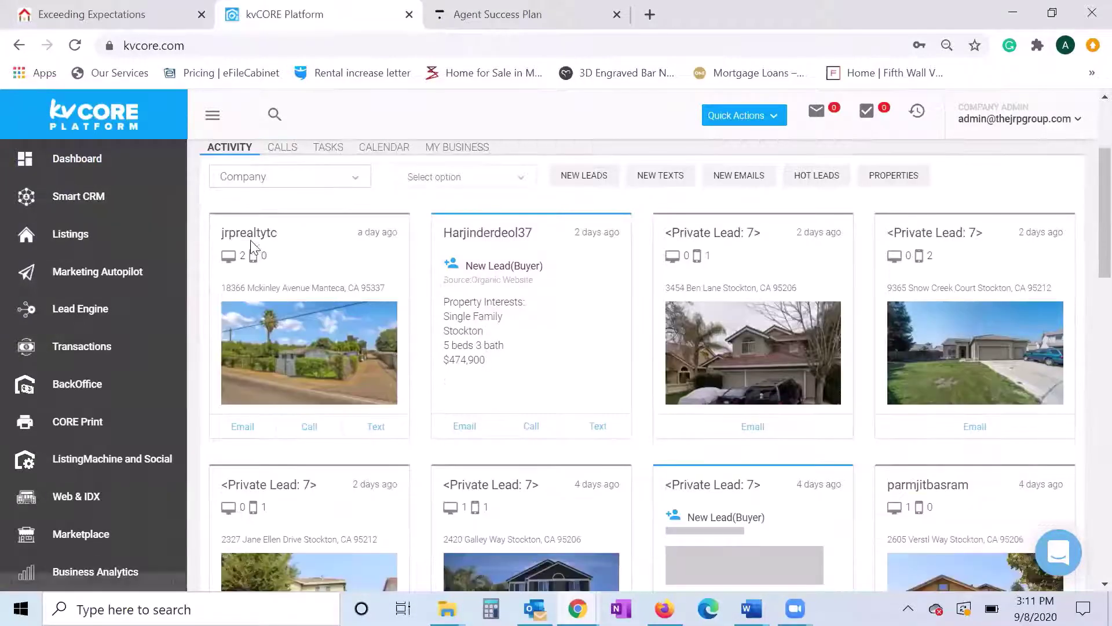
{"action": "left_click_drag", "start_coordinate": [247, 233], "coordinate": [270, 242]}
{"action": "left_click", "coordinate": [270, 242]}
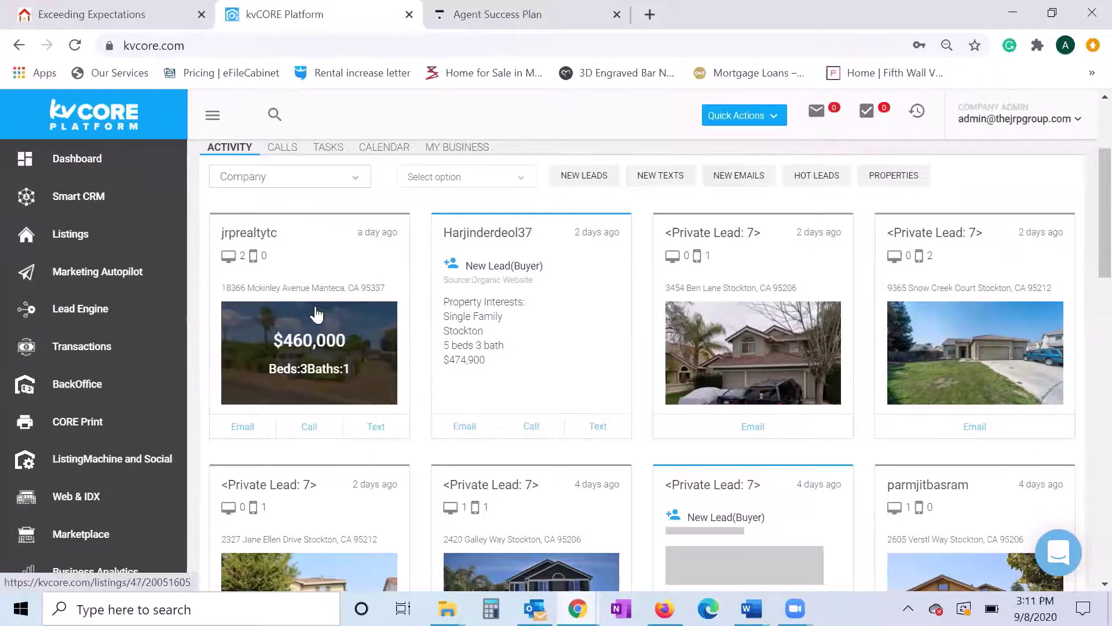
- Read the second lead's property interests and scroll through the rest of the activity feed
{"action": "left_click_drag", "start_coordinate": [444, 235], "coordinate": [638, 327]}
{"action": "left_click", "coordinate": [641, 326]}
{"action": "scroll", "coordinate": [640, 326], "scroll_direction": "down", "scroll_amount": 3}
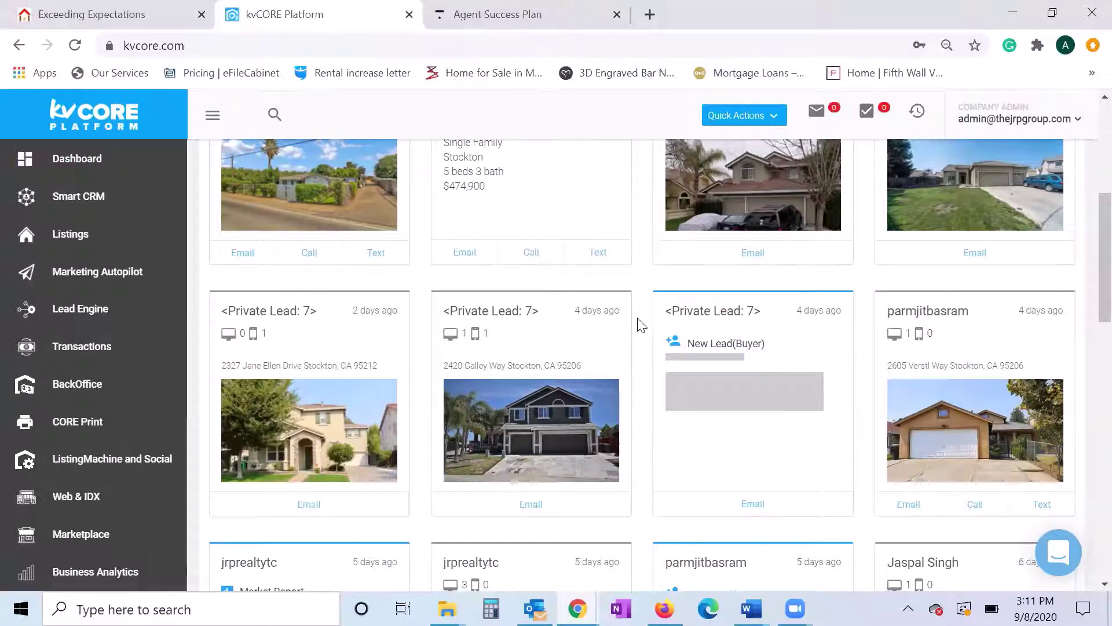
{"action": "scroll", "coordinate": [642, 324], "scroll_direction": "down", "scroll_amount": 1}
{"action": "scroll", "coordinate": [642, 309], "scroll_direction": "down", "scroll_amount": 3}
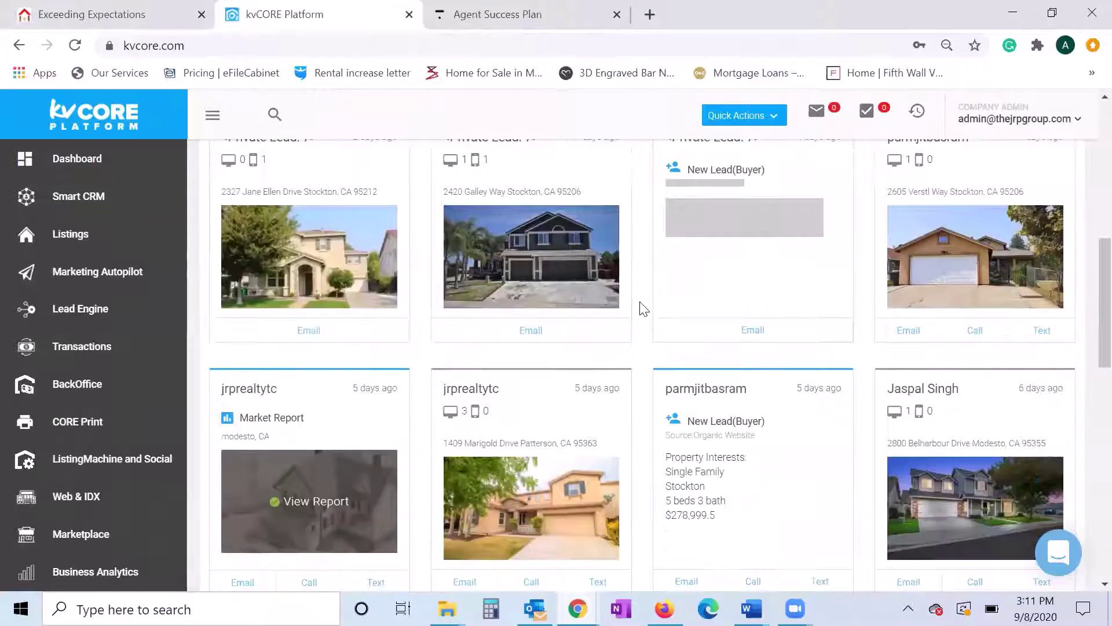
{"action": "scroll", "coordinate": [642, 307], "scroll_direction": "down", "scroll_amount": 1}
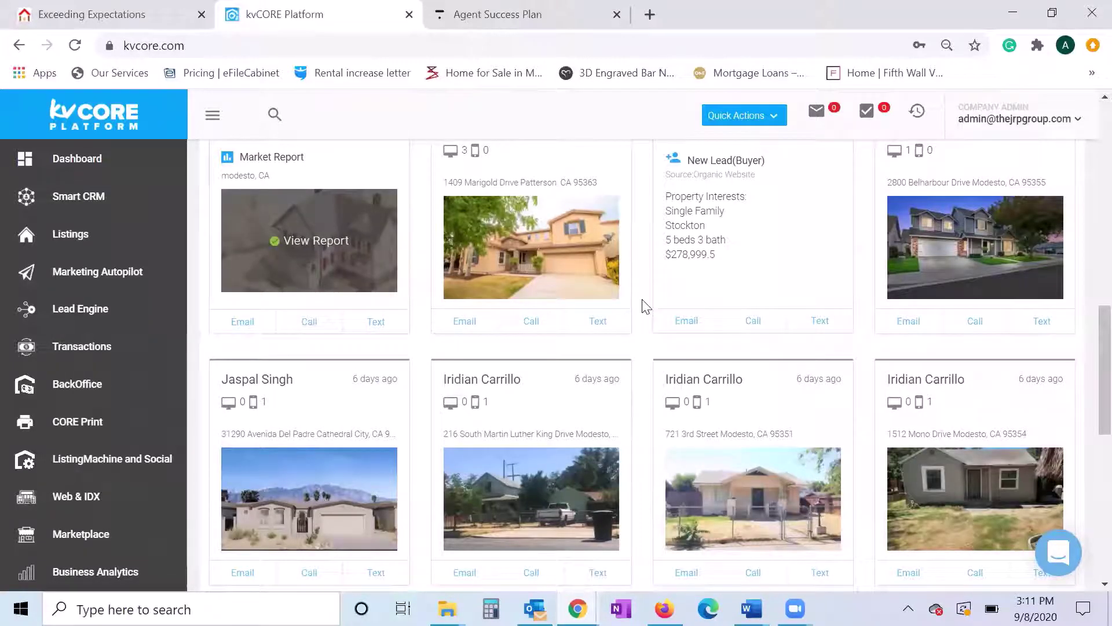
{"action": "scroll", "coordinate": [642, 307], "scroll_direction": "up", "scroll_amount": 10}
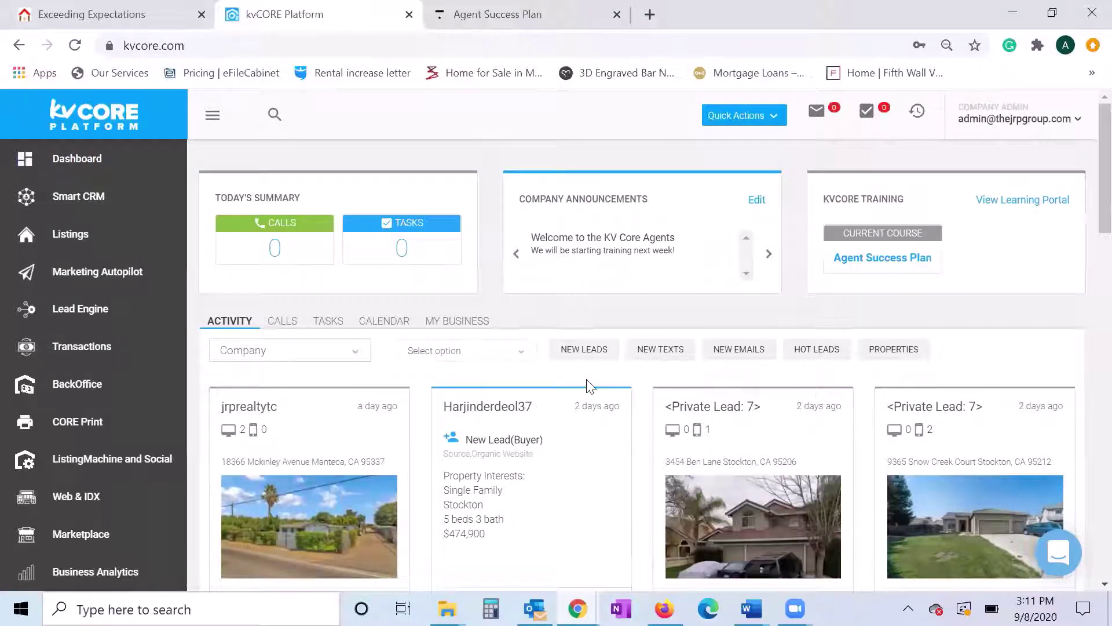
{"action": "scroll", "coordinate": [489, 377], "scroll_direction": "down", "scroll_amount": 1}
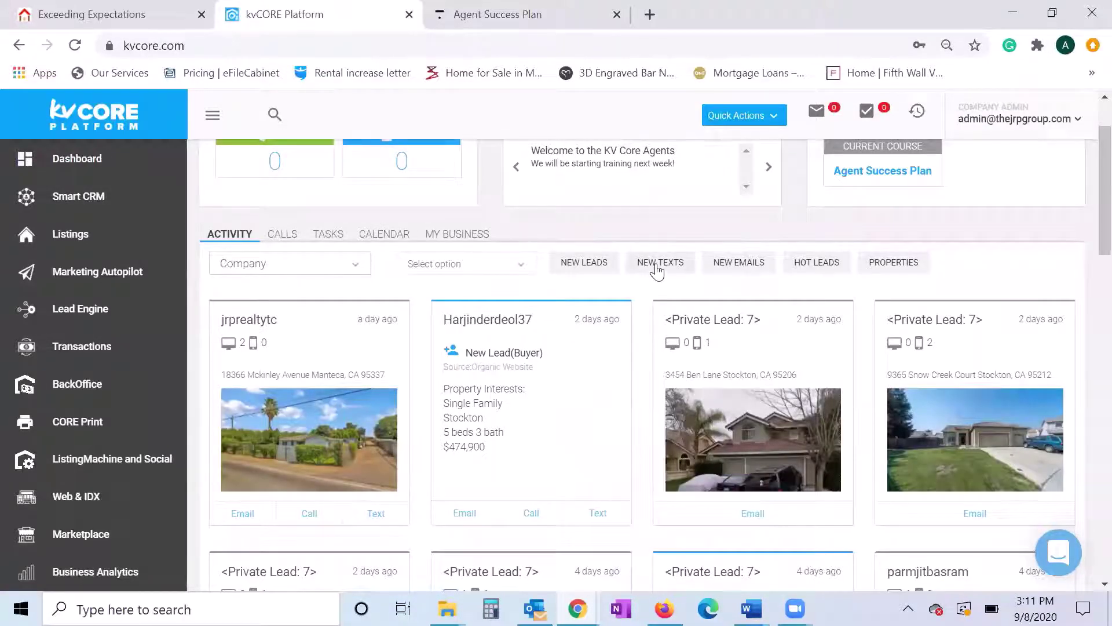
- Cycle the Activity filters through texts, emails and hot leads, ending on Properties view cards
{"action": "left_click", "coordinate": [659, 266]}
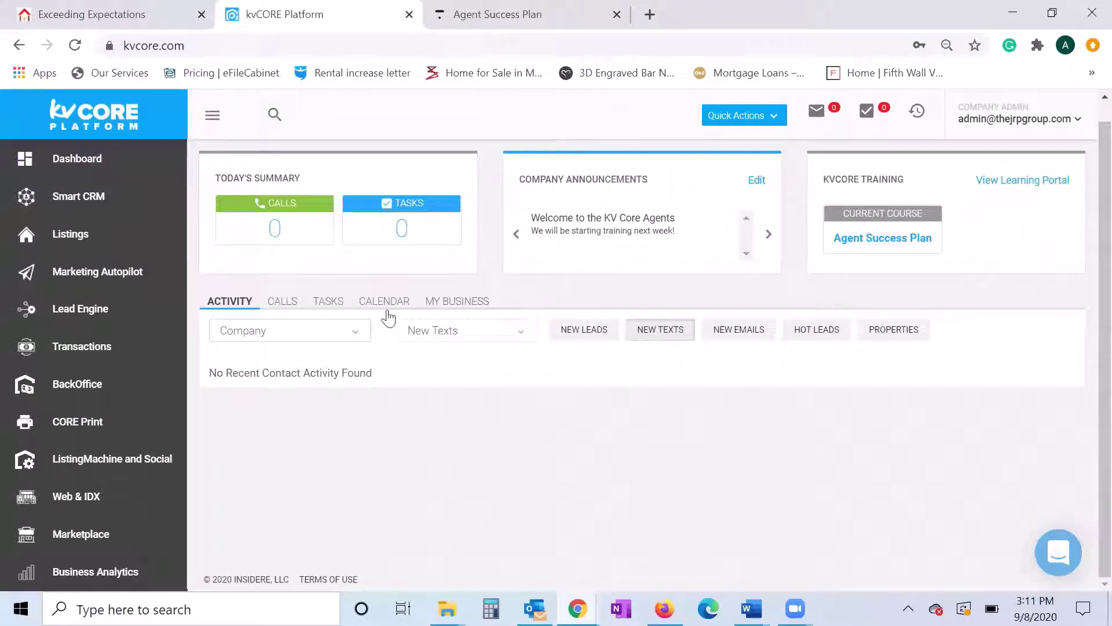
{"action": "left_click", "coordinate": [743, 336]}
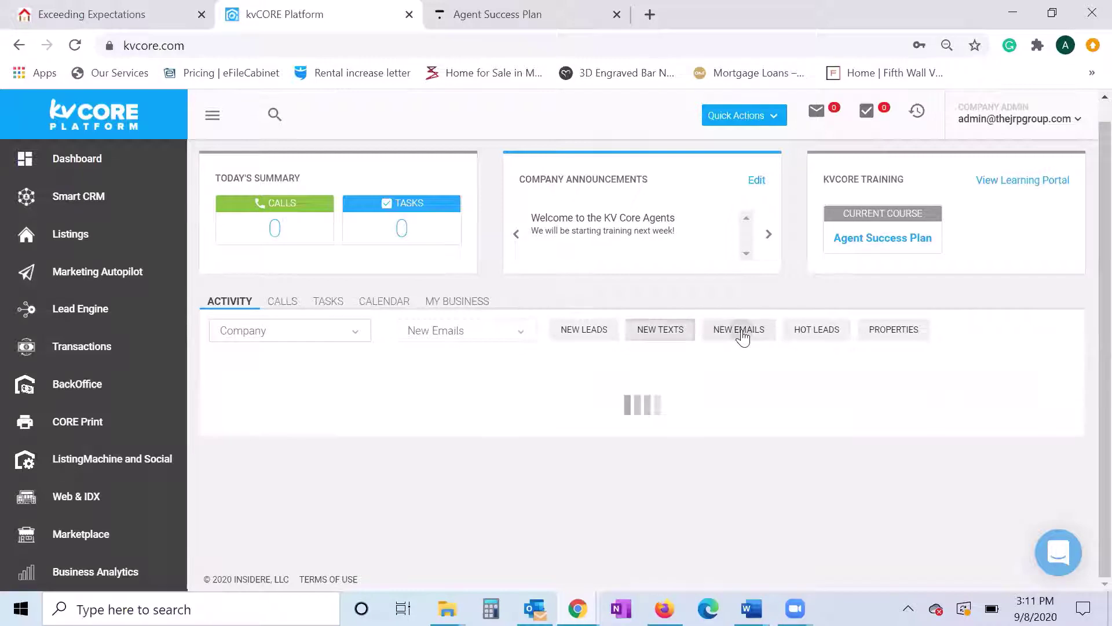
{"action": "left_click", "coordinate": [814, 335]}
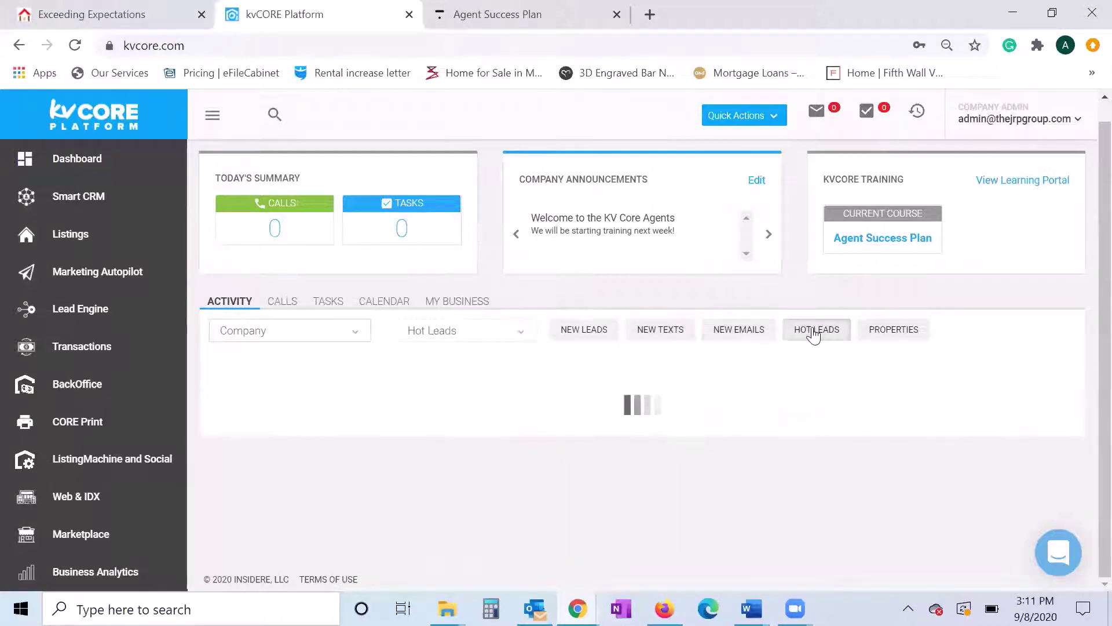
{"action": "left_click", "coordinate": [907, 330]}
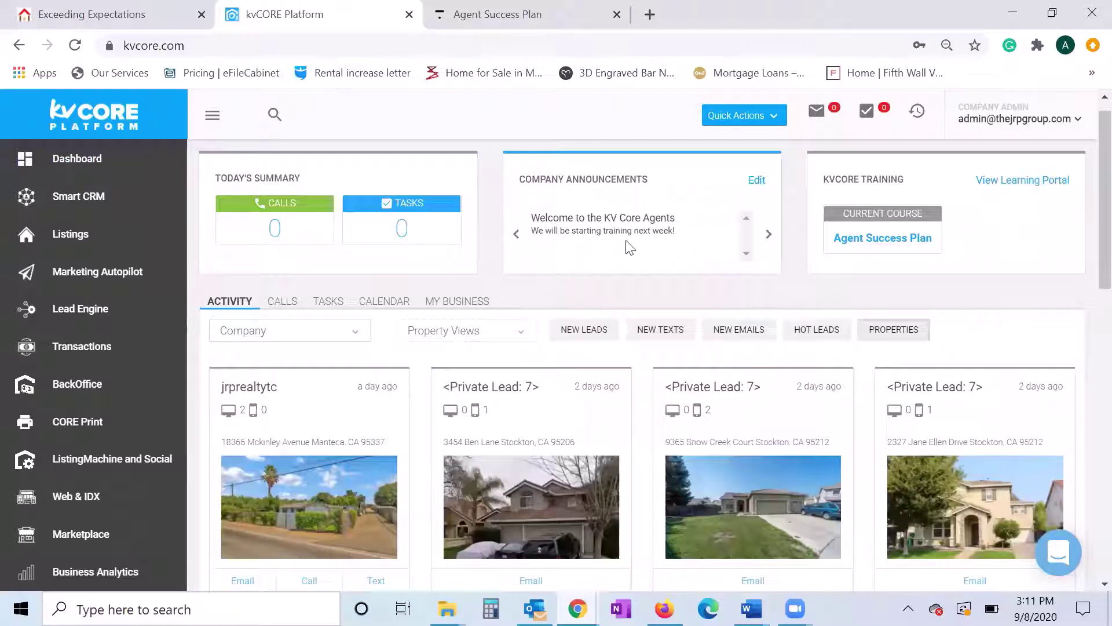
{"action": "scroll", "coordinate": [562, 377], "scroll_direction": "up", "scroll_amount": 1}
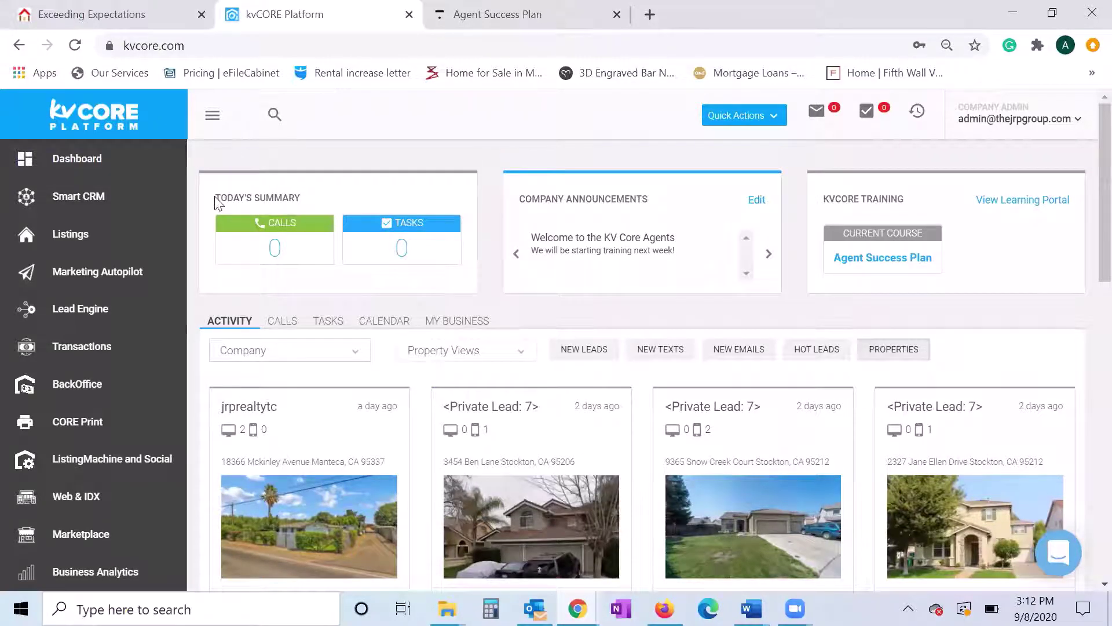
{"action": "left_click_drag", "start_coordinate": [215, 203], "coordinate": [305, 204]}
{"action": "left_click", "coordinate": [426, 197]}
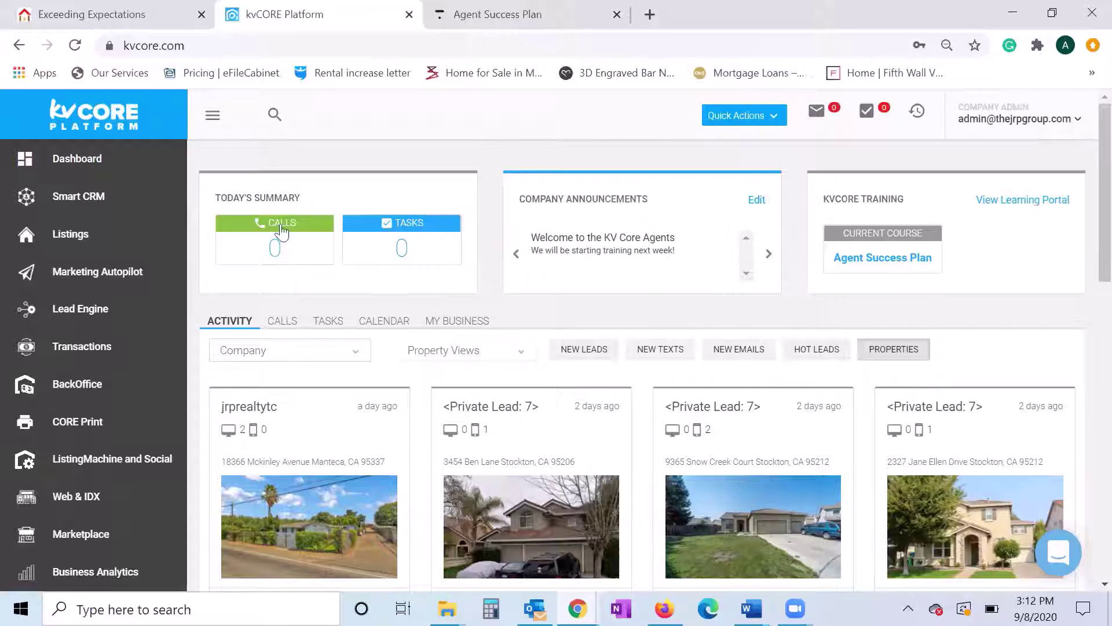
- Show the Tasks overview, then the Calls view with 0 past due, due today and upcoming
{"action": "left_click", "coordinate": [395, 249]}
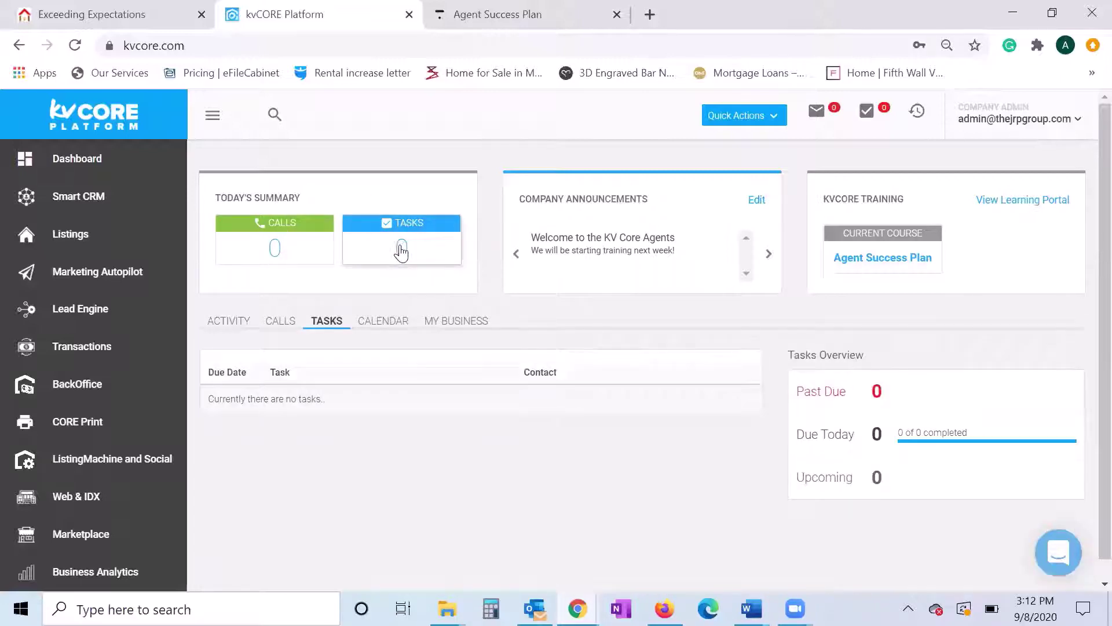
{"action": "left_click", "coordinate": [274, 246]}
{"action": "scroll", "coordinate": [568, 391], "scroll_direction": "down", "scroll_amount": 1}
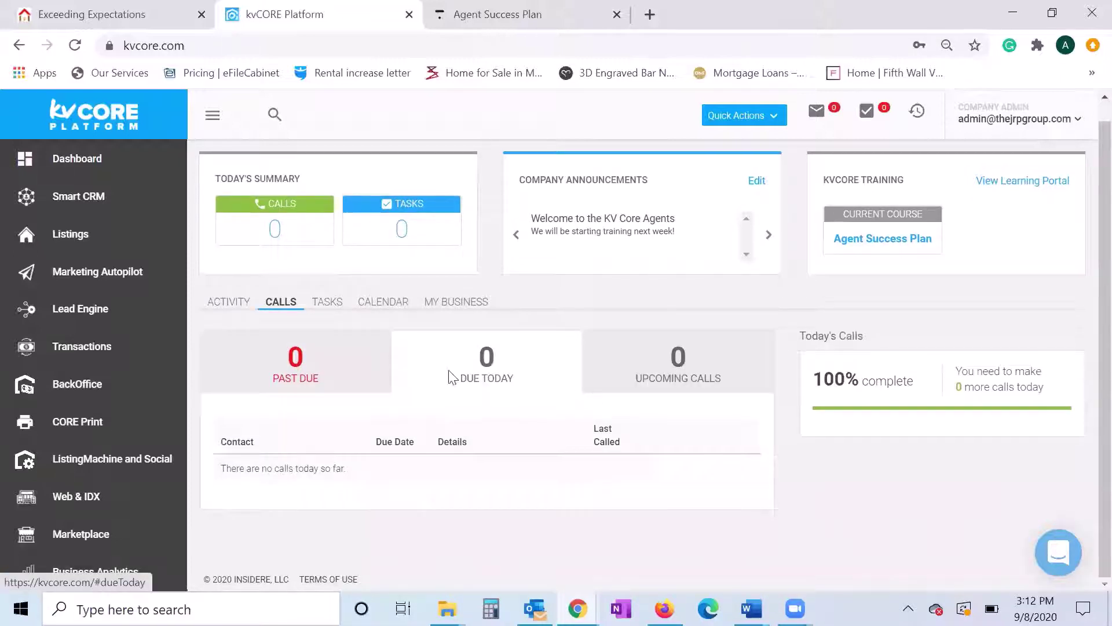
{"action": "scroll", "coordinate": [449, 371], "scroll_direction": "up", "scroll_amount": 1}
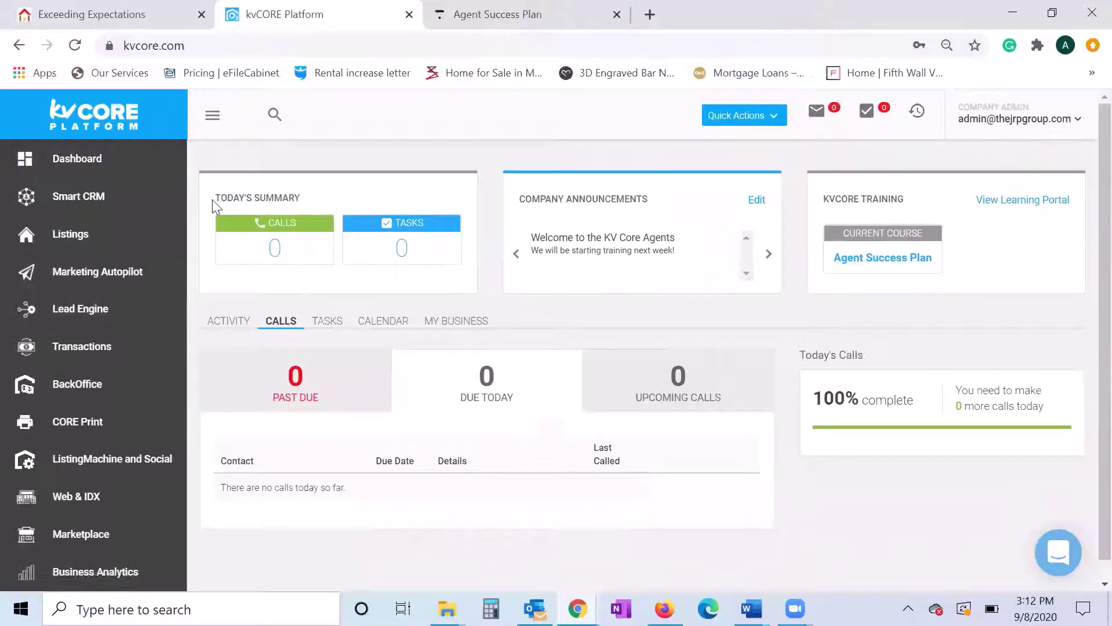
{"action": "left_click_drag", "start_coordinate": [212, 200], "coordinate": [323, 206]}
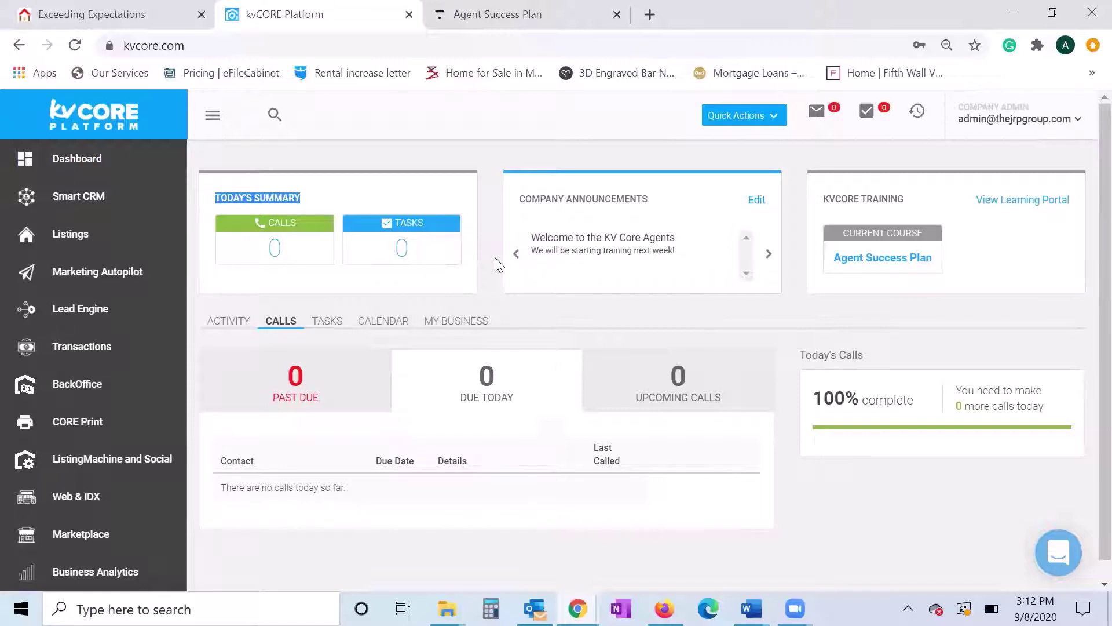
{"action": "scroll", "coordinate": [495, 257], "scroll_direction": "down", "scroll_amount": 1}
{"action": "scroll", "coordinate": [495, 257], "scroll_direction": "up", "scroll_amount": 1}
{"action": "left_click", "coordinate": [492, 243]}
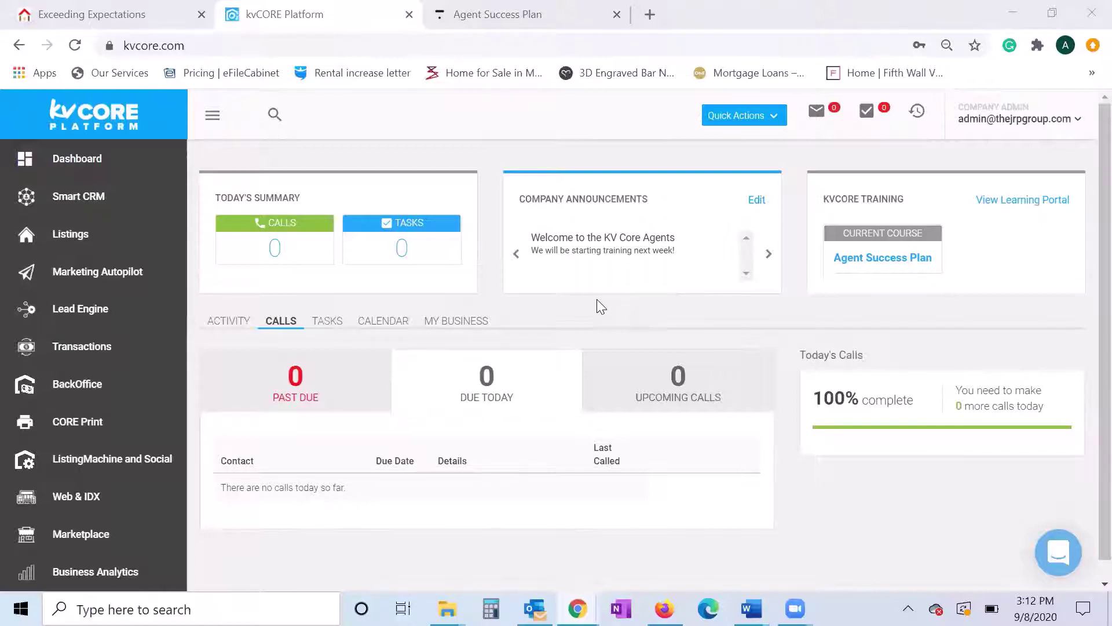
{"action": "scroll", "coordinate": [596, 300], "scroll_direction": "down", "scroll_amount": 1}
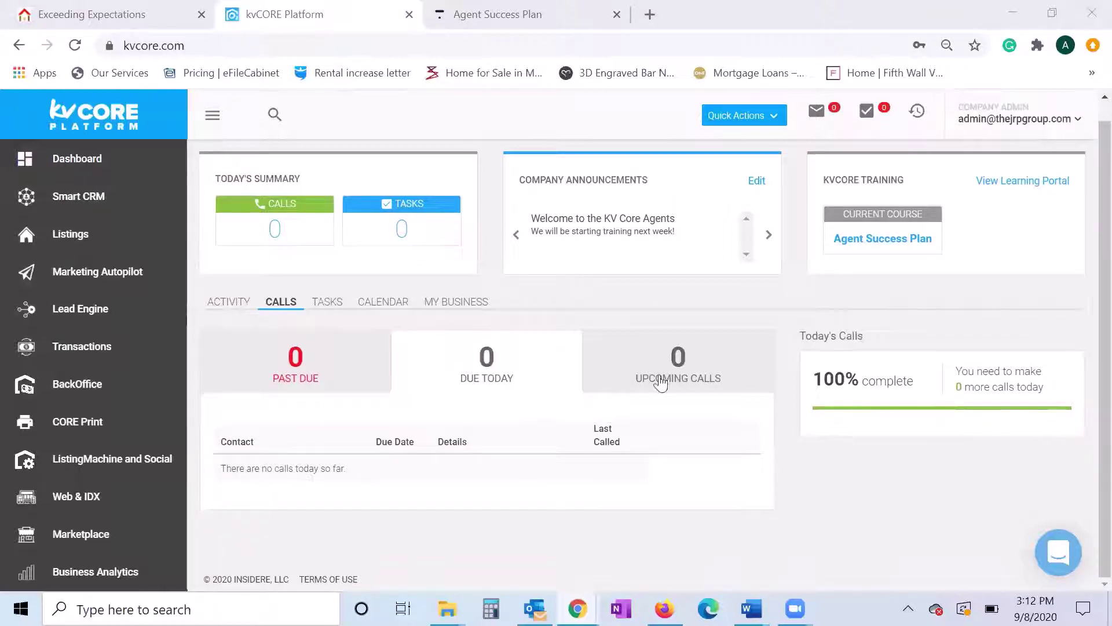
{"action": "scroll", "coordinate": [661, 383], "scroll_direction": "up", "scroll_amount": 1}
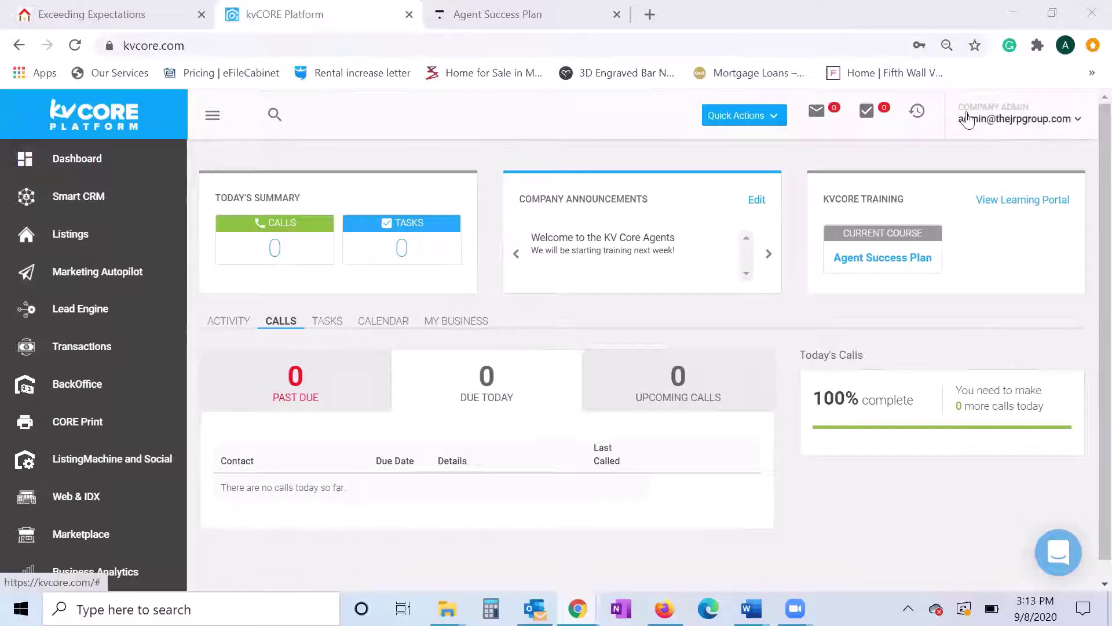
- Choose My Profile from the admin email dropdown to view the agent's details
{"action": "left_click", "coordinate": [998, 123]}
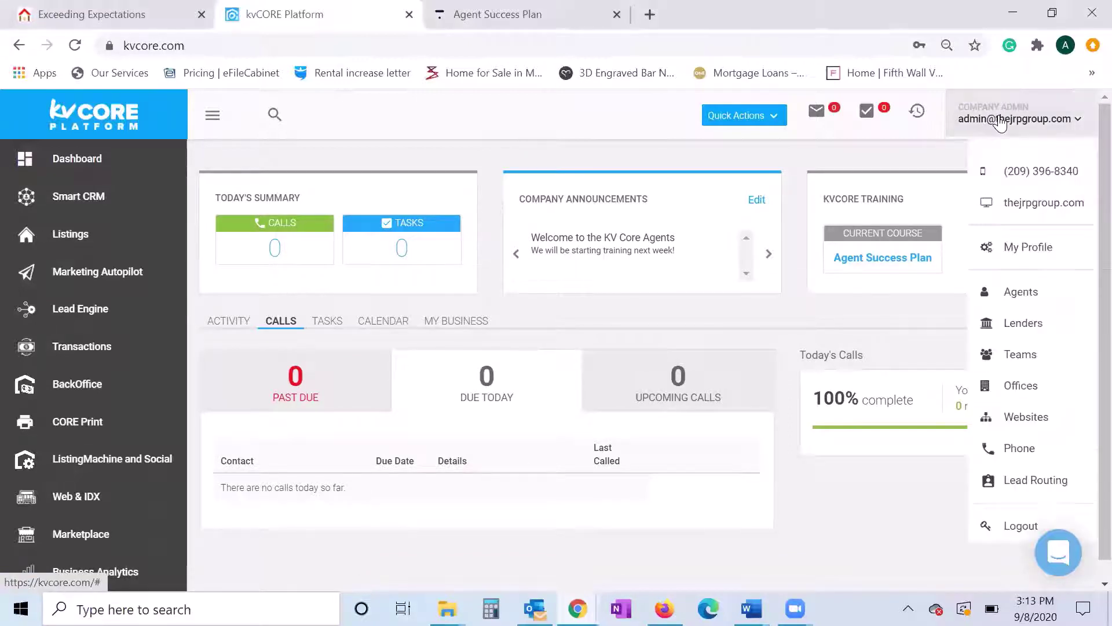
{"action": "left_click", "coordinate": [1037, 258]}
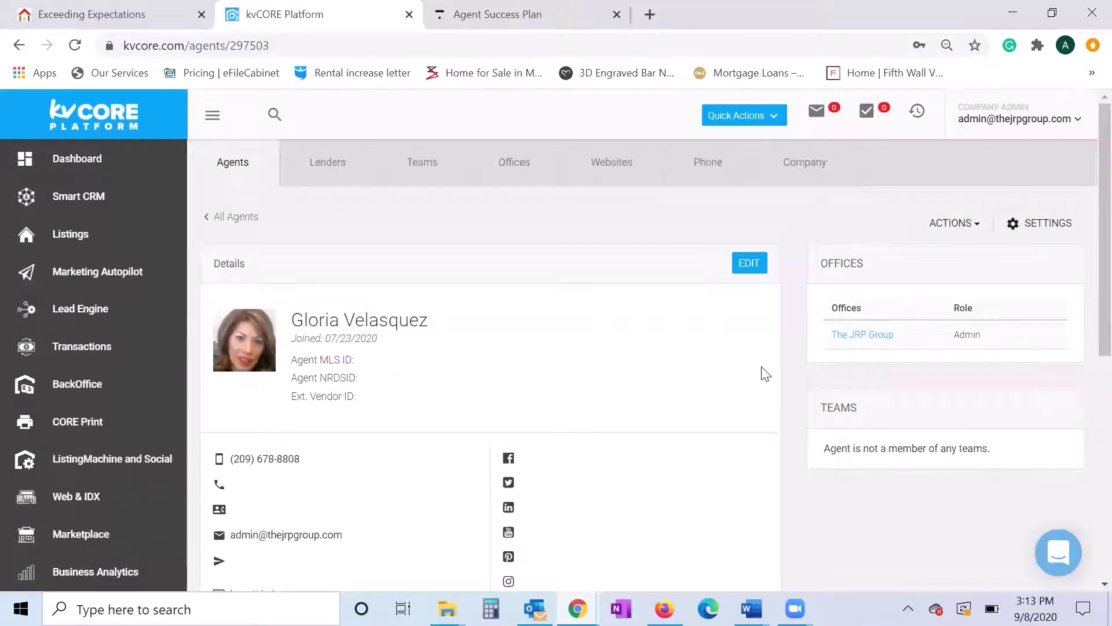
{"action": "scroll", "coordinate": [765, 374], "scroll_direction": "down", "scroll_amount": 2}
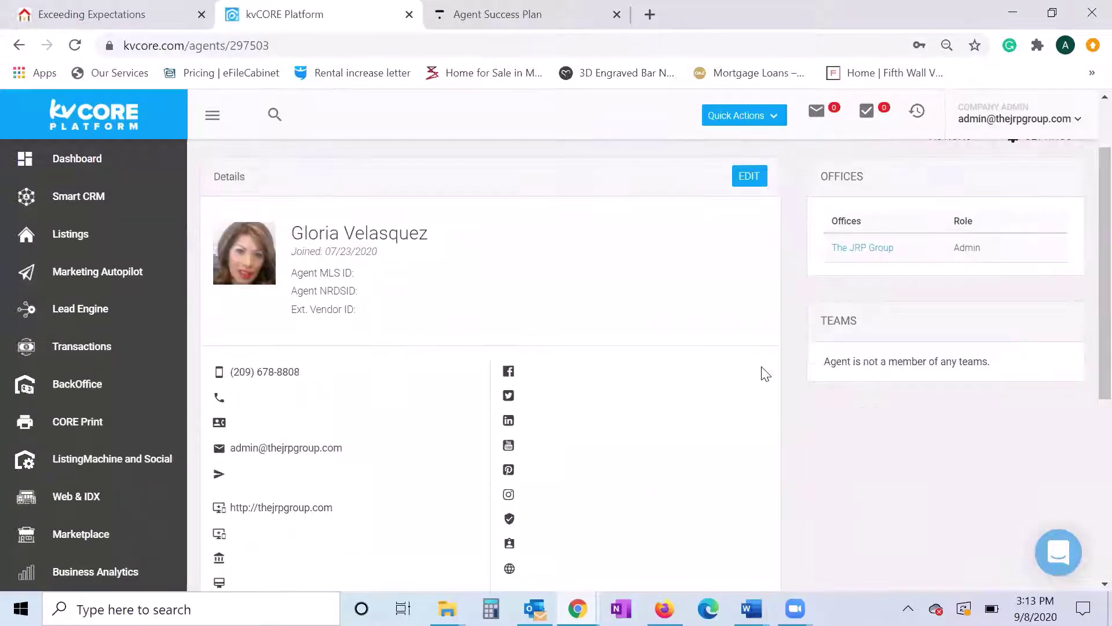
{"action": "scroll", "coordinate": [231, 213], "scroll_direction": "down", "scroll_amount": 2}
{"action": "scroll", "coordinate": [263, 221], "scroll_direction": "up", "scroll_amount": 2}
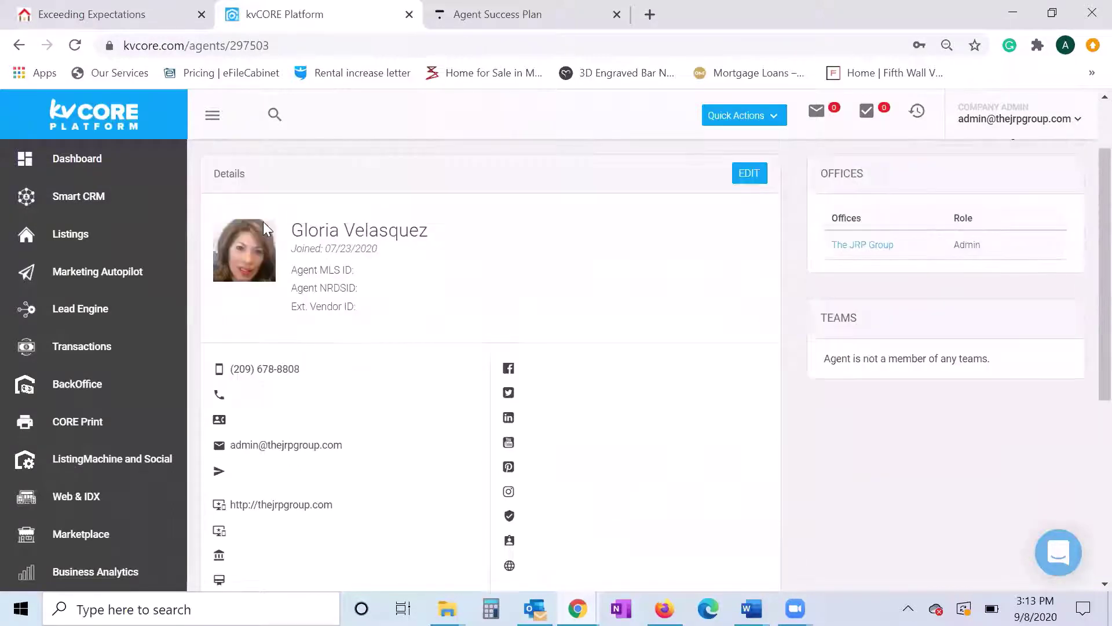
- Put the Details card in edit mode, focus Agent MLS ID, and review the form down to Signature
{"action": "left_click", "coordinate": [749, 176]}
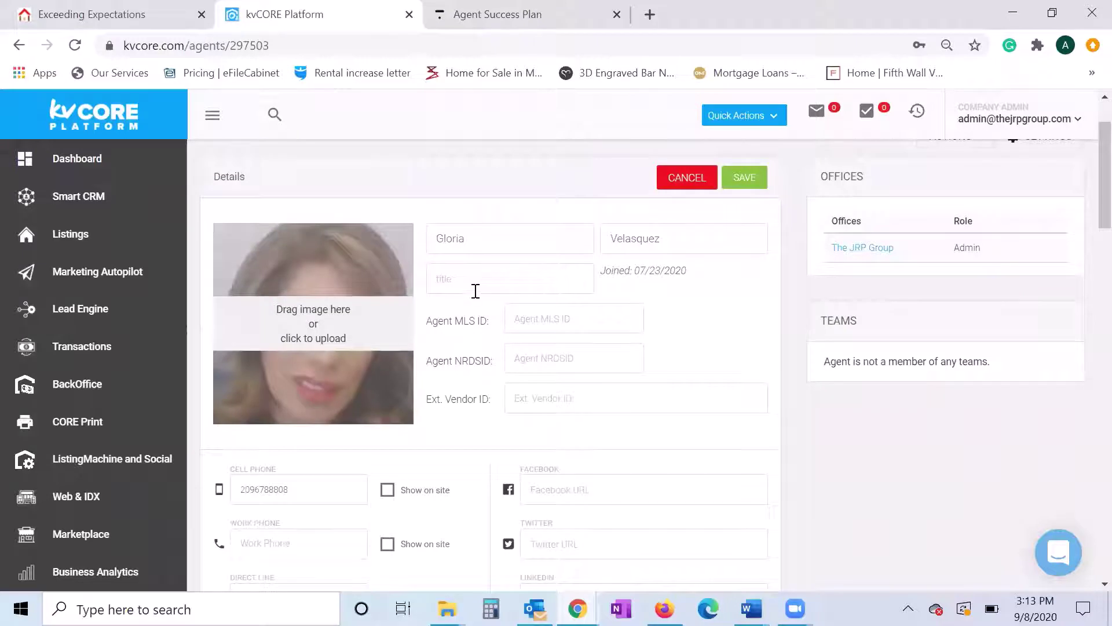
{"action": "left_click", "coordinate": [583, 320]}
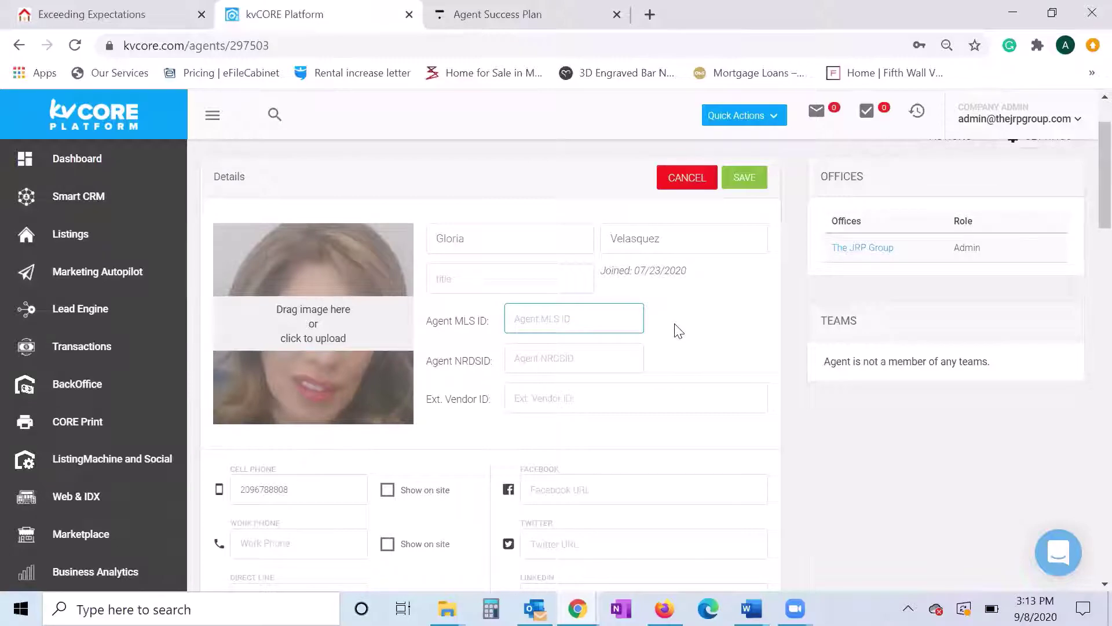
{"action": "scroll", "coordinate": [679, 331], "scroll_direction": "down", "scroll_amount": 5}
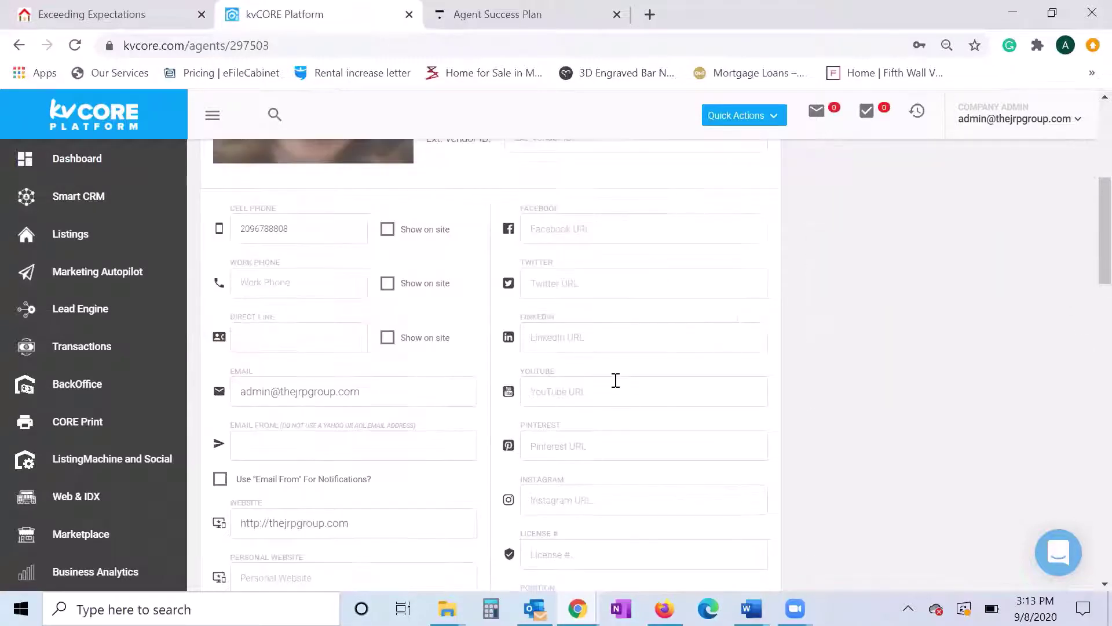
{"action": "scroll", "coordinate": [616, 380], "scroll_direction": "up", "scroll_amount": 2}
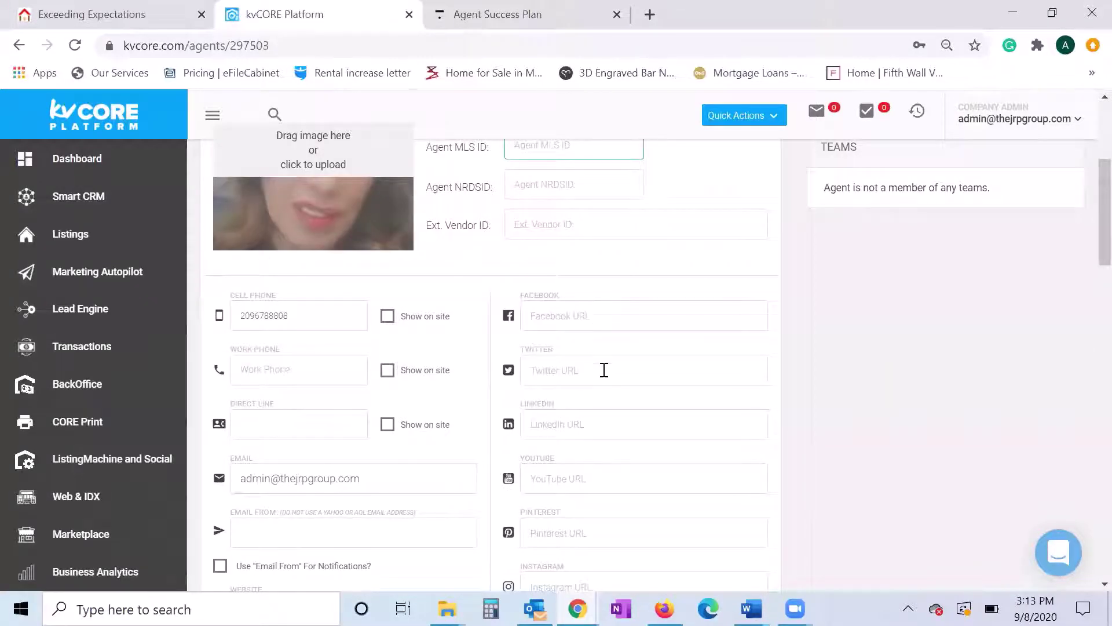
{"action": "scroll", "coordinate": [604, 374], "scroll_direction": "down", "scroll_amount": 2}
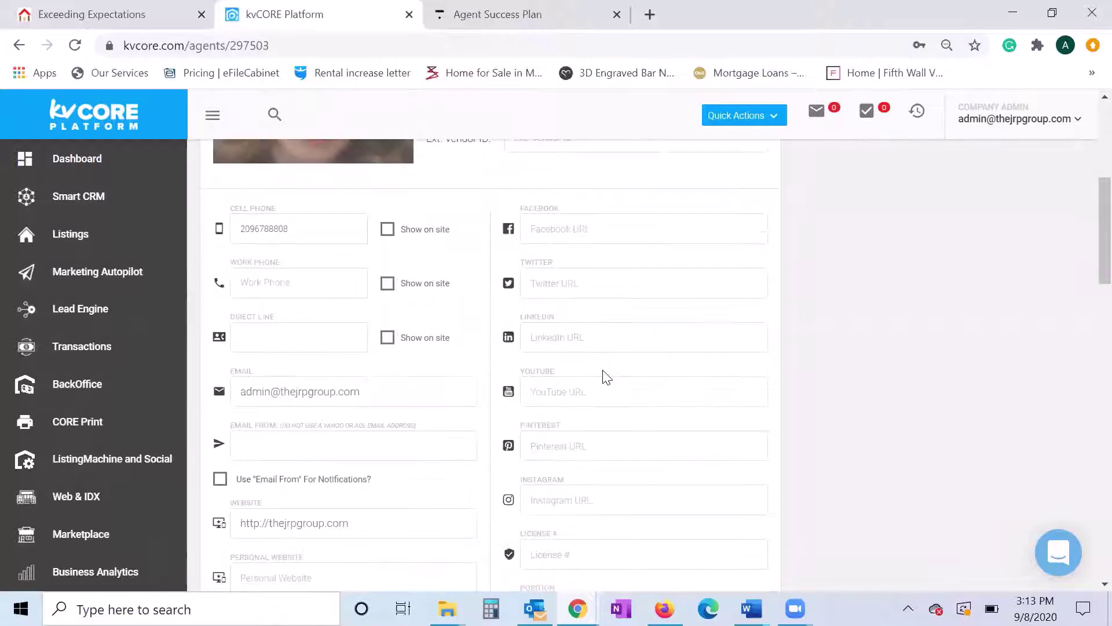
{"action": "scroll", "coordinate": [611, 370], "scroll_direction": "down", "scroll_amount": 3}
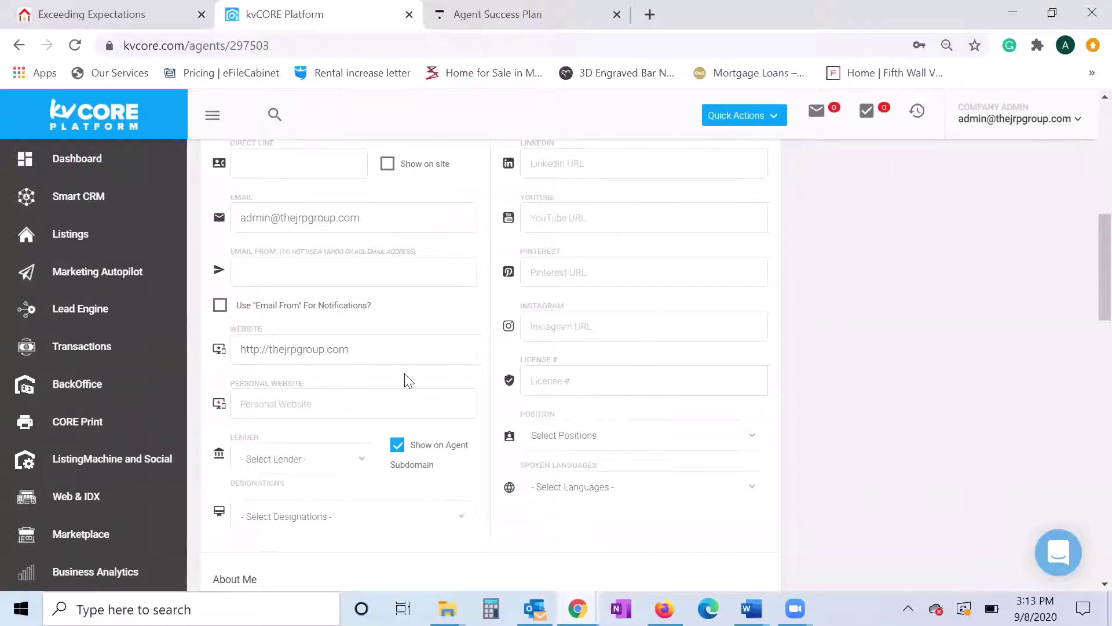
{"action": "scroll", "coordinate": [380, 348], "scroll_direction": "up", "scroll_amount": 1}
{"action": "scroll", "coordinate": [605, 347], "scroll_direction": "up", "scroll_amount": 3}
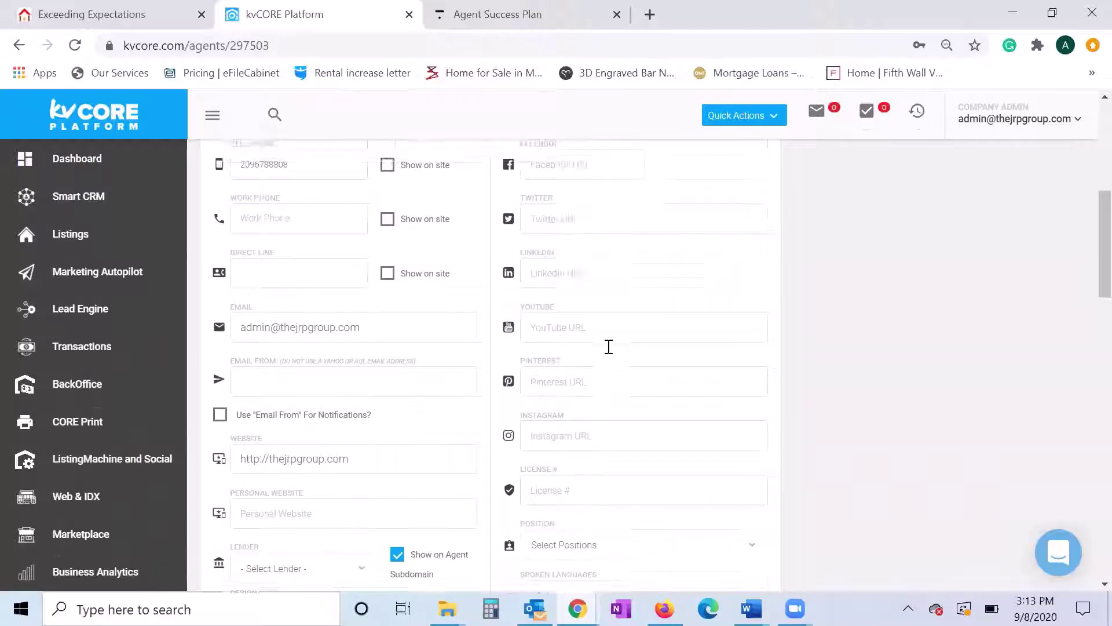
{"action": "scroll", "coordinate": [605, 348], "scroll_direction": "up", "scroll_amount": 4}
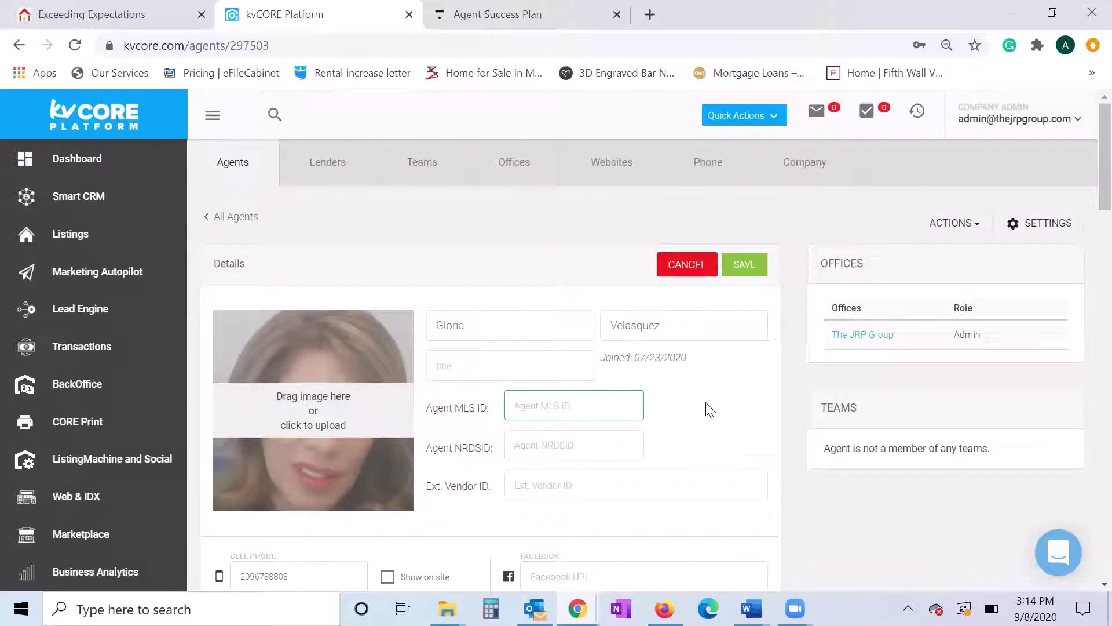
{"action": "scroll", "coordinate": [710, 409], "scroll_direction": "down", "scroll_amount": 2}
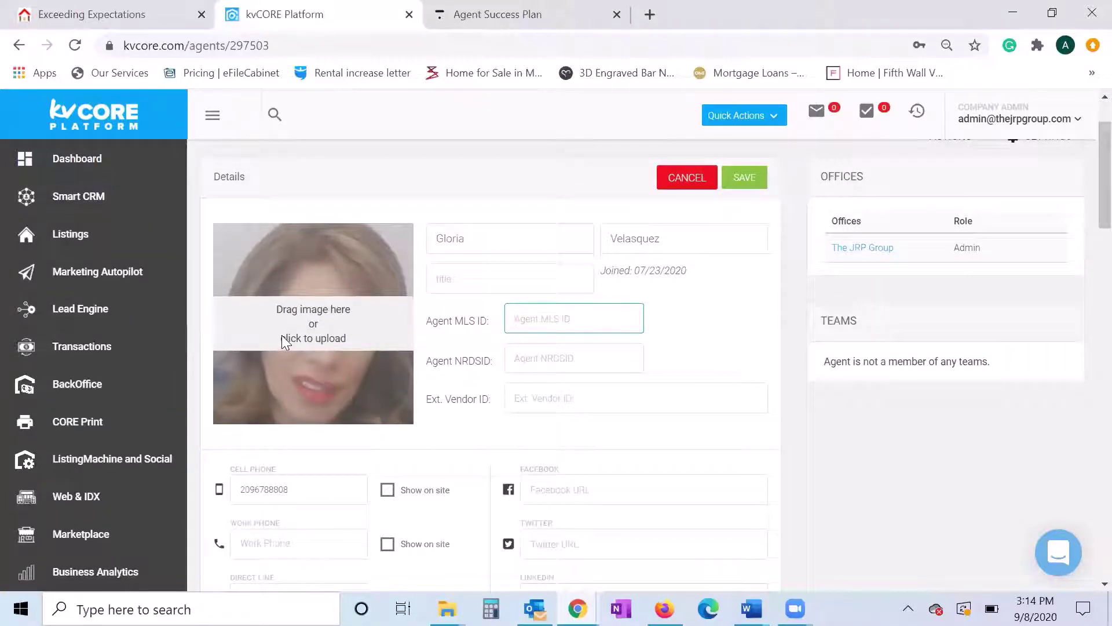
{"action": "scroll", "coordinate": [606, 291], "scroll_direction": "down", "scroll_amount": 8}
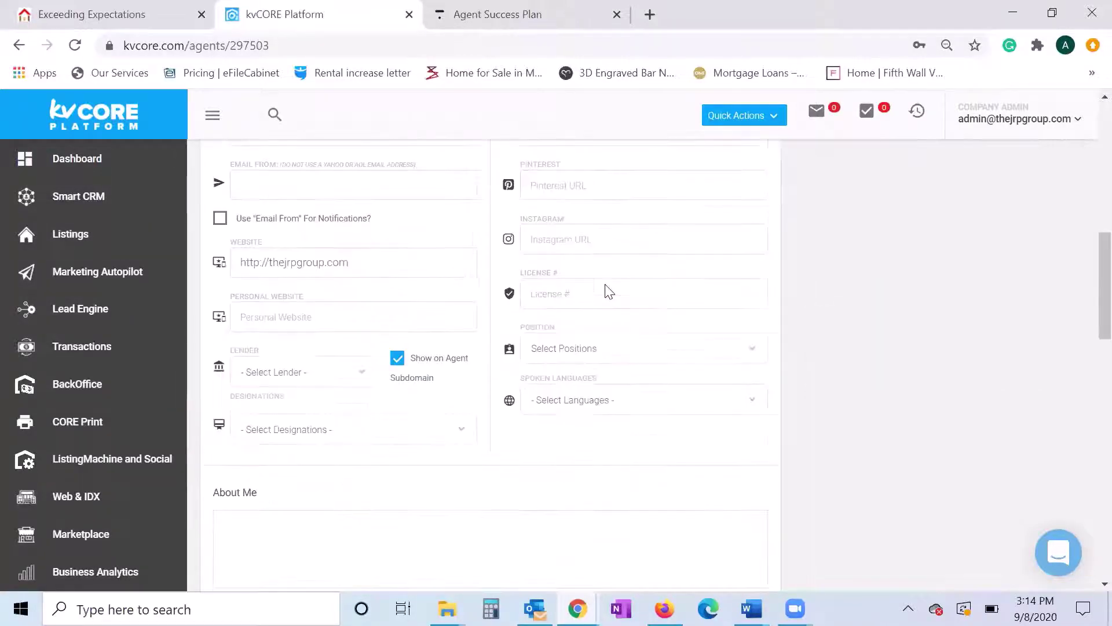
{"action": "scroll", "coordinate": [609, 291], "scroll_direction": "down", "scroll_amount": 3}
{"action": "left_click", "coordinate": [606, 285]}
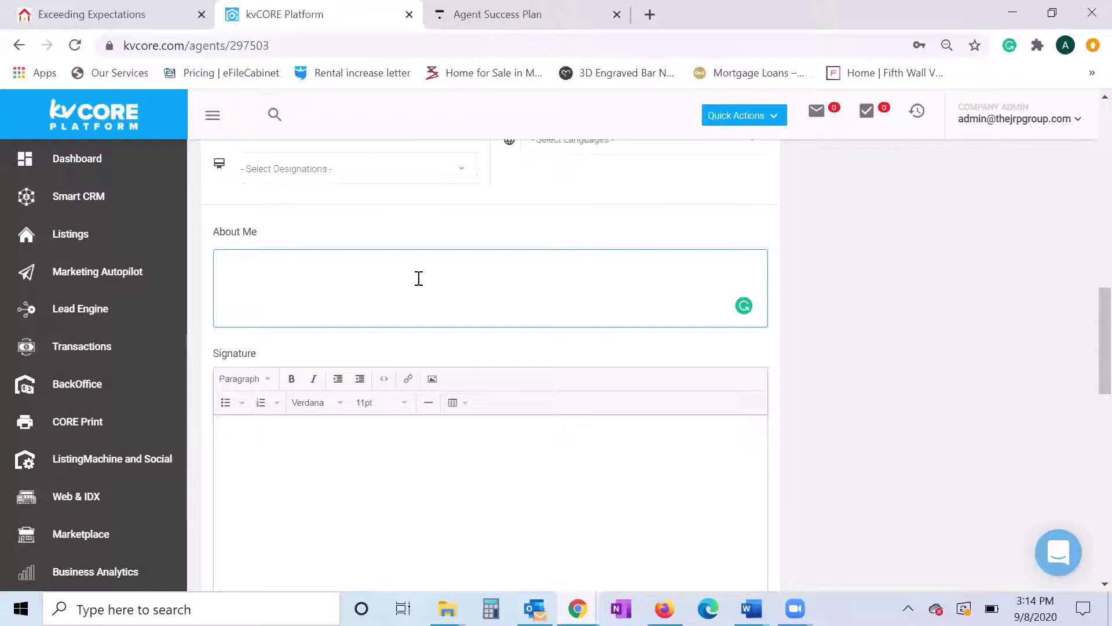
{"action": "scroll", "coordinate": [472, 288], "scroll_direction": "down", "scroll_amount": 3}
{"action": "left_click", "coordinate": [472, 288]}
{"action": "scroll", "coordinate": [437, 331], "scroll_direction": "down", "scroll_amount": 2}
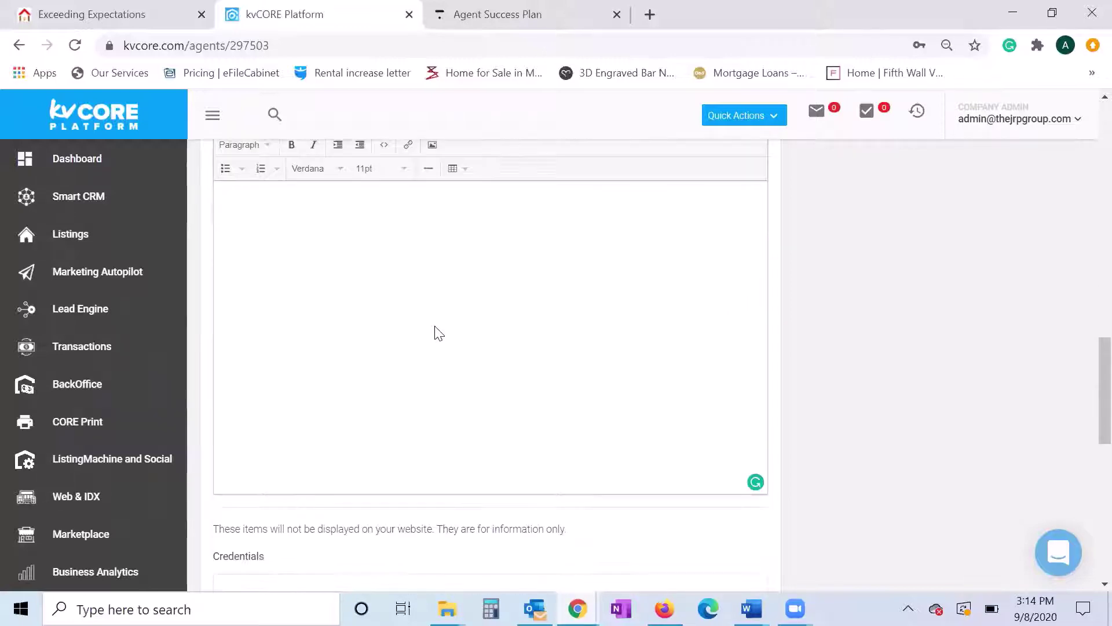
{"action": "scroll", "coordinate": [415, 313], "scroll_direction": "up", "scroll_amount": 3}
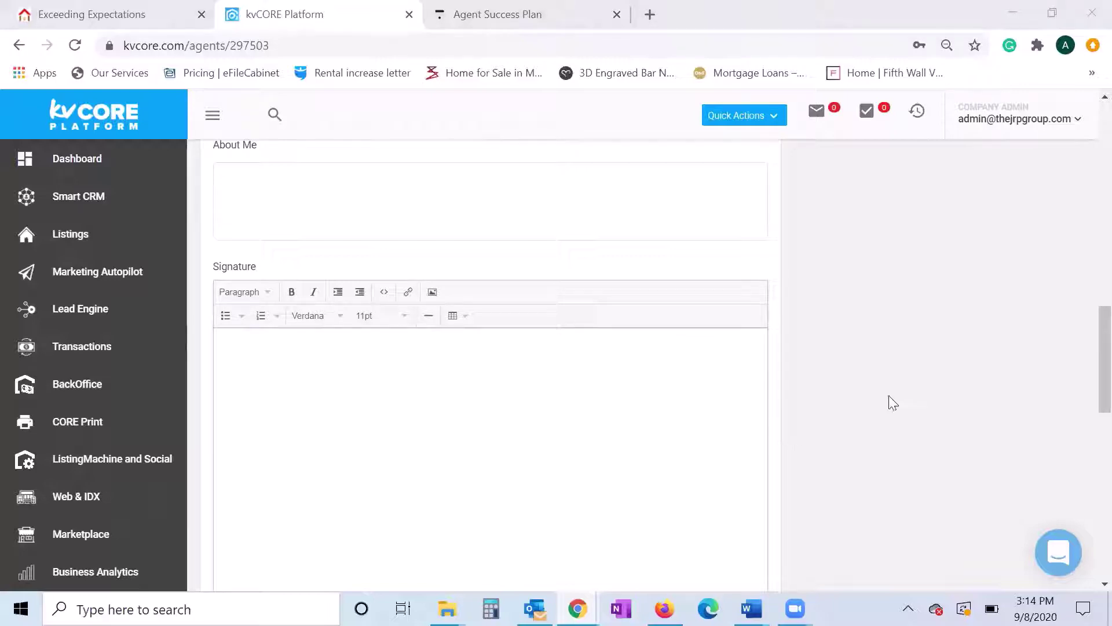
{"action": "scroll", "coordinate": [889, 395], "scroll_direction": "down", "scroll_amount": 2}
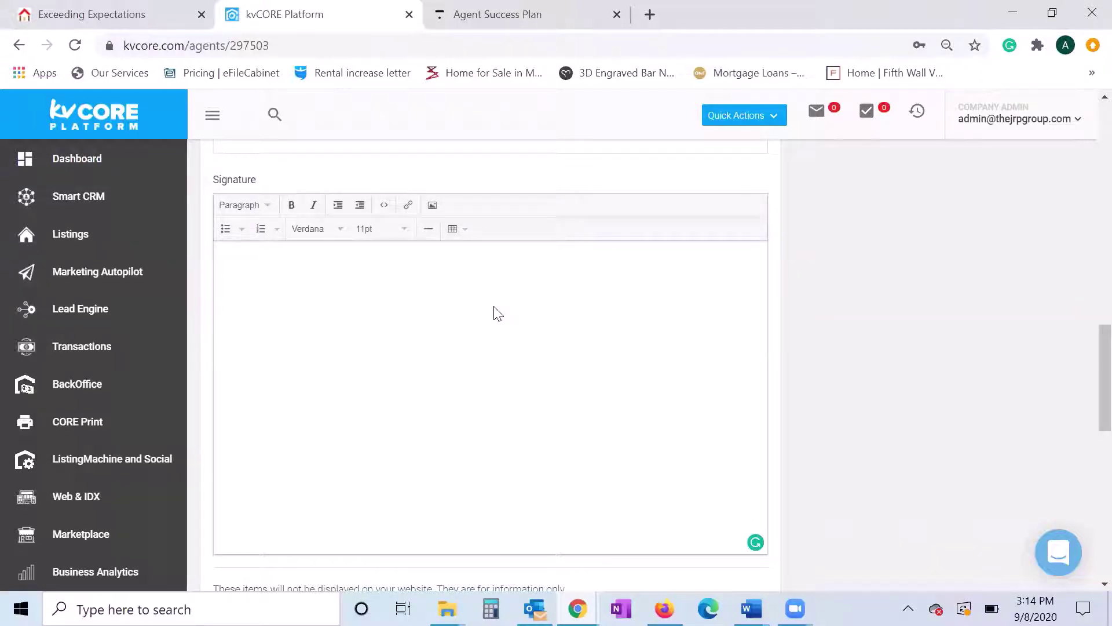
{"action": "scroll", "coordinate": [498, 313], "scroll_direction": "down", "scroll_amount": 7}
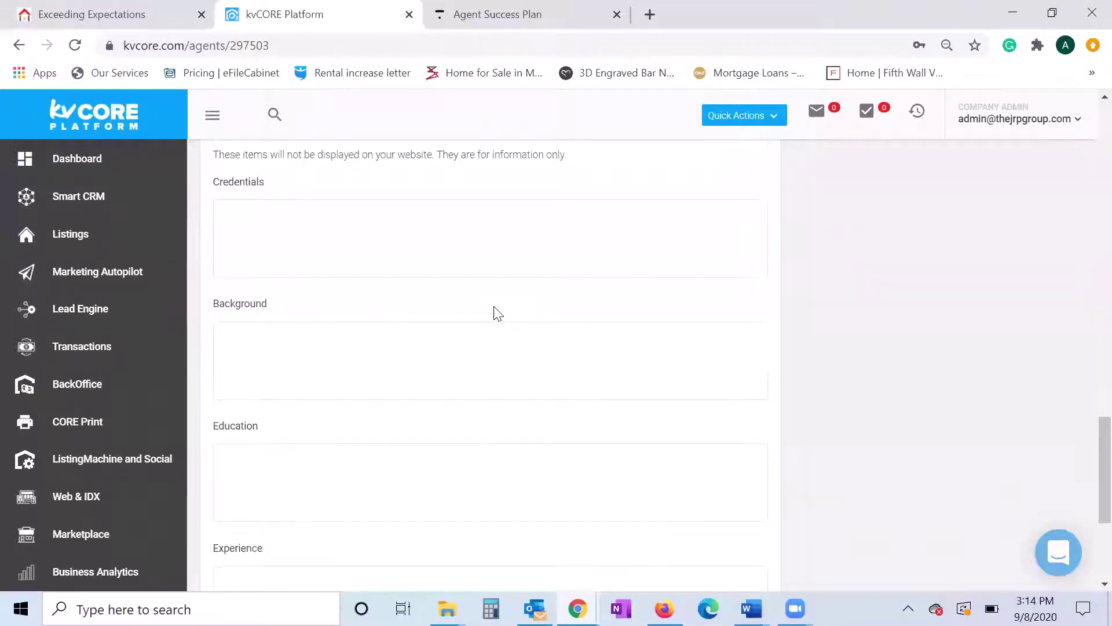
{"action": "scroll", "coordinate": [472, 318], "scroll_direction": "down", "scroll_amount": 2}
{"action": "scroll", "coordinate": [419, 333], "scroll_direction": "down", "scroll_amount": 3}
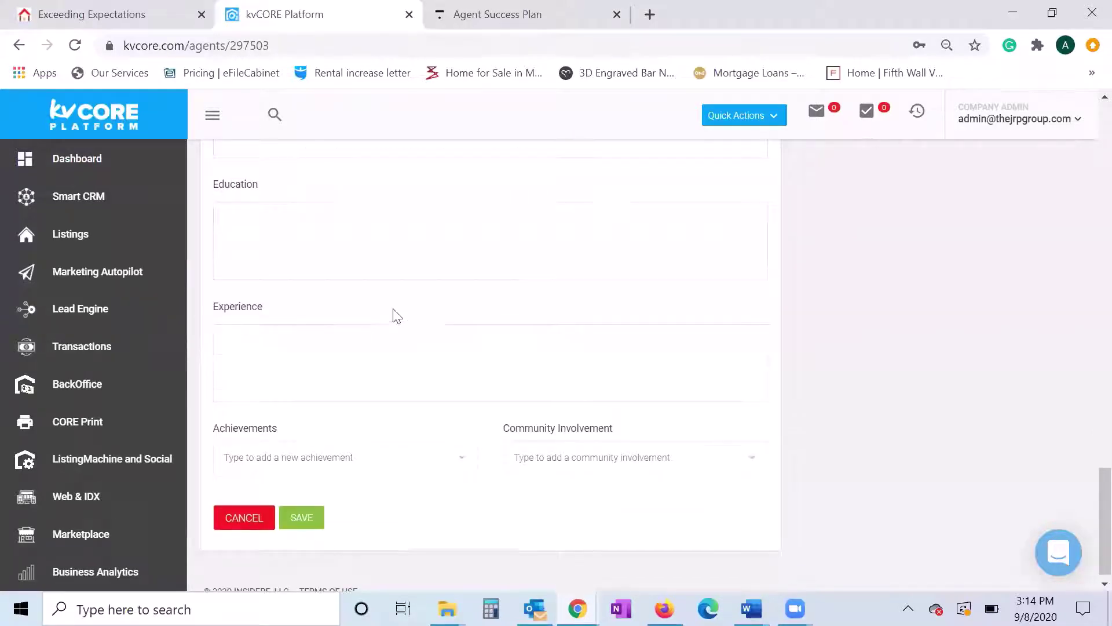
{"action": "scroll", "coordinate": [347, 398], "scroll_direction": "up", "scroll_amount": 4}
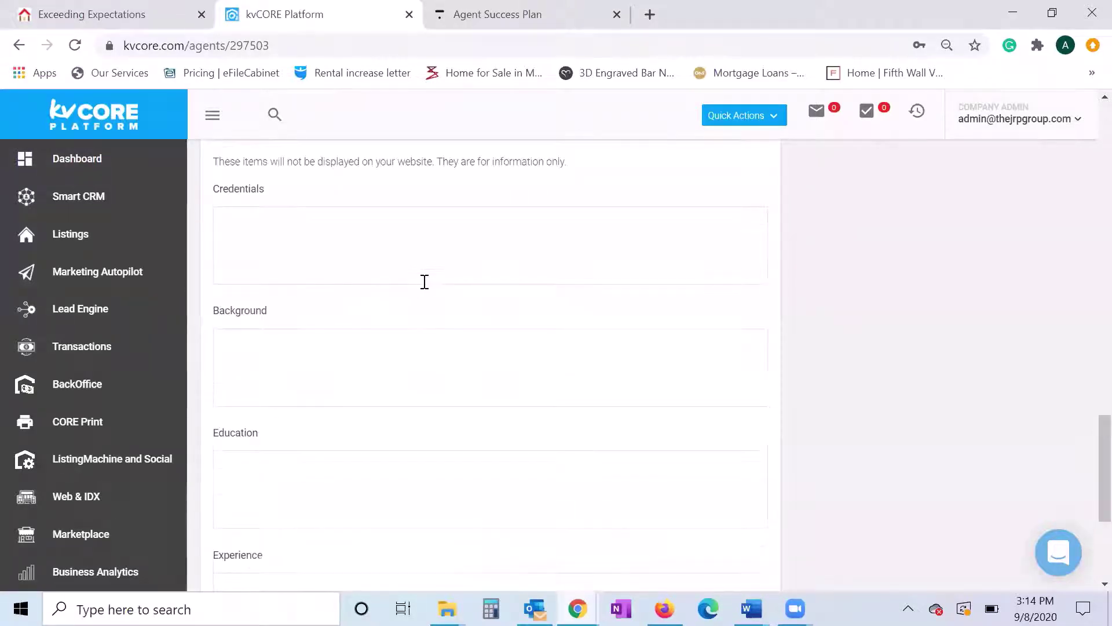
{"action": "scroll", "coordinate": [427, 280], "scroll_direction": "down", "scroll_amount": 3}
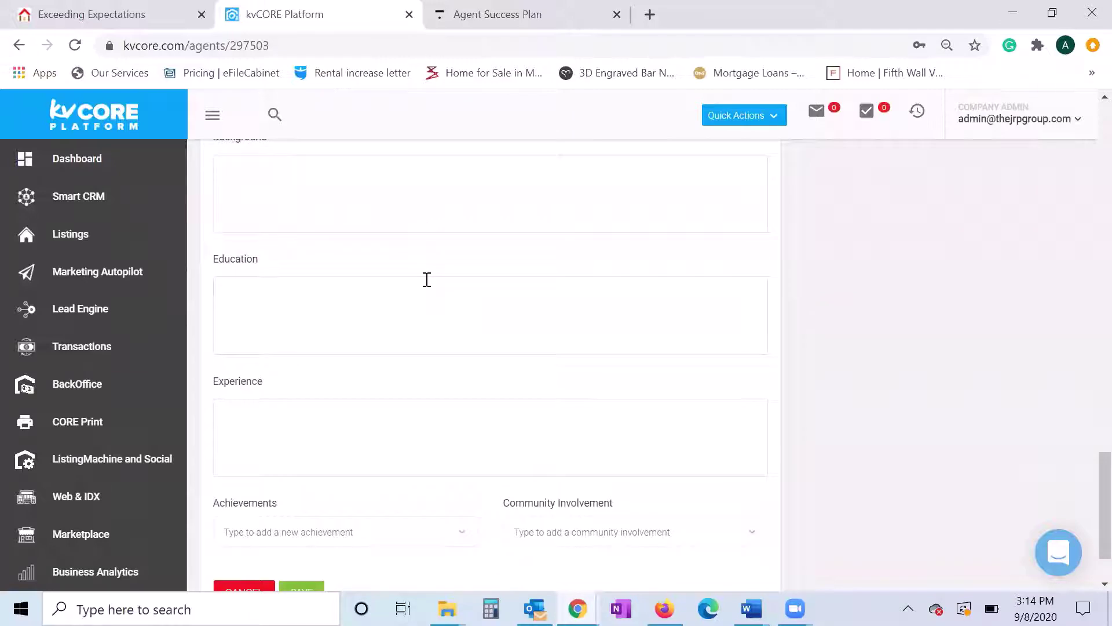
{"action": "scroll", "coordinate": [427, 280], "scroll_direction": "down", "scroll_amount": 2}
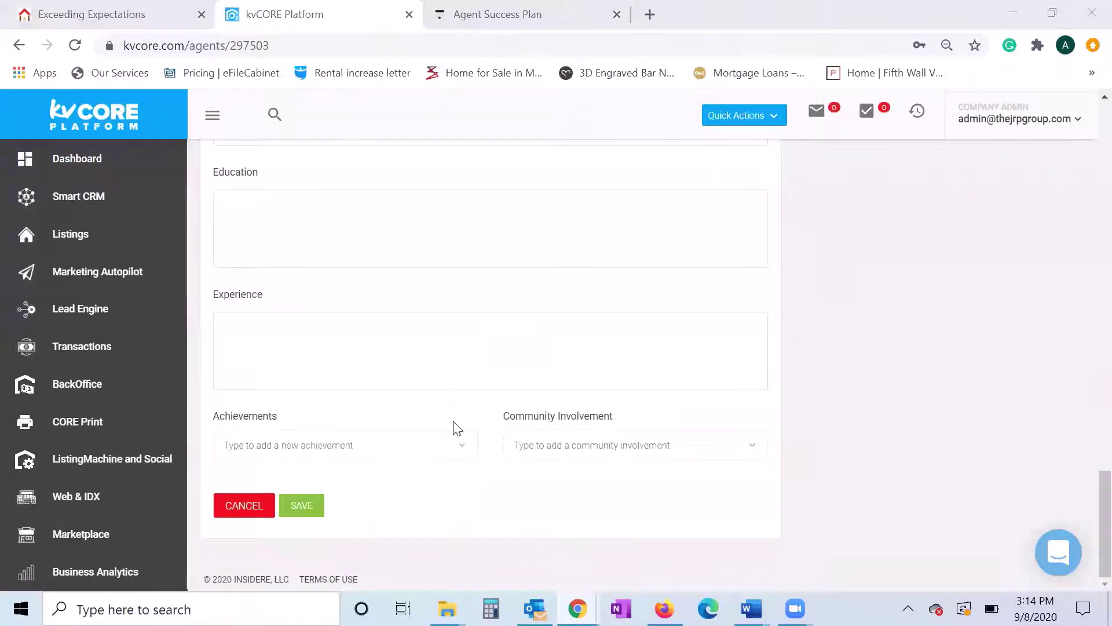
{"action": "scroll", "coordinate": [524, 382], "scroll_direction": "up", "scroll_amount": 10}
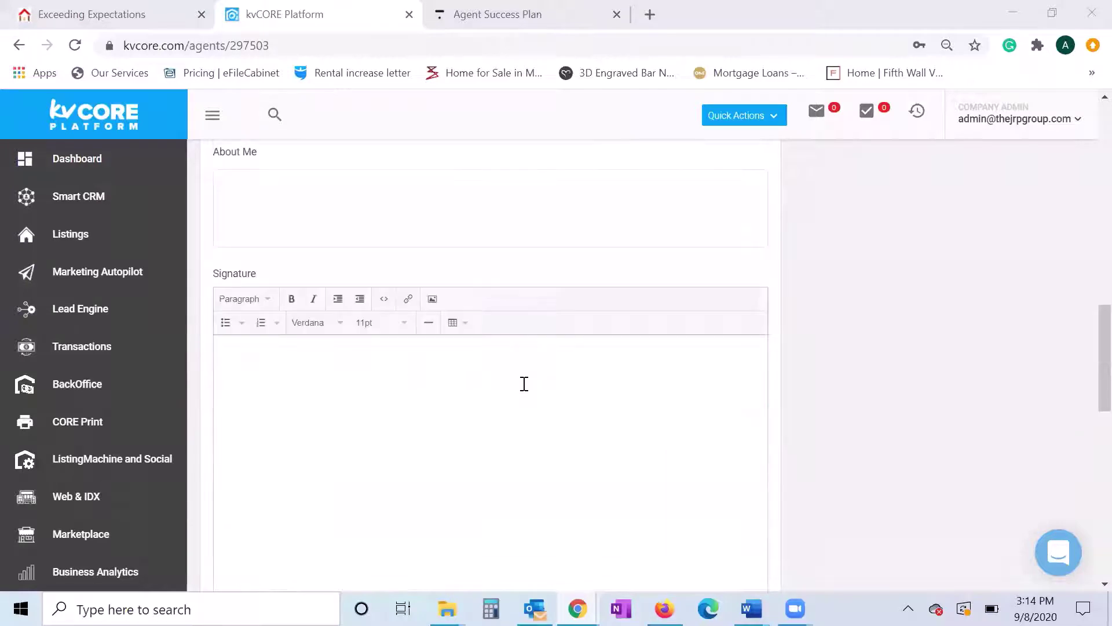
{"action": "scroll", "coordinate": [524, 383], "scroll_direction": "up", "scroll_amount": 10}
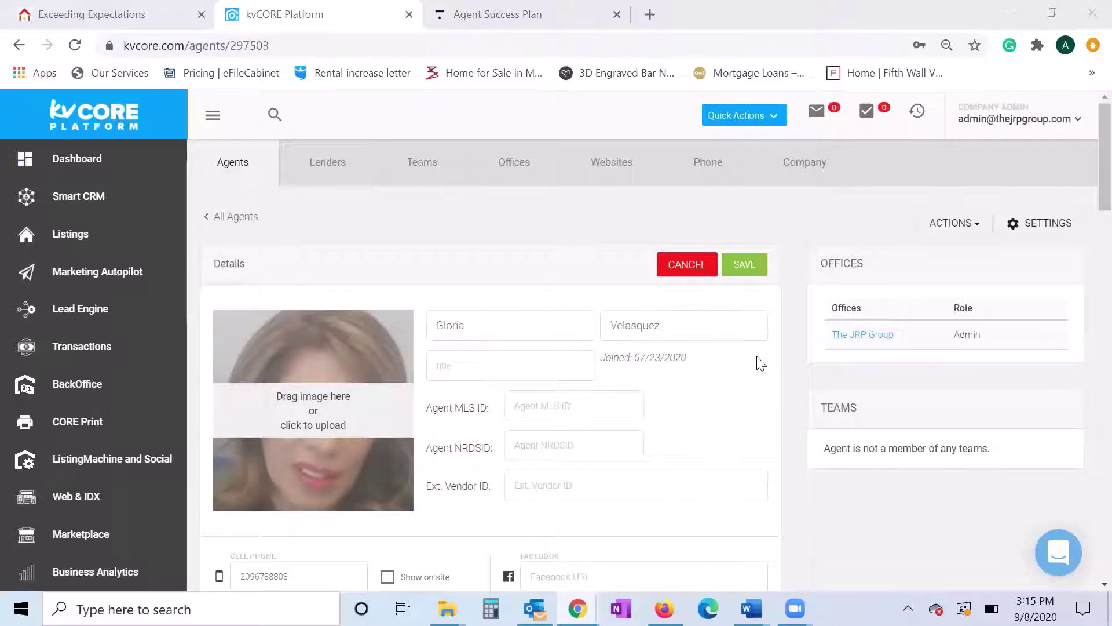
- Tick Show on site for Cell Phone, leaving work phone and direct line hidden
{"action": "scroll", "coordinate": [760, 364], "scroll_direction": "down", "scroll_amount": 4}
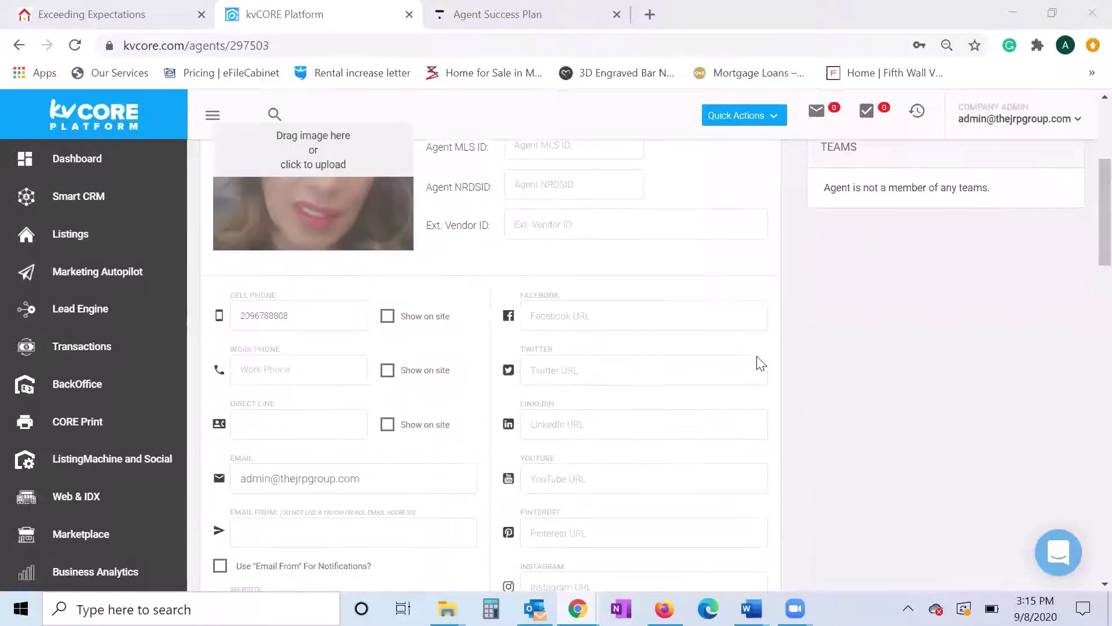
{"action": "scroll", "coordinate": [759, 363], "scroll_direction": "up", "scroll_amount": 4}
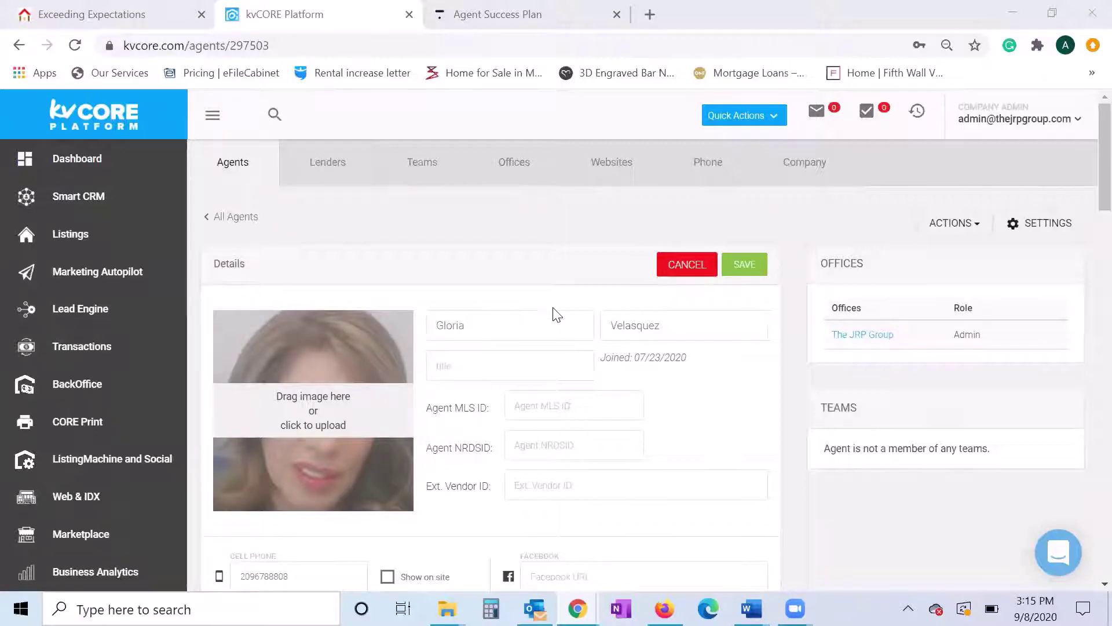
{"action": "scroll", "coordinate": [553, 313], "scroll_direction": "down", "scroll_amount": 5}
{"action": "scroll", "coordinate": [553, 313], "scroll_direction": "up", "scroll_amount": 5}
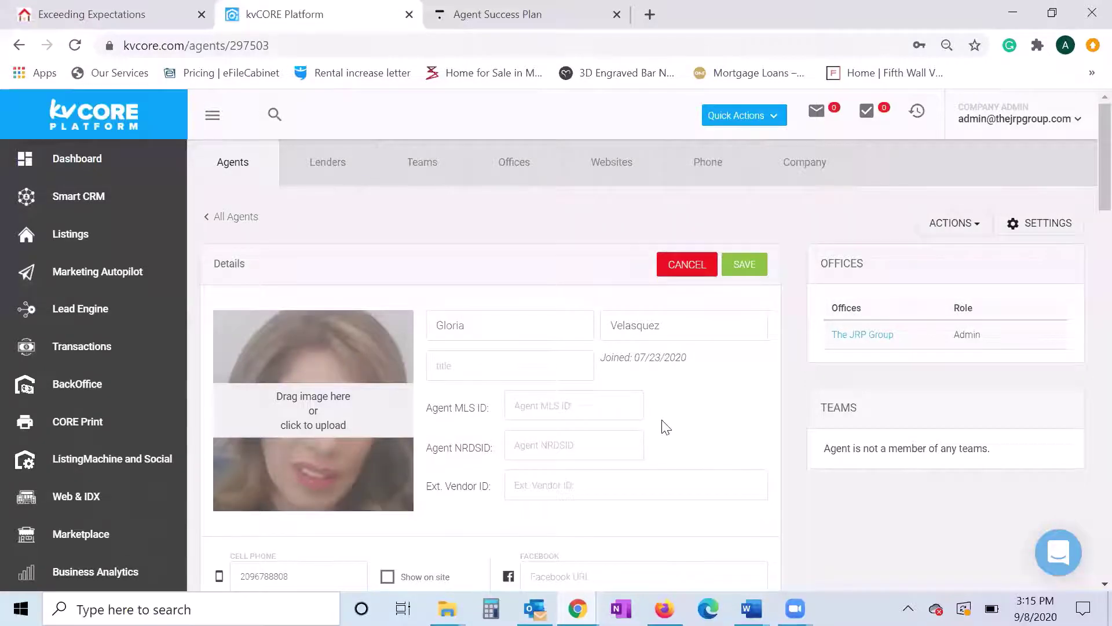
{"action": "scroll", "coordinate": [672, 427], "scroll_direction": "down", "scroll_amount": 3}
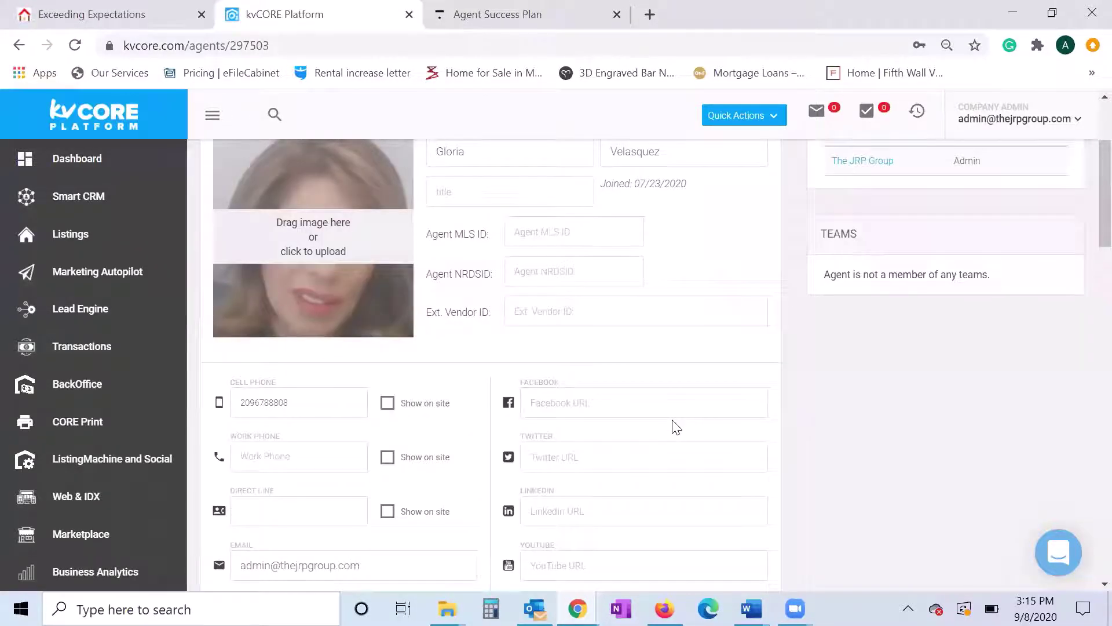
{"action": "scroll", "coordinate": [664, 427], "scroll_direction": "down", "scroll_amount": 3}
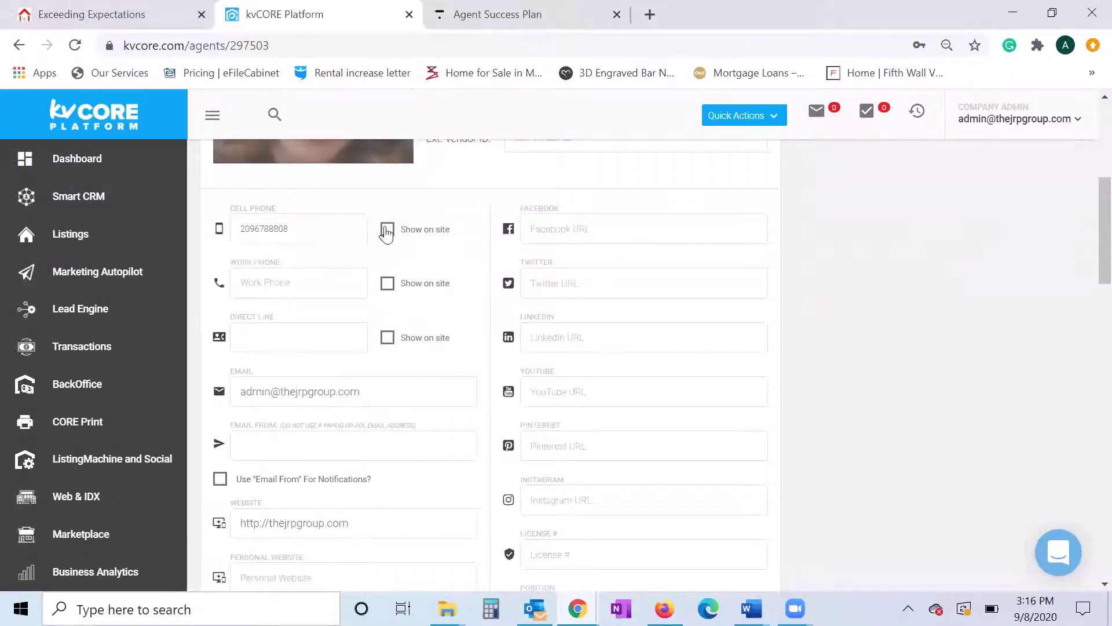
{"action": "left_click", "coordinate": [387, 232]}
{"action": "scroll", "coordinate": [450, 377], "scroll_direction": "up", "scroll_amount": 6}
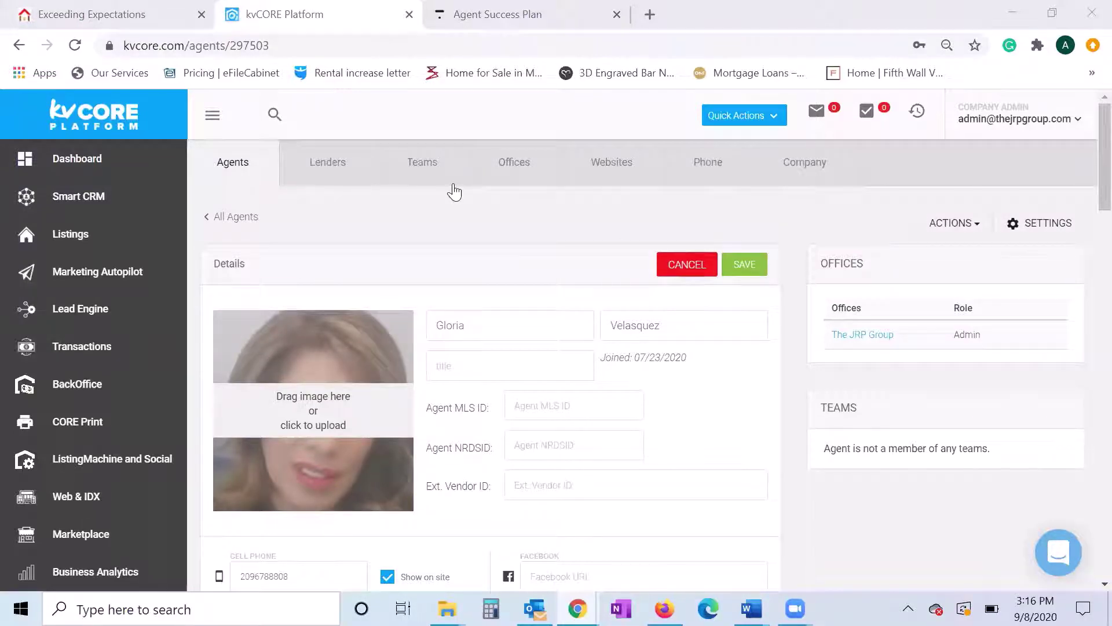
- Return to the Dashboard from the left sidebar
{"action": "left_click", "coordinate": [82, 166]}
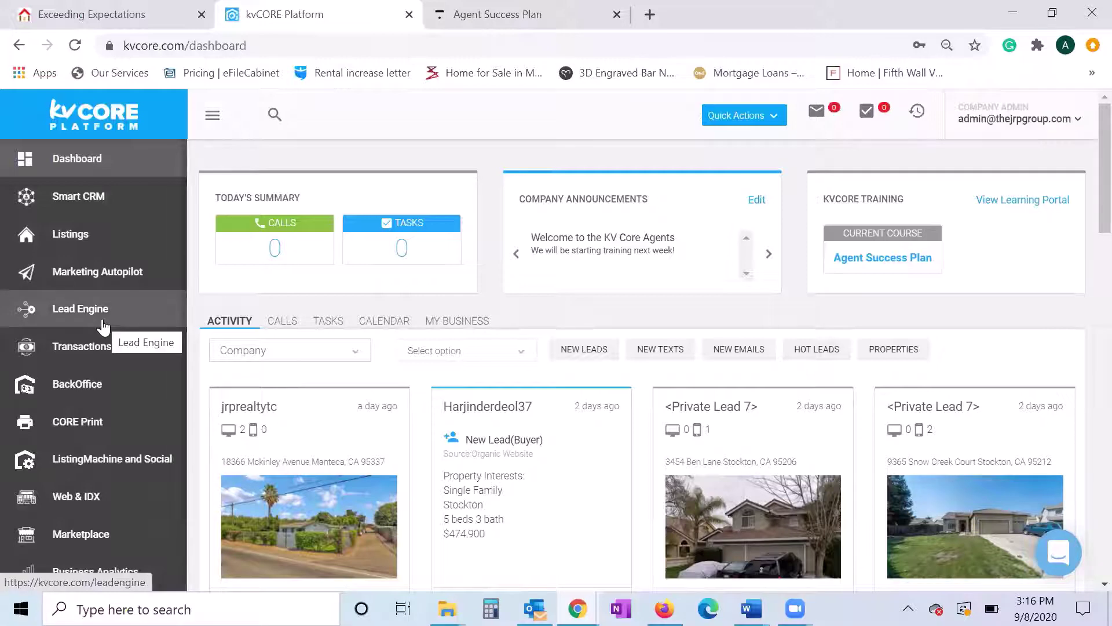
- Open Lead Engine and look over its tool cards, including Lead Dropbox and Bulk Import
{"action": "left_click", "coordinate": [61, 307]}
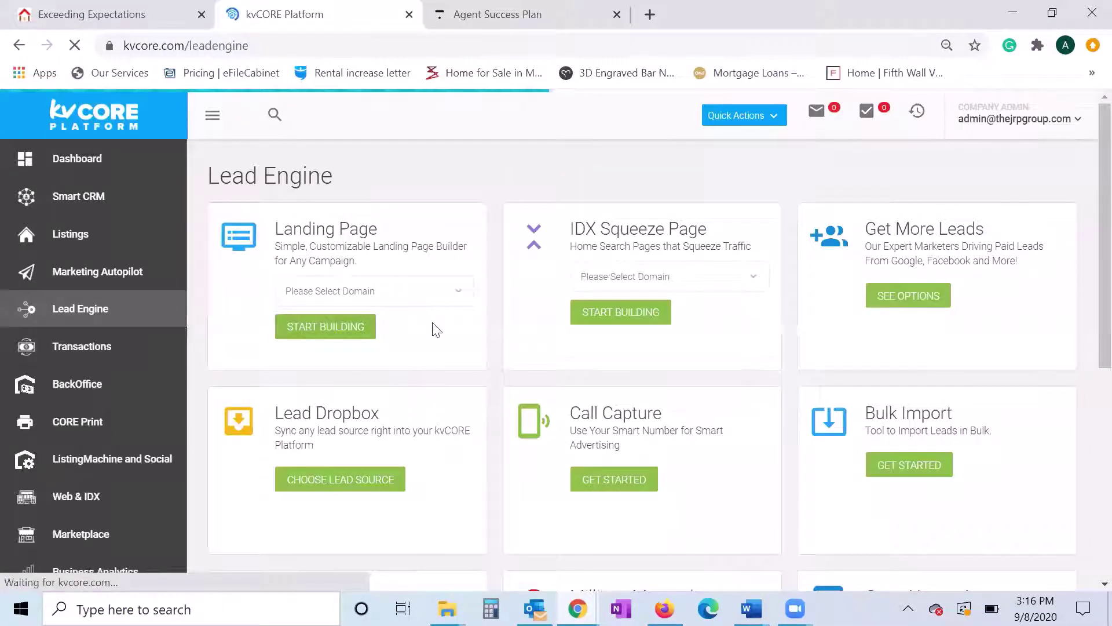
{"action": "scroll", "coordinate": [484, 329], "scroll_direction": "down", "scroll_amount": 2}
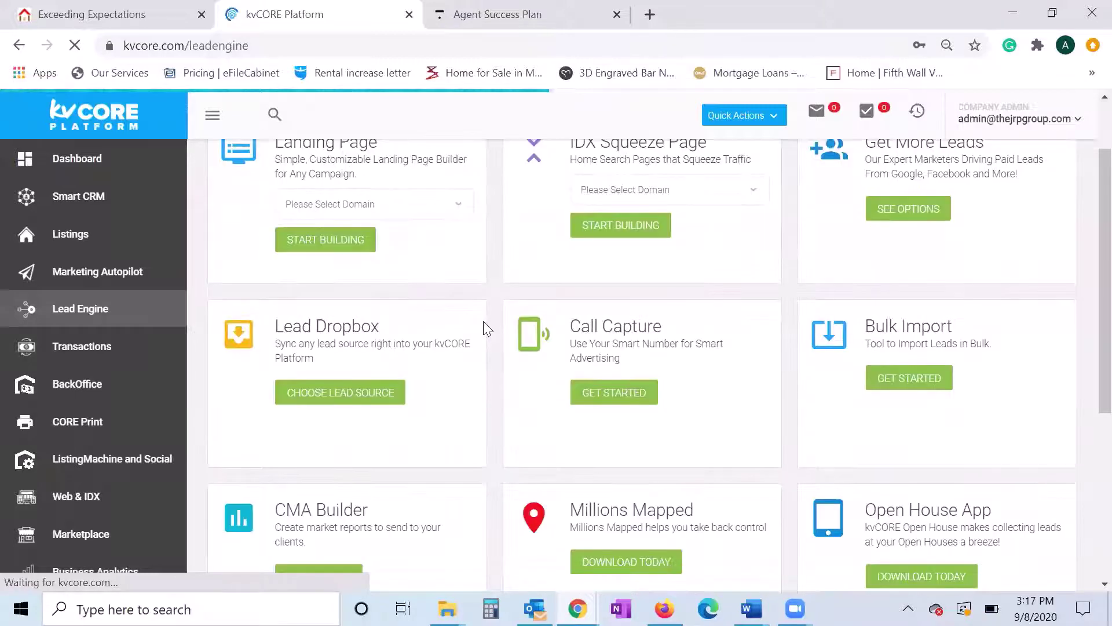
{"action": "mouse_move", "coordinate": [272, 328]}
{"action": "left_mouse_down"}
{"action": "mouse_move", "coordinate": [383, 337]}
{"action": "mouse_move", "coordinate": [318, 365]}
{"action": "mouse_move", "coordinate": [284, 323]}
{"action": "left_mouse_up"}
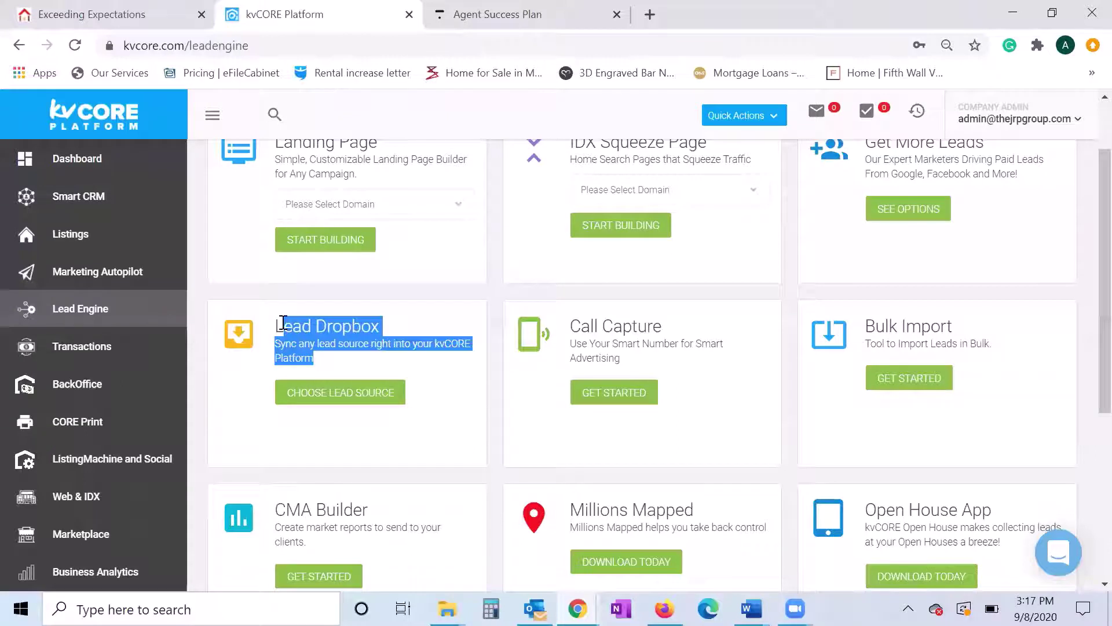
{"action": "left_click", "coordinate": [492, 364]}
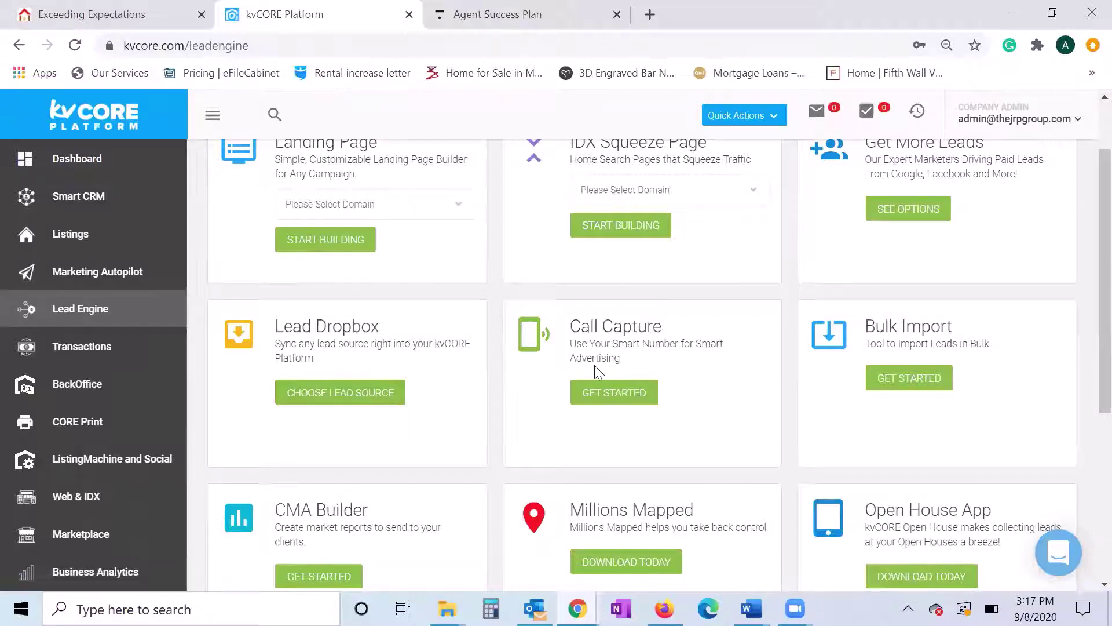
{"action": "left_click_drag", "start_coordinate": [863, 328], "coordinate": [1013, 357]}
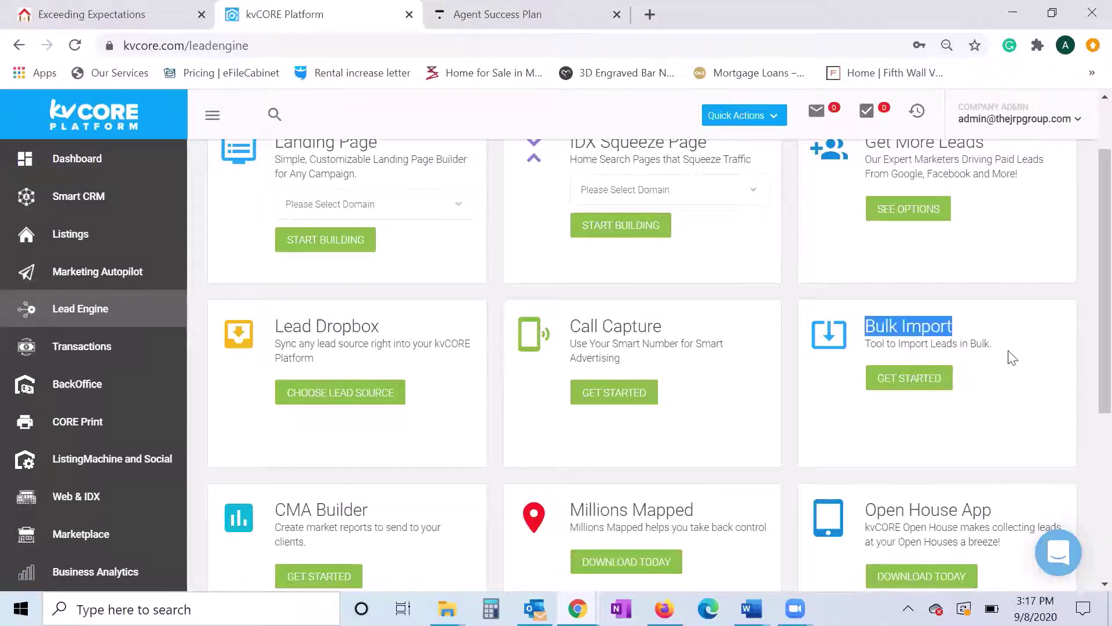
{"action": "left_click", "coordinate": [1013, 358]}
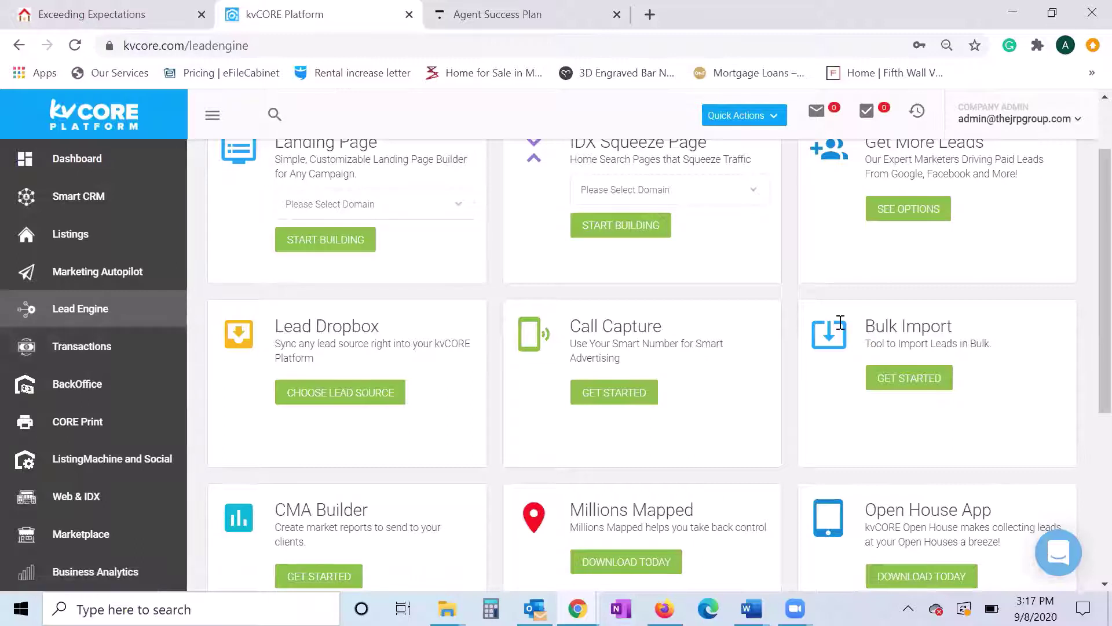
- Launch Bulk Import and review its Let Us Handle It and Do It Yourself options
{"action": "left_click", "coordinate": [913, 382]}
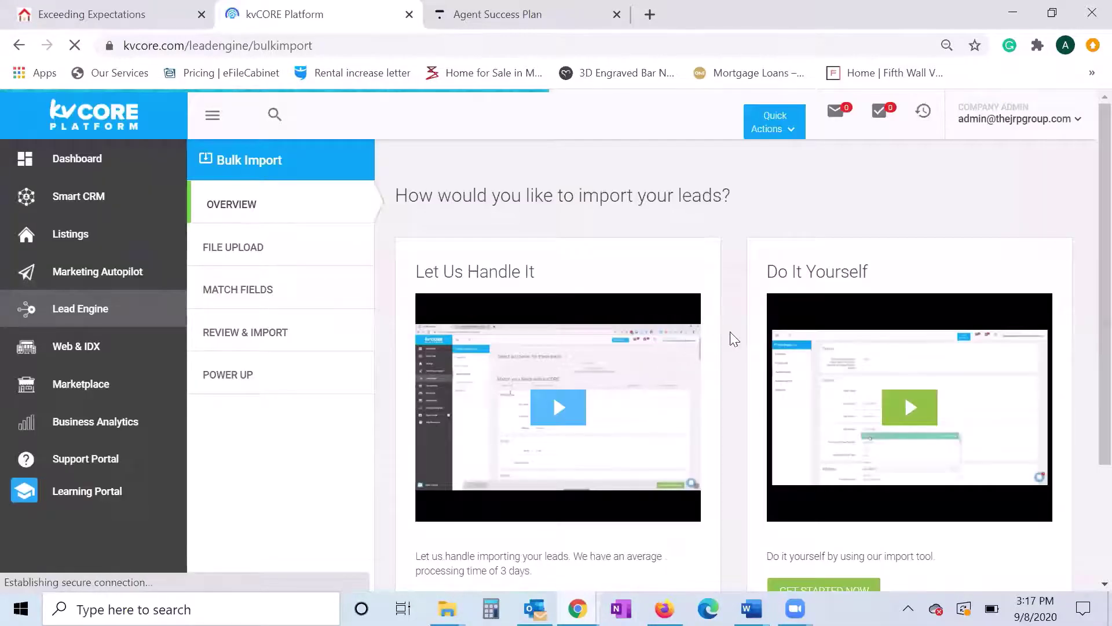
{"action": "scroll", "coordinate": [734, 339], "scroll_direction": "down", "scroll_amount": 3}
{"action": "scroll", "coordinate": [737, 339], "scroll_direction": "up", "scroll_amount": 2}
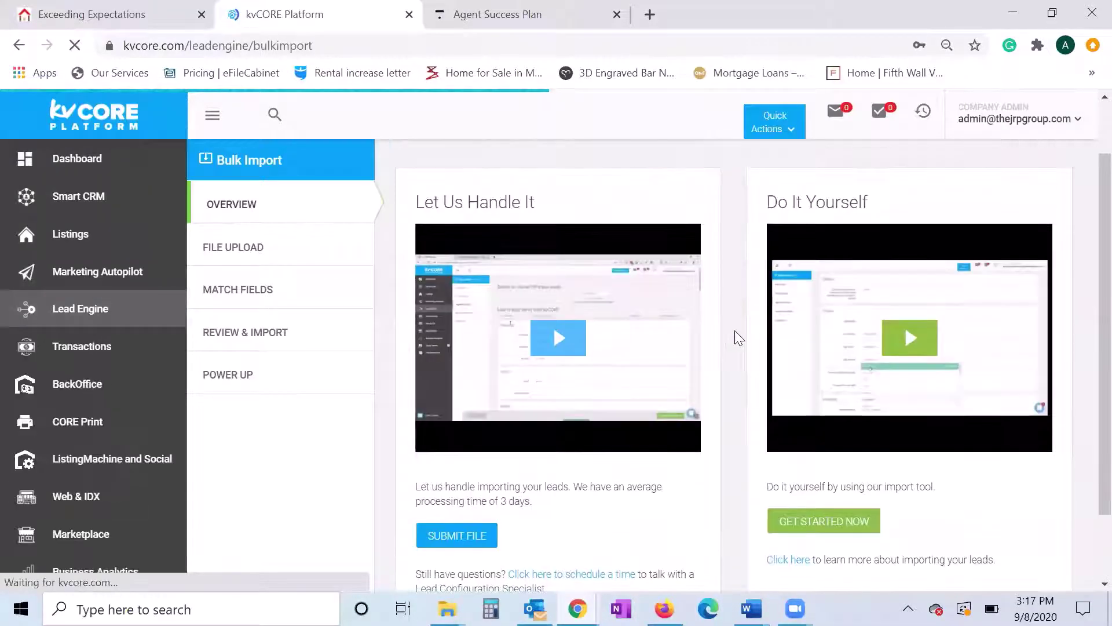
{"action": "scroll", "coordinate": [735, 338], "scroll_direction": "down", "scroll_amount": 2}
{"action": "scroll", "coordinate": [736, 338], "scroll_direction": "up", "scroll_amount": 2}
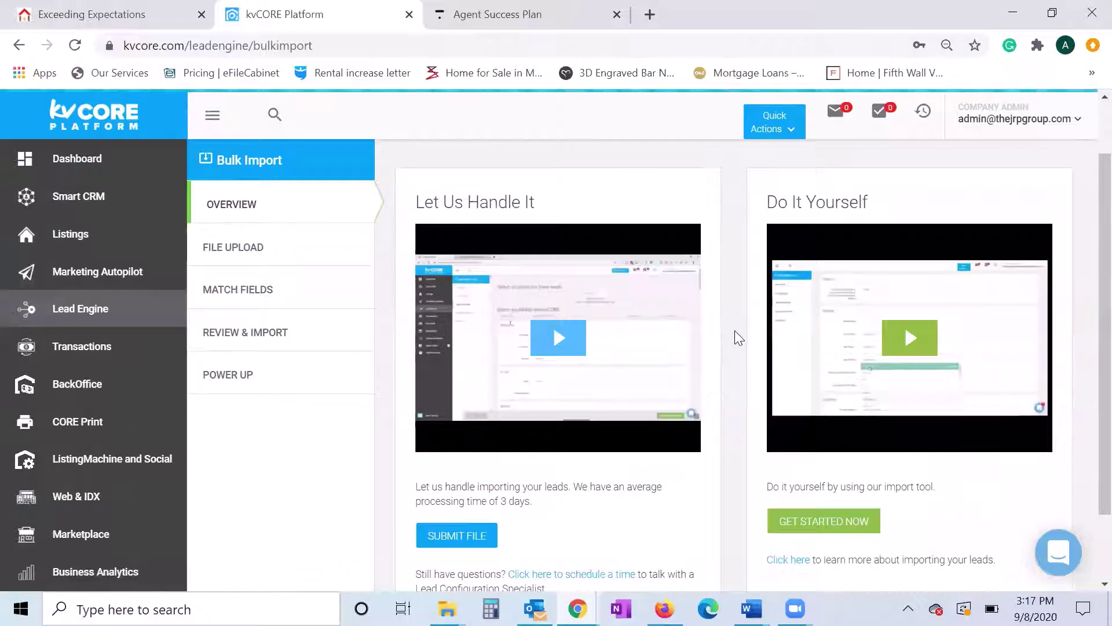
{"action": "scroll", "coordinate": [735, 485], "scroll_direction": "down", "scroll_amount": 2}
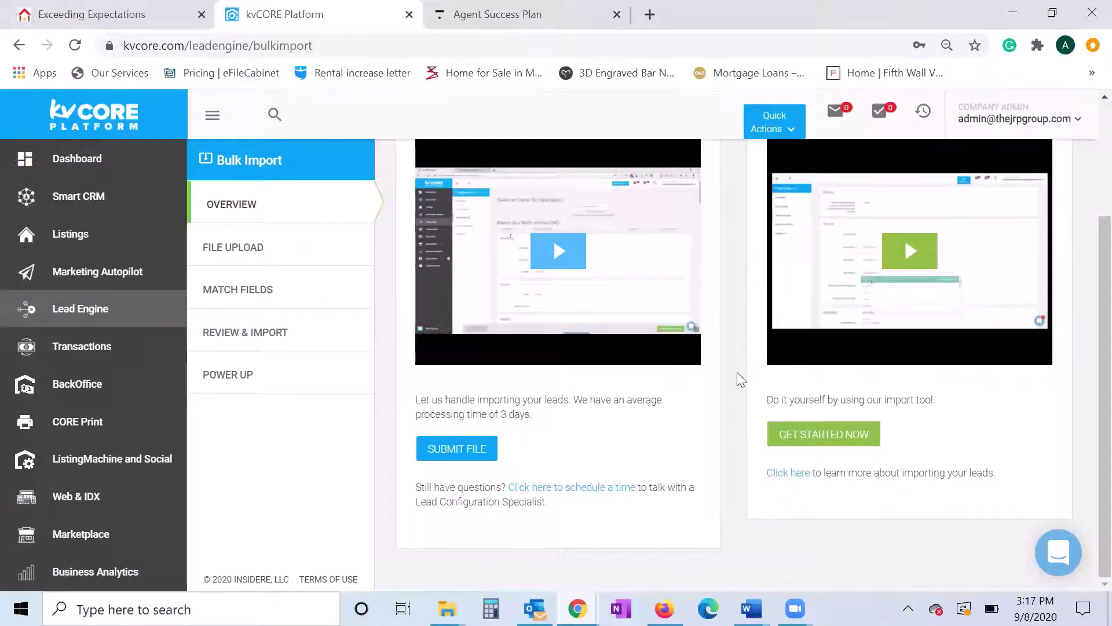
{"action": "scroll", "coordinate": [737, 374], "scroll_direction": "up", "scroll_amount": 2}
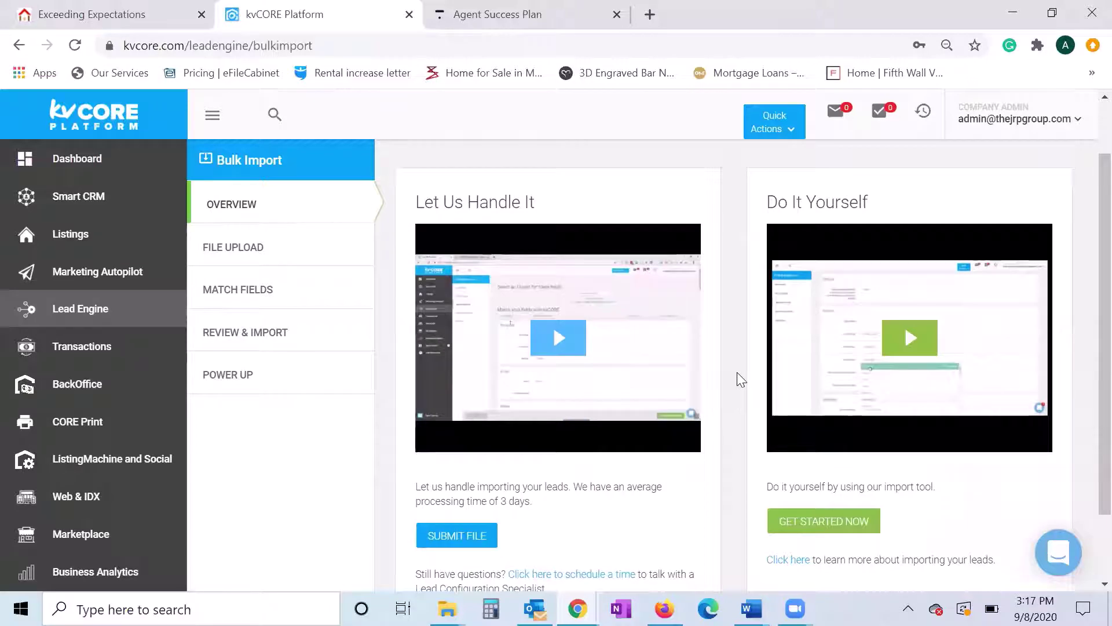
{"action": "scroll", "coordinate": [511, 380], "scroll_direction": "down", "scroll_amount": 2}
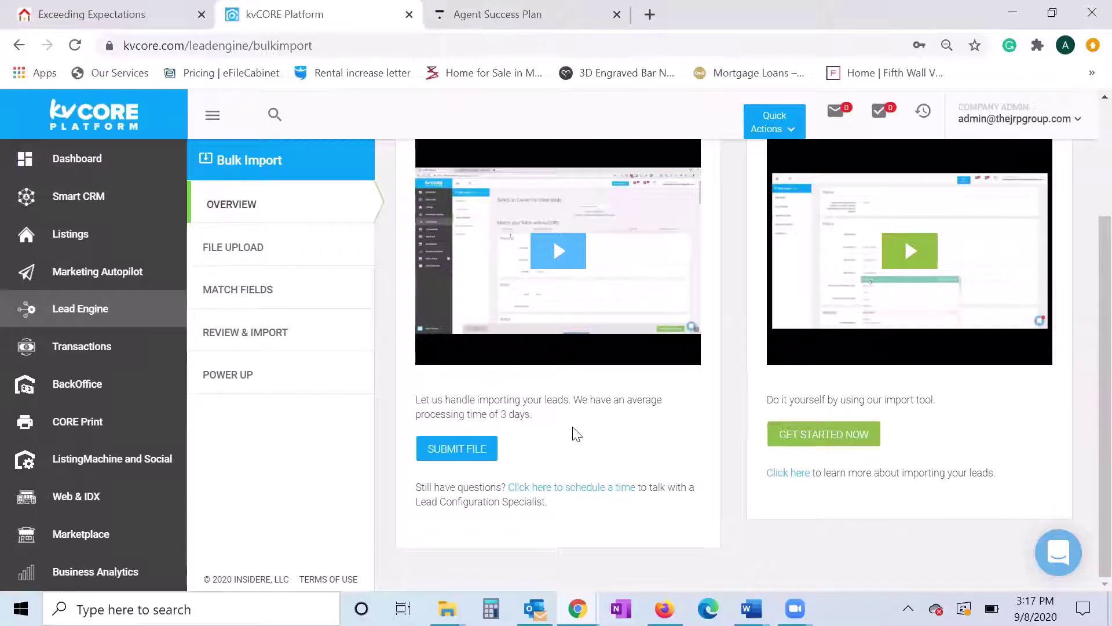
{"action": "scroll", "coordinate": [577, 434], "scroll_direction": "up", "scroll_amount": 3}
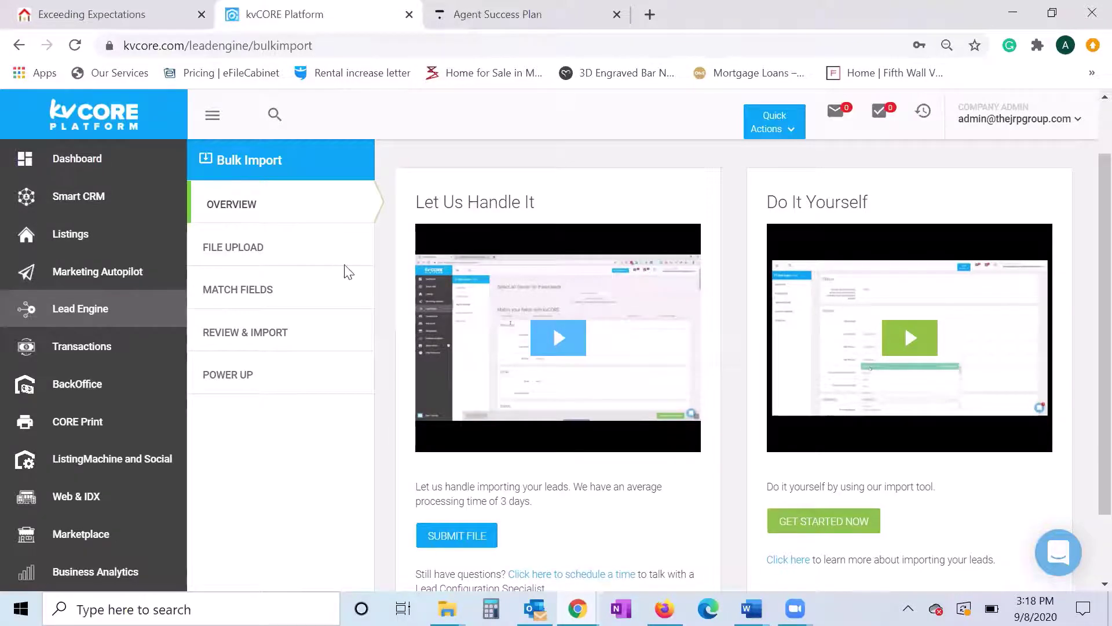
{"action": "scroll", "coordinate": [420, 306], "scroll_direction": "down", "scroll_amount": 2}
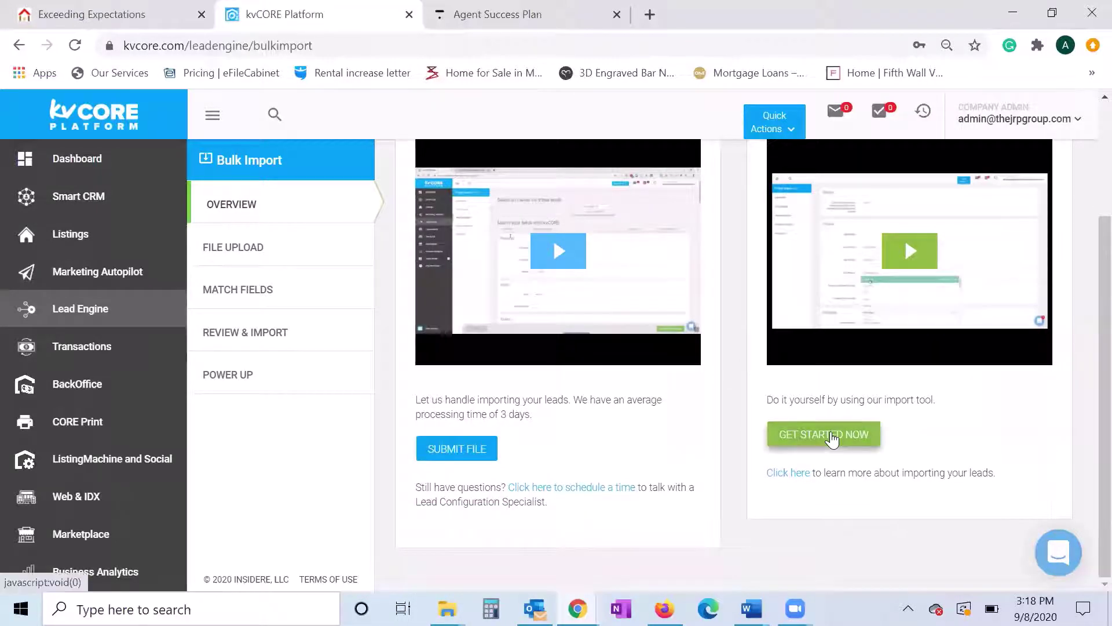
- Choose Do It Yourself to reach the CSV upload step, dismissing the file picker without a file
{"action": "left_click", "coordinate": [832, 440]}
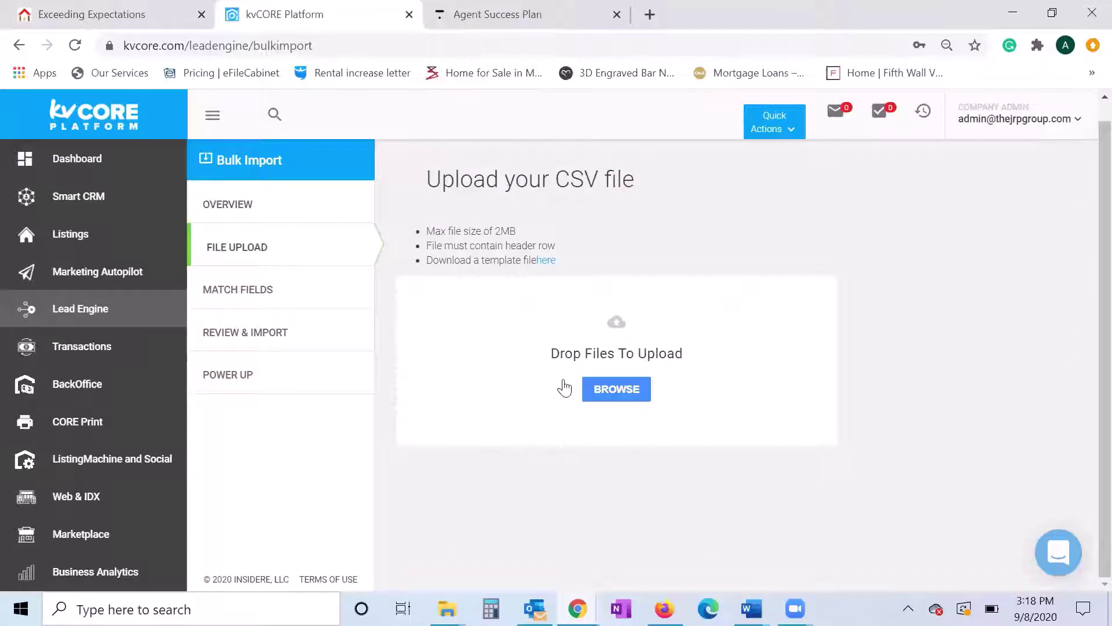
{"action": "left_click", "coordinate": [608, 391]}
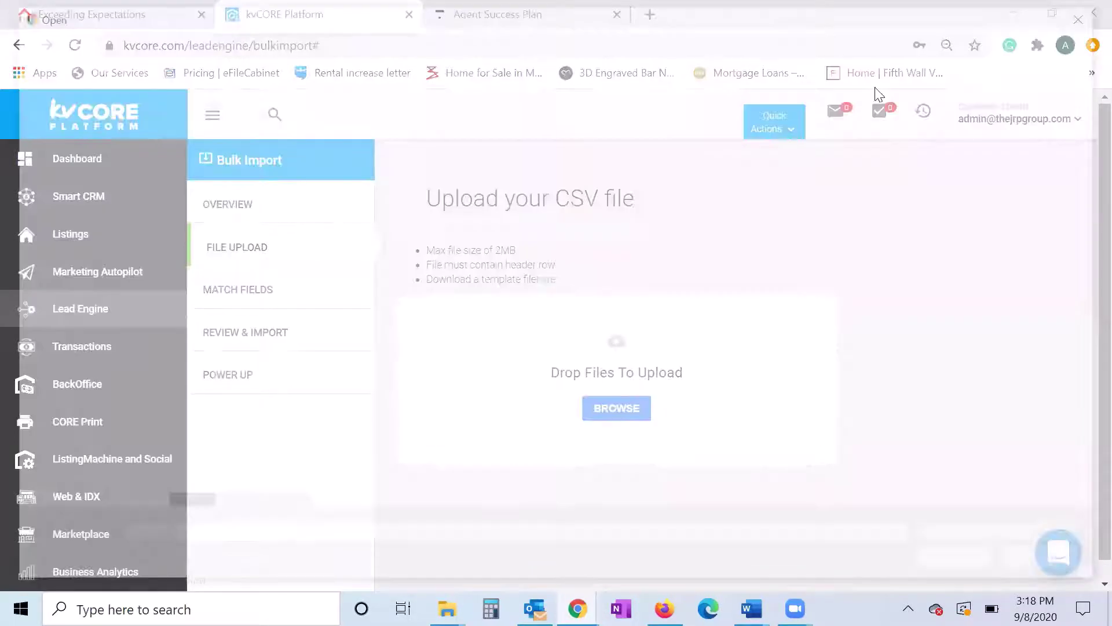
{"action": "left_click", "coordinate": [1092, 14]}
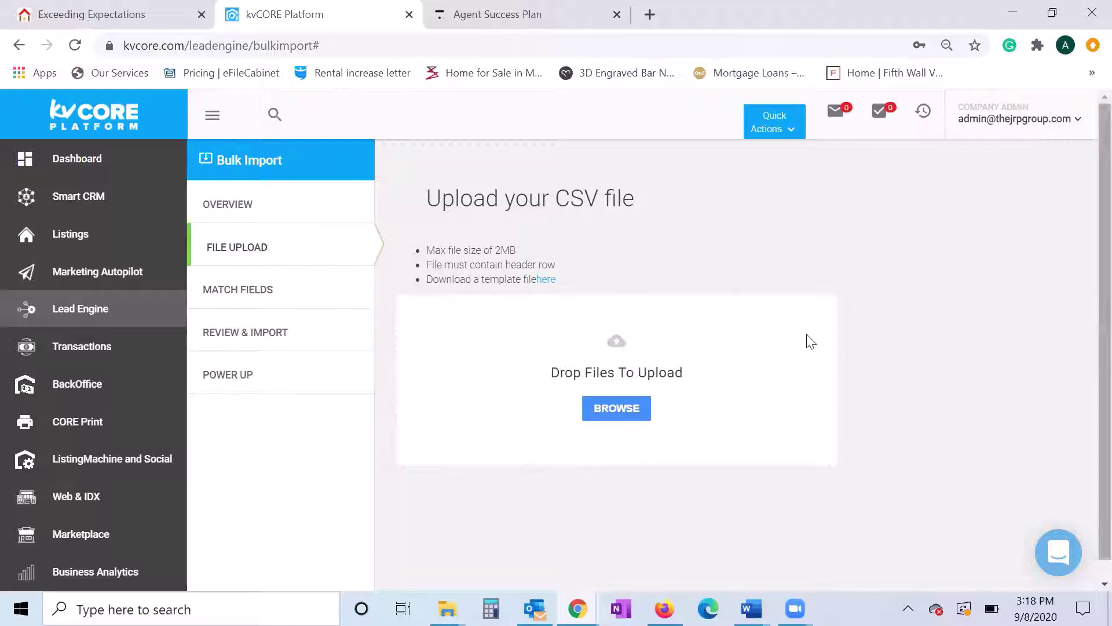
{"action": "left_click", "coordinate": [19, 46]}
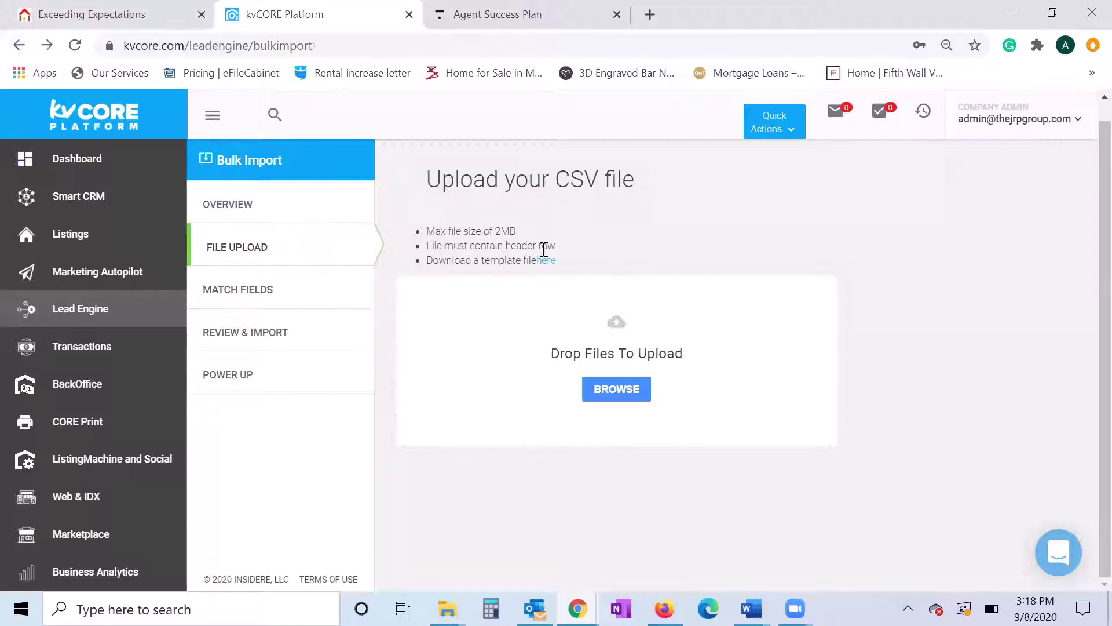
- Return to the Lead Engine page and reopen the Bulk Import overview
{"action": "left_click", "coordinate": [17, 47]}
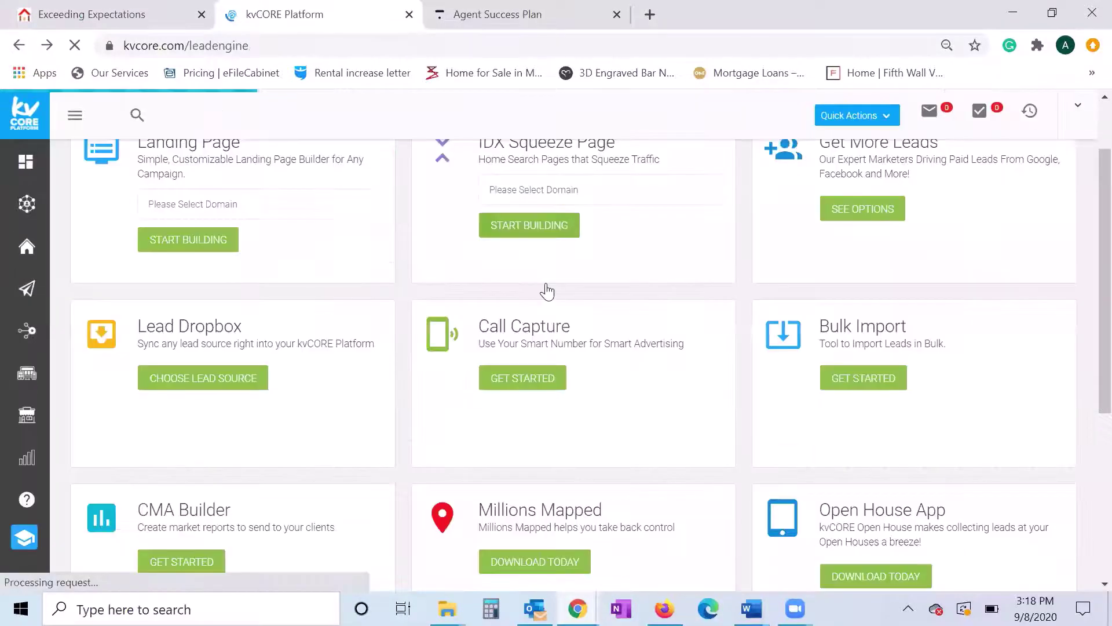
{"action": "left_click", "coordinate": [907, 380]}
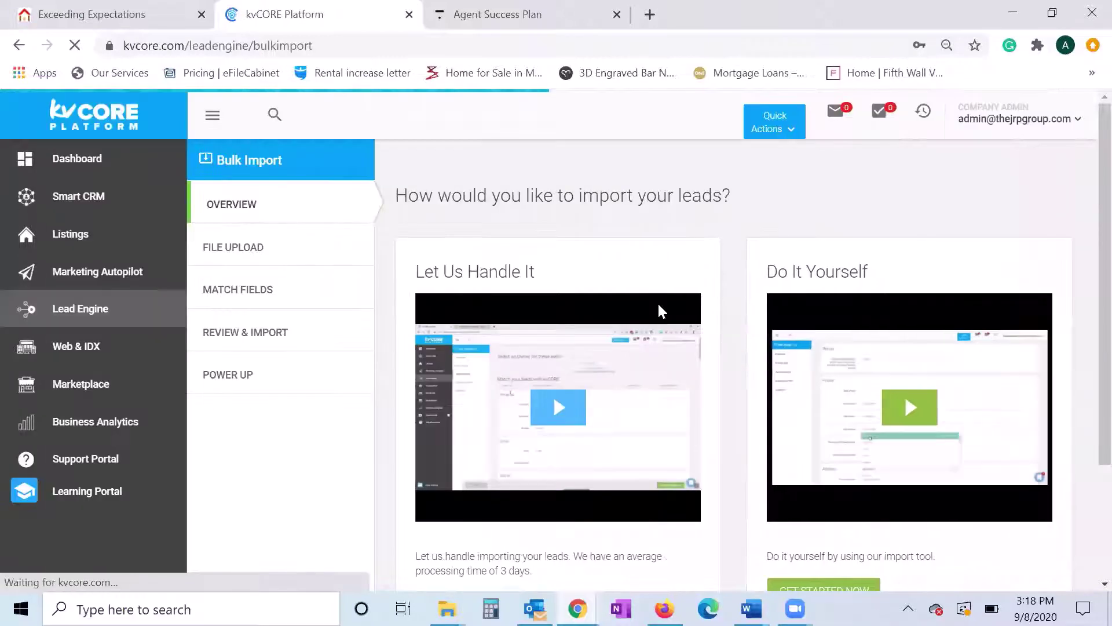
{"action": "scroll", "coordinate": [728, 321], "scroll_direction": "down", "scroll_amount": 3}
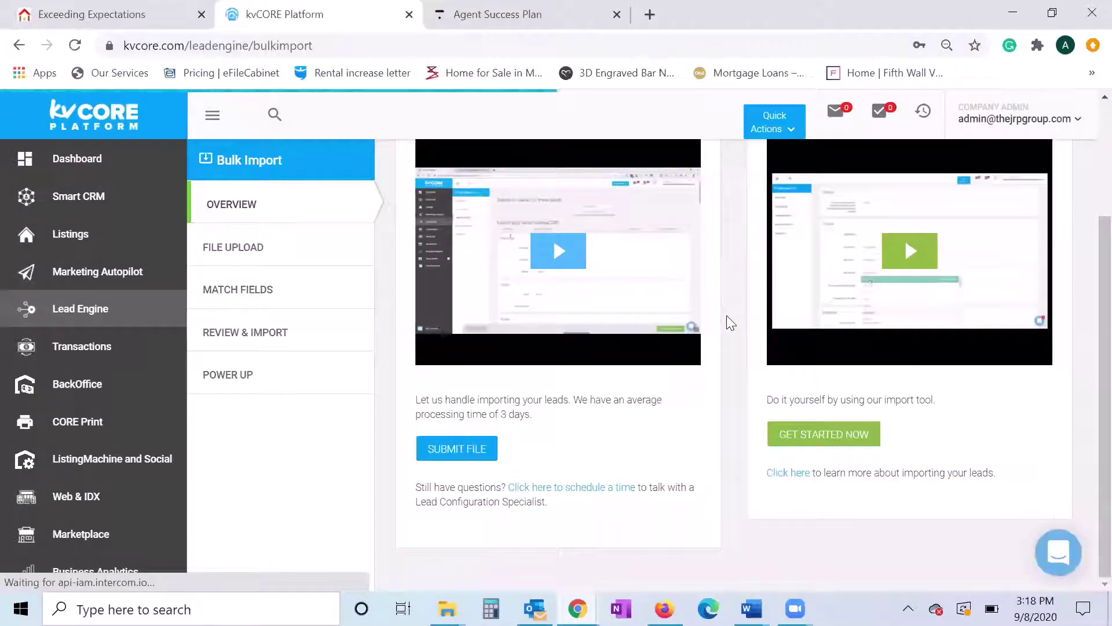
{"action": "scroll", "coordinate": [729, 316], "scroll_direction": "up", "scroll_amount": 2}
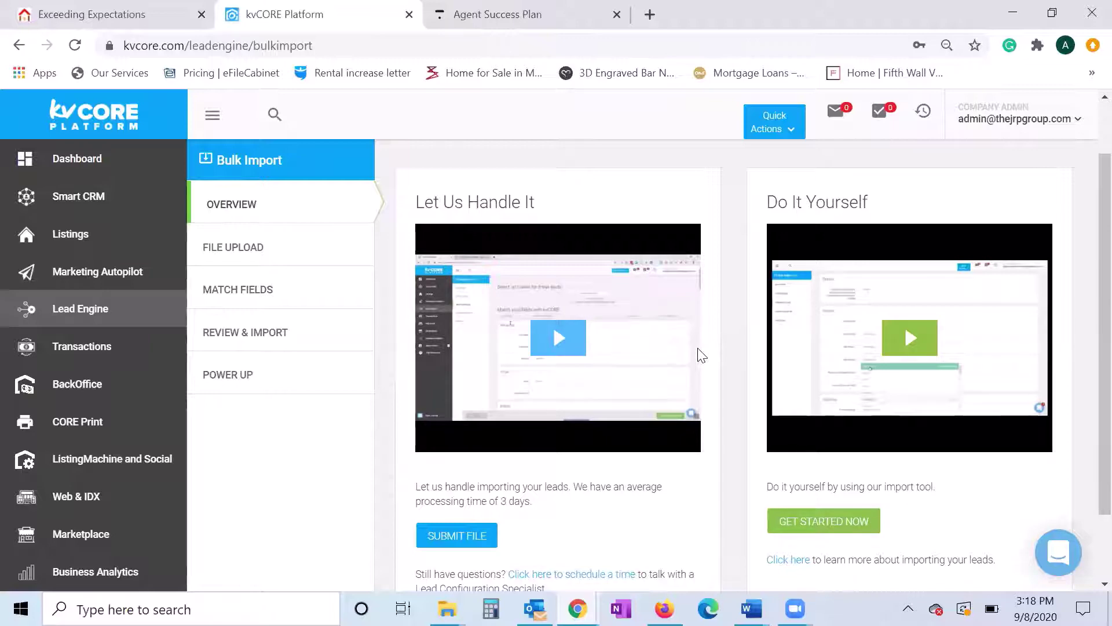
{"action": "scroll", "coordinate": [703, 355], "scroll_direction": "up", "scroll_amount": 1}
{"action": "scroll", "coordinate": [702, 355], "scroll_direction": "down", "scroll_amount": 1}
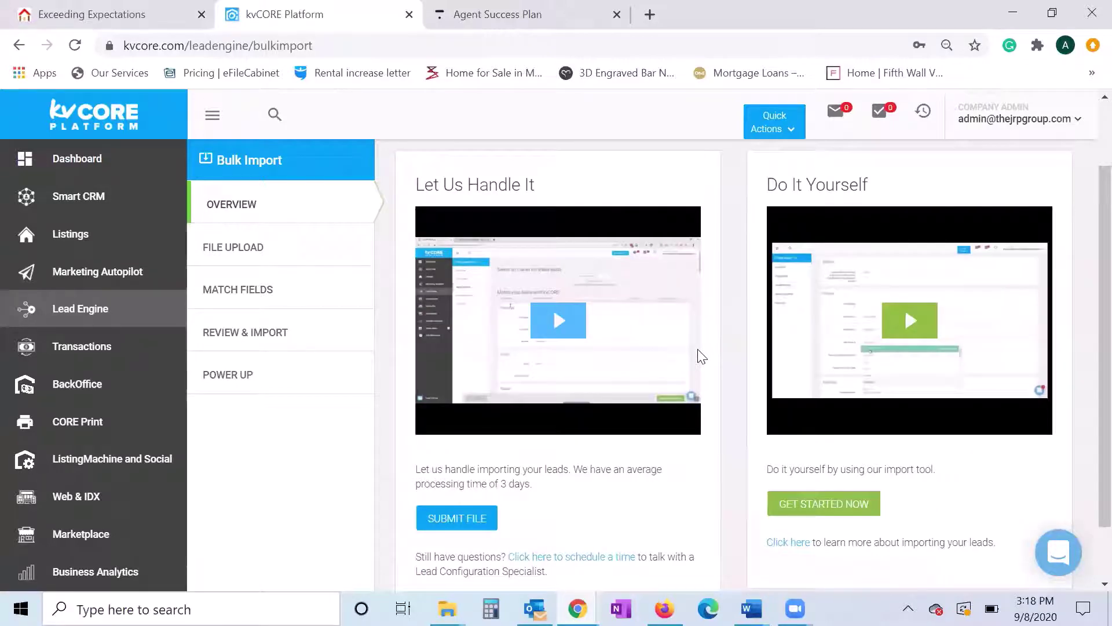
- Look over the overview's Let Us Handle It and Do It Yourself import options
{"action": "key", "text": "XF86AudioRaiseVolume"}
{"action": "key", "text": "XF86AudioRaiseVolume"}
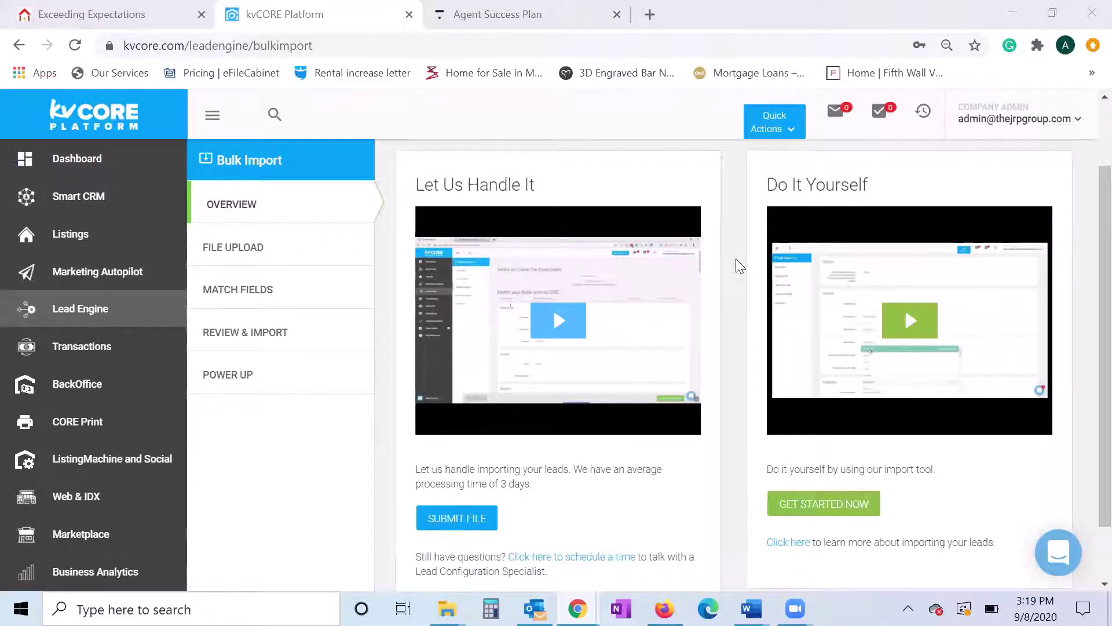
{"action": "scroll", "coordinate": [740, 266], "scroll_direction": "down", "scroll_amount": 1}
{"action": "scroll", "coordinate": [740, 266], "scroll_direction": "up", "scroll_amount": 1}
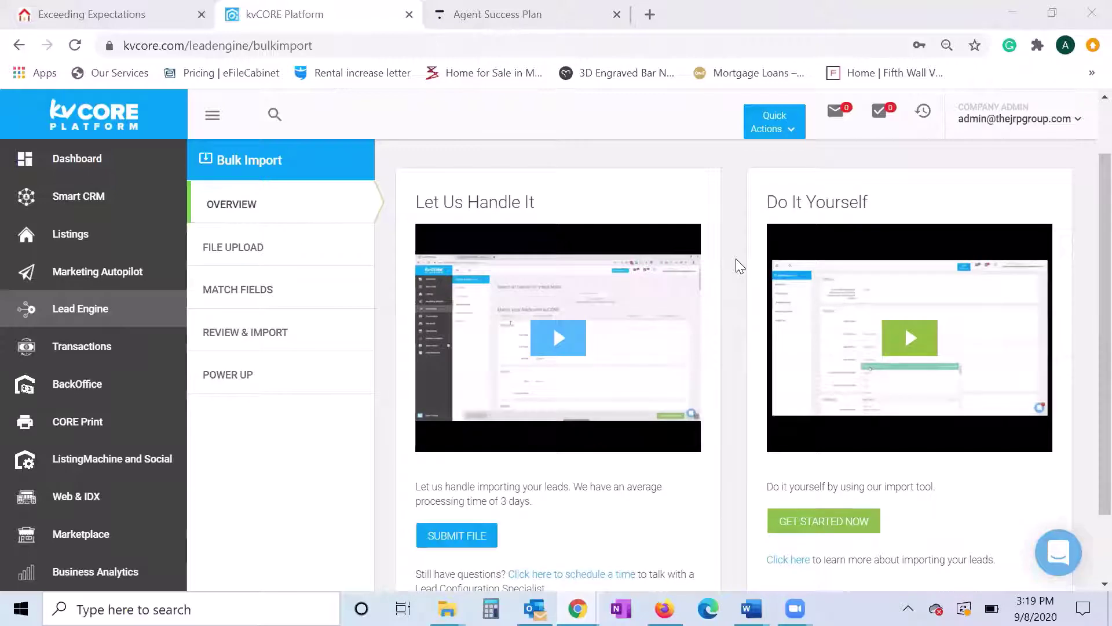
{"action": "scroll", "coordinate": [740, 265], "scroll_direction": "up", "scroll_amount": 1}
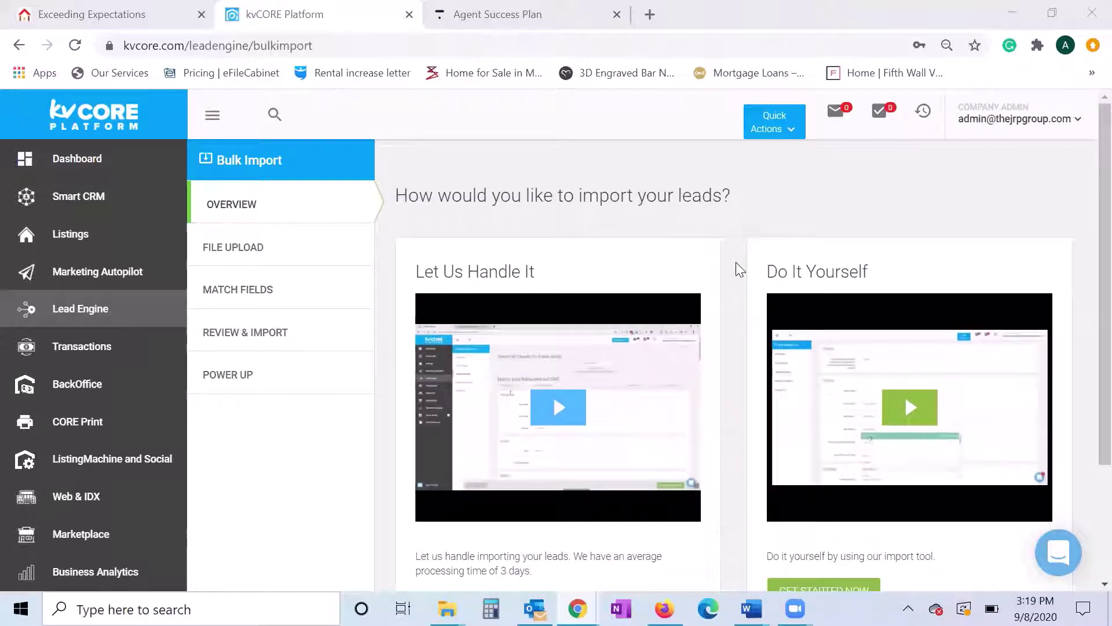
{"action": "scroll", "coordinate": [736, 265], "scroll_direction": "down", "scroll_amount": 1}
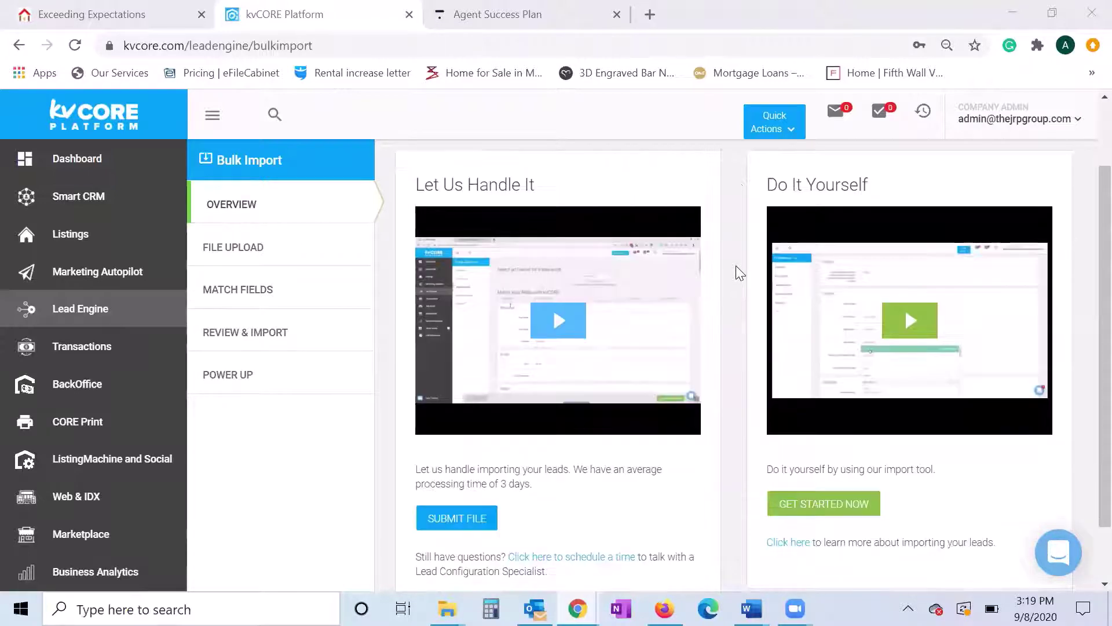
{"action": "scroll", "coordinate": [735, 272], "scroll_direction": "up", "scroll_amount": 1}
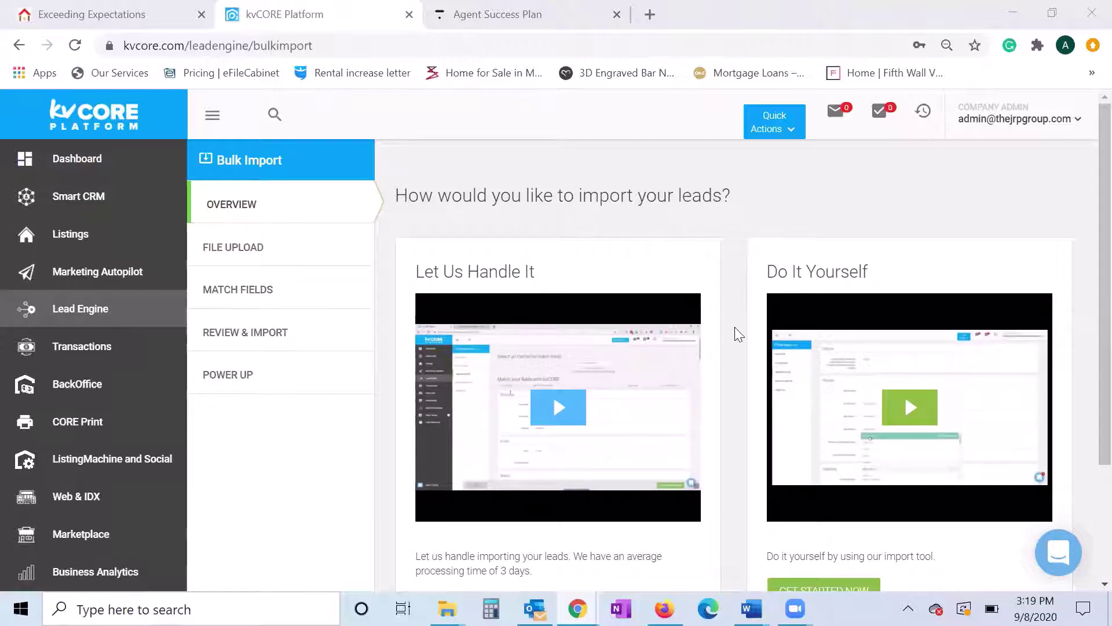
{"action": "scroll", "coordinate": [735, 329], "scroll_direction": "down", "scroll_amount": 3}
{"action": "scroll", "coordinate": [723, 330], "scroll_direction": "up", "scroll_amount": 2}
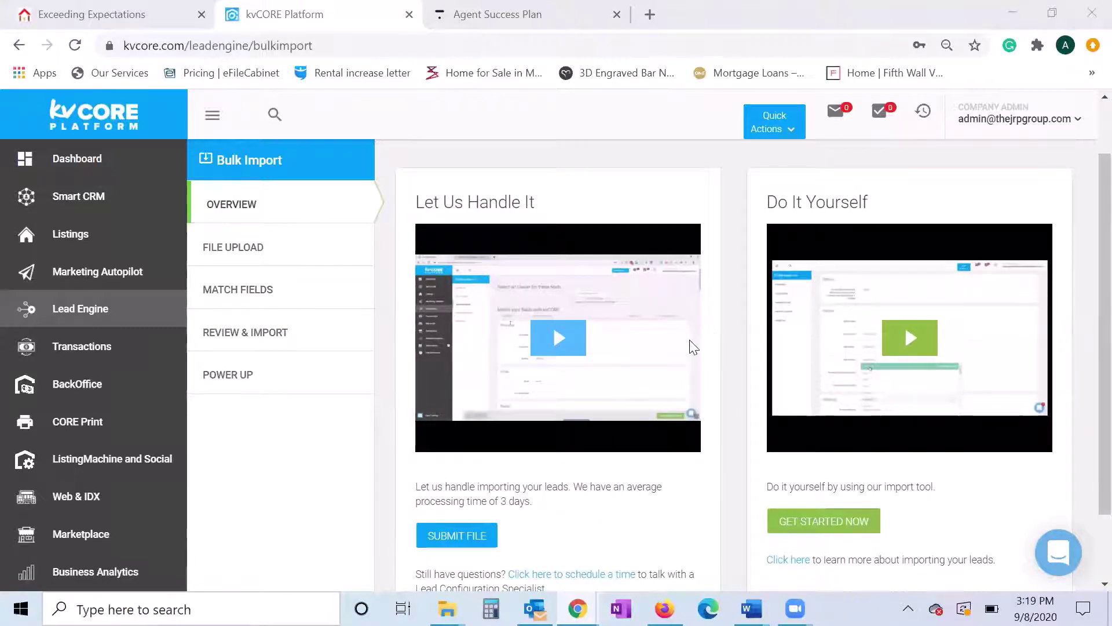
{"action": "scroll", "coordinate": [734, 296], "scroll_direction": "up", "scroll_amount": 1}
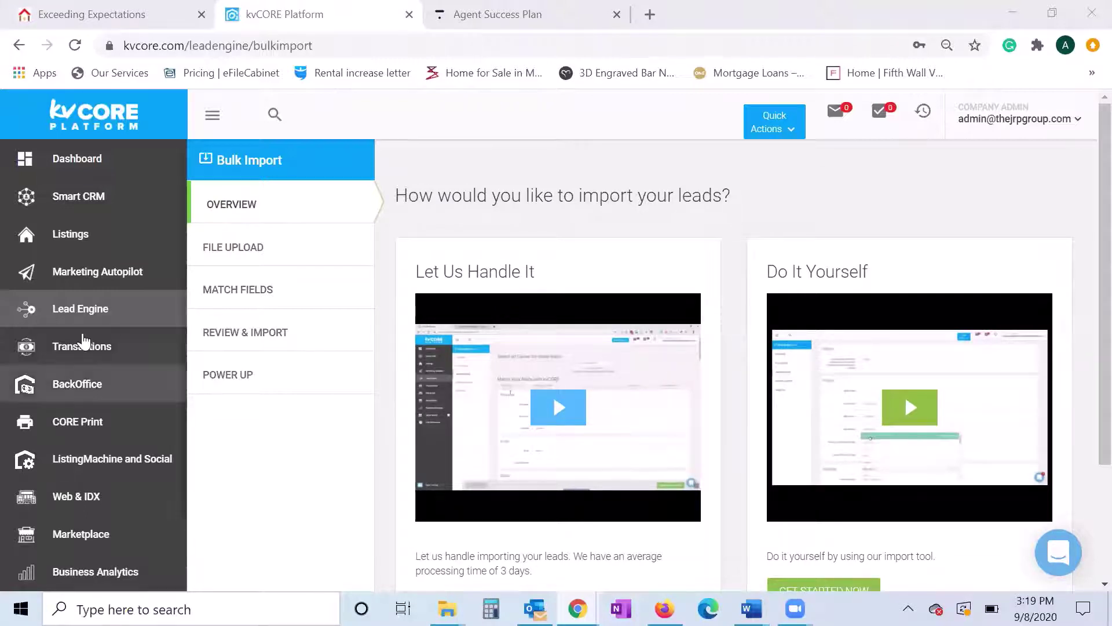
{"action": "left_click", "coordinate": [74, 164]}
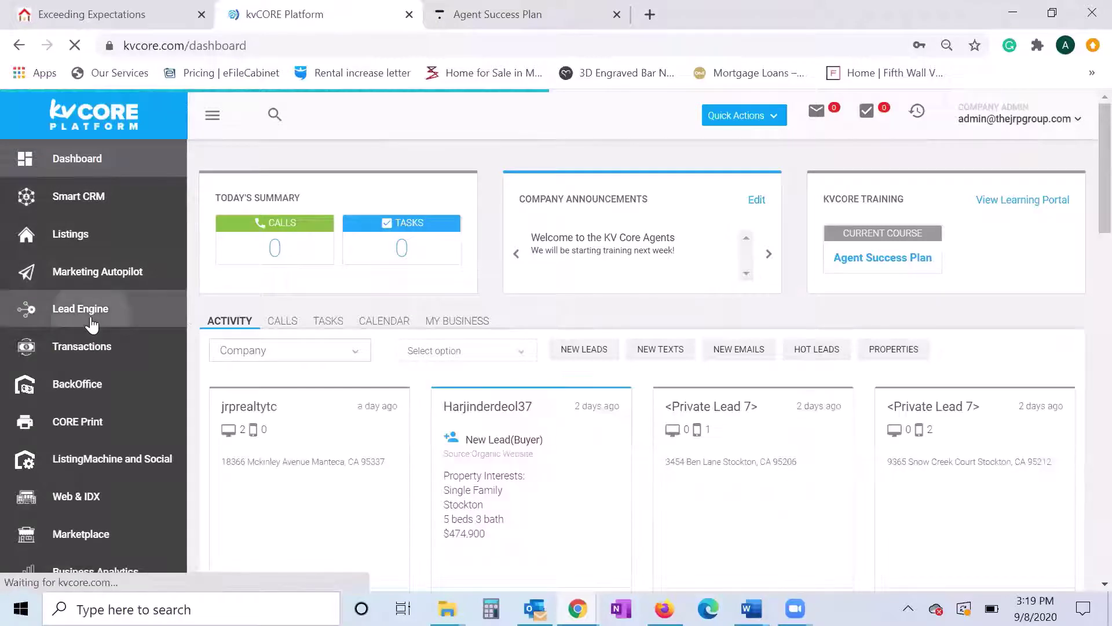
{"action": "left_click", "coordinate": [91, 320]}
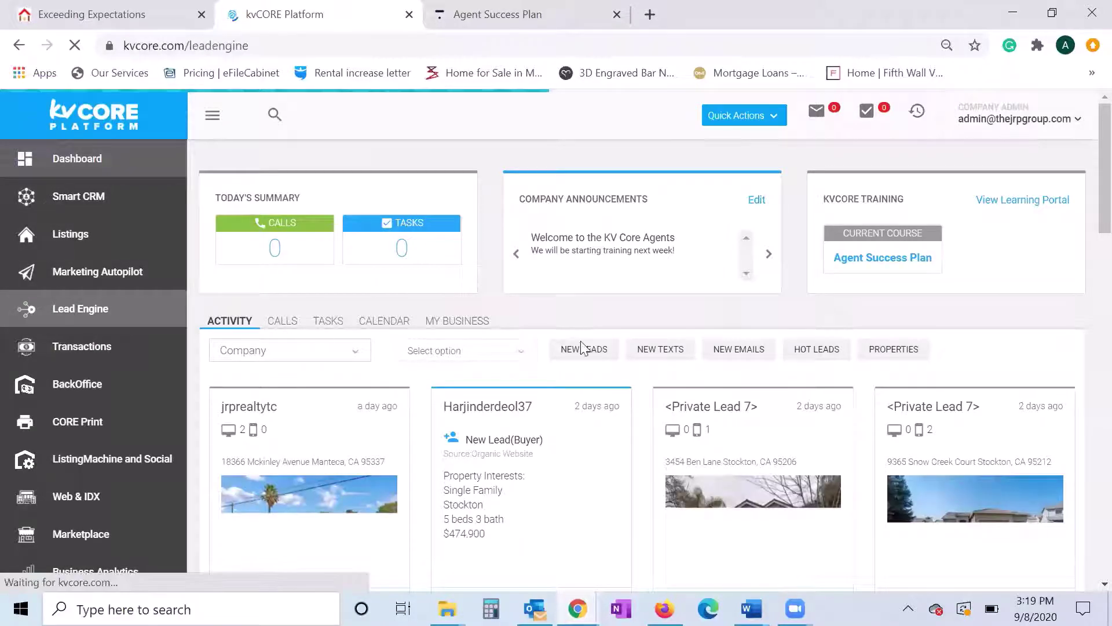
{"action": "scroll", "coordinate": [637, 342], "scroll_direction": "down", "scroll_amount": 3}
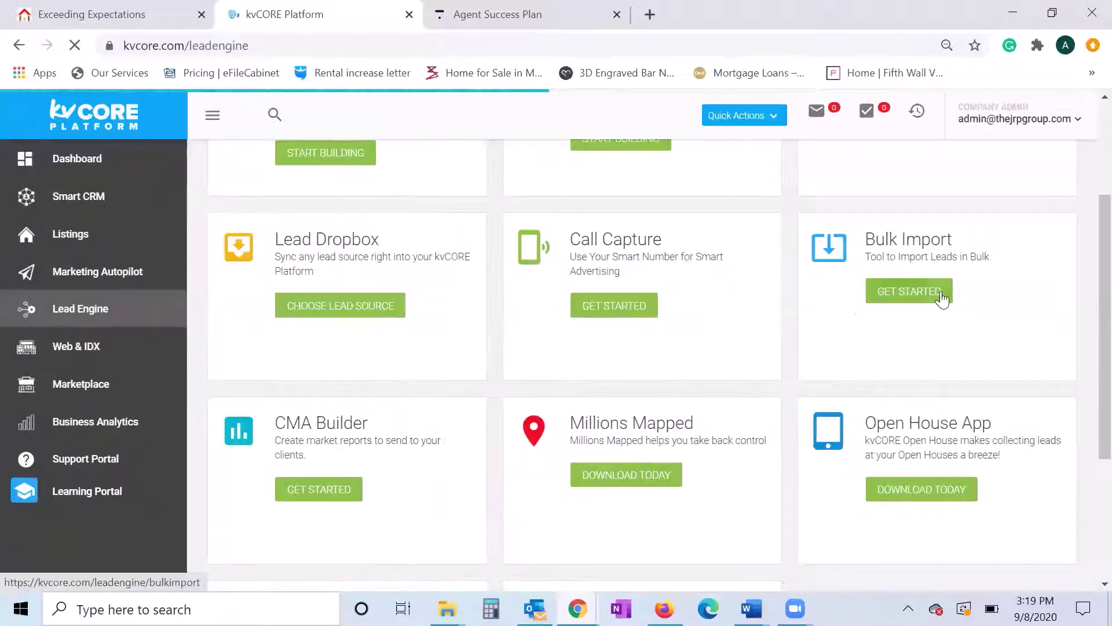
{"action": "left_click", "coordinate": [940, 294]}
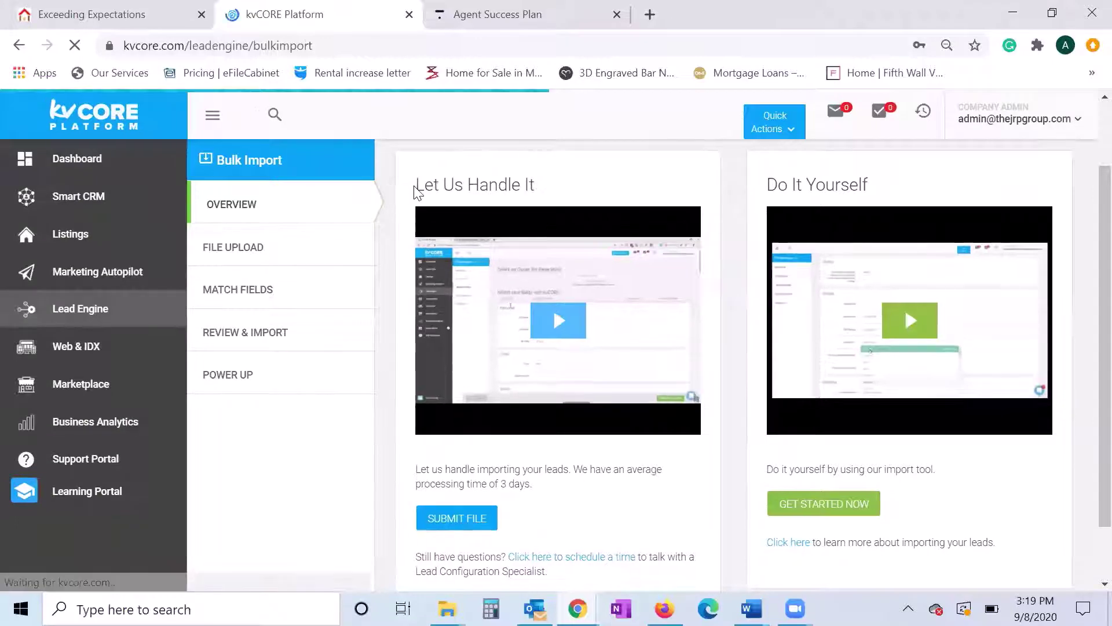
{"action": "left_click_drag", "start_coordinate": [760, 185], "coordinate": [880, 189]}
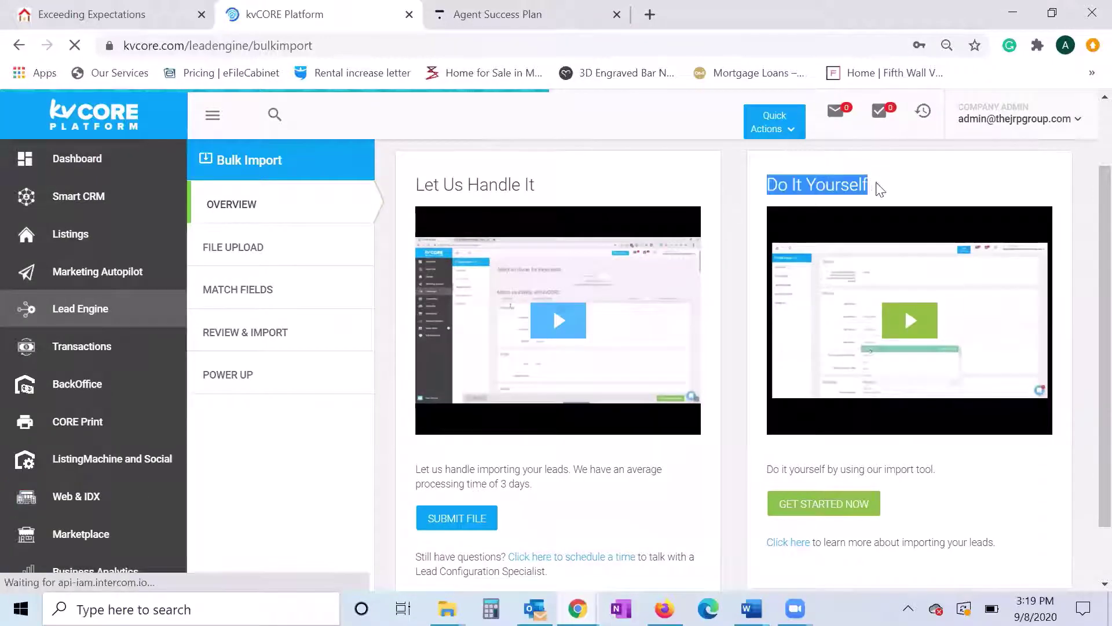
{"action": "left_click", "coordinate": [895, 293]}
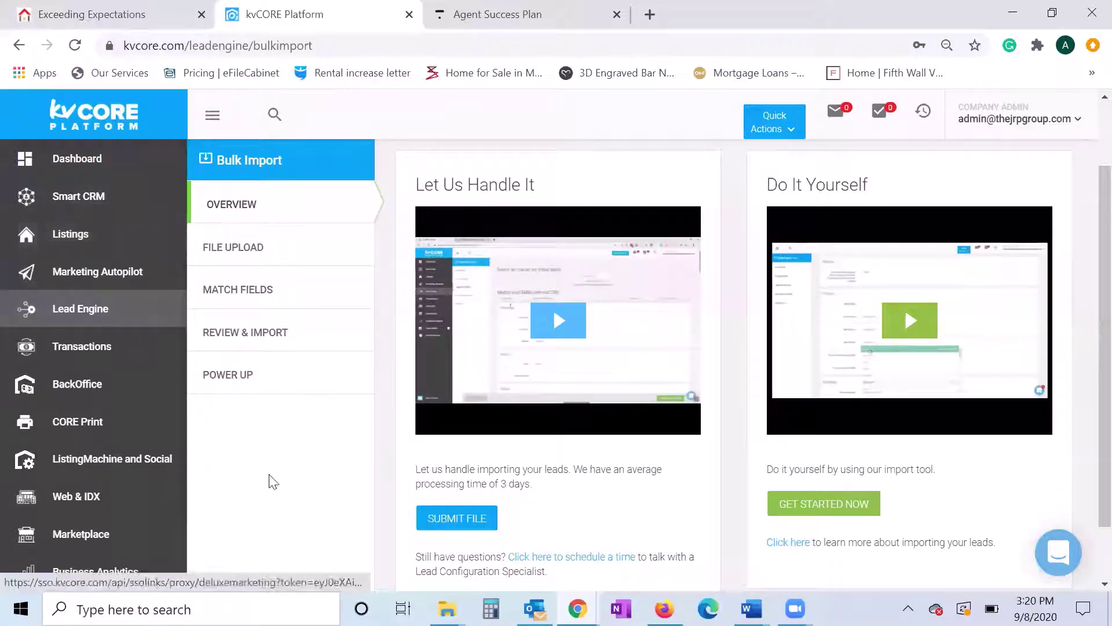
- Open Smart CRM, start a new contact, then discard it without saving
{"action": "left_click", "coordinate": [86, 207]}
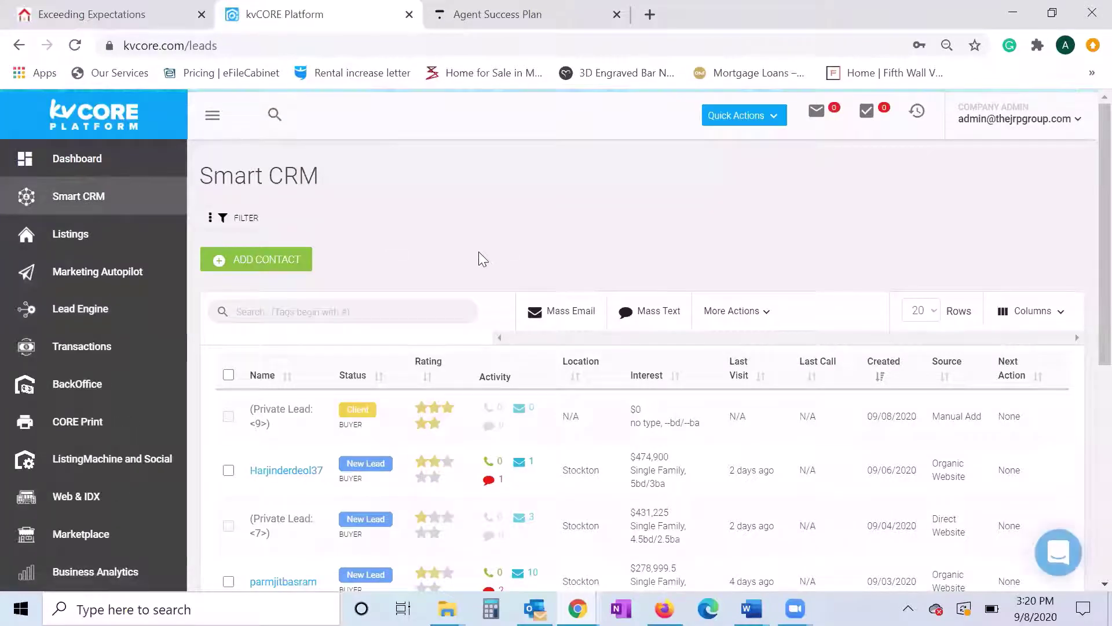
{"action": "scroll", "coordinate": [479, 256], "scroll_direction": "down", "scroll_amount": 2}
{"action": "scroll", "coordinate": [476, 259], "scroll_direction": "up", "scroll_amount": 2}
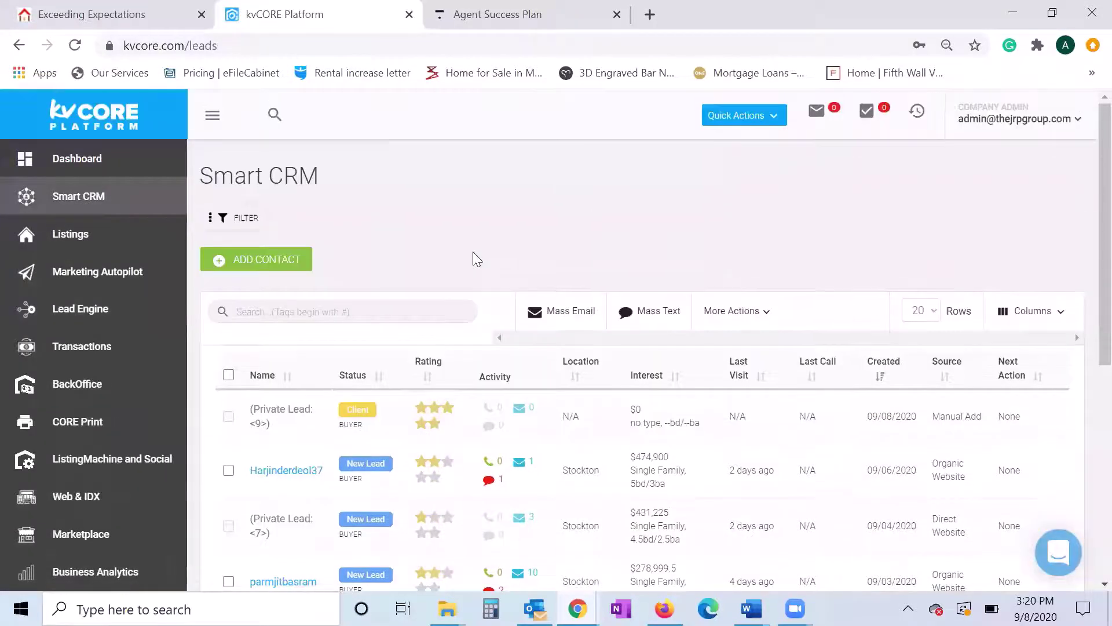
{"action": "left_click", "coordinate": [265, 258]}
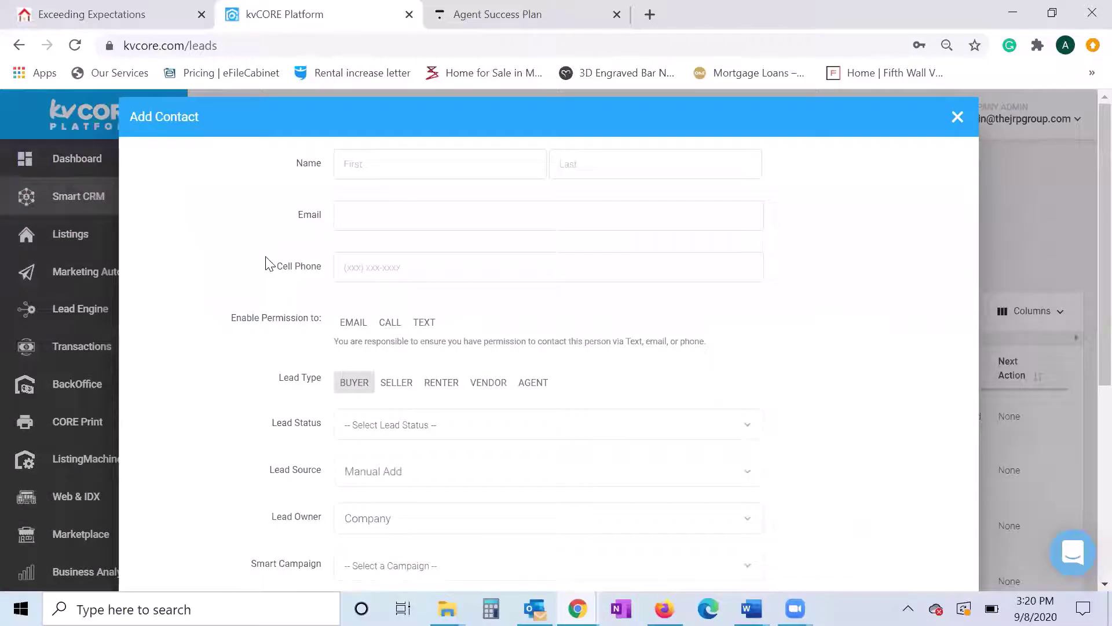
{"action": "scroll", "coordinate": [272, 259], "scroll_direction": "down", "scroll_amount": 2}
{"action": "scroll", "coordinate": [289, 255], "scroll_direction": "up", "scroll_amount": 2}
{"action": "key", "text": "BackSpace"}
{"action": "key", "text": "BackSpace"}
{"action": "key", "text": "BackSpace"}
{"action": "left_click", "coordinate": [954, 118]}
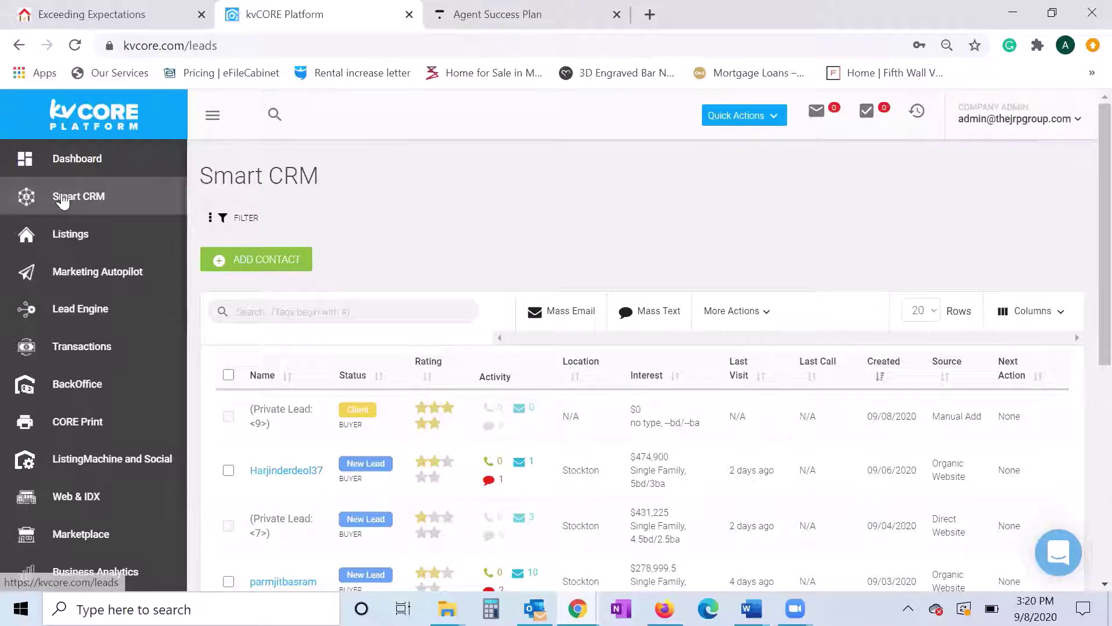
- Return to the dashboard and toggle the Quick Actions list open and closed
{"action": "left_click", "coordinate": [104, 165]}
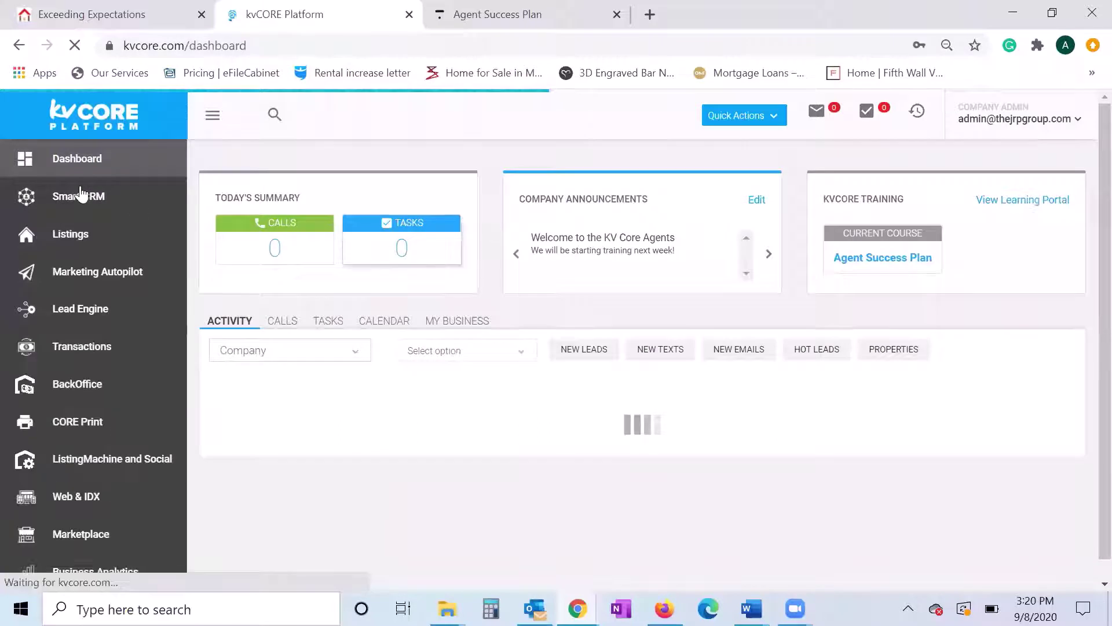
{"action": "left_click", "coordinate": [763, 119]}
{"action": "left_click", "coordinate": [764, 122]}
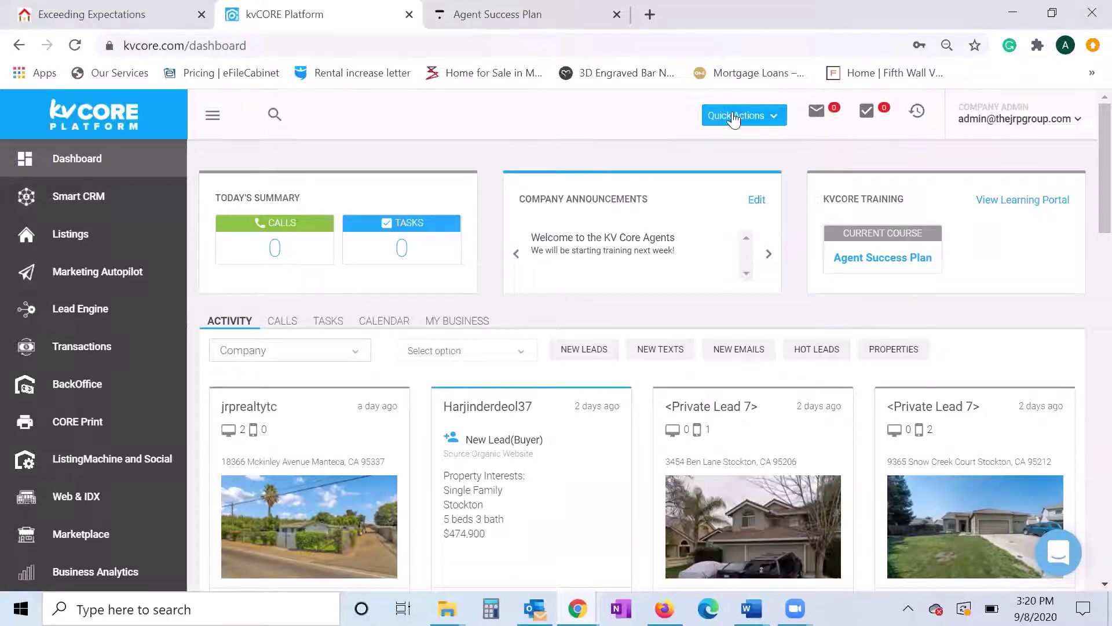
- Toggle the Quick Actions list, then go to the Smart CRM leads page
{"action": "left_click", "coordinate": [773, 116]}
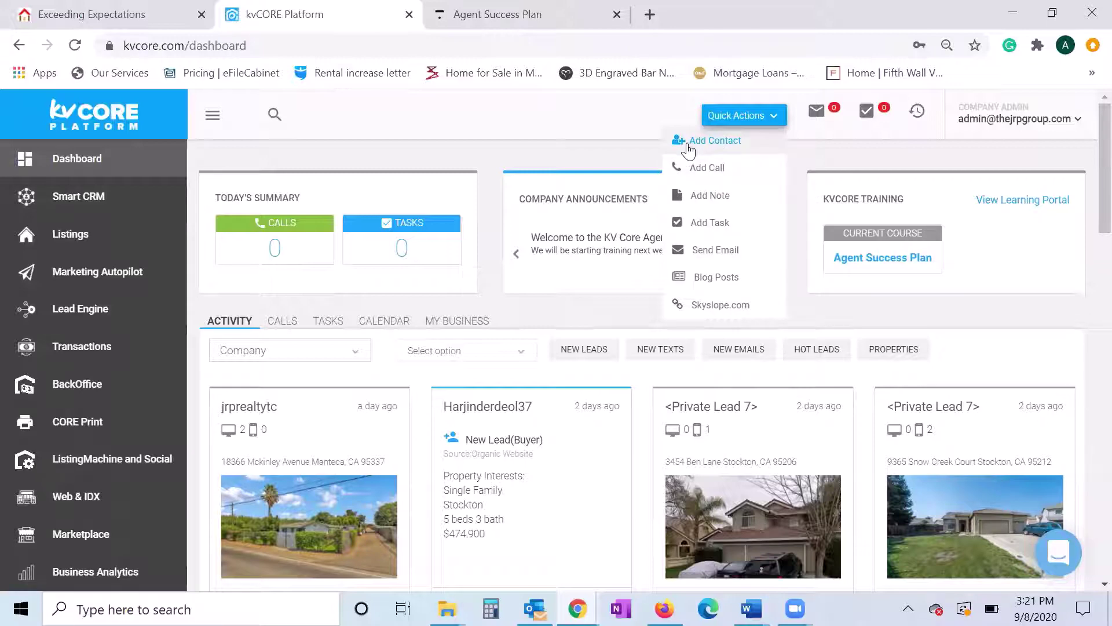
{"action": "left_click", "coordinate": [603, 152]}
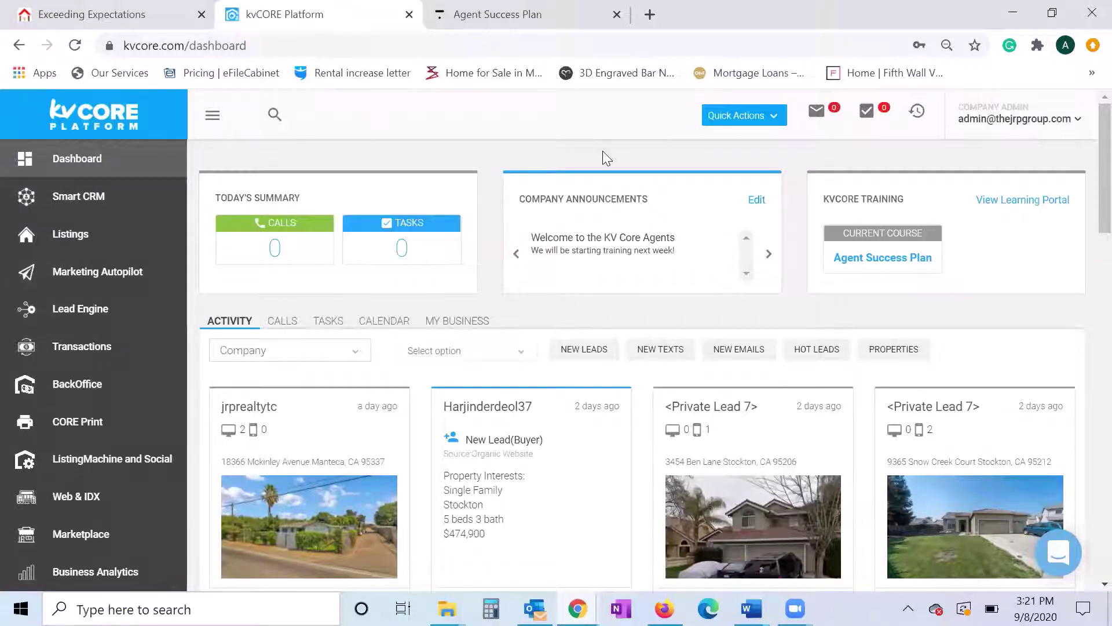
{"action": "left_click", "coordinate": [86, 200]}
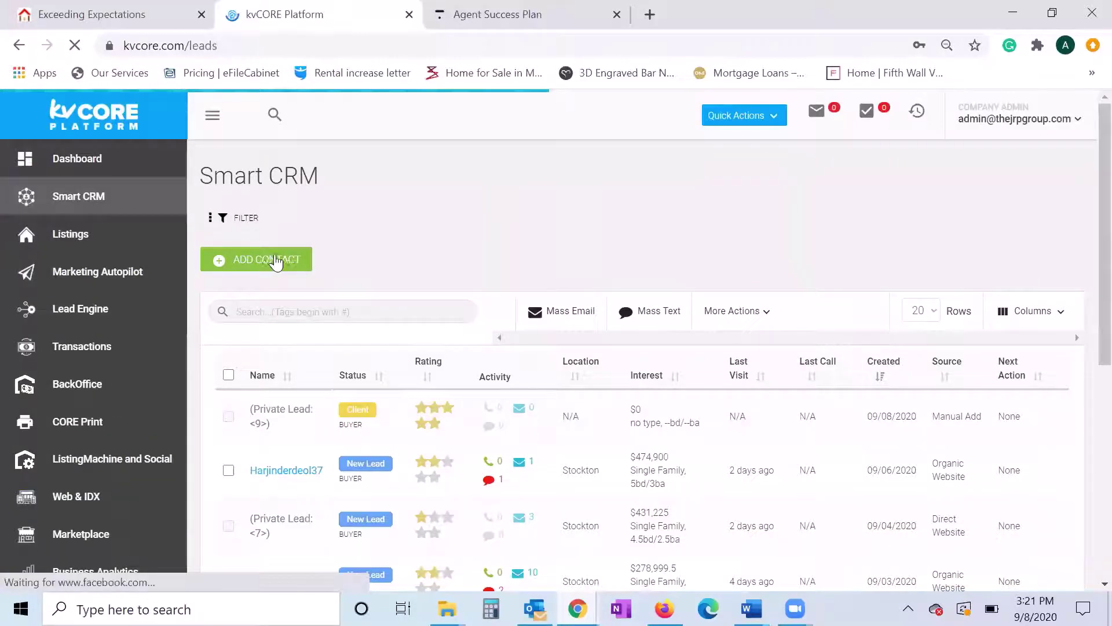
- Start a new contact with first and last name Test test
{"action": "left_click", "coordinate": [276, 262]}
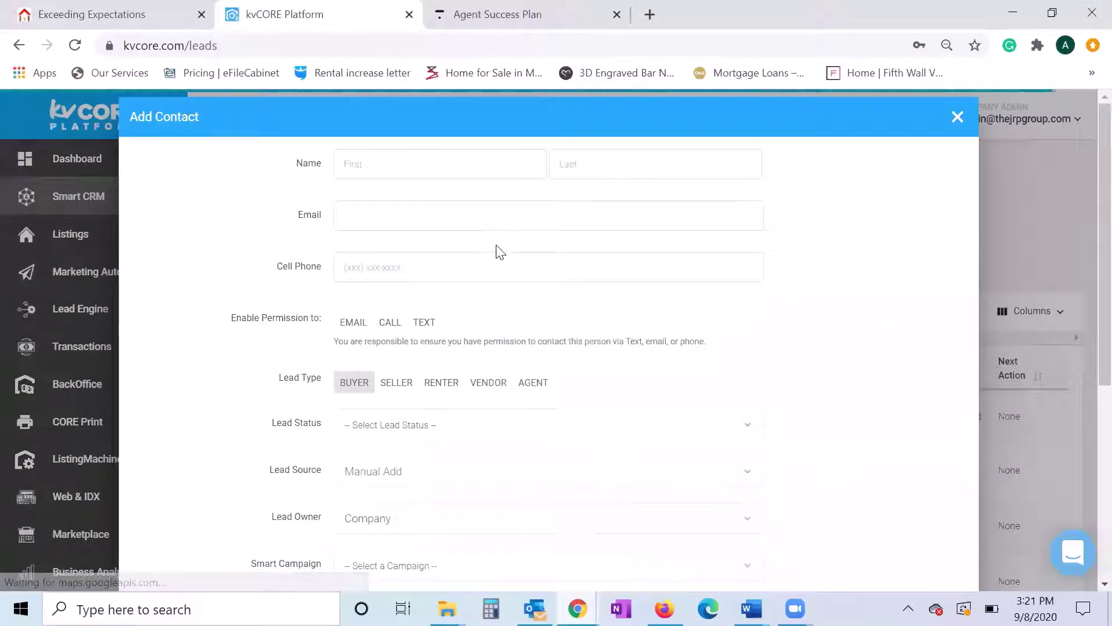
{"action": "type", "text": "Test"}
{"action": "left_click", "coordinate": [611, 164]}
{"action": "type", "text": "test"}
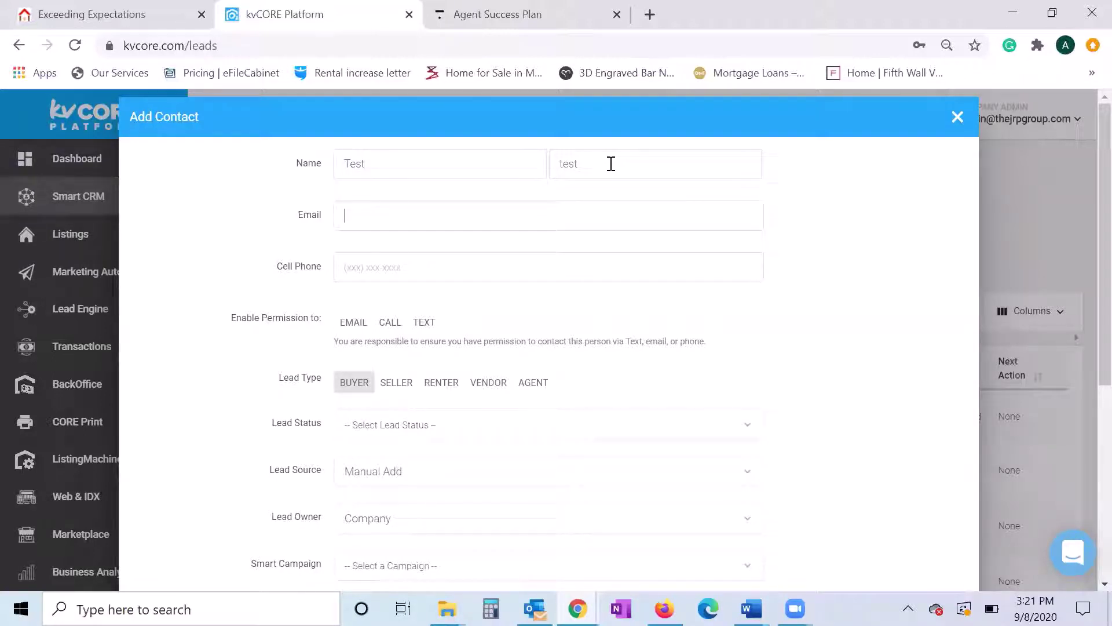
{"action": "type", "text": "m"}
- Enter the contact's e-mail address and cell phone number
{"action": "key", "text": "BackSpace"}
{"action": "type", "text": "you"}
{"action": "key", "text": "BackSpace"}
{"action": "key", "text": "BackSpace"}
{"action": "key", "text": "BackSpace"}
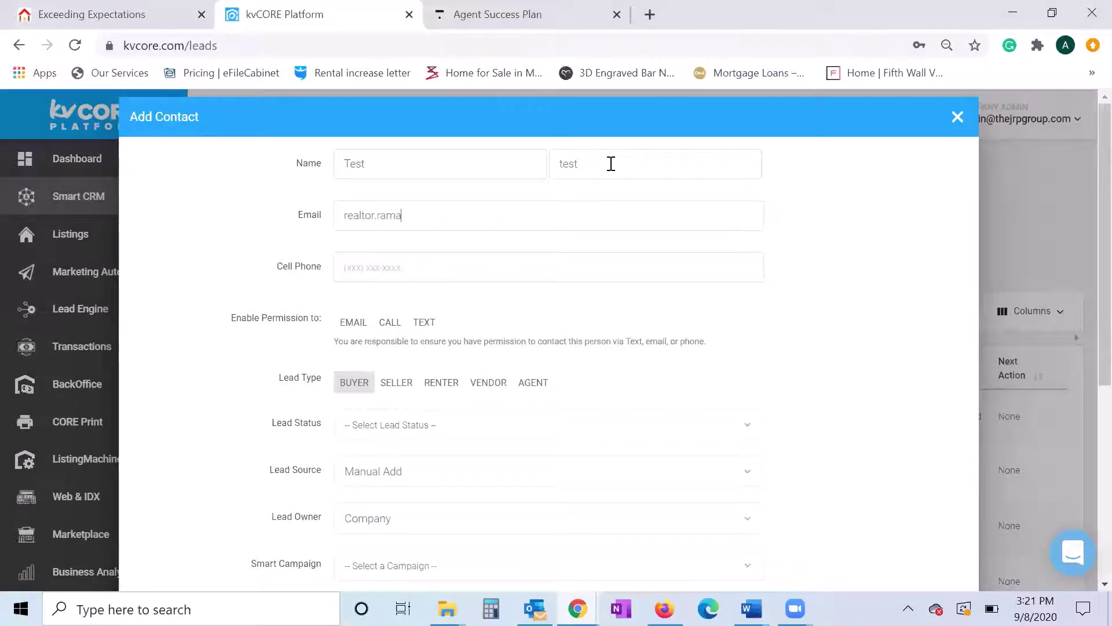
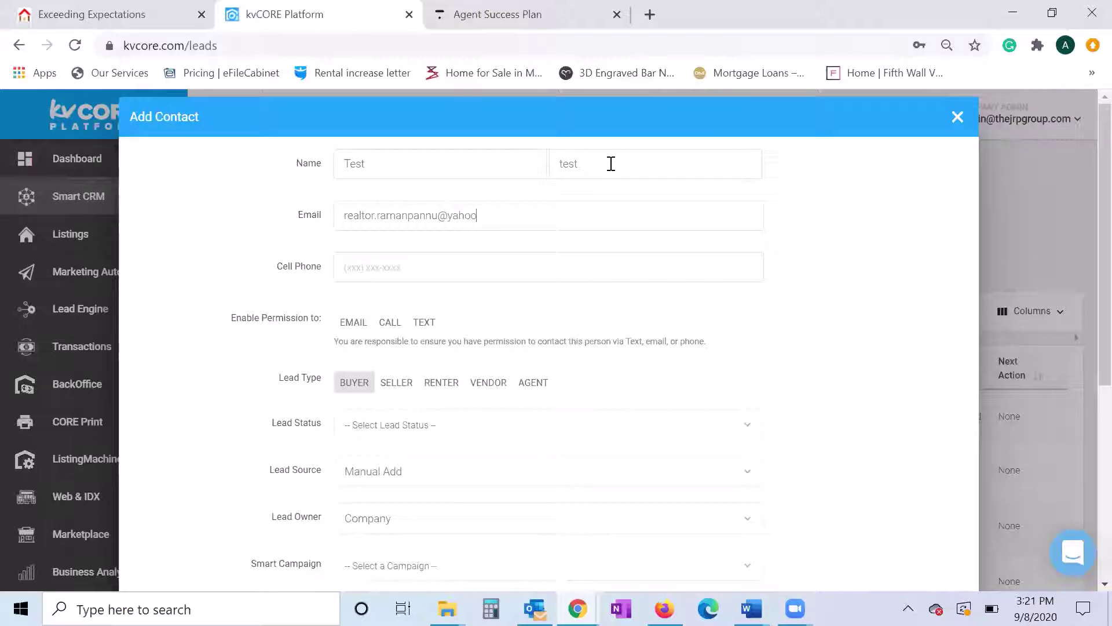
{"action": "key", "text": "Tab"}
- Enable email, call and text permissions for the lead
{"action": "scroll", "coordinate": [614, 316], "scroll_direction": "down", "scroll_amount": 1}
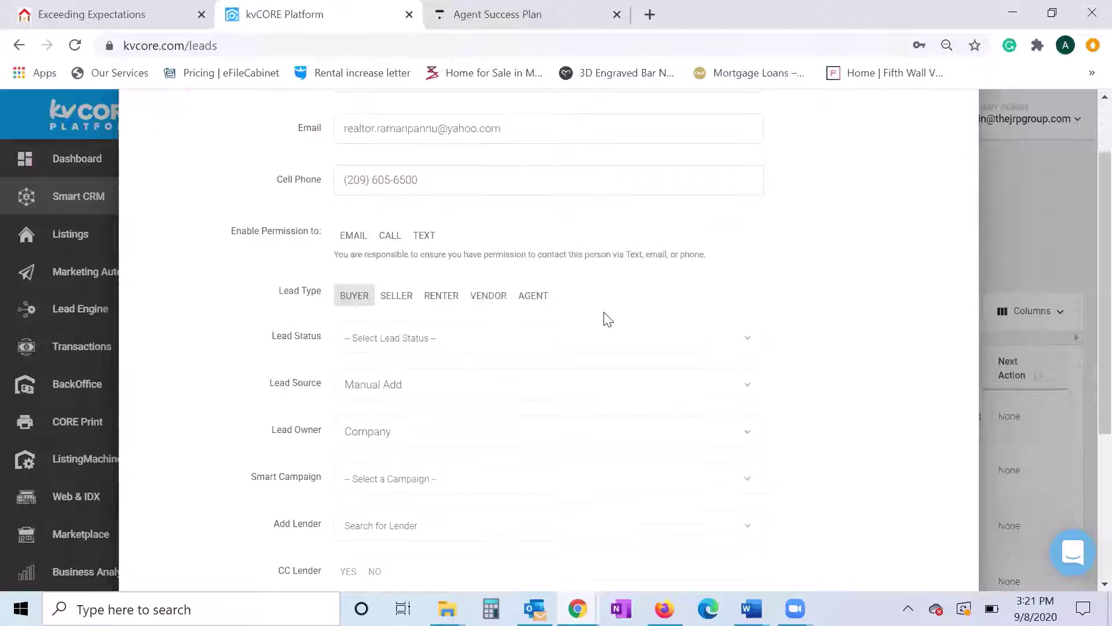
{"action": "left_click", "coordinate": [353, 237]}
{"action": "left_click", "coordinate": [390, 237]}
{"action": "left_click", "coordinate": [429, 240]}
- Set the lead status to New Lead
{"action": "scroll", "coordinate": [556, 244], "scroll_direction": "down", "scroll_amount": 1}
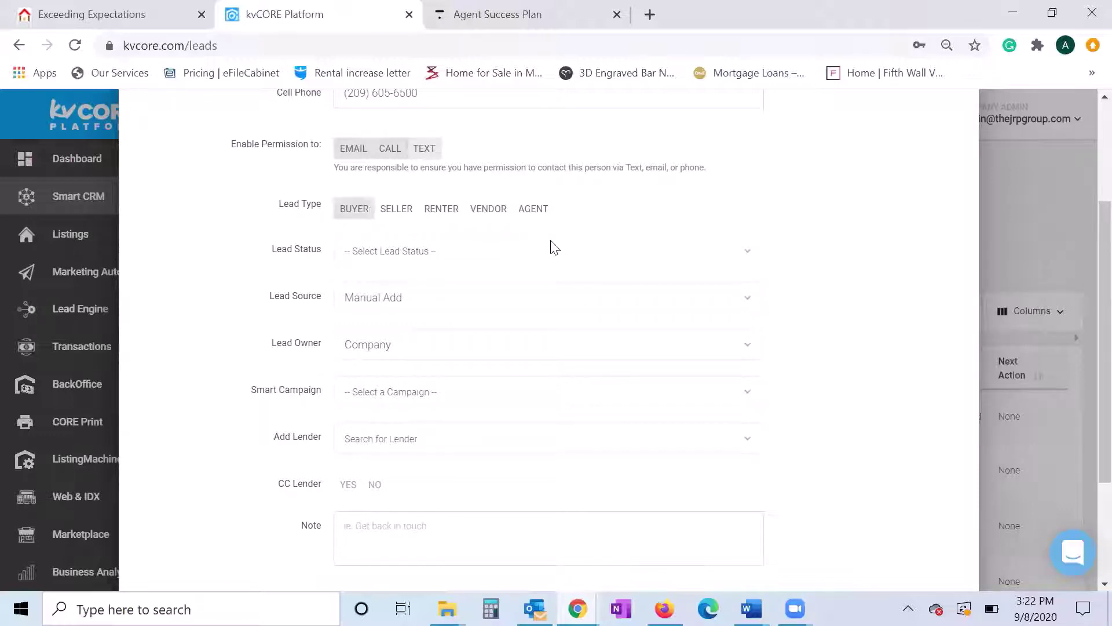
{"action": "left_click", "coordinate": [754, 259]}
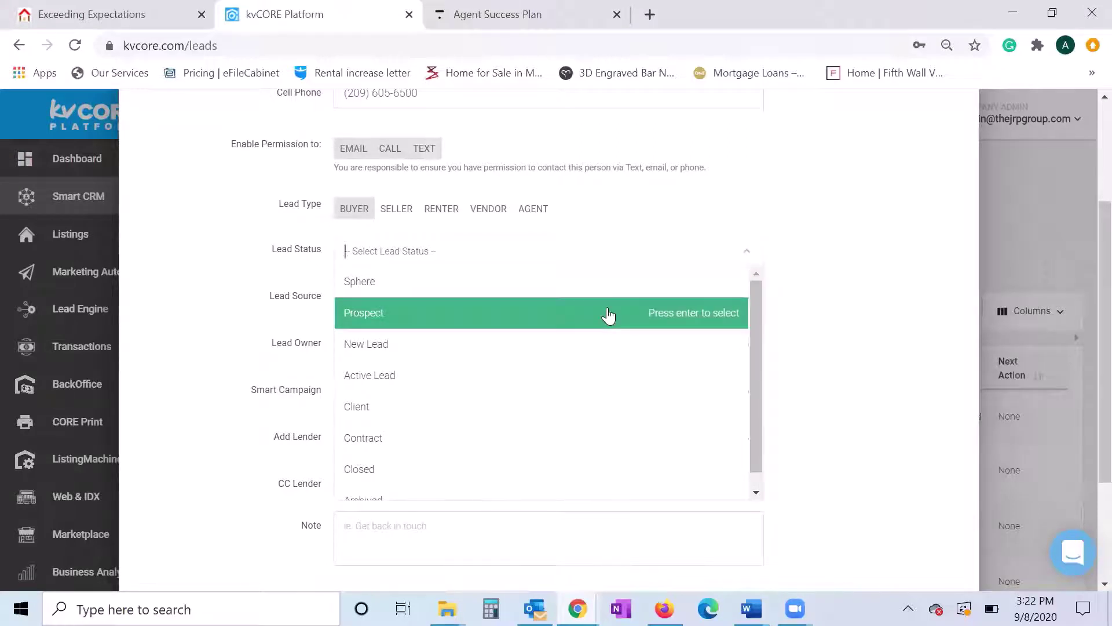
{"action": "mouse_move", "coordinate": [753, 341]}
{"action": "left_mouse_down"}
{"action": "mouse_move", "coordinate": [760, 371]}
{"action": "mouse_move", "coordinate": [756, 336]}
{"action": "left_mouse_up"}
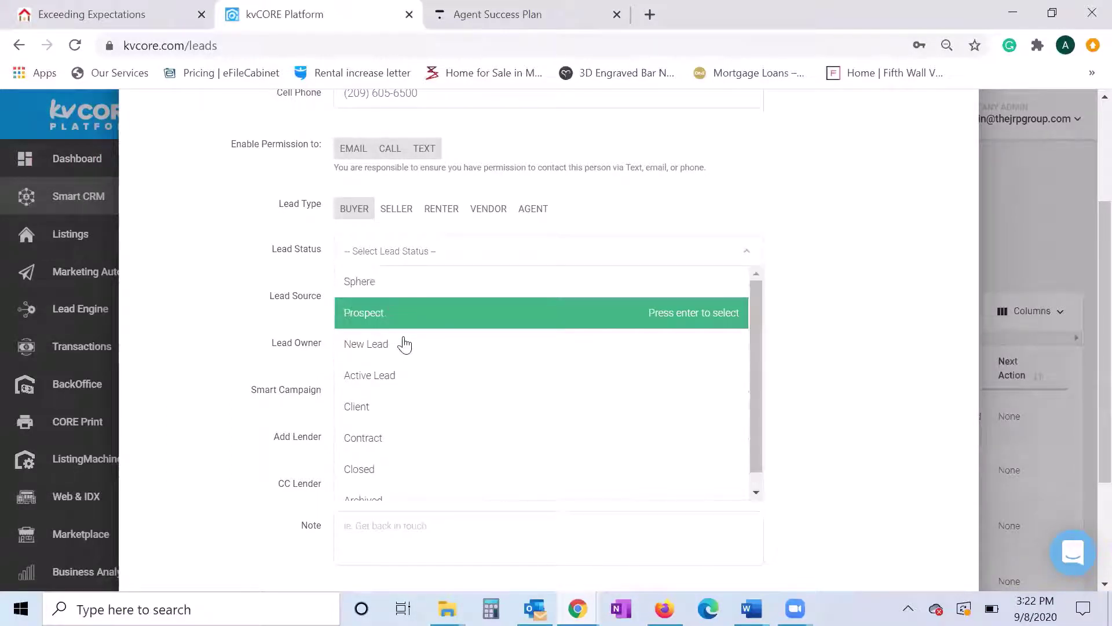
{"action": "left_click", "coordinate": [405, 345]}
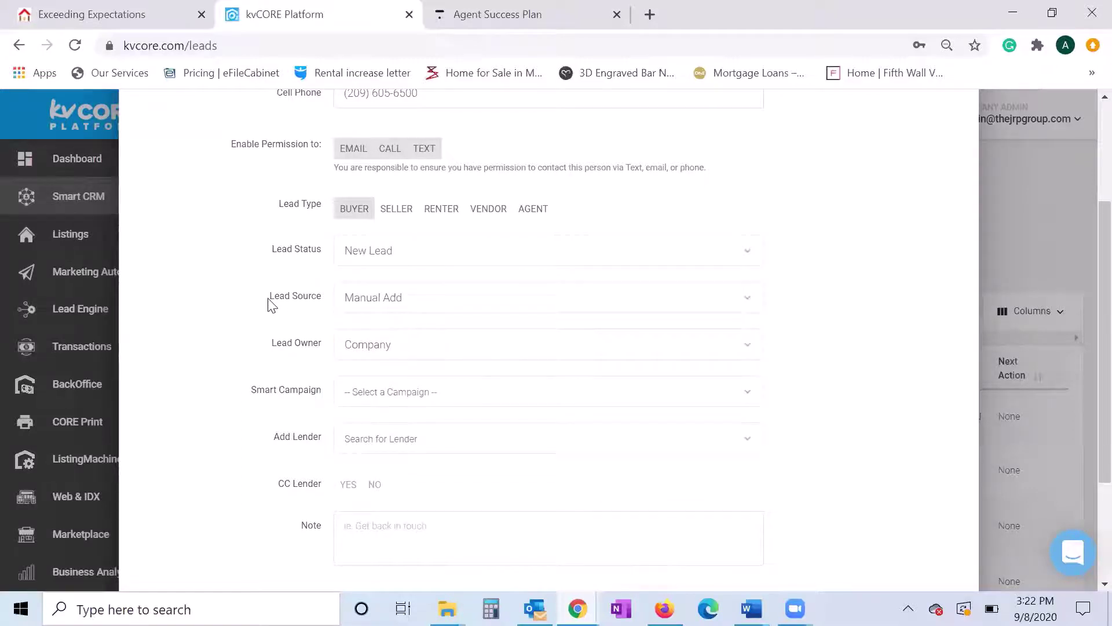
{"action": "triple_click", "coordinate": [310, 307]}
- Browse the Lead Source dropdown options
{"action": "left_click", "coordinate": [732, 301]}
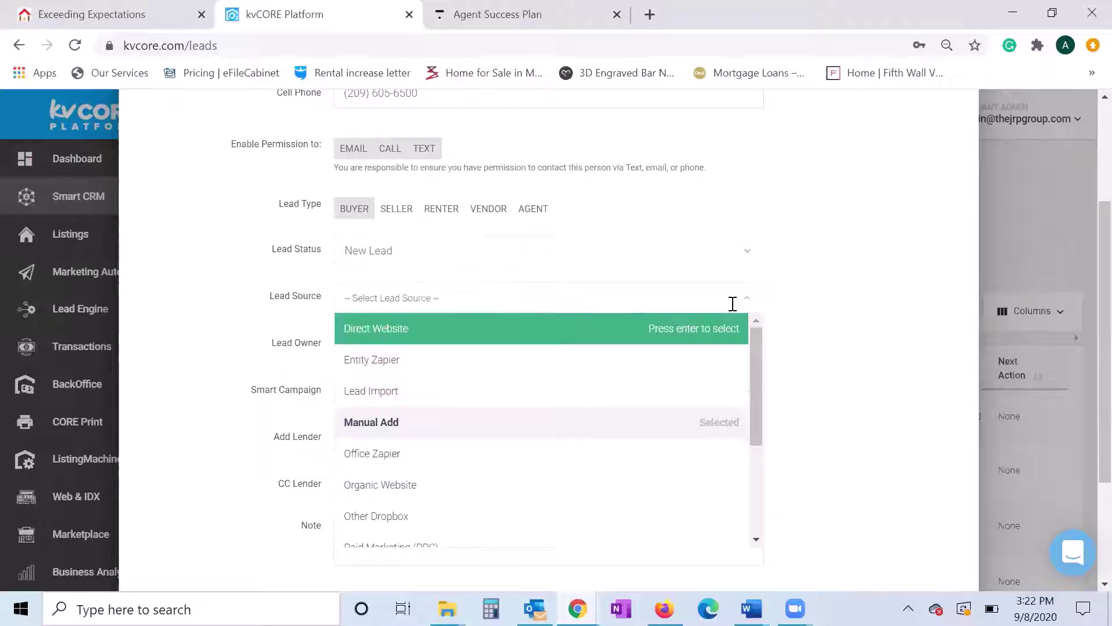
{"action": "left_click", "coordinate": [742, 302]}
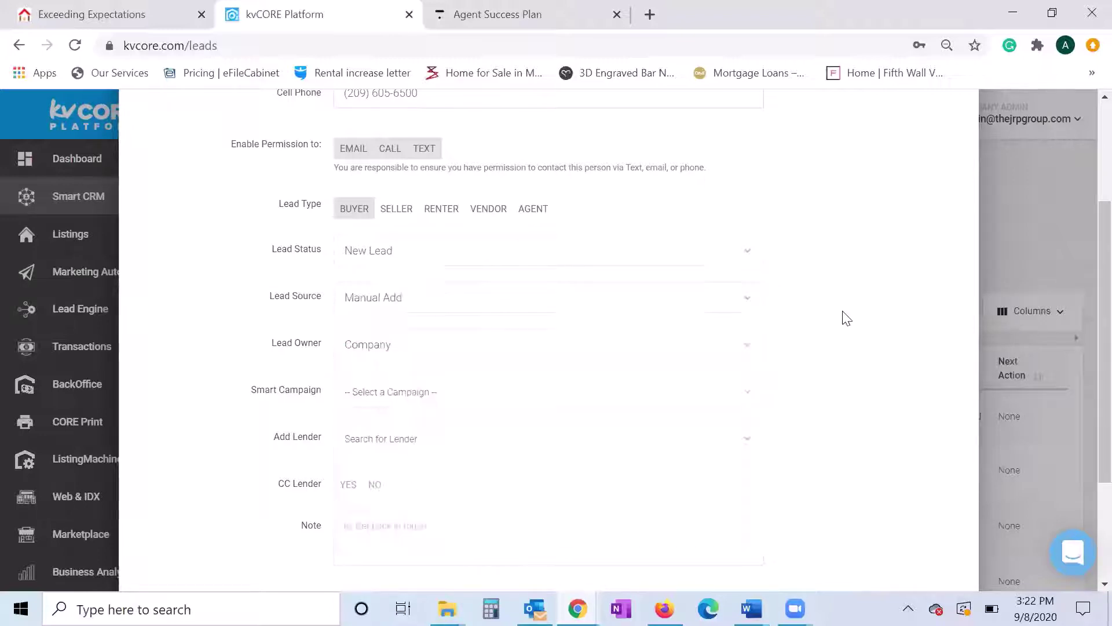
{"action": "left_click", "coordinate": [751, 307]}
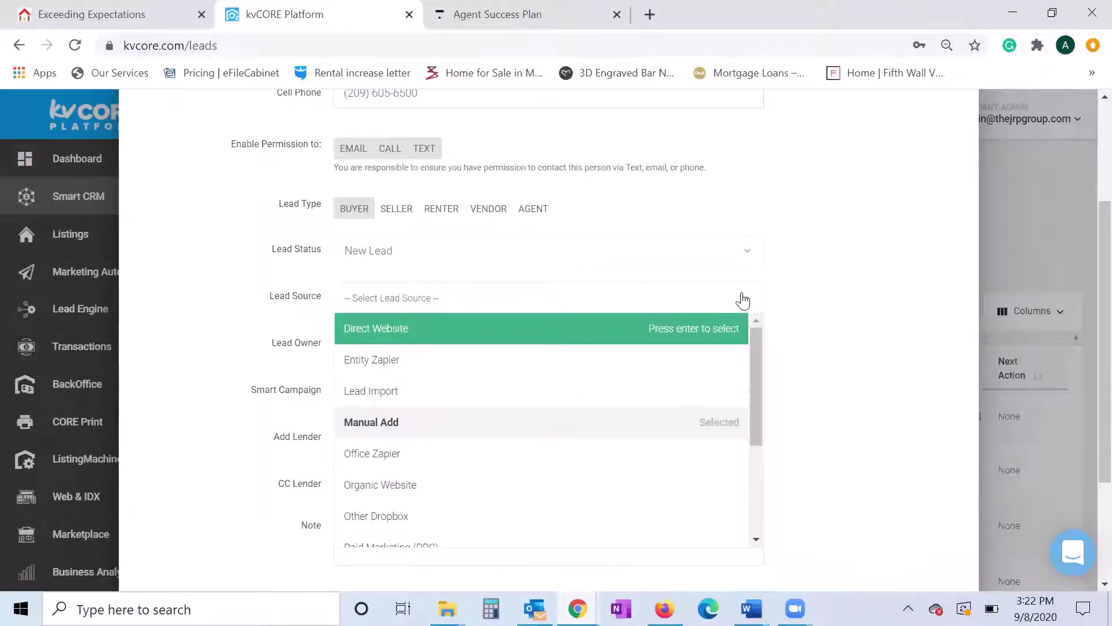
{"action": "left_click_drag", "start_coordinate": [759, 364], "coordinate": [759, 328]}
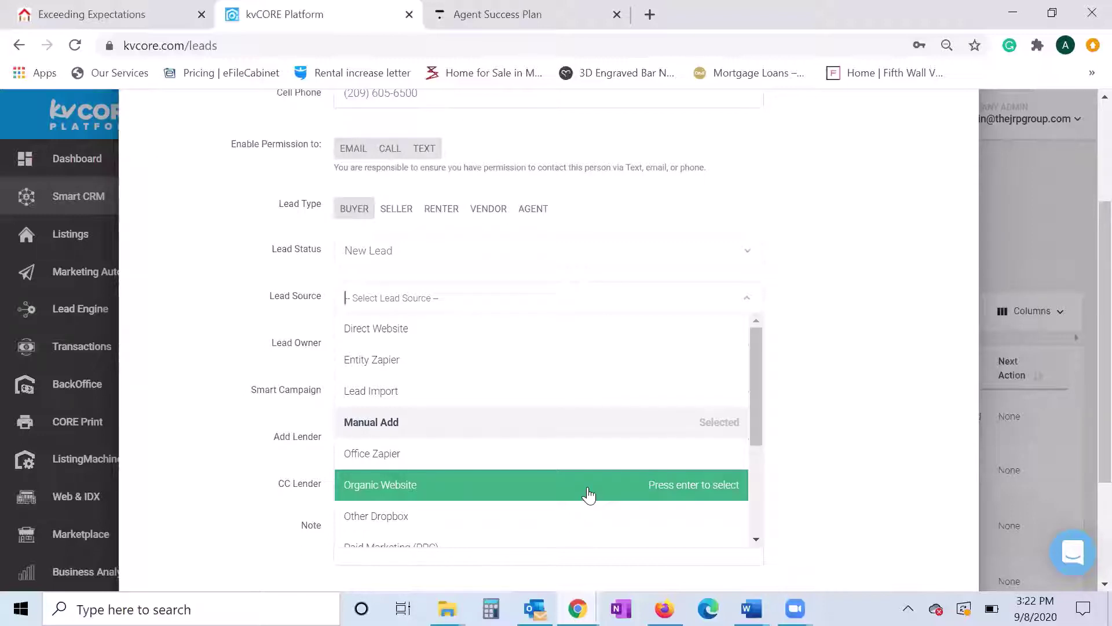
{"action": "scroll", "coordinate": [732, 422], "scroll_direction": "up", "scroll_amount": 3}
{"action": "scroll", "coordinate": [837, 380], "scroll_direction": "down", "scroll_amount": 3}
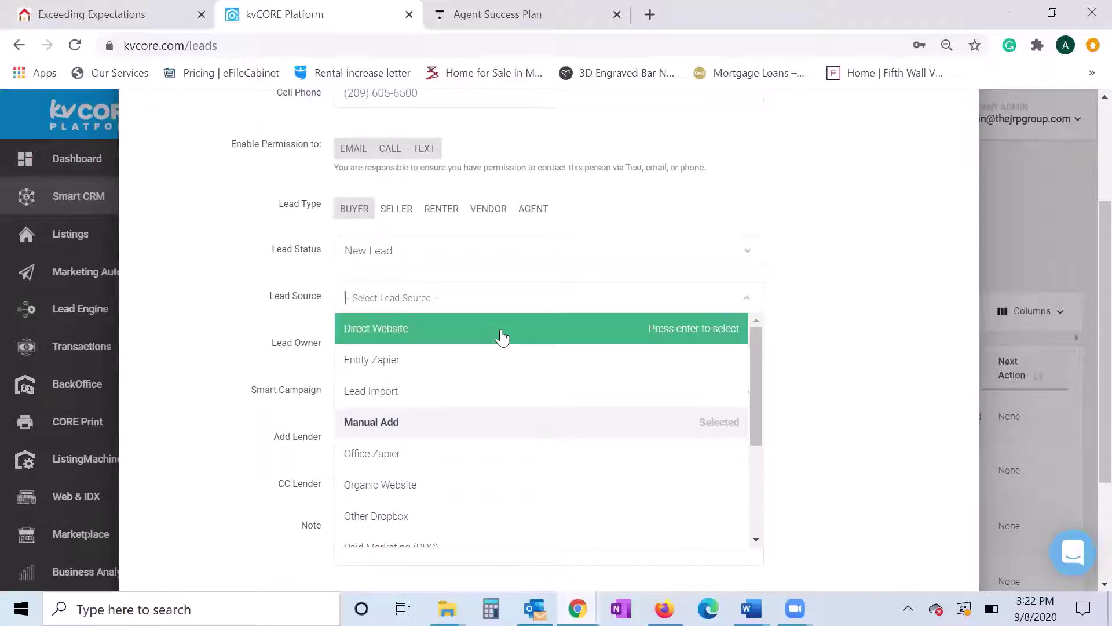
- Set the lead source to Direct Website and keep Company as lead owner
{"action": "left_click", "coordinate": [498, 330]}
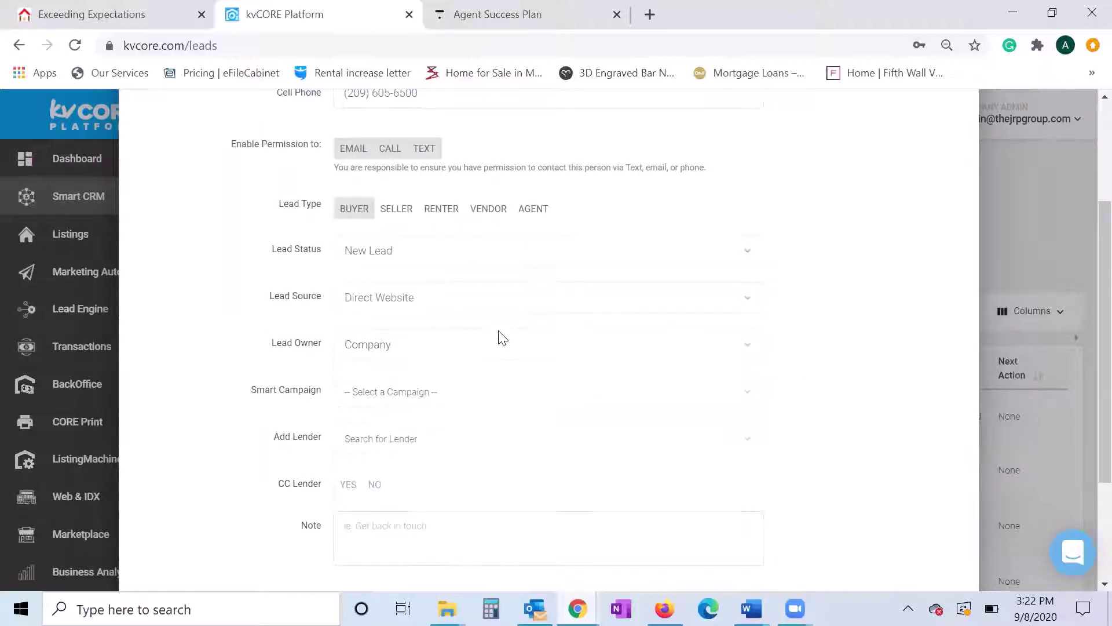
{"action": "scroll", "coordinate": [232, 336], "scroll_direction": "down", "scroll_amount": 2}
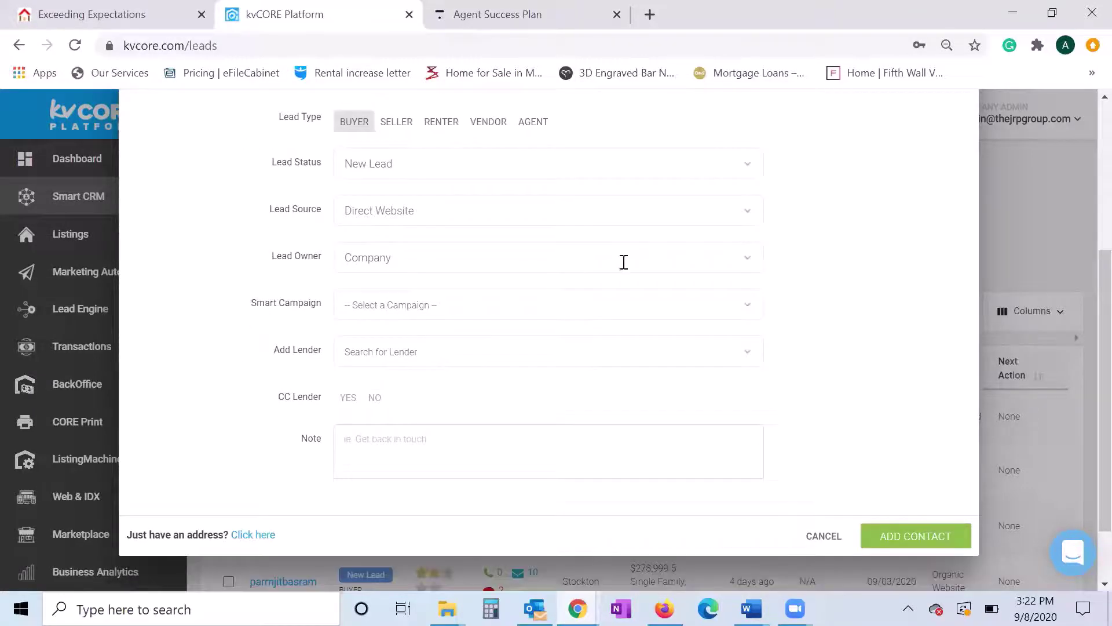
{"action": "left_click", "coordinate": [690, 259]}
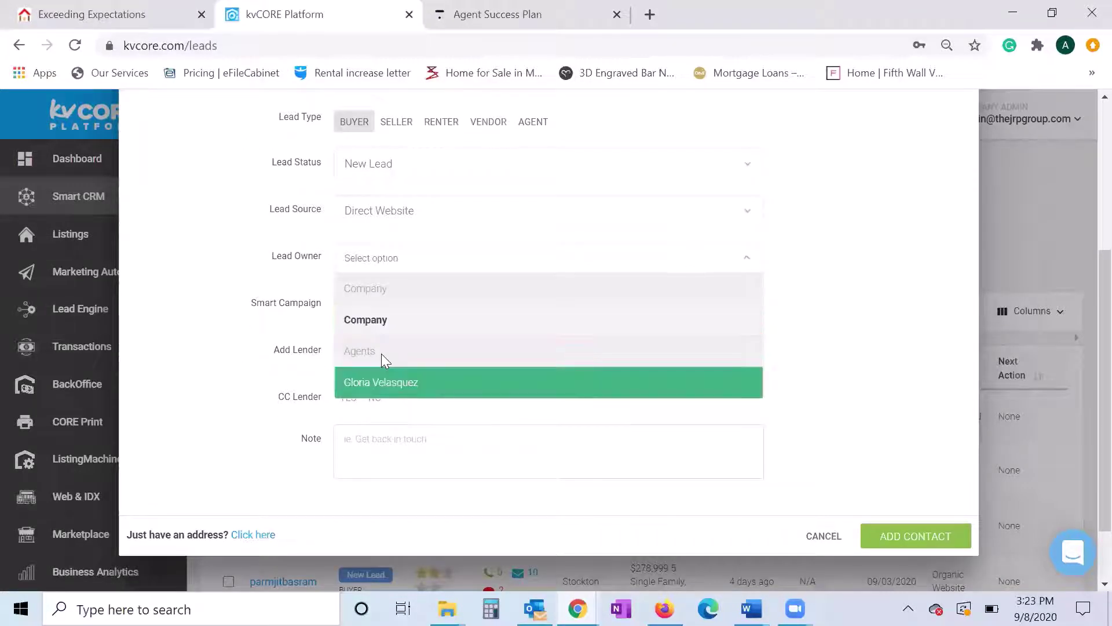
{"action": "key", "text": "Return"}
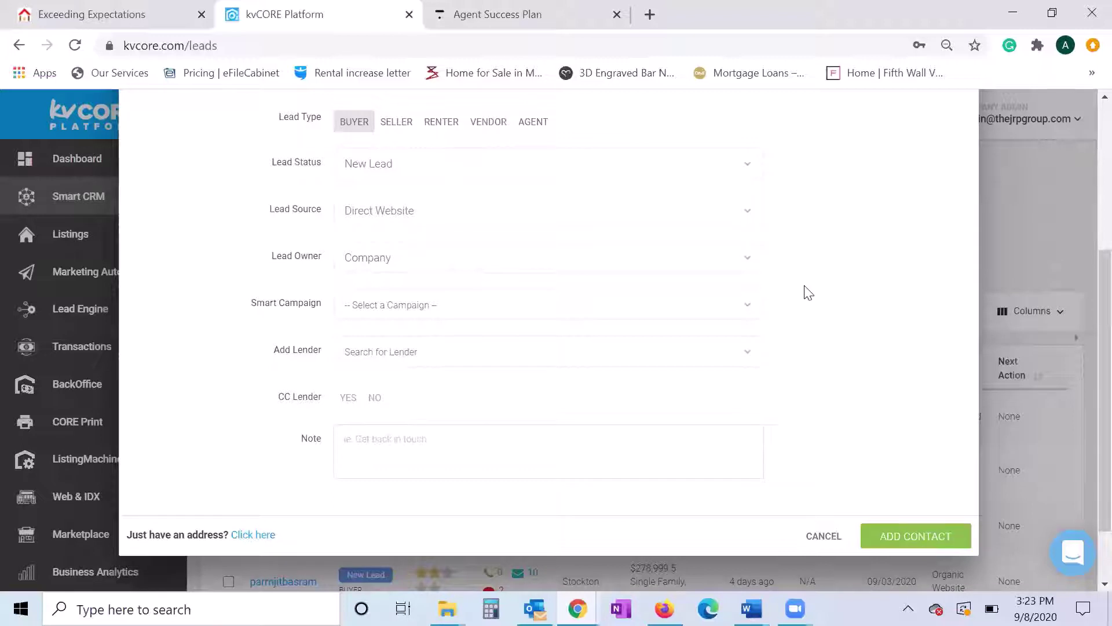
- Look through the Smart Campaign list and leave it unassigned
{"action": "left_click", "coordinate": [746, 312]}
{"action": "left_click_drag", "start_coordinate": [759, 355], "coordinate": [760, 428]}
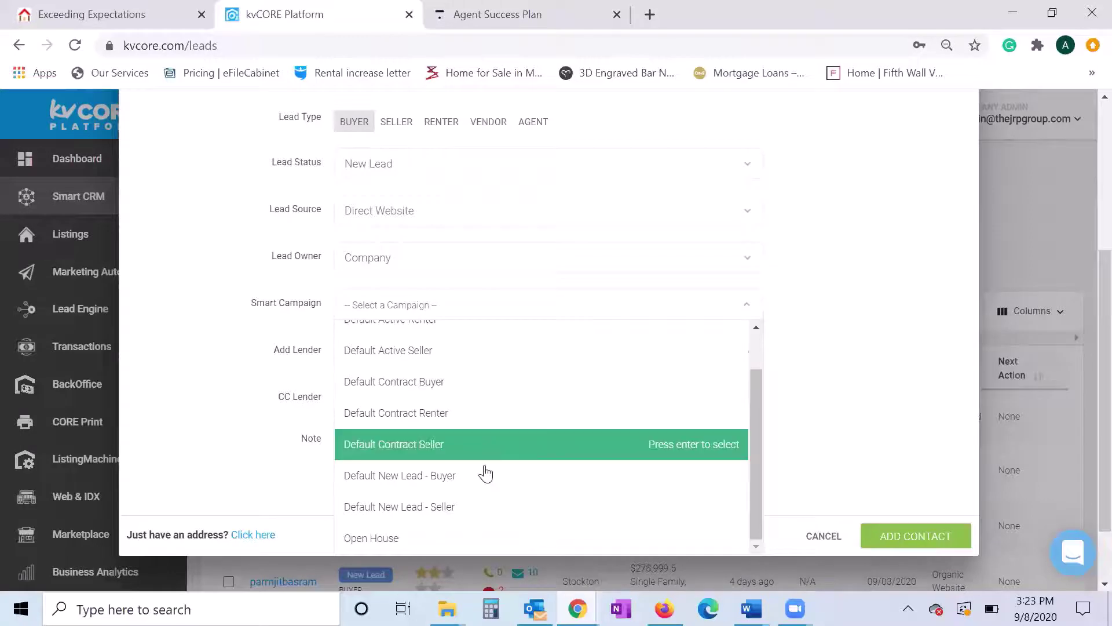
{"action": "left_click", "coordinate": [823, 402]}
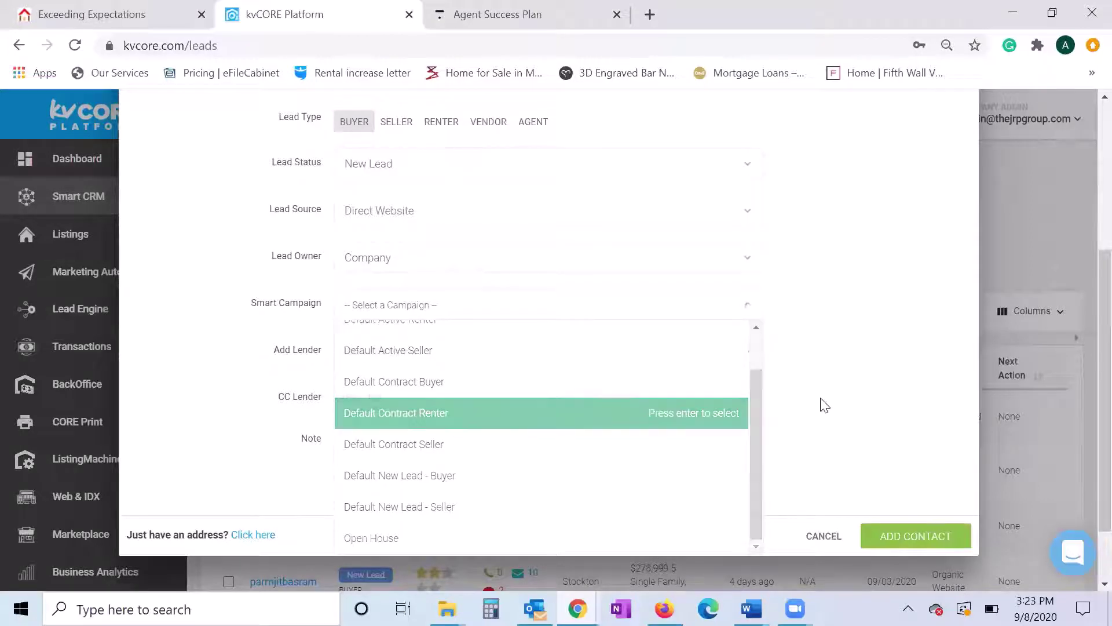
{"action": "scroll", "coordinate": [825, 404], "scroll_direction": "down", "scroll_amount": 2}
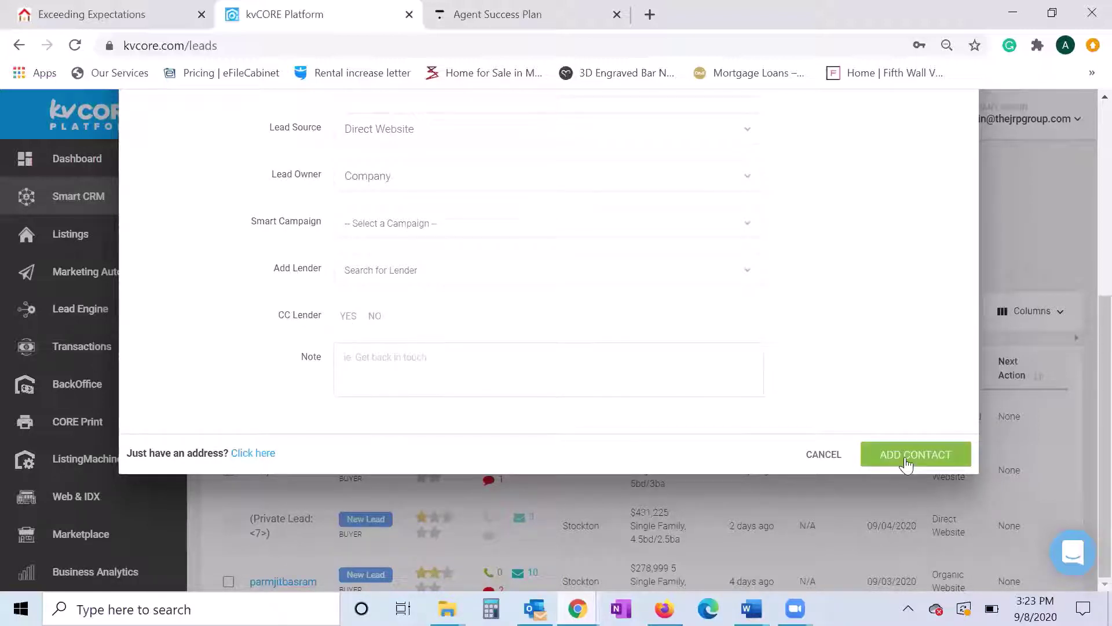
- Add the note 'New lead from referral source.' and try saving; duplicate e-mail rejected
{"action": "left_click", "coordinate": [598, 370]}
{"action": "type", "text": "New "}
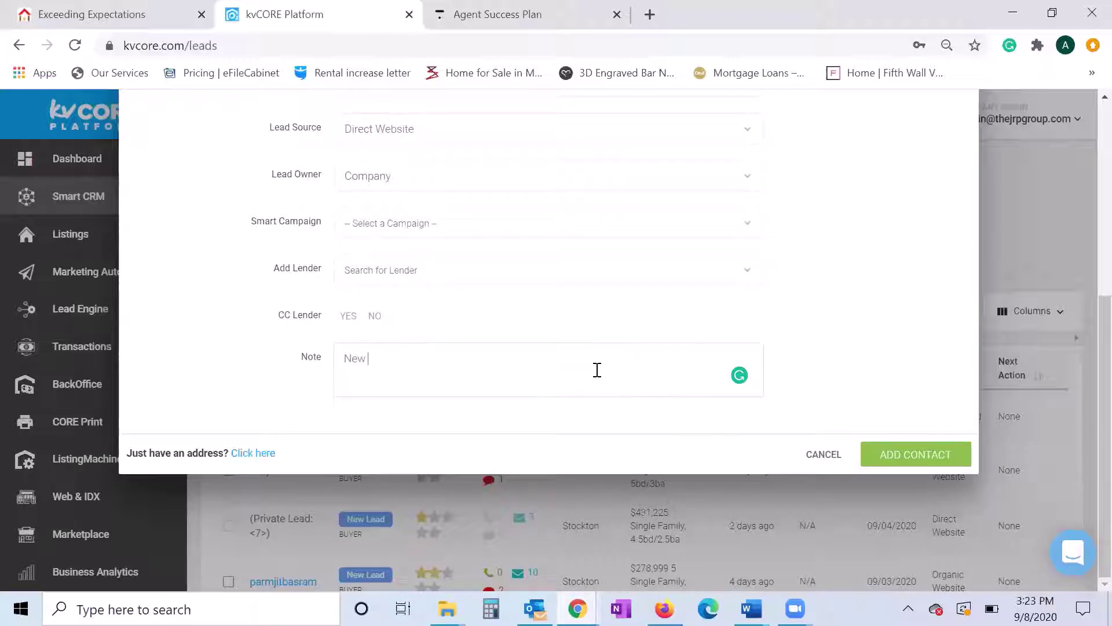
{"action": "type", "text": "lead from refferal "}
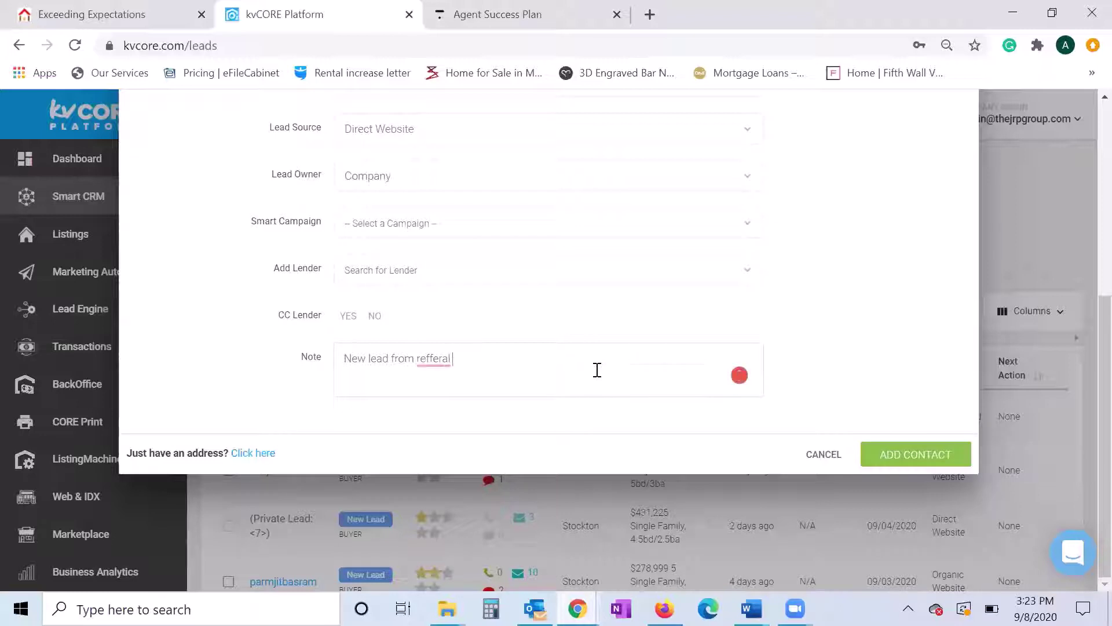
{"action": "type", "text": "sorus.e"}
{"action": "key", "text": "BackSpace"}
{"action": "key", "text": "BackSpace"}
{"action": "key", "text": "BackSpace"}
{"action": "key", "text": "BackSpace"}
{"action": "type", "text": "c"}
{"action": "key", "text": "BackSpace"}
{"action": "key", "text": "BackSpace"}
{"action": "type", "text": "urce."}
{"action": "mouse_move", "coordinate": [434, 365]}
{"action": "left_click", "coordinate": [441, 386]}
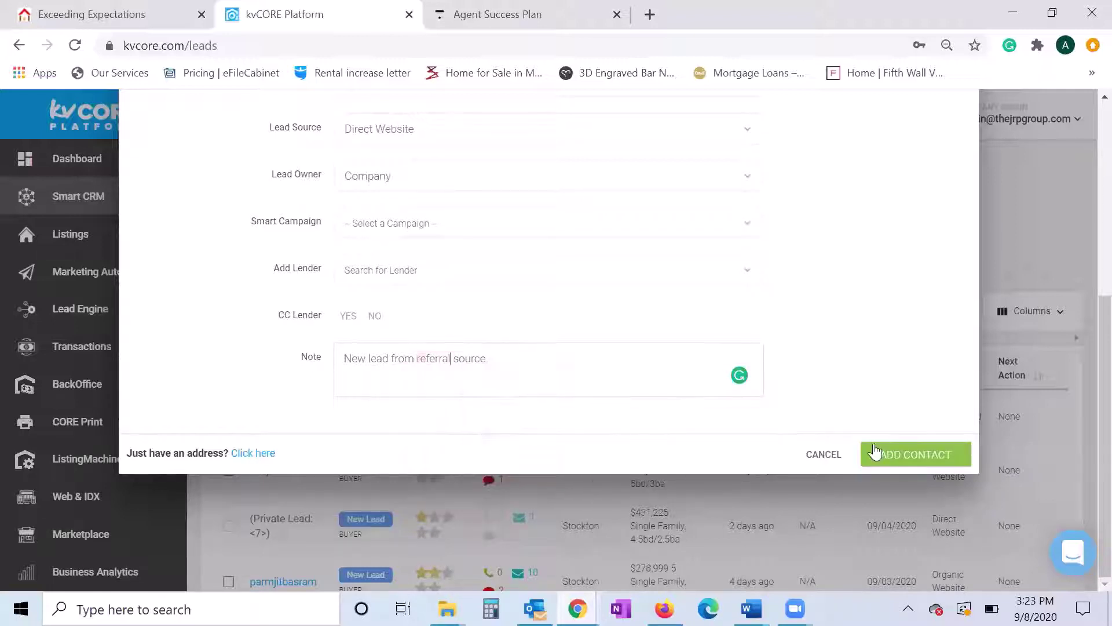
{"action": "left_click", "coordinate": [912, 456]}
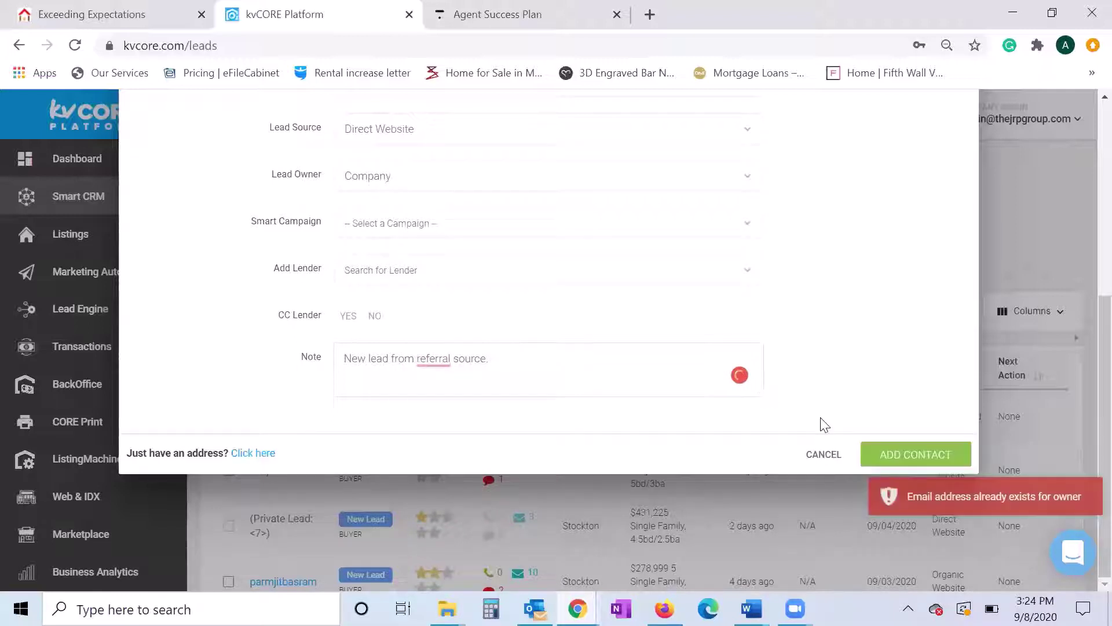
{"action": "scroll", "coordinate": [787, 430], "scroll_direction": "up", "scroll_amount": 6}
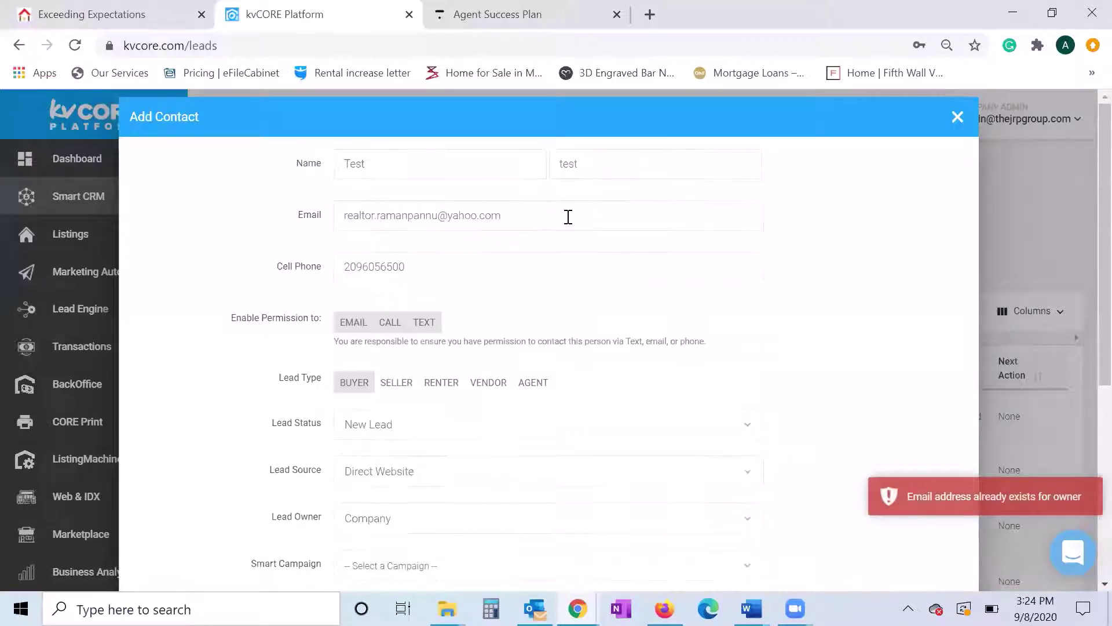
- Replace the duplicate e-mail with a different address and save the contact
{"action": "left_click_drag", "start_coordinate": [568, 217], "coordinate": [142, 215]}
{"action": "key", "text": "BackSpace"}
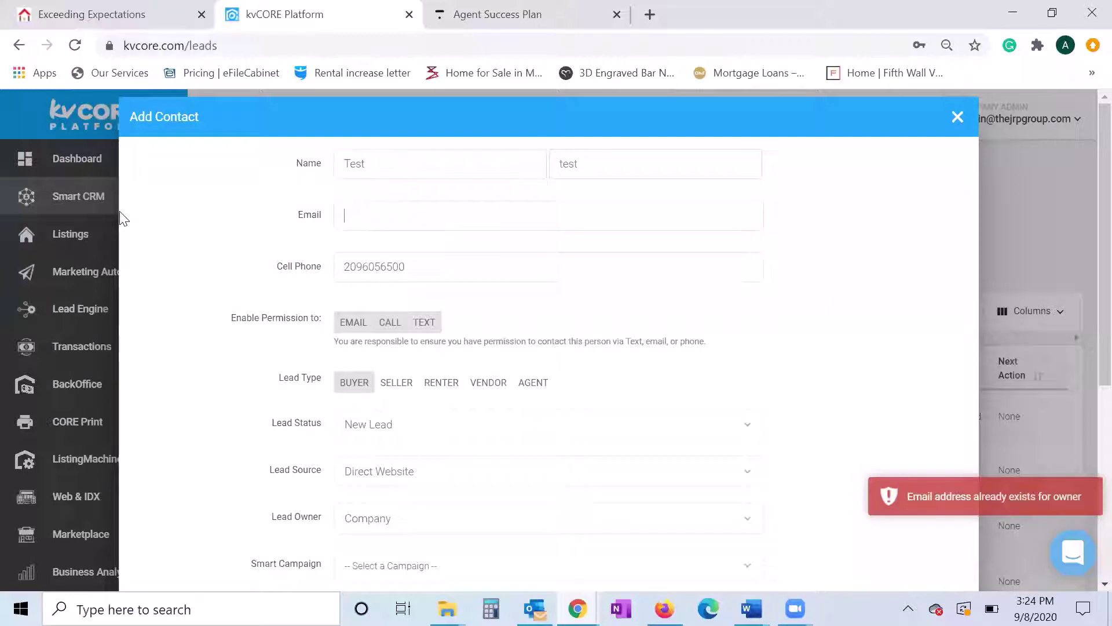
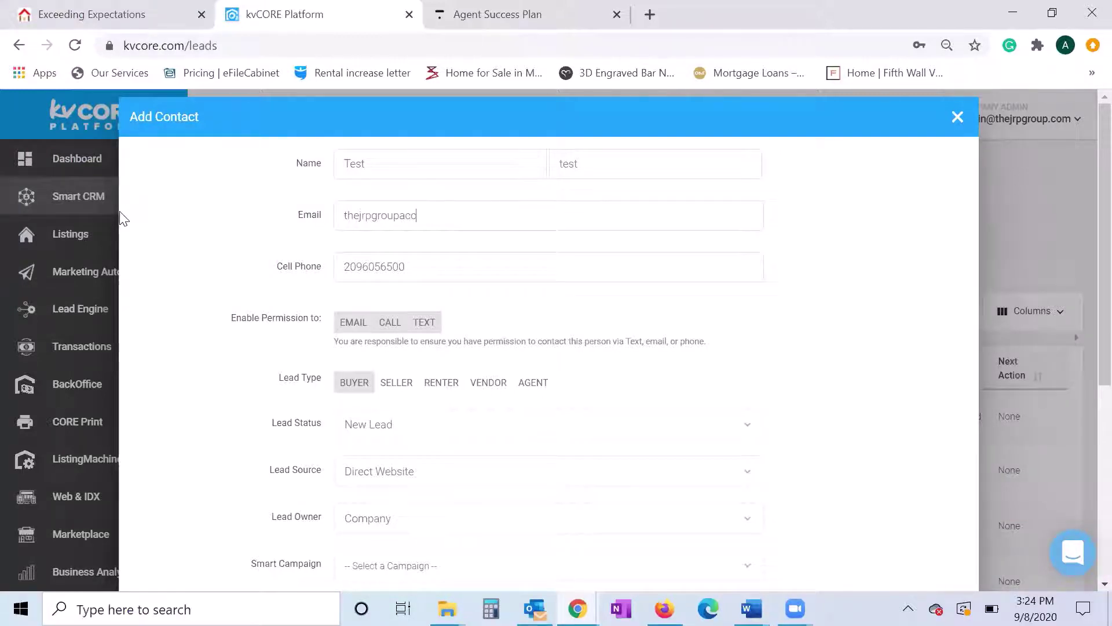
{"action": "scroll", "coordinate": [328, 377], "scroll_direction": "down", "scroll_amount": 6}
{"action": "left_click", "coordinate": [914, 455]}
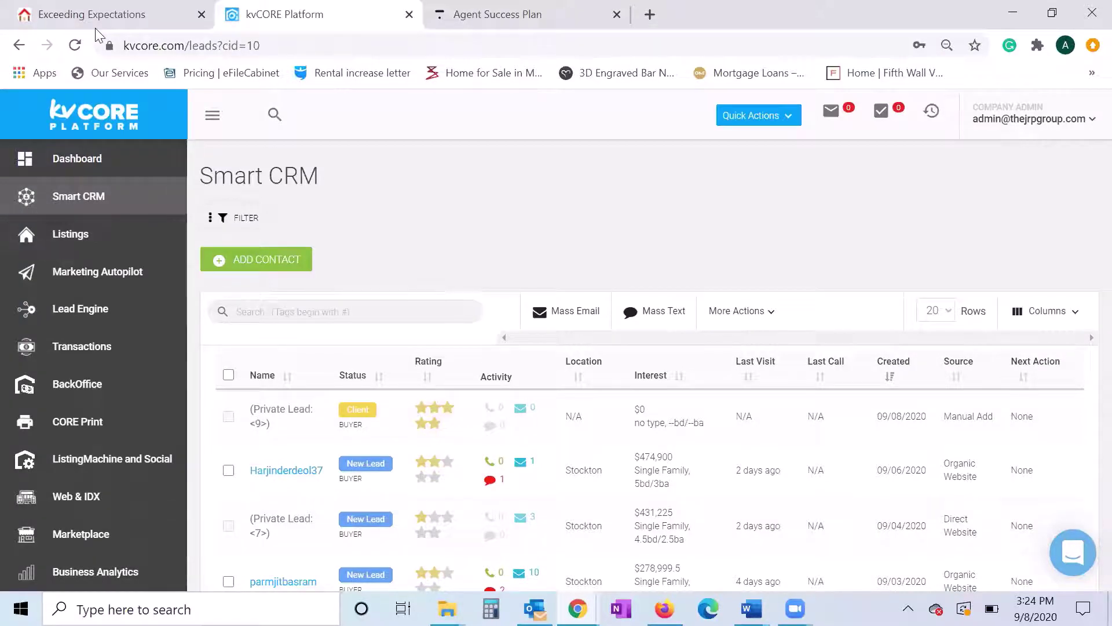
- Refresh the page and go back to the full Smart CRM leads list
{"action": "left_click", "coordinate": [75, 45]}
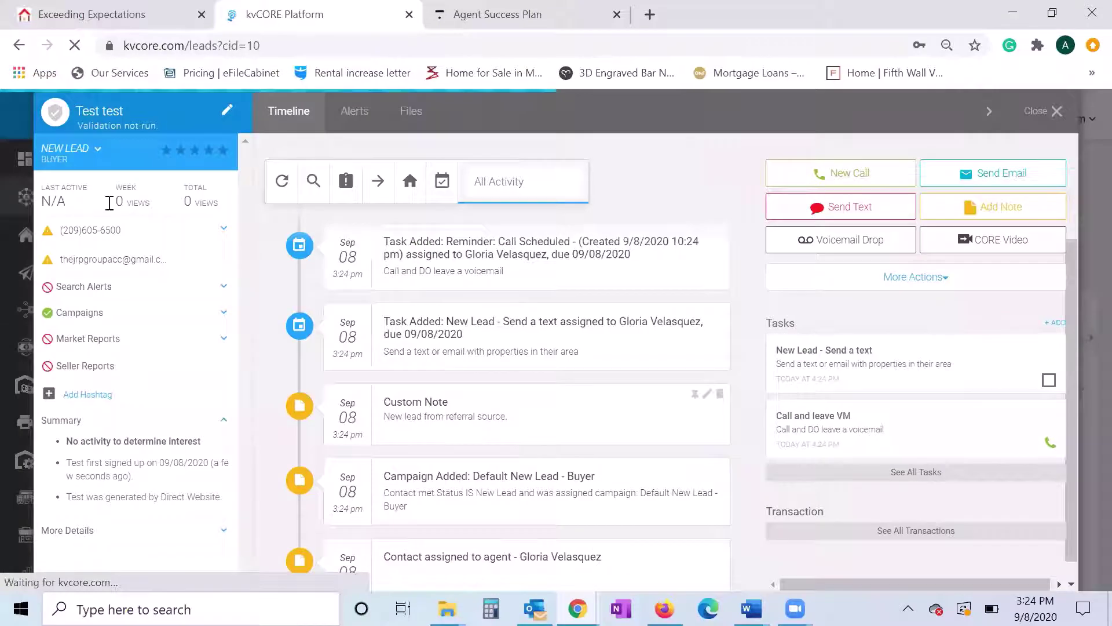
{"action": "left_click", "coordinate": [28, 147]}
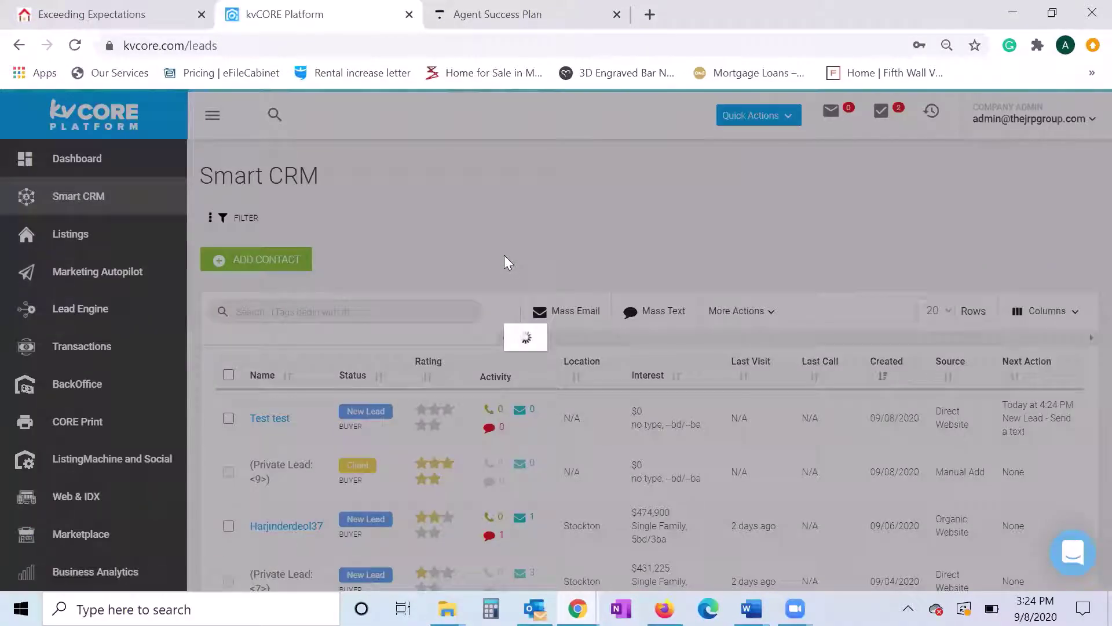
{"action": "scroll", "coordinate": [504, 257], "scroll_direction": "down", "scroll_amount": 2}
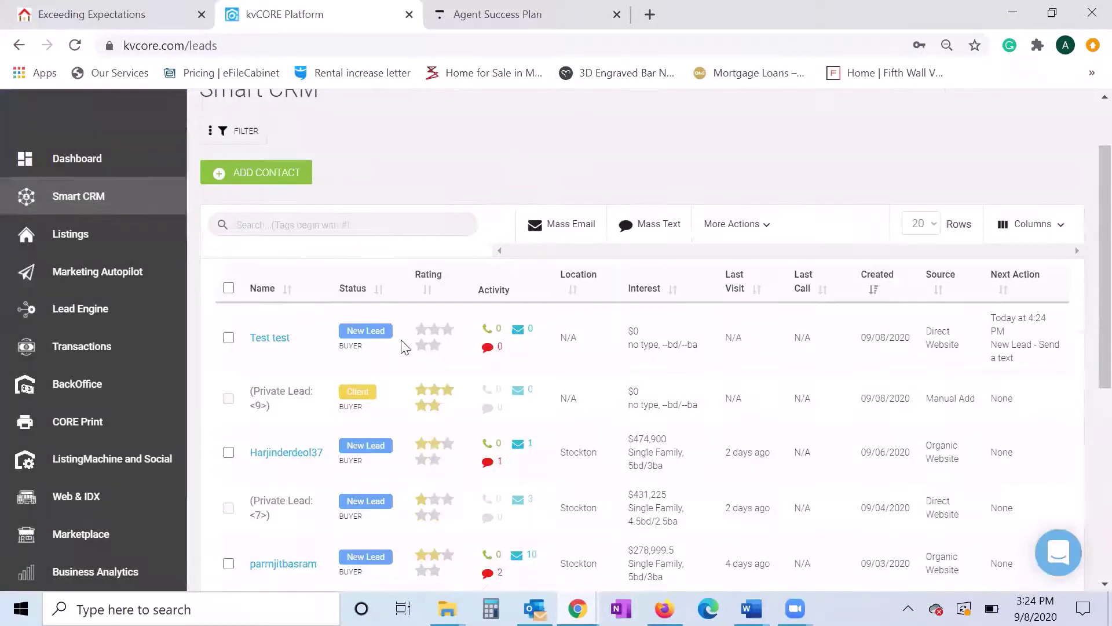
{"action": "left_click_drag", "start_coordinate": [255, 335], "coordinate": [1049, 369]}
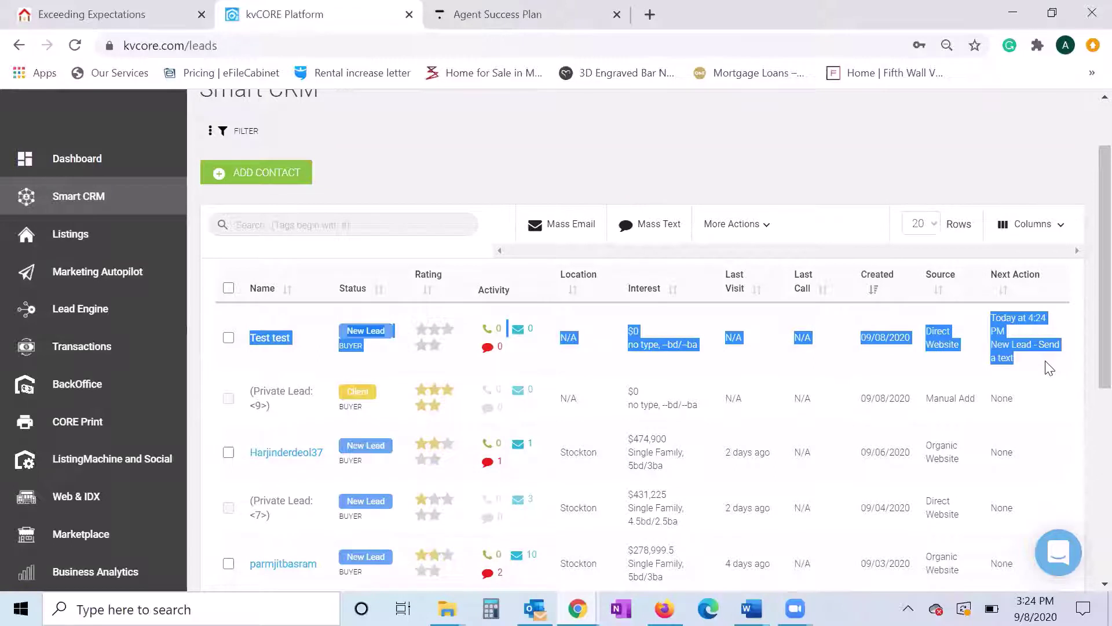
{"action": "left_click", "coordinate": [1067, 370]}
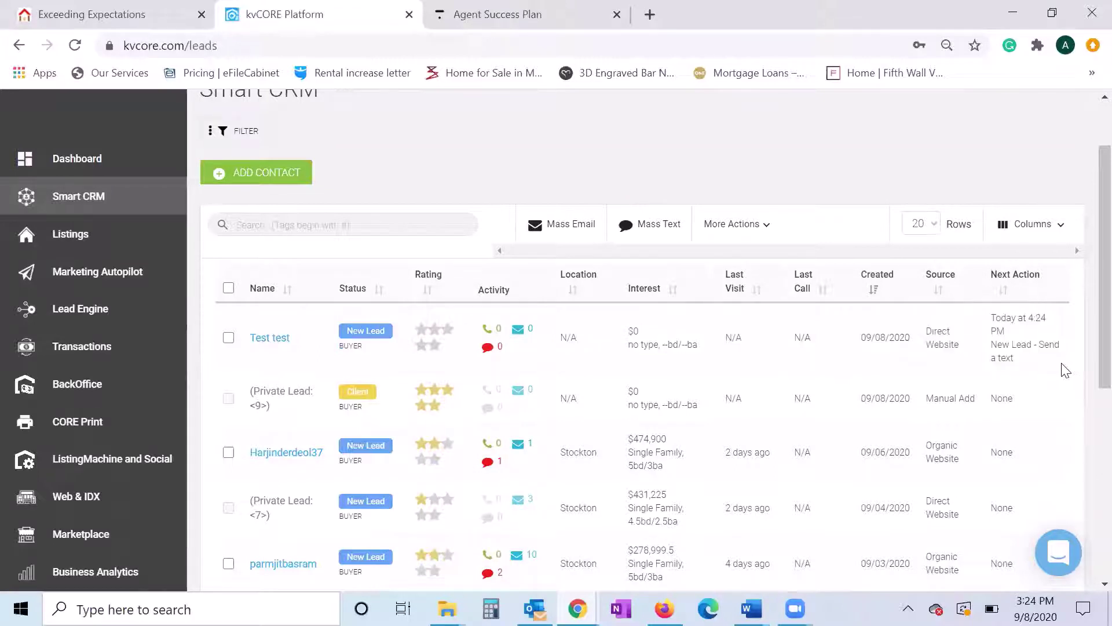
- Scroll the leads table and open the 'Test test' lead's profile
{"action": "scroll", "coordinate": [1066, 370], "scroll_direction": "down", "scroll_amount": 1}
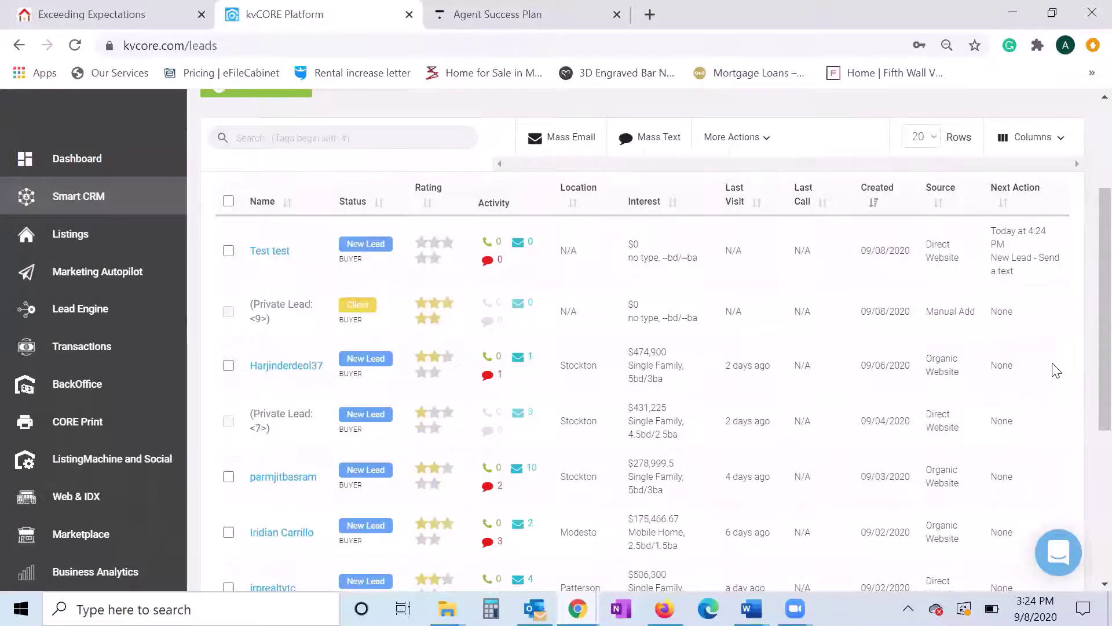
{"action": "triple_click", "coordinate": [277, 322]}
{"action": "left_click", "coordinate": [305, 338]}
{"action": "scroll", "coordinate": [380, 263], "scroll_direction": "up", "scroll_amount": 3}
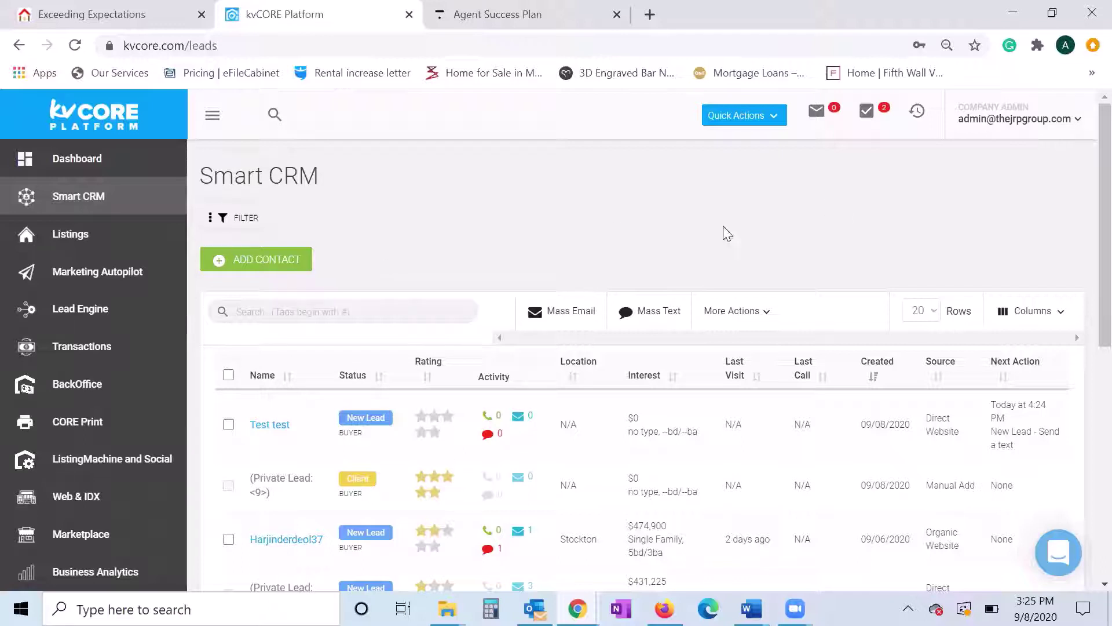
{"action": "scroll", "coordinate": [761, 291], "scroll_direction": "down", "scroll_amount": 3}
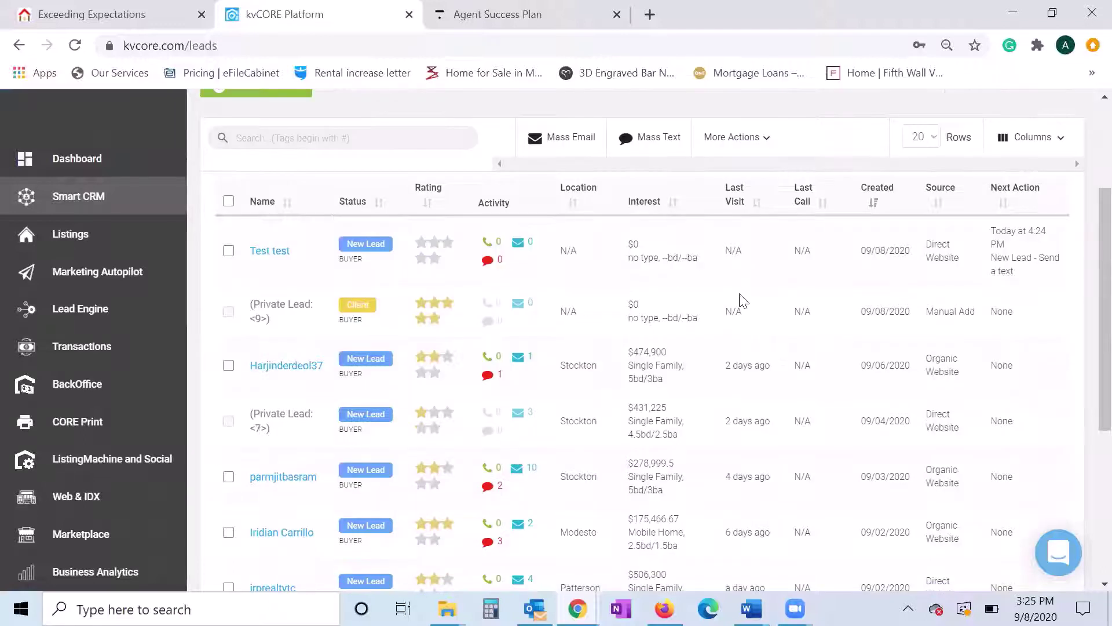
{"action": "left_click", "coordinate": [276, 262]}
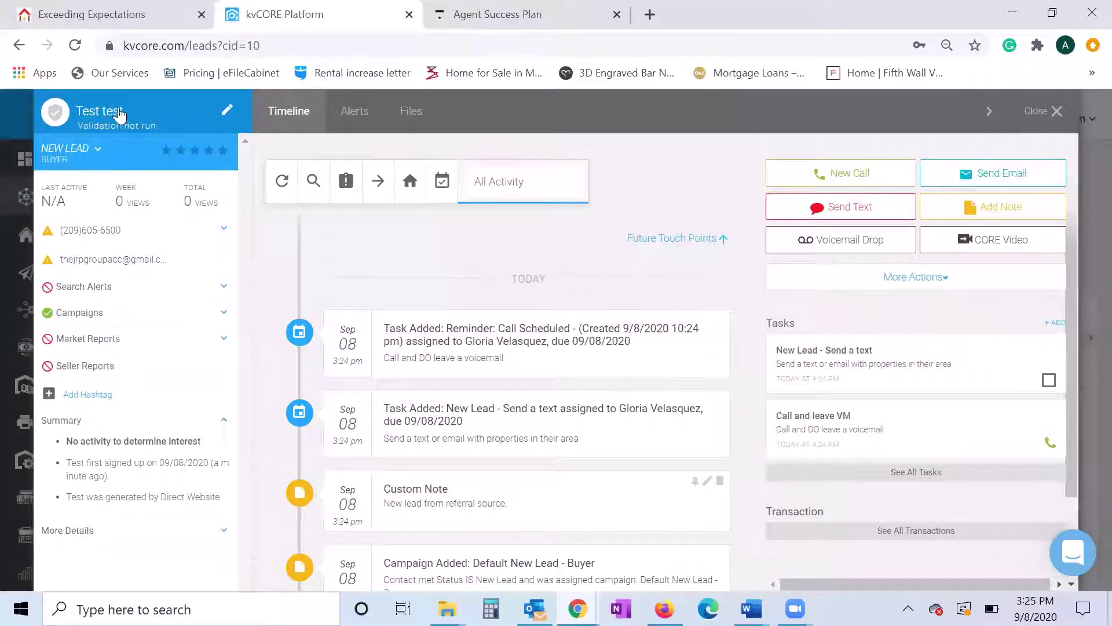
- Resave the lead with status New Lead as a Buyer, confirming past the Smart Campaign warning
{"action": "left_click", "coordinate": [227, 110]}
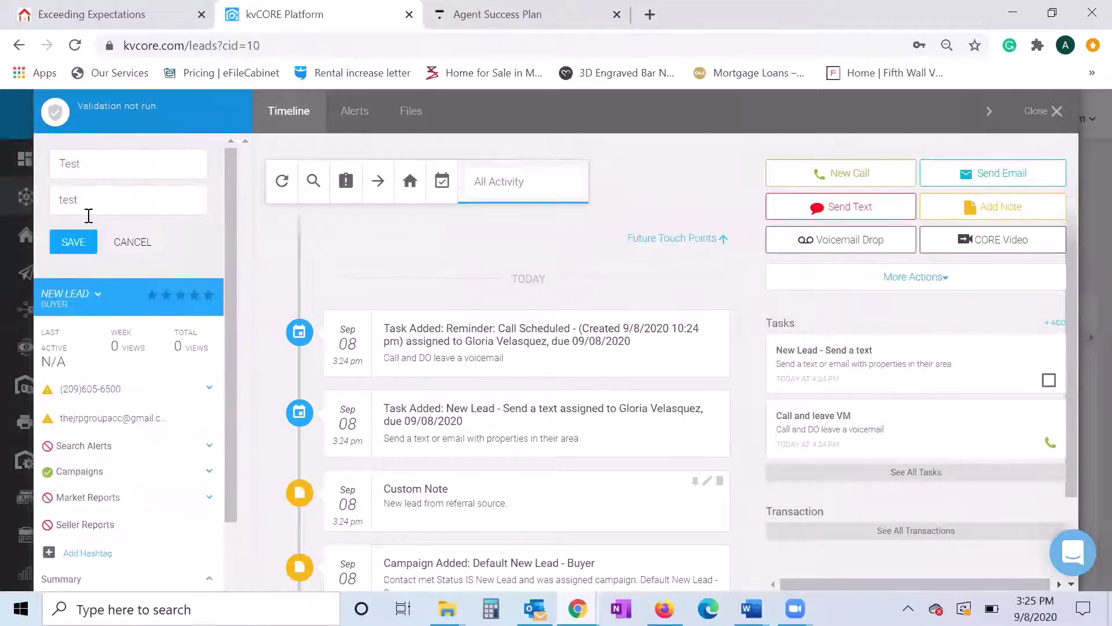
{"action": "left_click", "coordinate": [121, 243]}
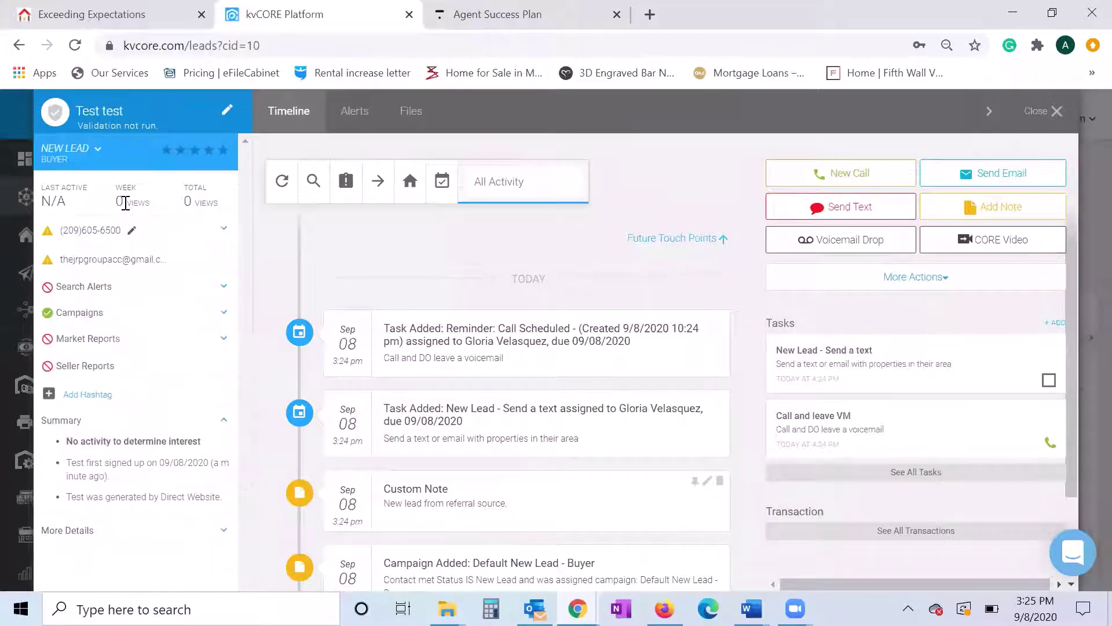
{"action": "left_click", "coordinate": [96, 152]}
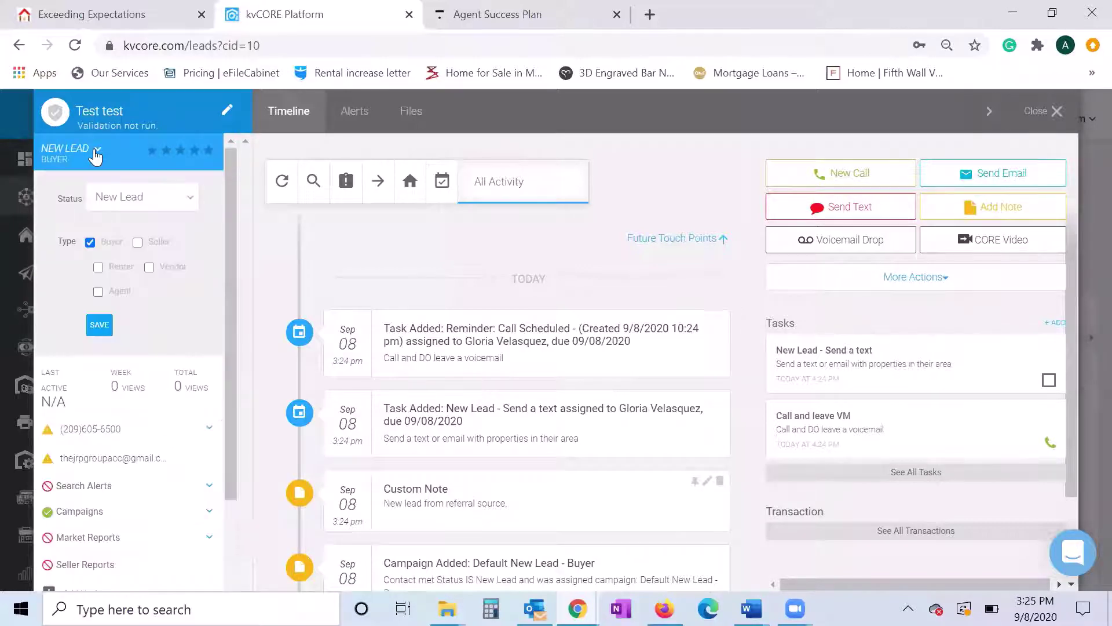
{"action": "left_click", "coordinate": [55, 151]}
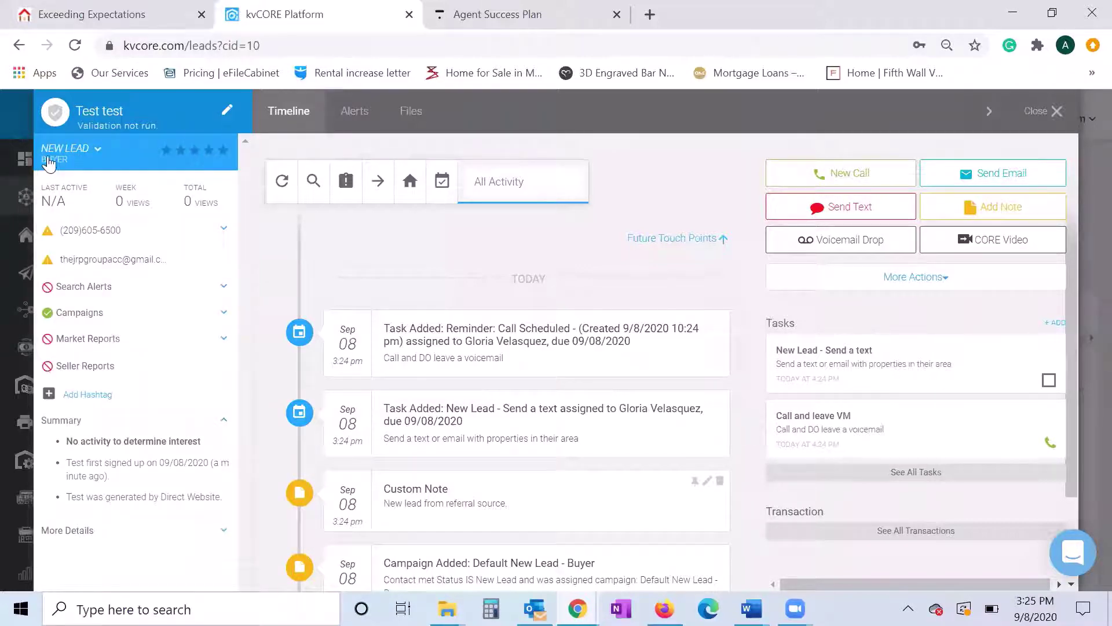
{"action": "left_click", "coordinate": [96, 151]}
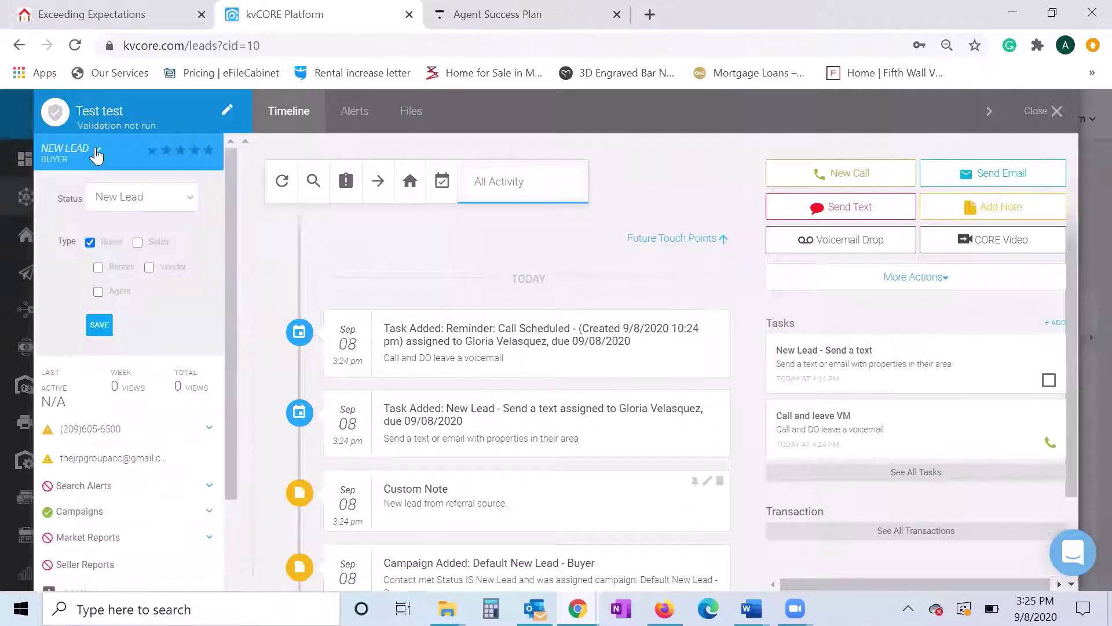
{"action": "left_click", "coordinate": [133, 195]}
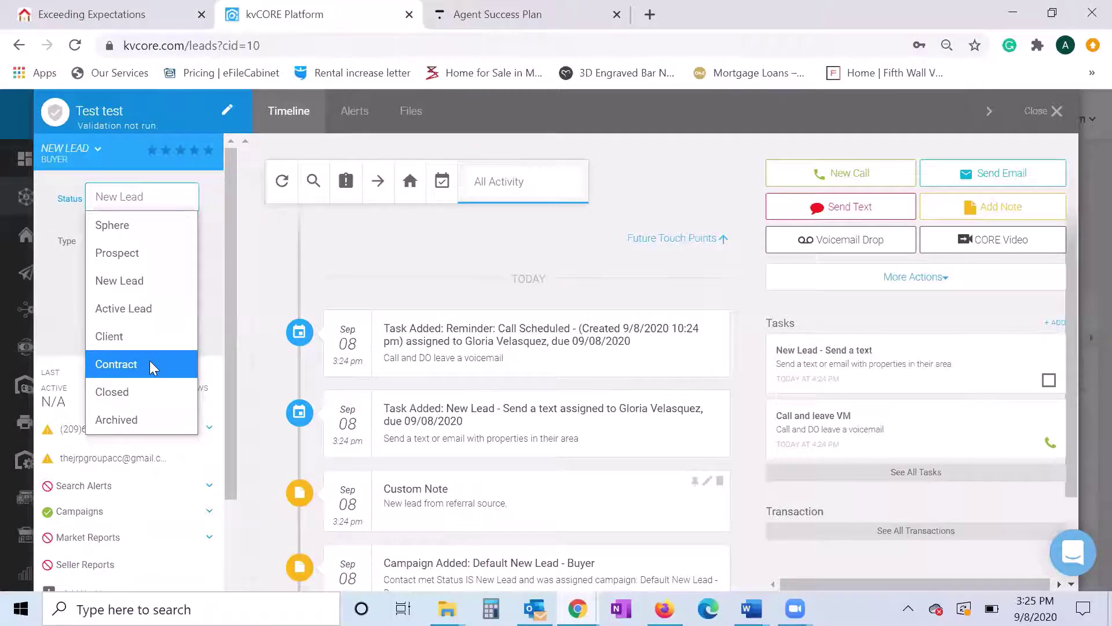
{"action": "left_click", "coordinate": [52, 206]}
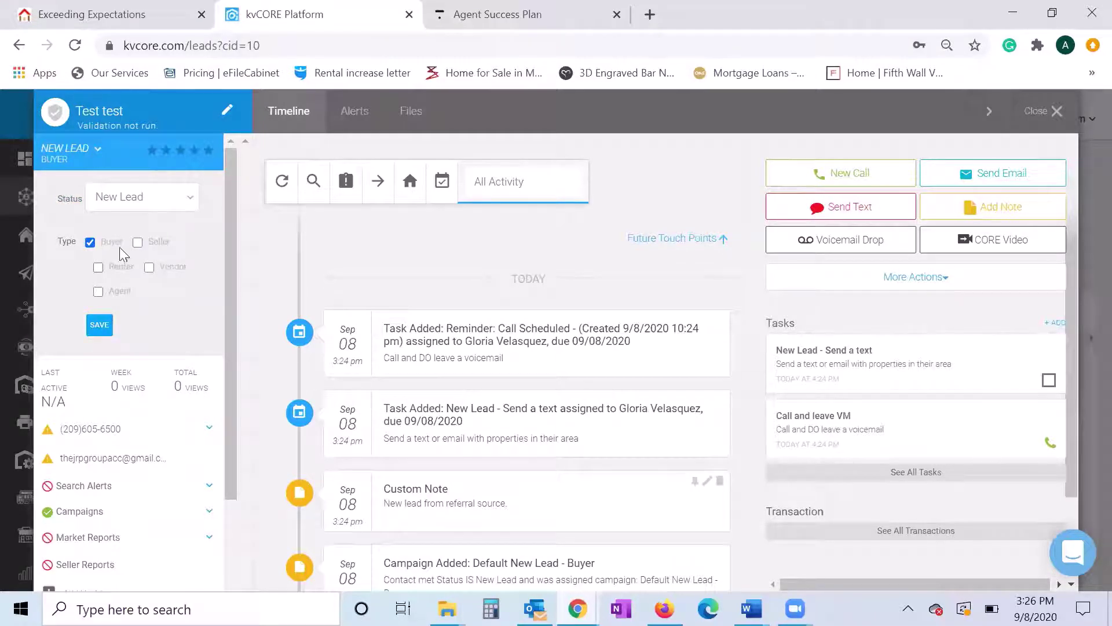
{"action": "left_click", "coordinate": [99, 325]}
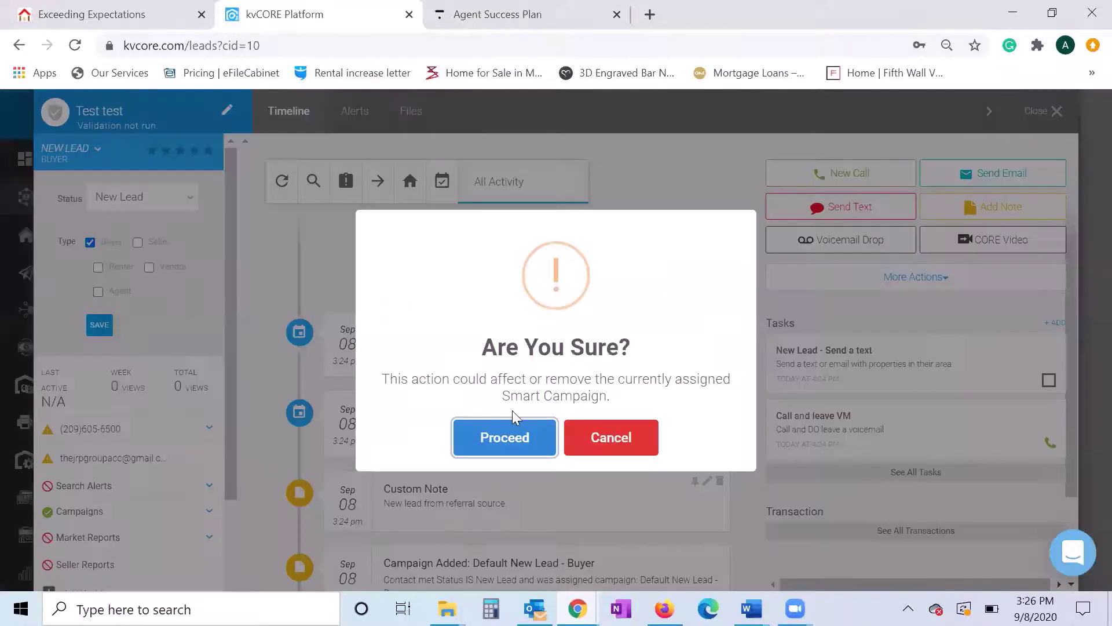
{"action": "left_click", "coordinate": [505, 437]}
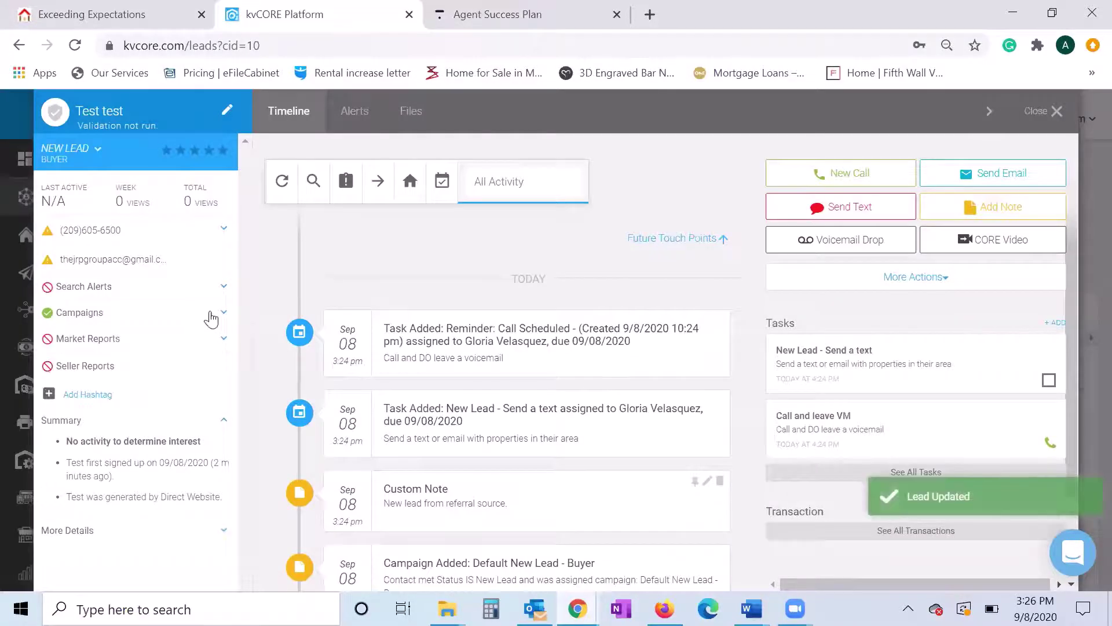
- Expand the lead's Search Alerts section
{"action": "left_click", "coordinate": [224, 232]}
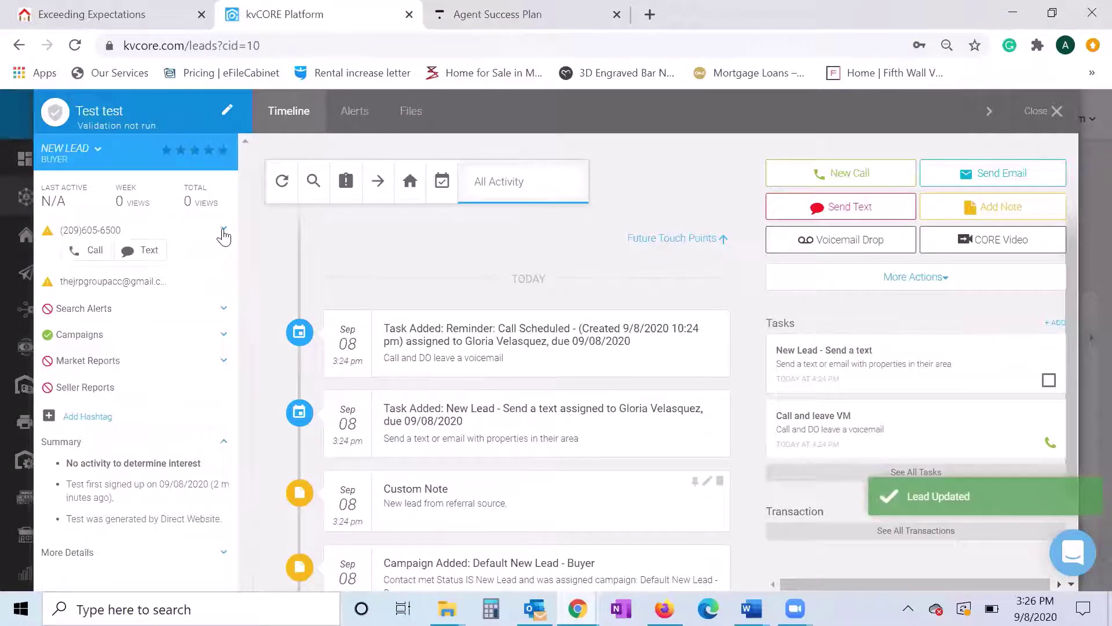
{"action": "left_click", "coordinate": [224, 232]}
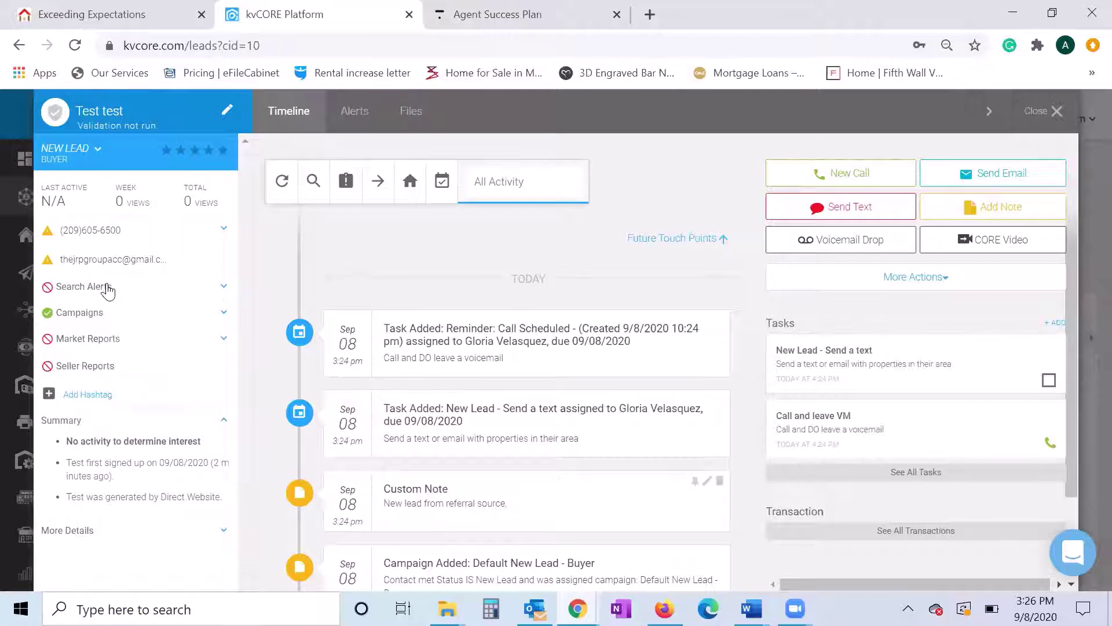
{"action": "left_click", "coordinate": [216, 296]}
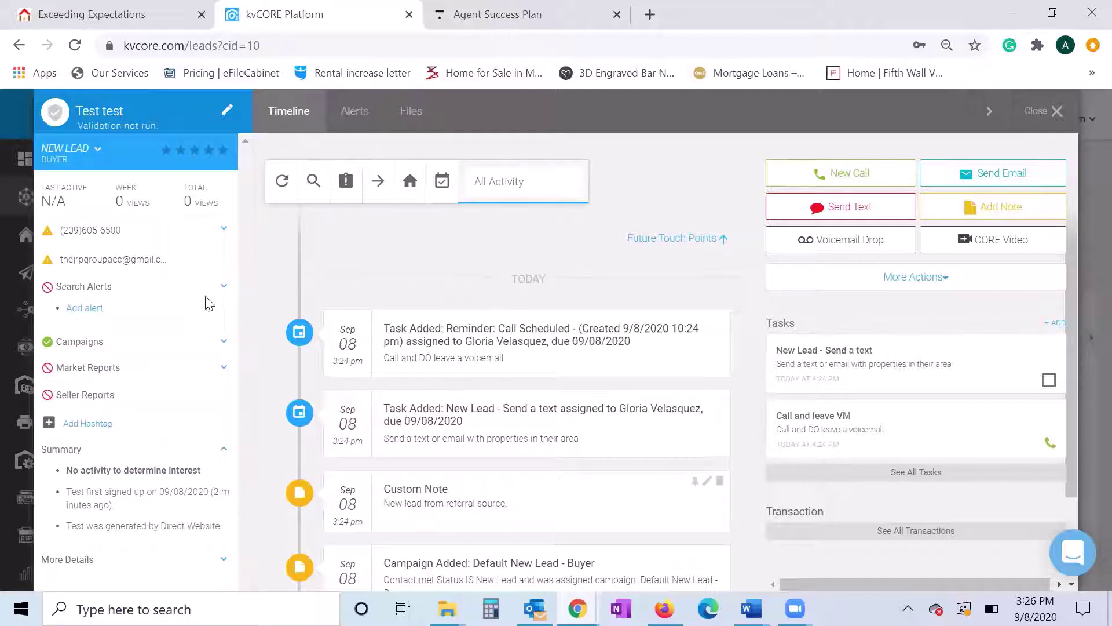
- Open the inactive Alert 1's settings form for editing from Search Alerts
{"action": "left_click", "coordinate": [85, 307]}
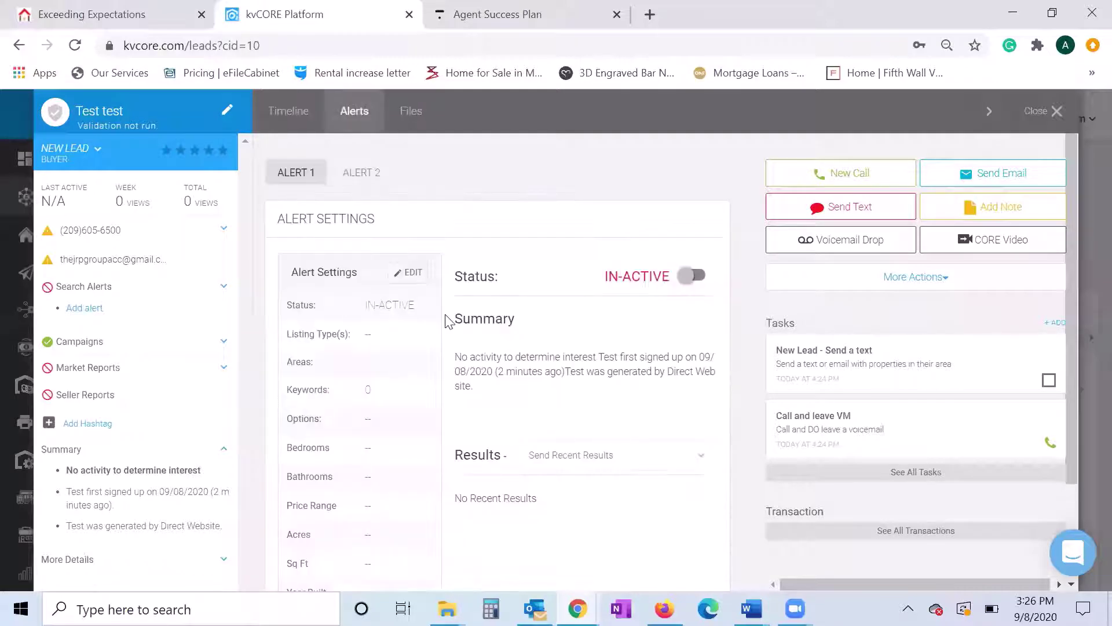
{"action": "left_click", "coordinate": [222, 286]}
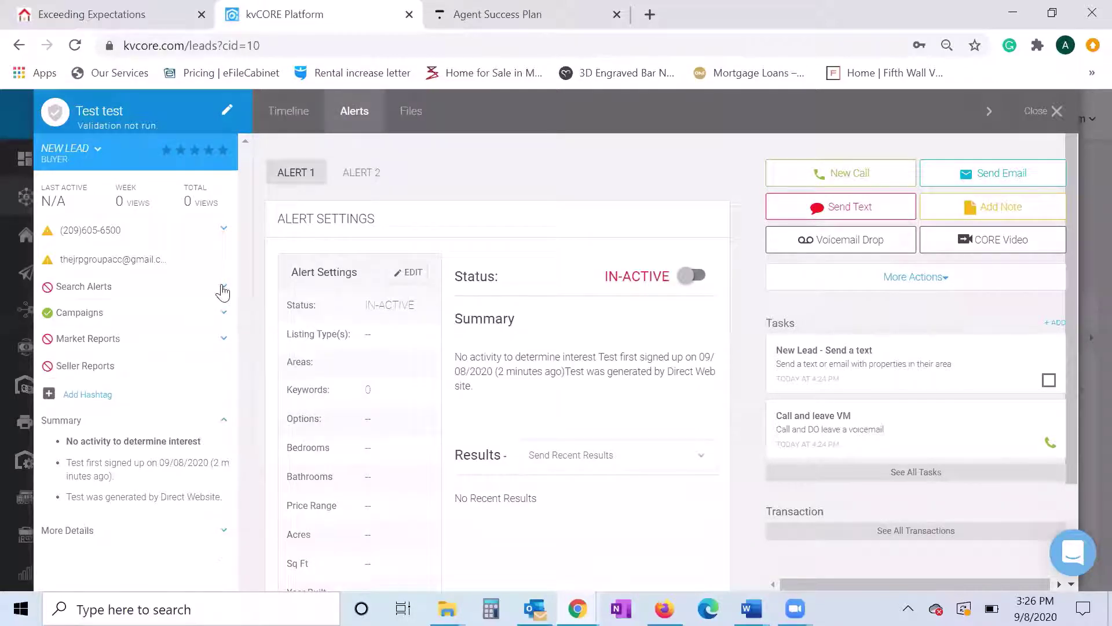
{"action": "left_click", "coordinate": [84, 289]}
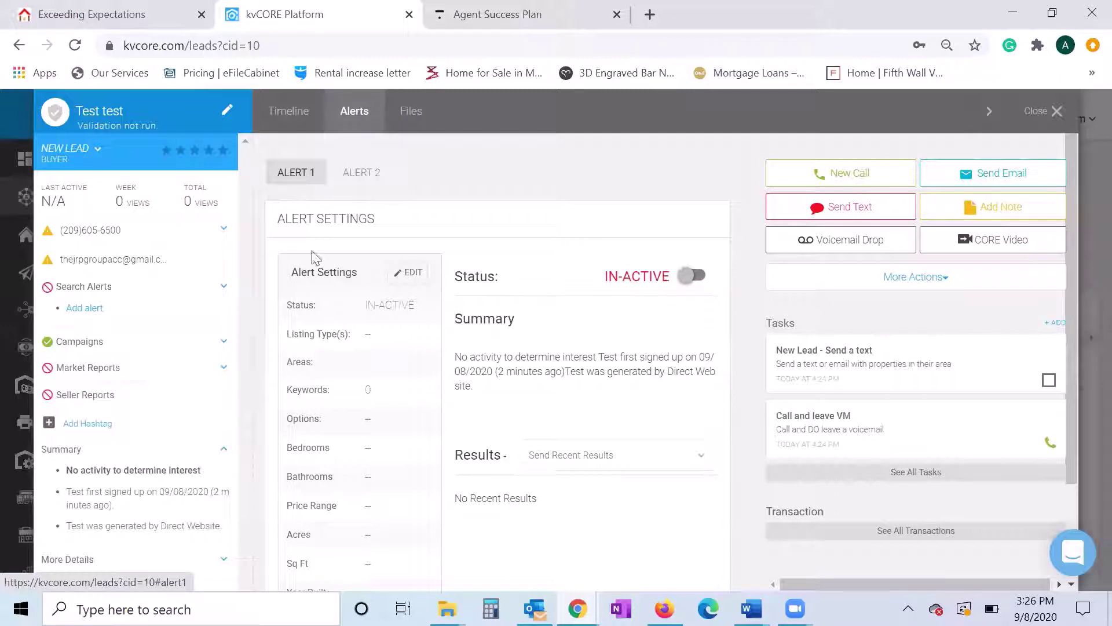
{"action": "scroll", "coordinate": [487, 316], "scroll_direction": "down", "scroll_amount": 1}
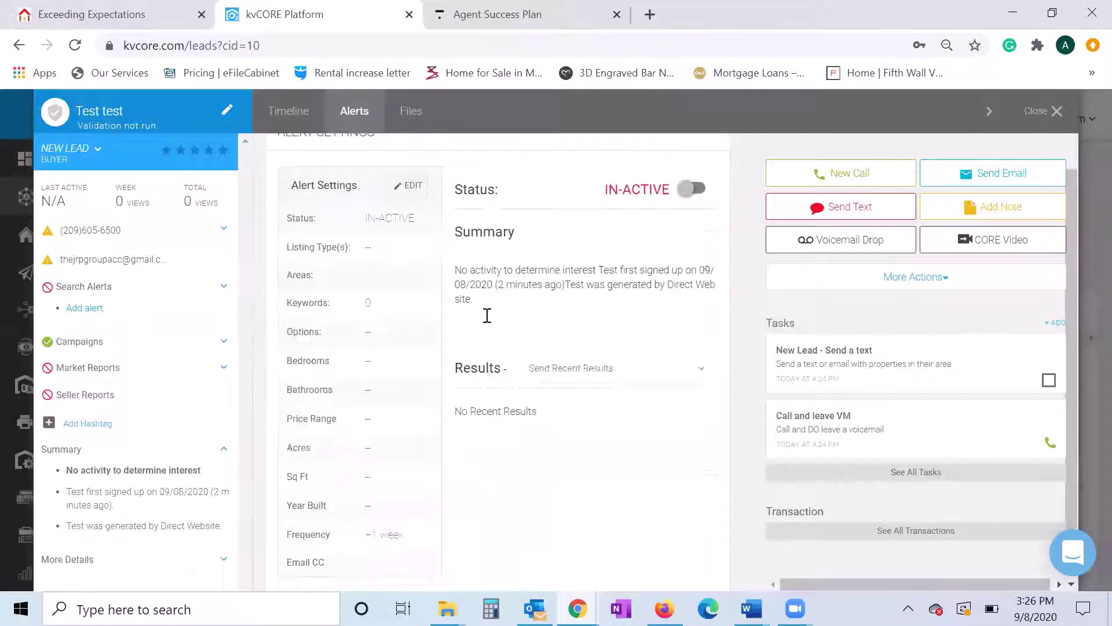
{"action": "scroll", "coordinate": [487, 307], "scroll_direction": "up", "scroll_amount": 1}
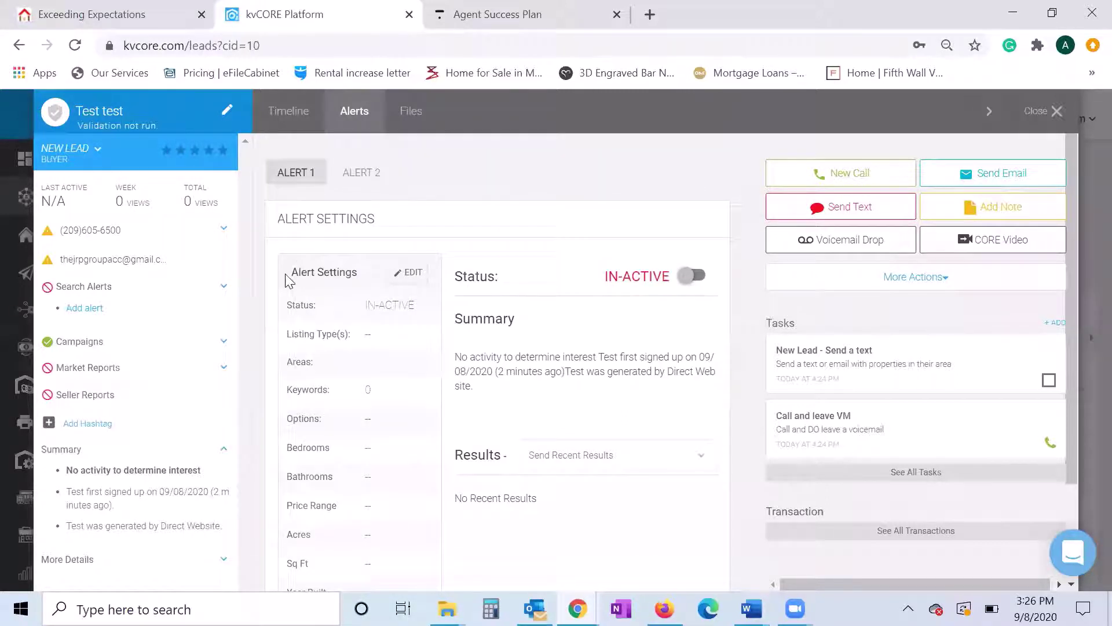
{"action": "left_click", "coordinate": [401, 279]}
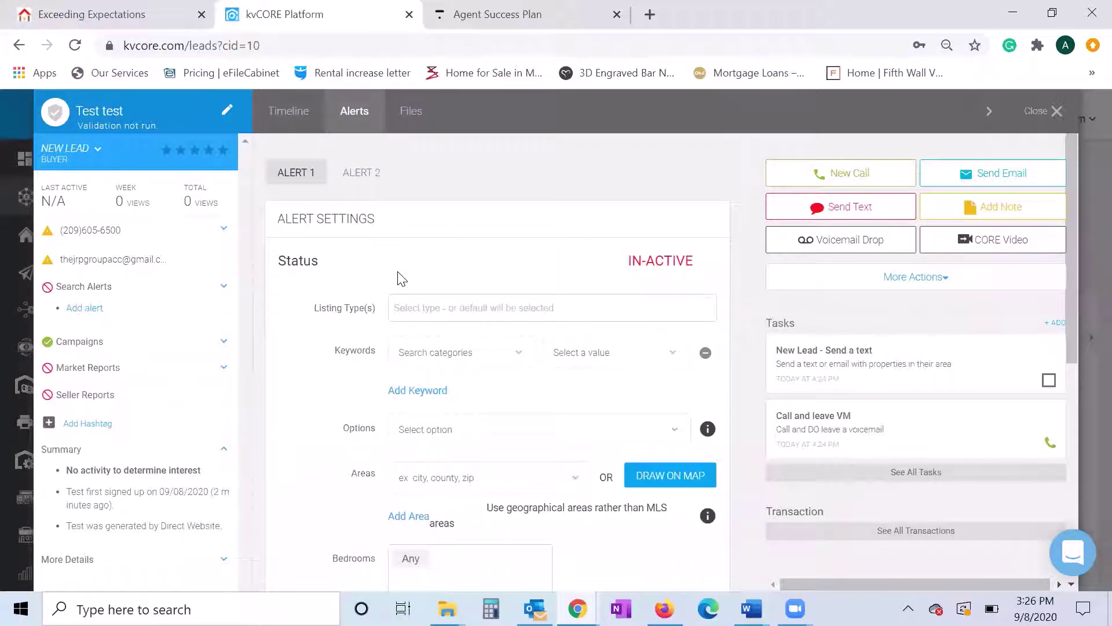
- Limit the alert to Single Family listings in the city of Modesto
{"action": "left_click", "coordinate": [456, 317]}
{"action": "scroll", "coordinate": [525, 222], "scroll_direction": "down", "scroll_amount": 2}
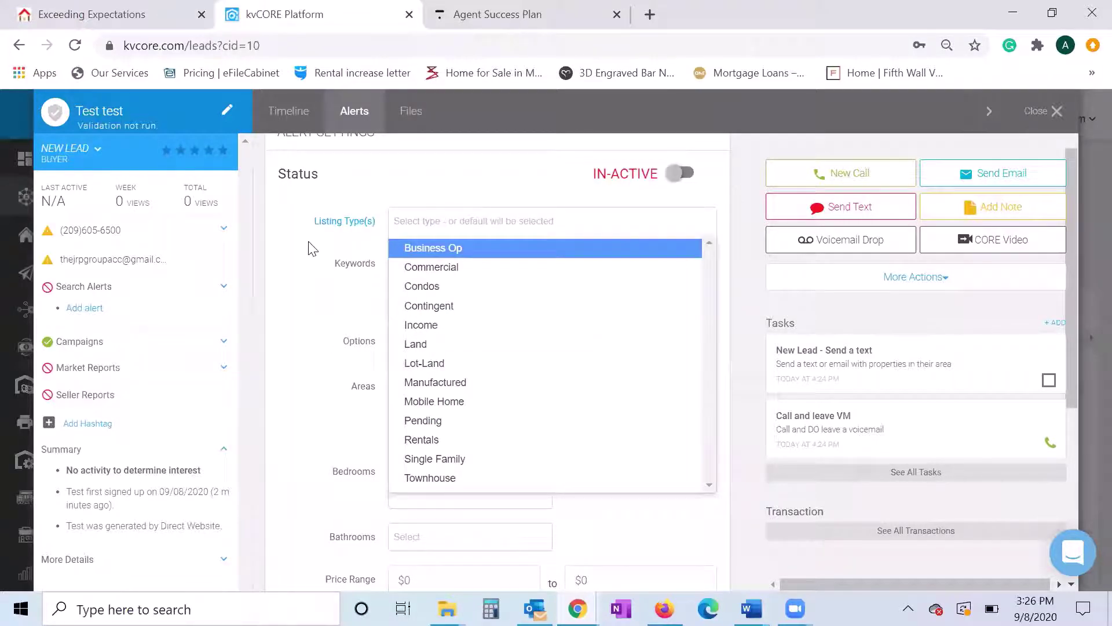
{"action": "left_click", "coordinate": [482, 458]}
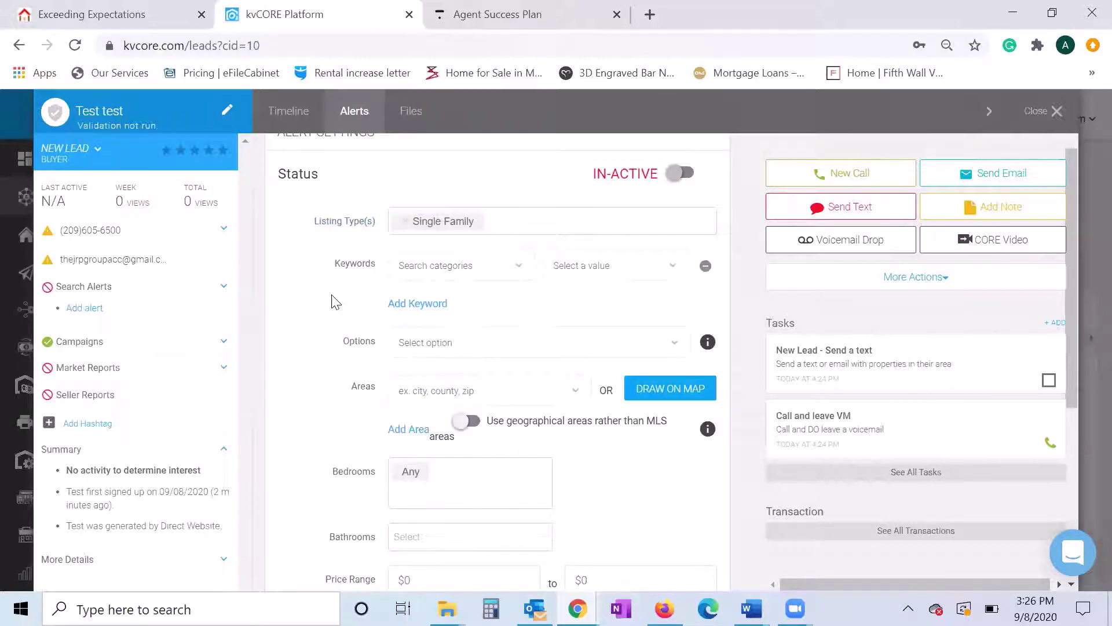
{"action": "scroll", "coordinate": [347, 333], "scroll_direction": "down", "scroll_amount": 1}
{"action": "left_click", "coordinate": [436, 302]}
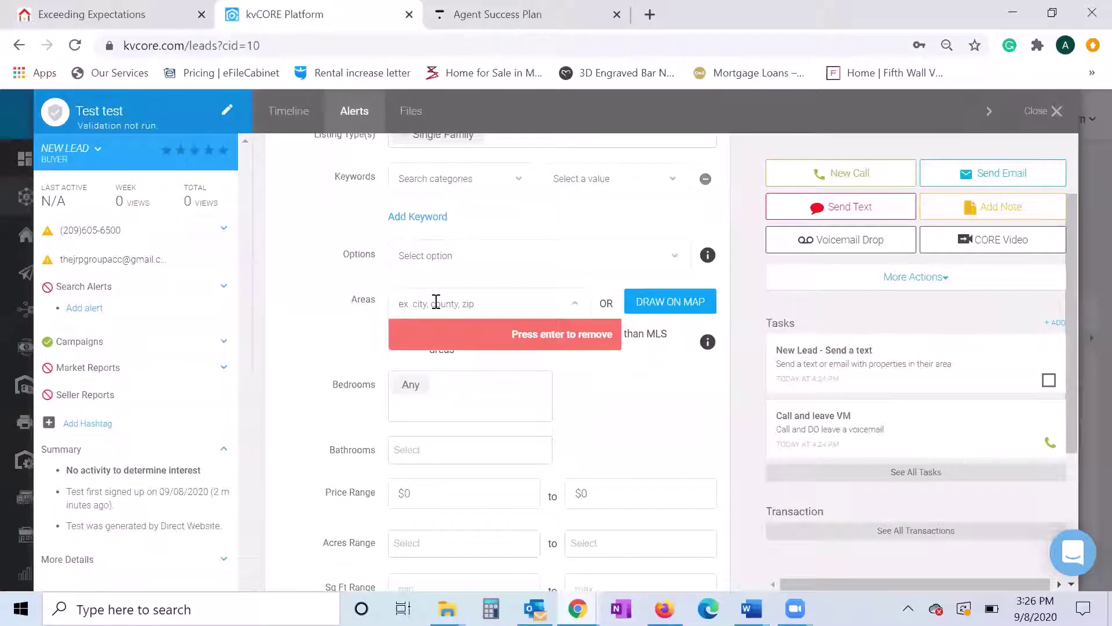
{"action": "type", "text": "mode"}
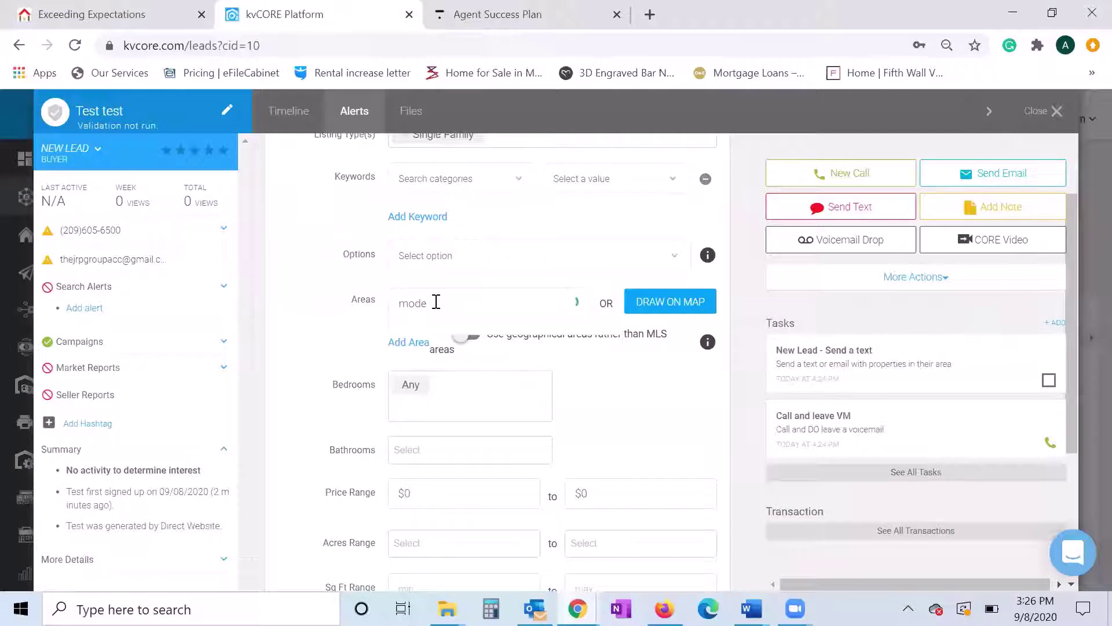
{"action": "left_click", "coordinate": [447, 338]}
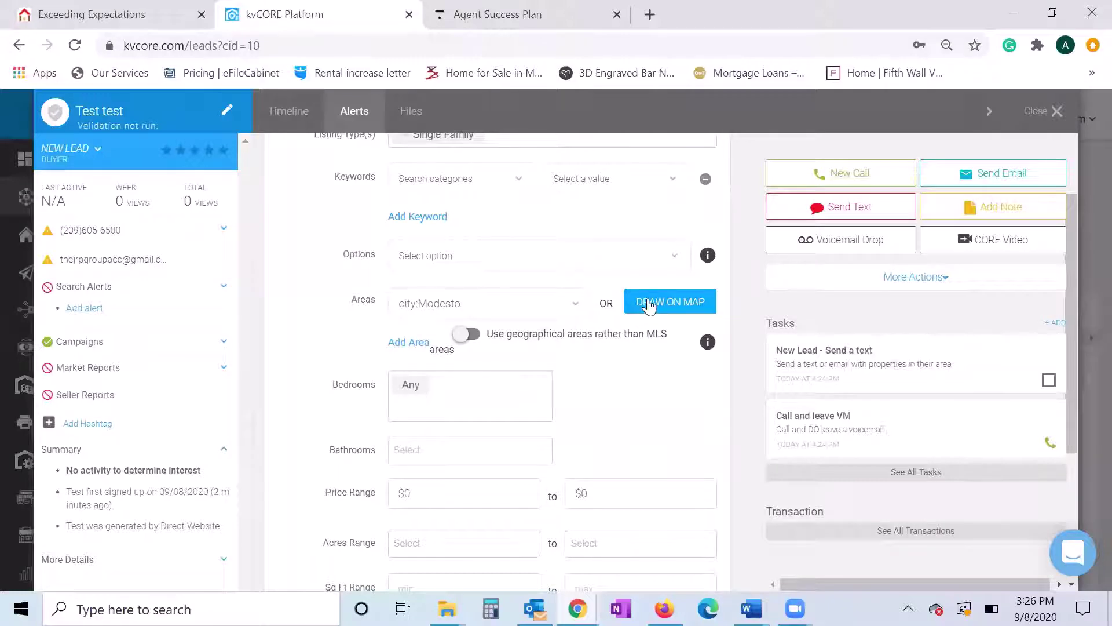
{"action": "scroll", "coordinate": [603, 358], "scroll_direction": "up", "scroll_amount": 1}
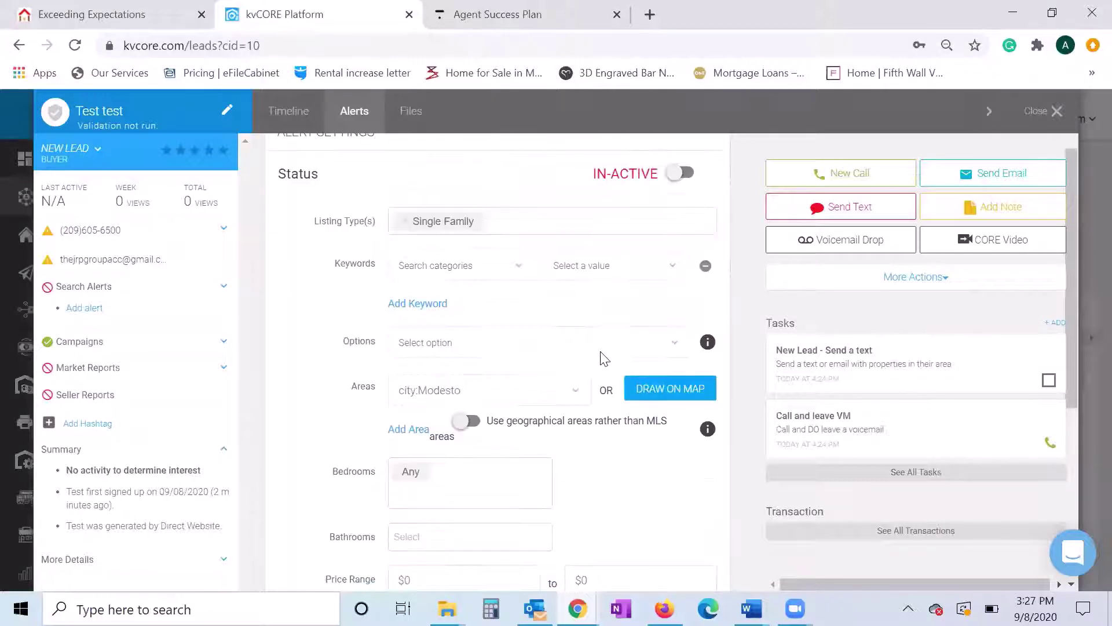
{"action": "scroll", "coordinate": [603, 357], "scroll_direction": "down", "scroll_amount": 3}
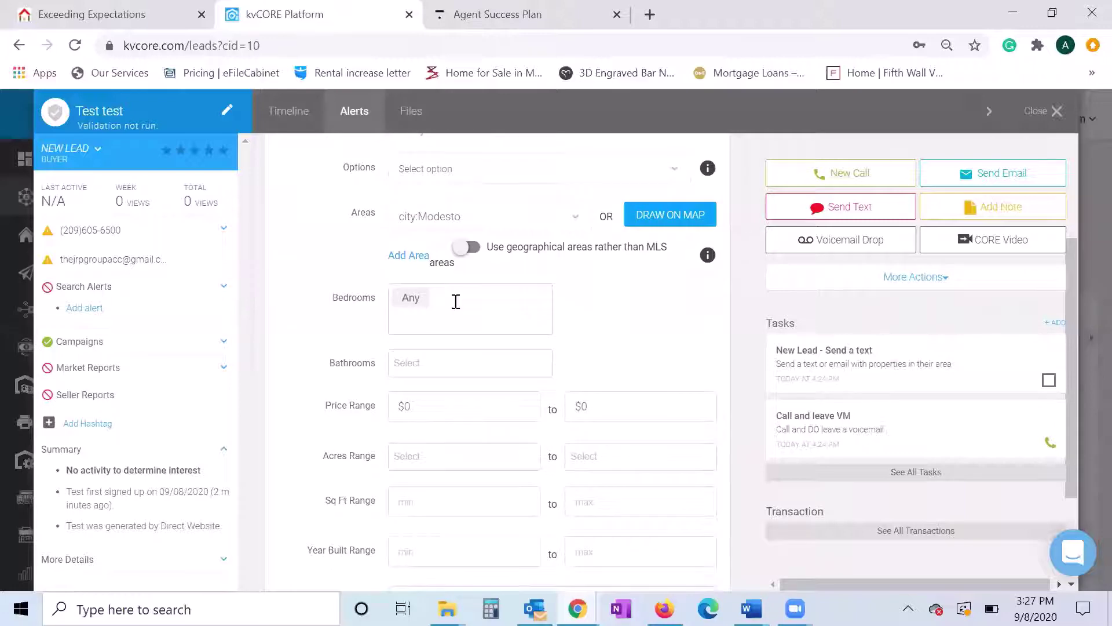
- Require at least 2 bedrooms and 1 bathroom
{"action": "left_click", "coordinate": [431, 365]}
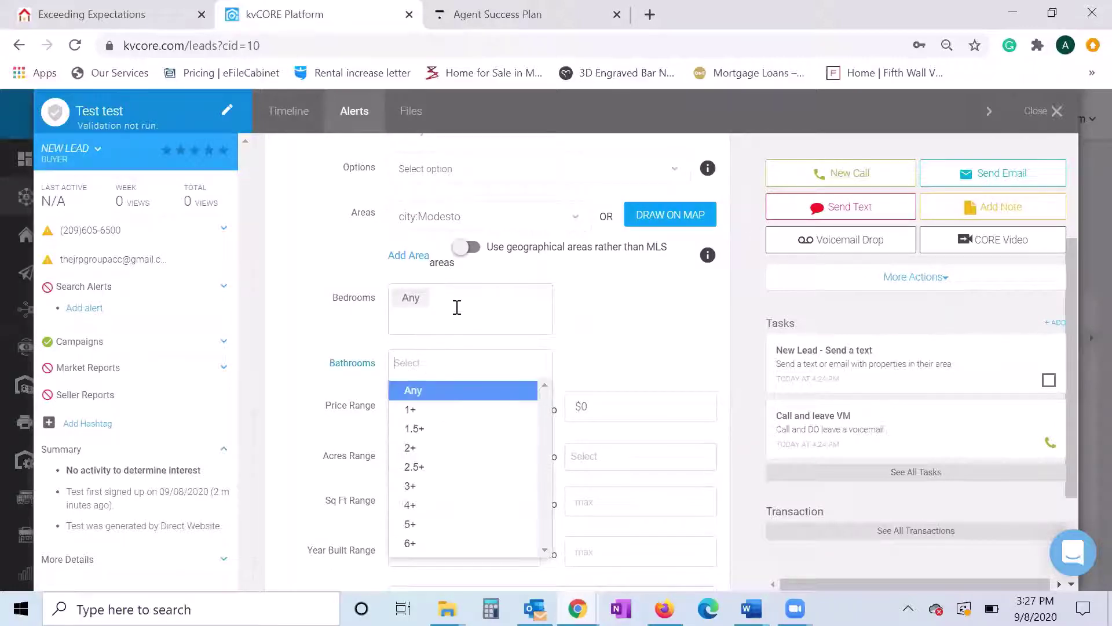
{"action": "left_click", "coordinate": [457, 307]}
{"action": "left_click", "coordinate": [444, 364]}
{"action": "left_click", "coordinate": [444, 371]}
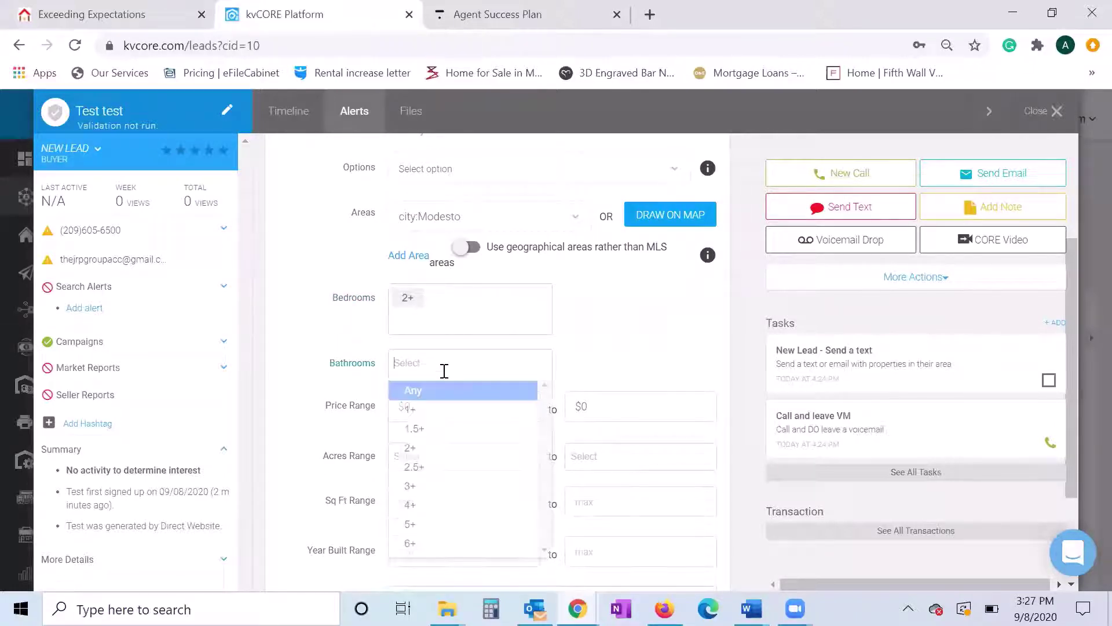
{"action": "left_click", "coordinate": [437, 409]}
{"action": "scroll", "coordinate": [490, 377], "scroll_direction": "down", "scroll_amount": 2}
- Set the price range to $200,000–$350,000 and square footage to 1000–2000
{"action": "left_click", "coordinate": [342, 339]}
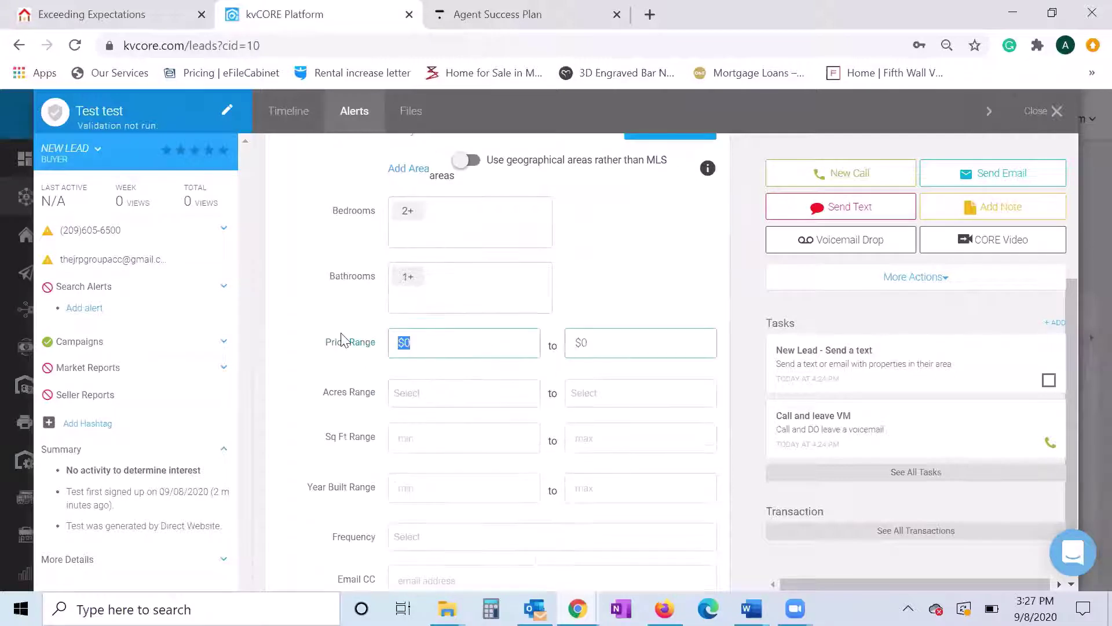
{"action": "type", "text": "2000"}
{"action": "type", "text": "350000"}
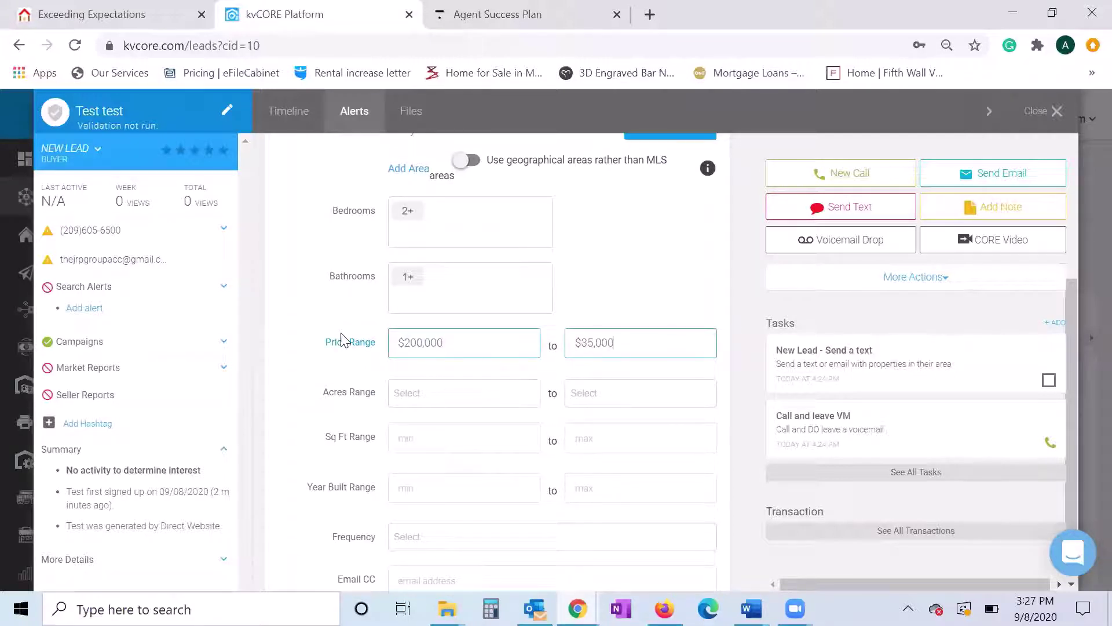
{"action": "scroll", "coordinate": [433, 395], "scroll_direction": "down", "scroll_amount": 2}
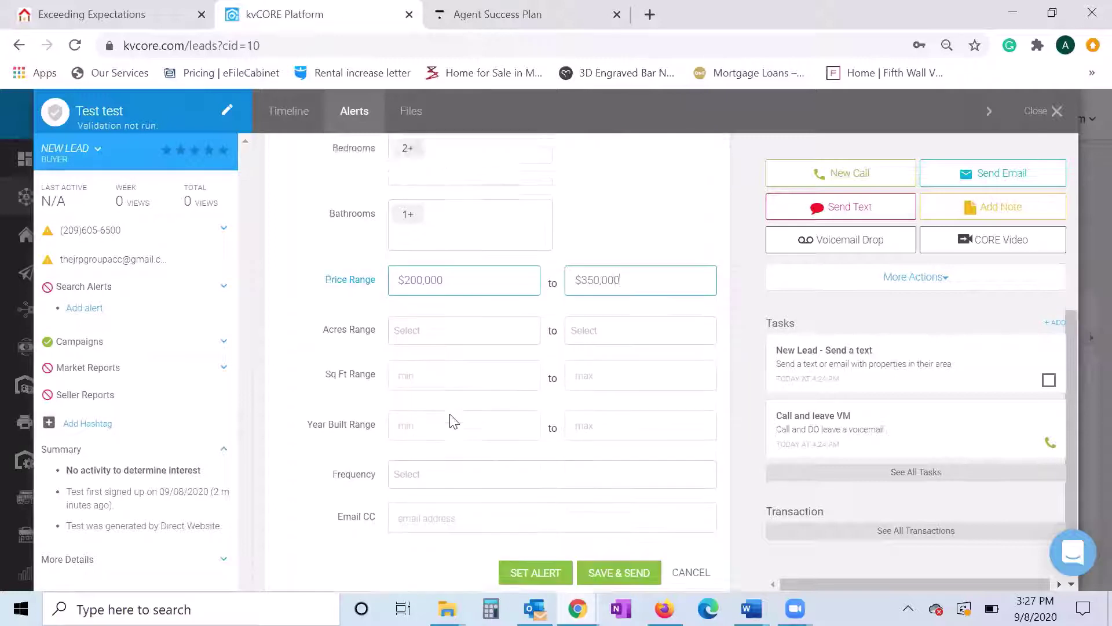
{"action": "left_click", "coordinate": [427, 345]}
{"action": "type", "text": "10002"}
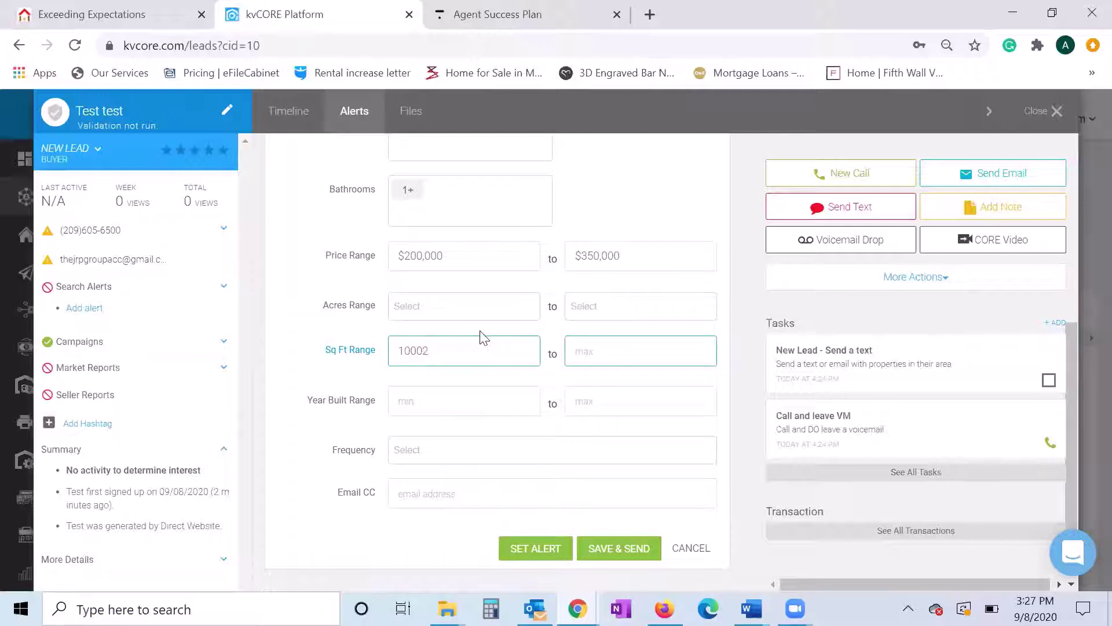
{"action": "type", "text": "000"}
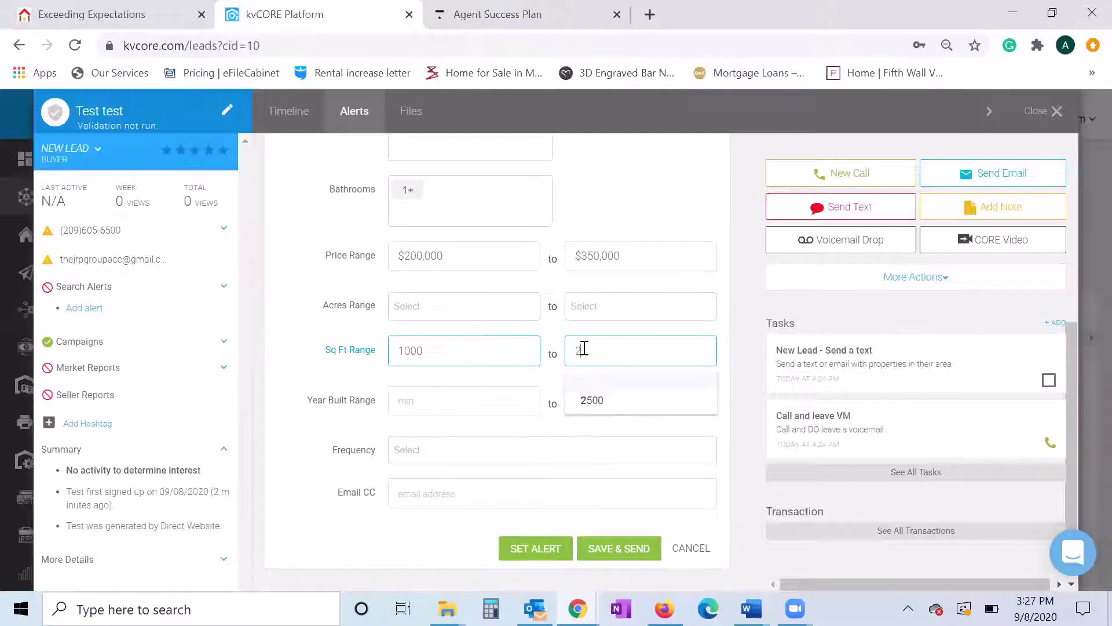
{"action": "left_click", "coordinate": [371, 403]}
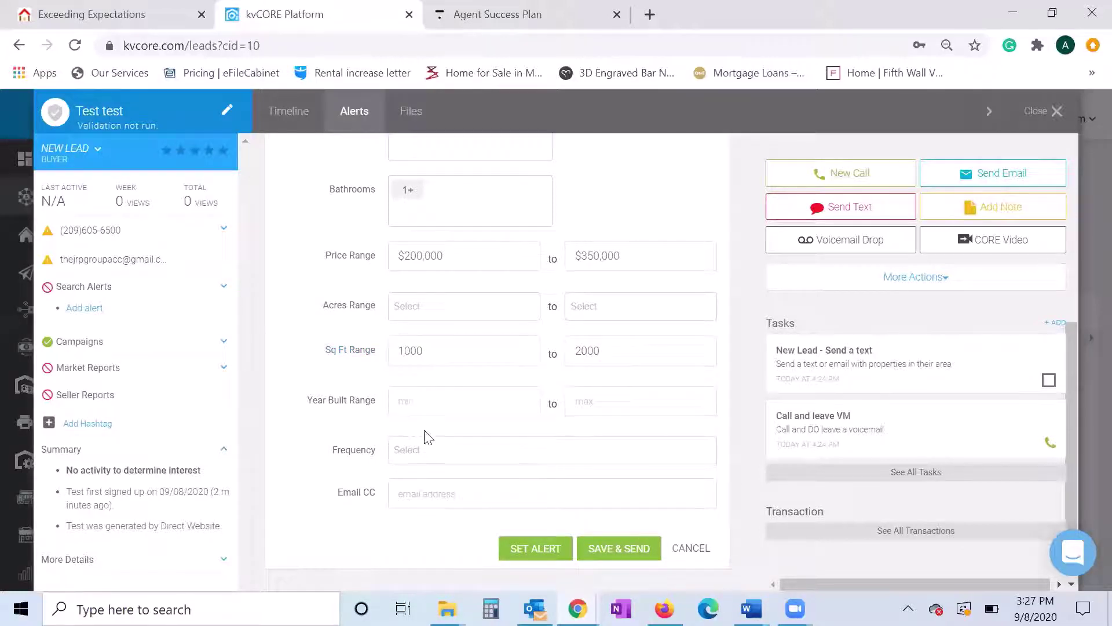
- Set the alert frequency to Daily, then save and send the alert
{"action": "left_click", "coordinate": [424, 449]}
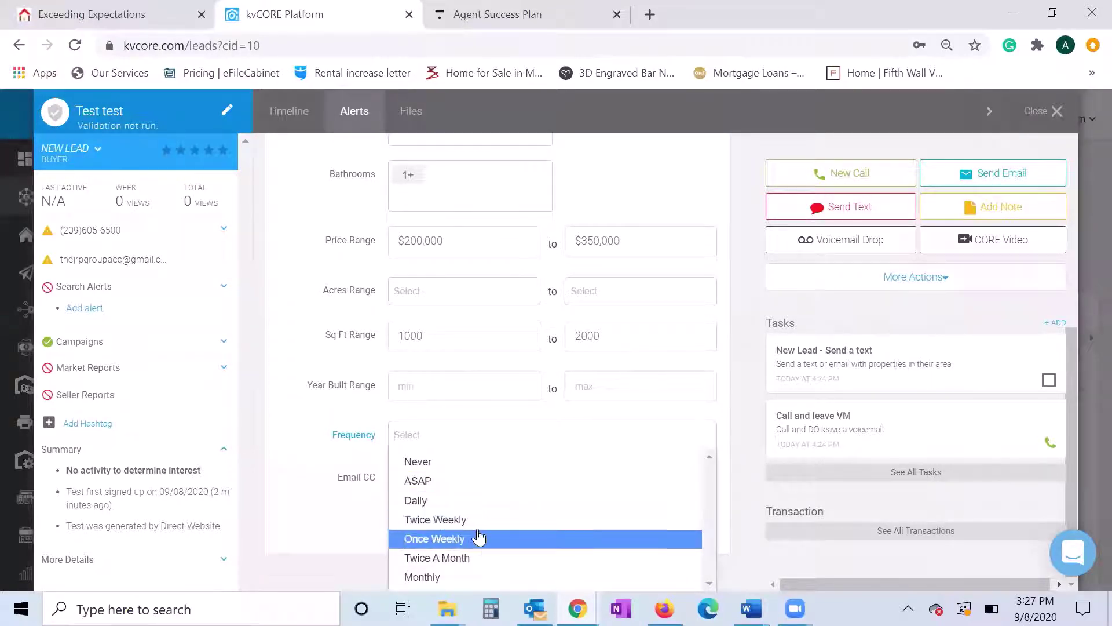
{"action": "left_click", "coordinate": [460, 500]}
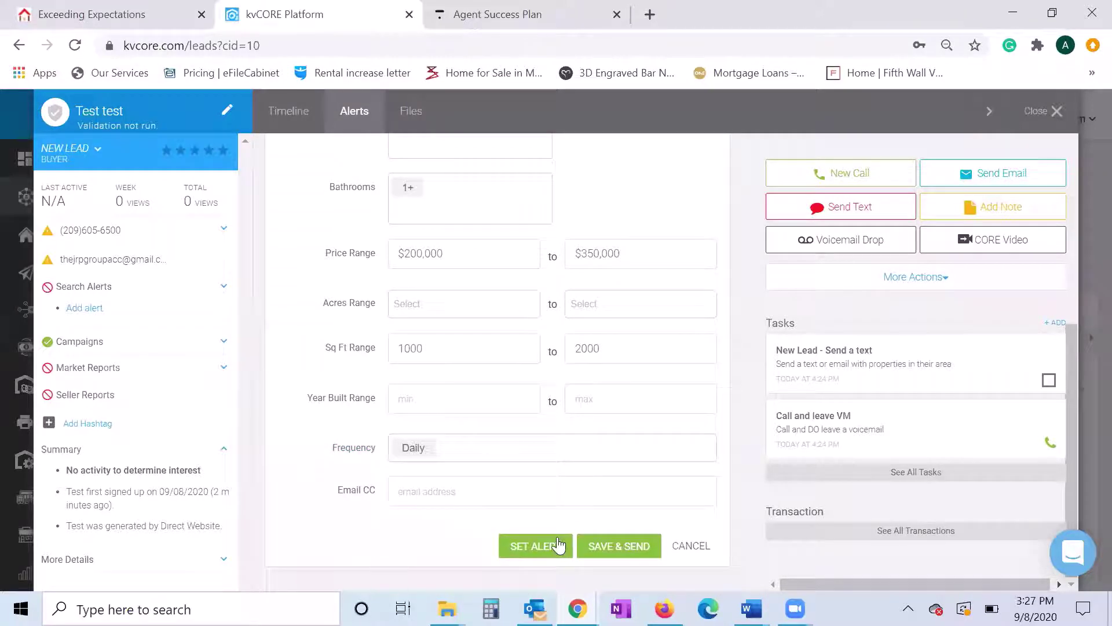
{"action": "left_click", "coordinate": [607, 547]}
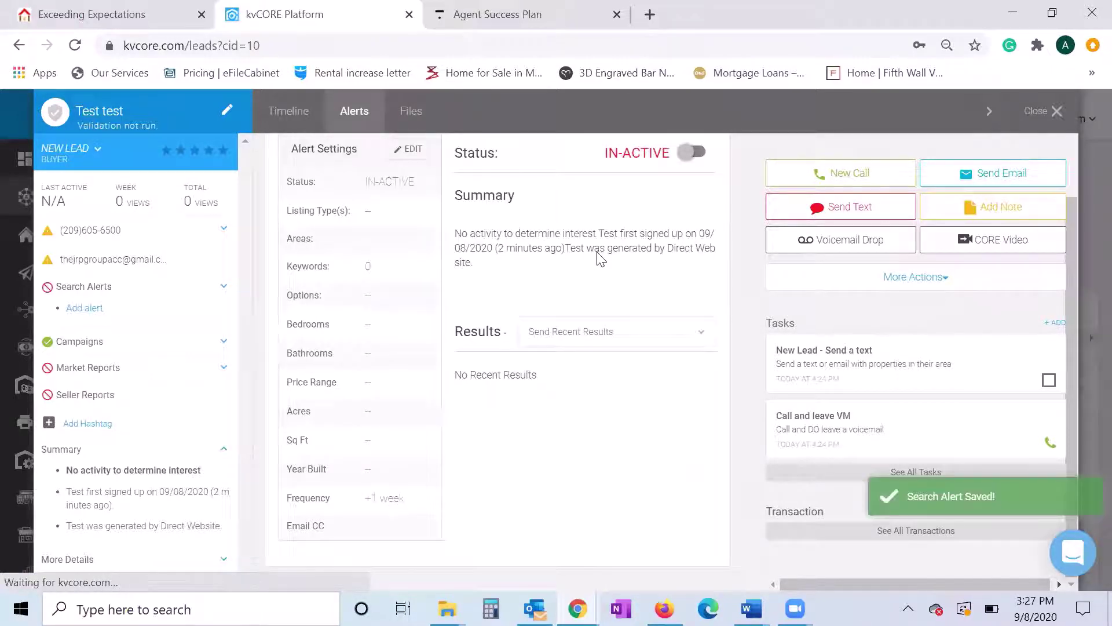
- Scroll through the now-active Alert 1's settings and its 35 matching listings
{"action": "scroll", "coordinate": [600, 256], "scroll_direction": "down", "scroll_amount": 1}
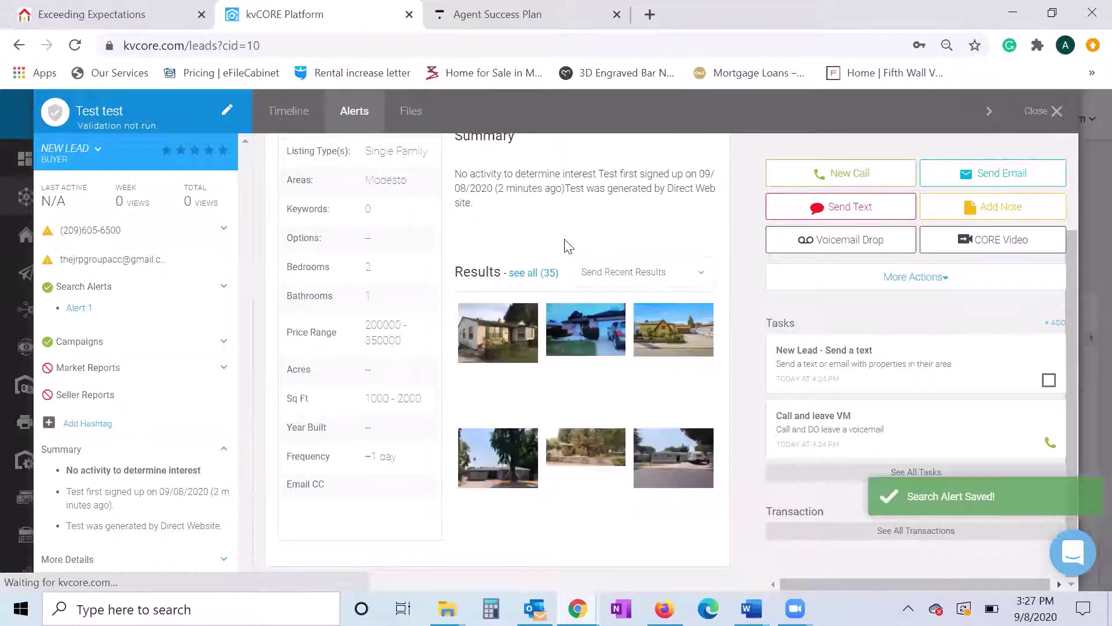
{"action": "scroll", "coordinate": [567, 244], "scroll_direction": "up", "scroll_amount": 2}
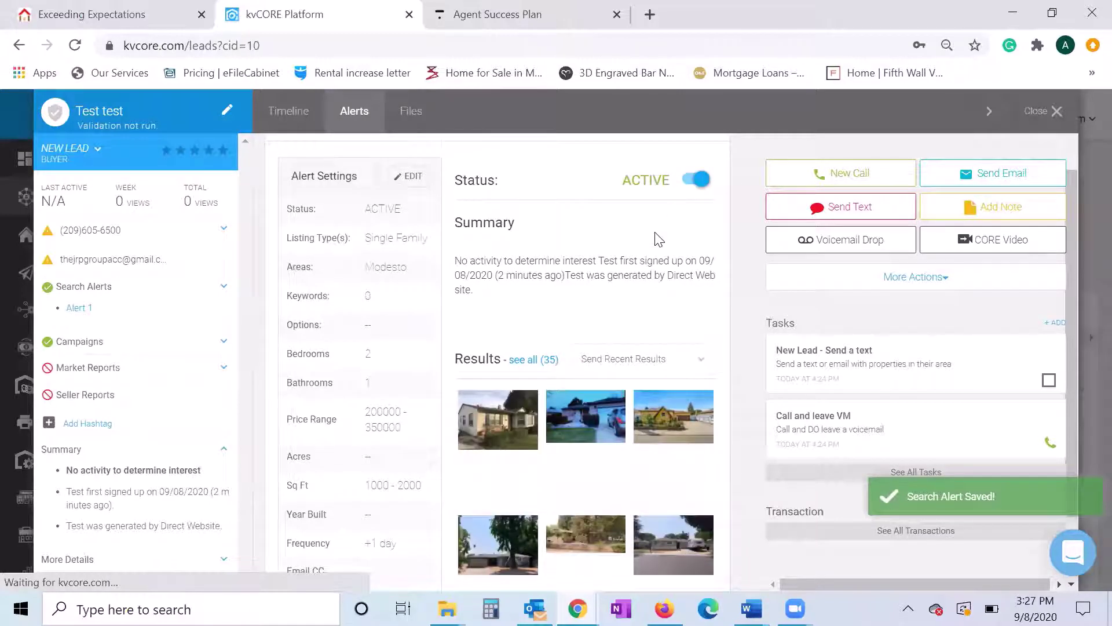
{"action": "scroll", "coordinate": [653, 238], "scroll_direction": "down", "scroll_amount": 2}
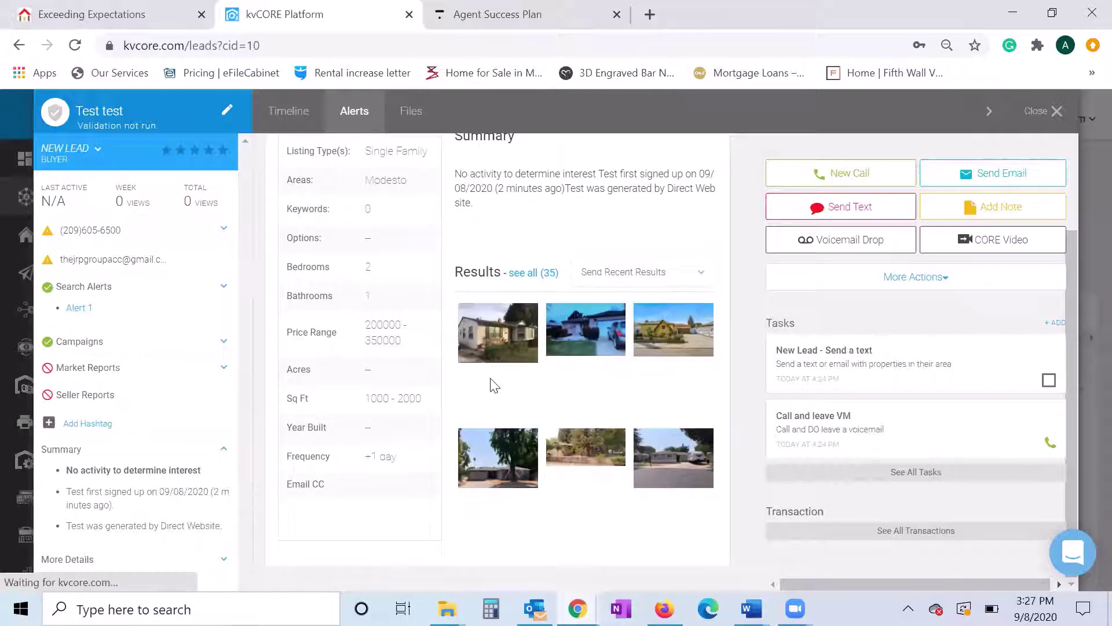
{"action": "scroll", "coordinate": [480, 420], "scroll_direction": "up", "scroll_amount": 3}
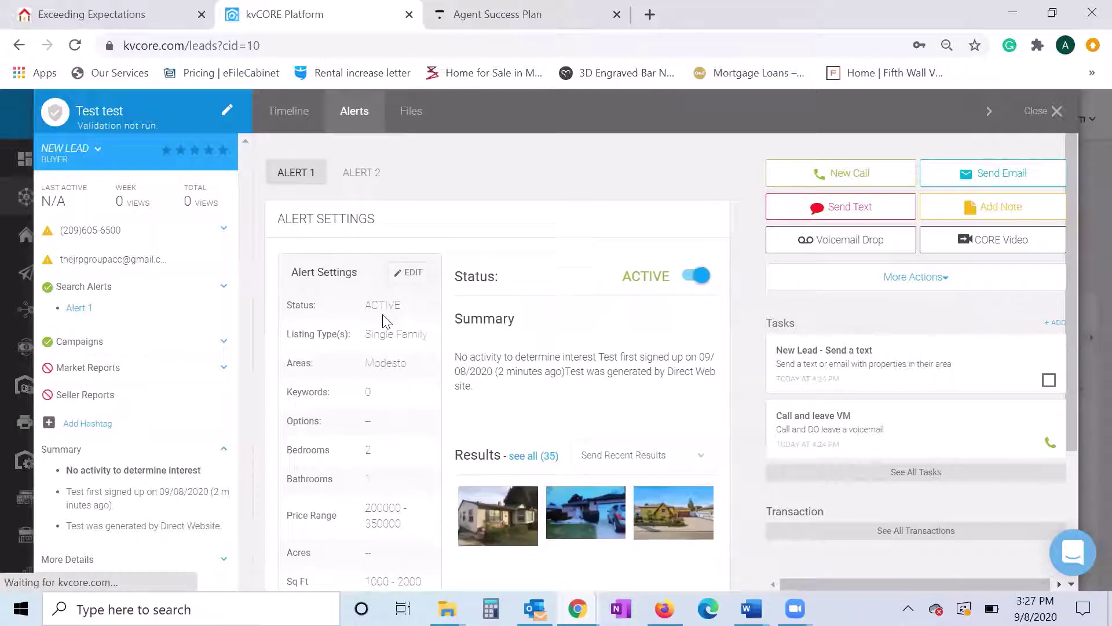
{"action": "scroll", "coordinate": [382, 320], "scroll_direction": "down", "scroll_amount": 1}
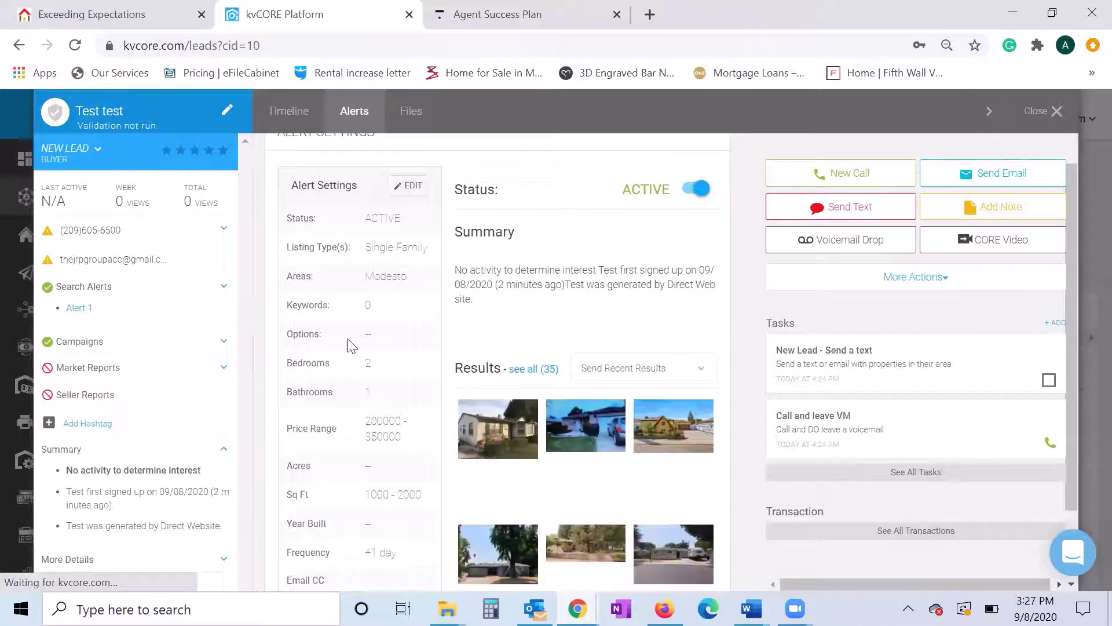
{"action": "scroll", "coordinate": [351, 346], "scroll_direction": "down", "scroll_amount": 1}
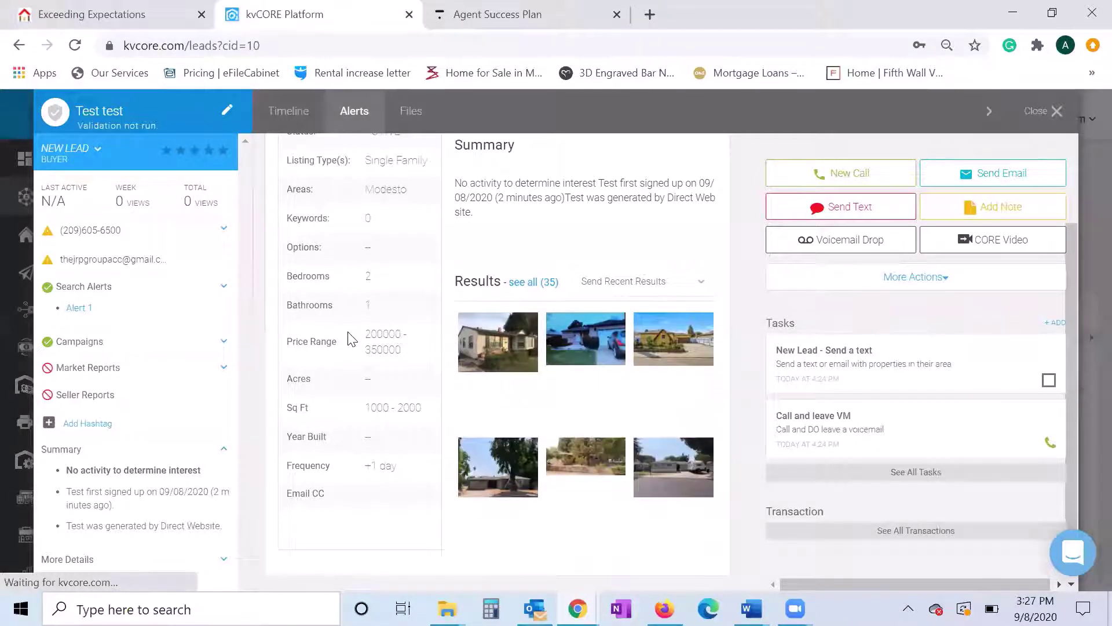
{"action": "scroll", "coordinate": [351, 339], "scroll_direction": "up", "scroll_amount": 2}
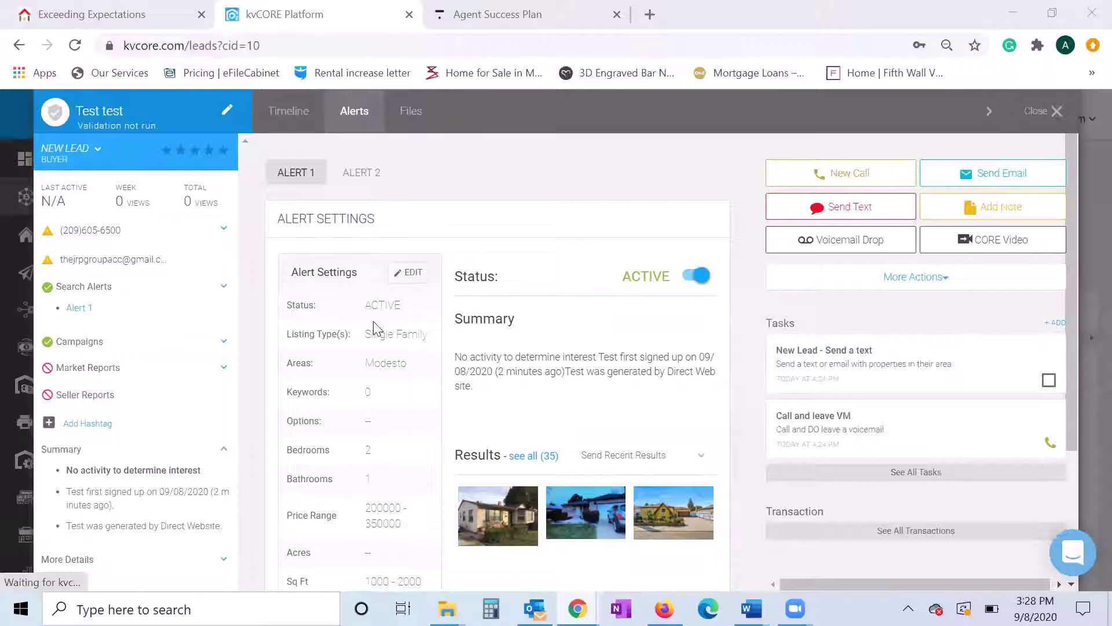
- View the lead's Alert 2, which is inactive with no recent results
{"action": "left_click", "coordinate": [361, 172]}
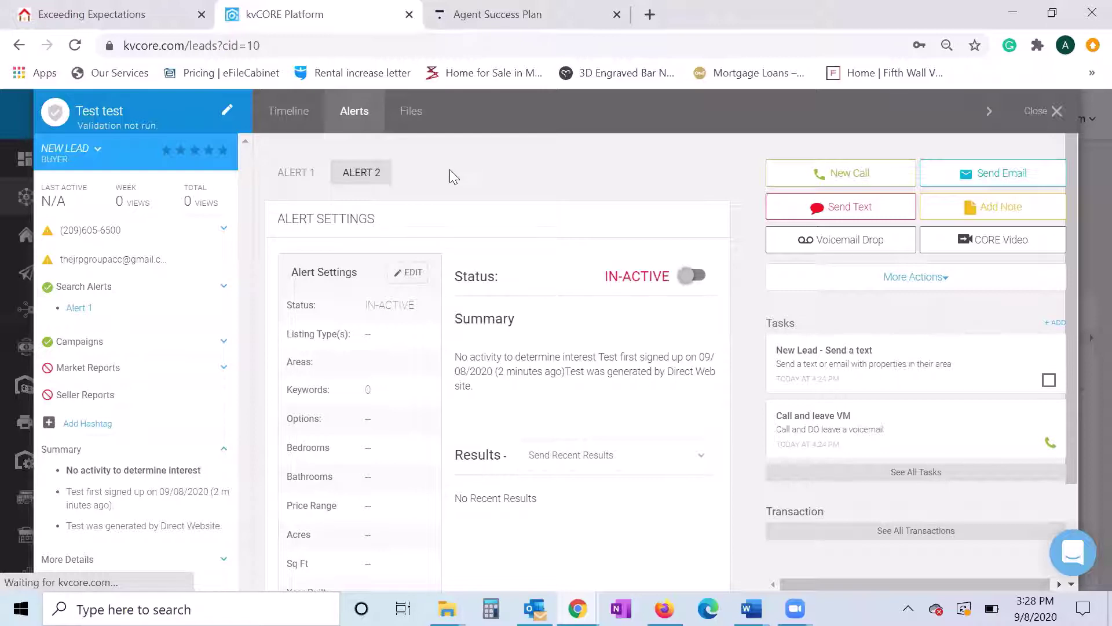
{"action": "scroll", "coordinate": [450, 169], "scroll_direction": "down", "scroll_amount": 2}
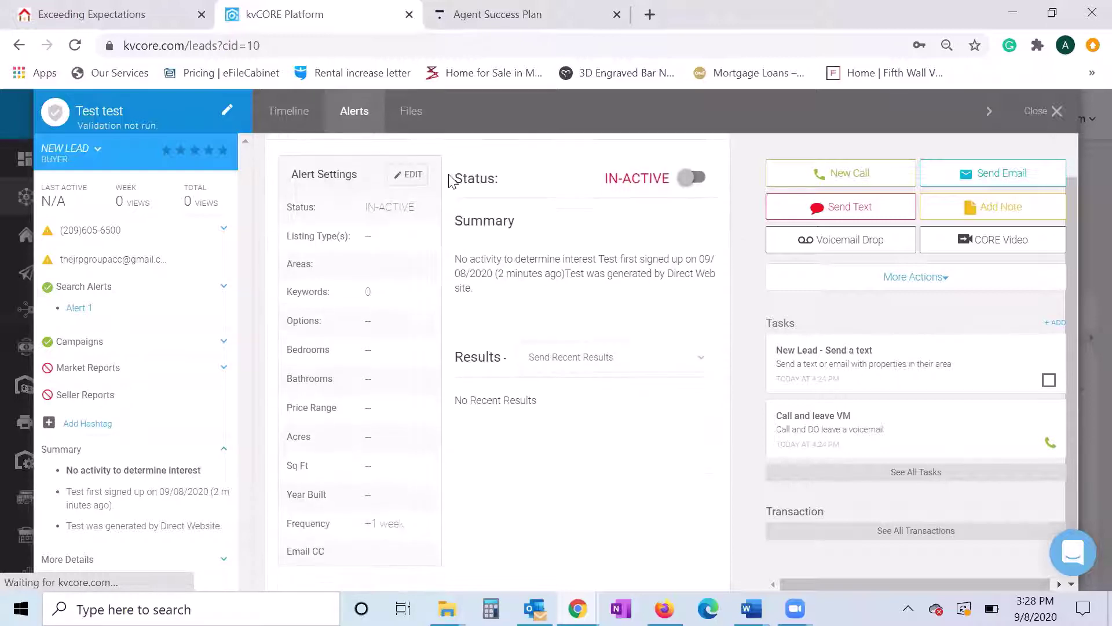
{"action": "scroll", "coordinate": [467, 359], "scroll_direction": "up", "scroll_amount": 2}
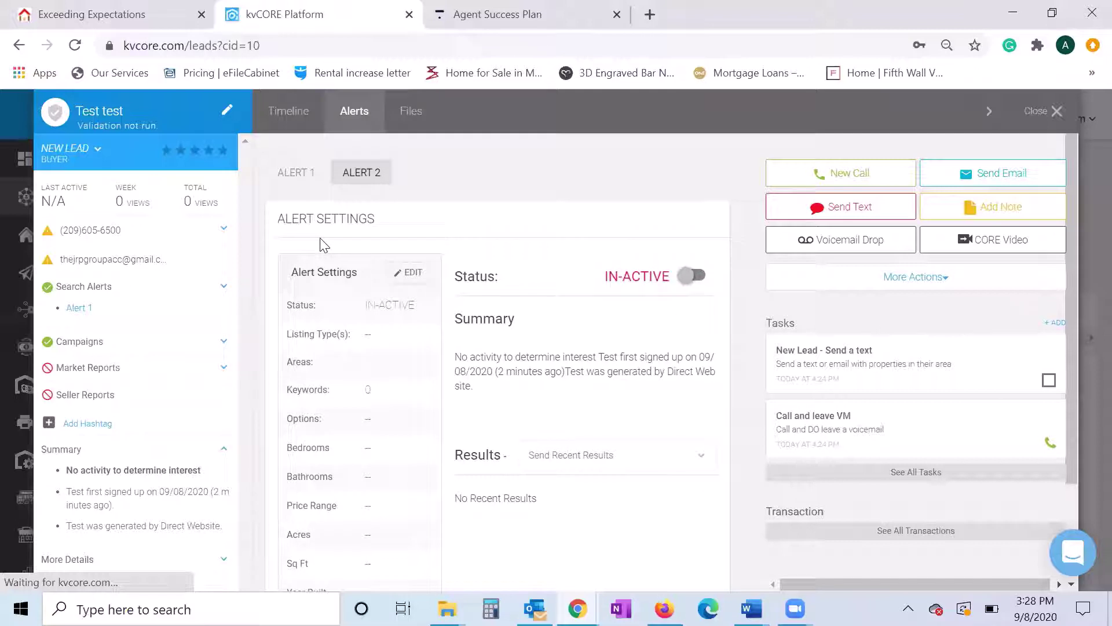
- Collapse Search Alerts and check the Default New Lead - Buyer campaign under Campaigns
{"action": "left_click", "coordinate": [224, 288]}
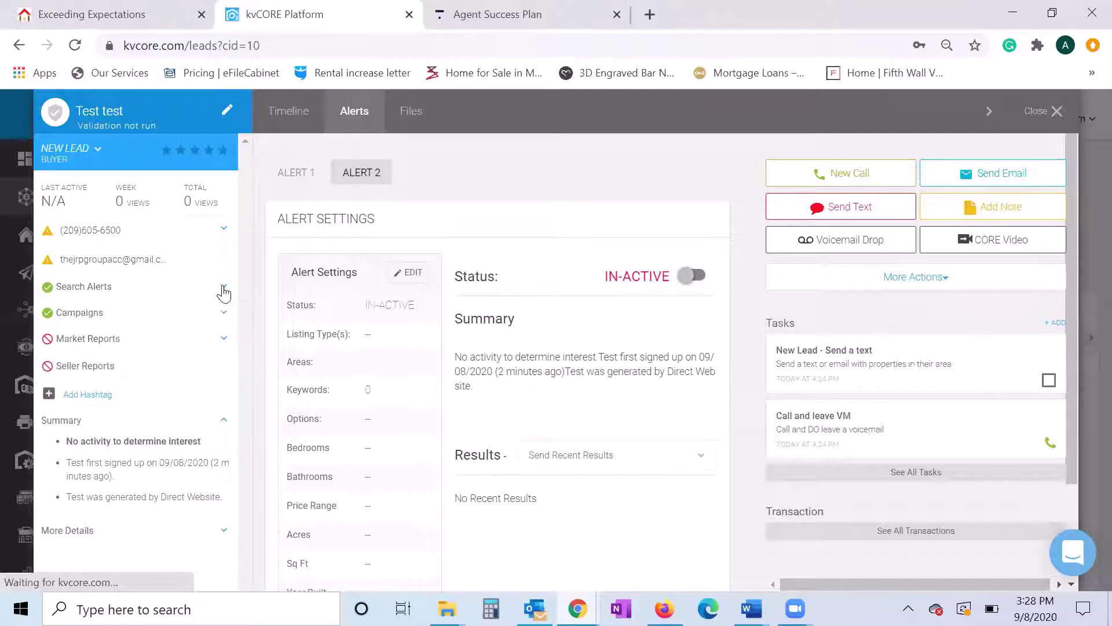
{"action": "left_click", "coordinate": [224, 313]}
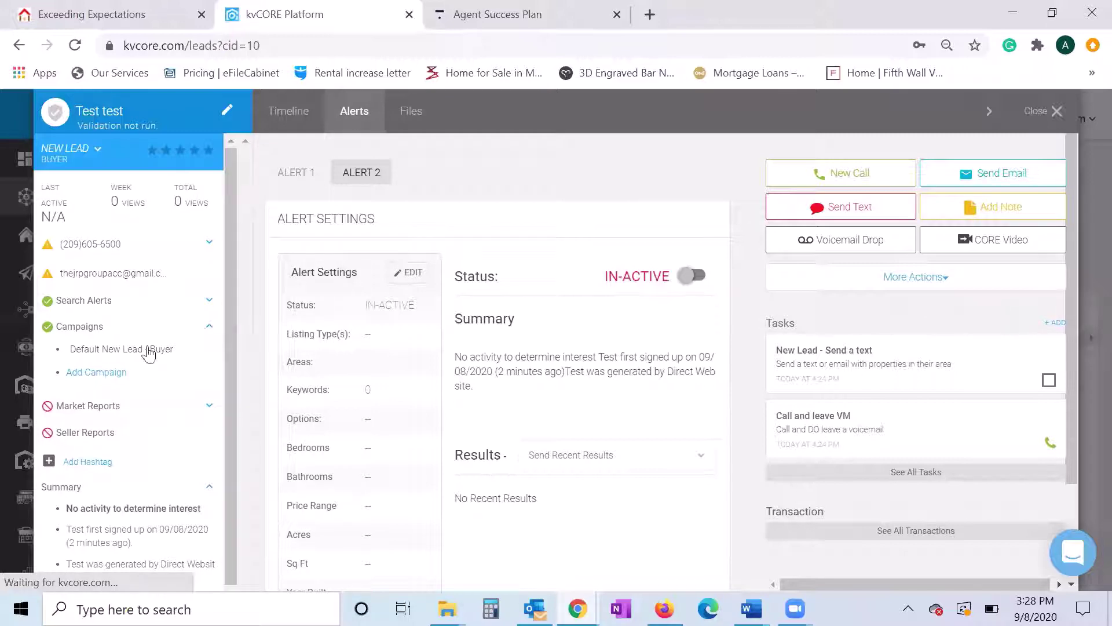
{"action": "mouse_move", "coordinate": [77, 354]}
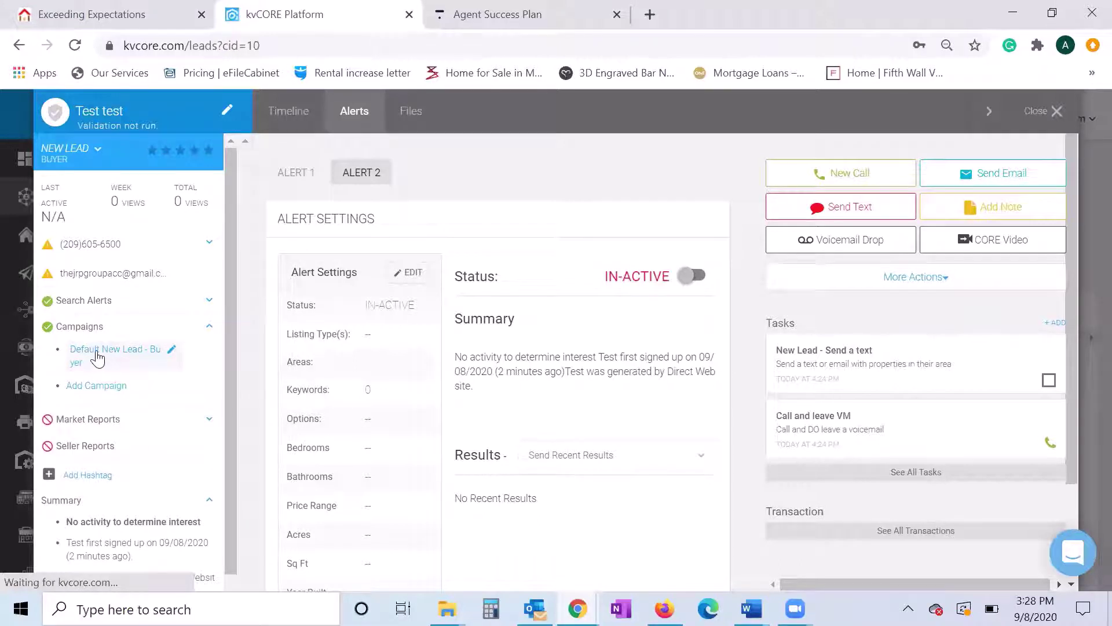
{"action": "left_click", "coordinate": [210, 327]}
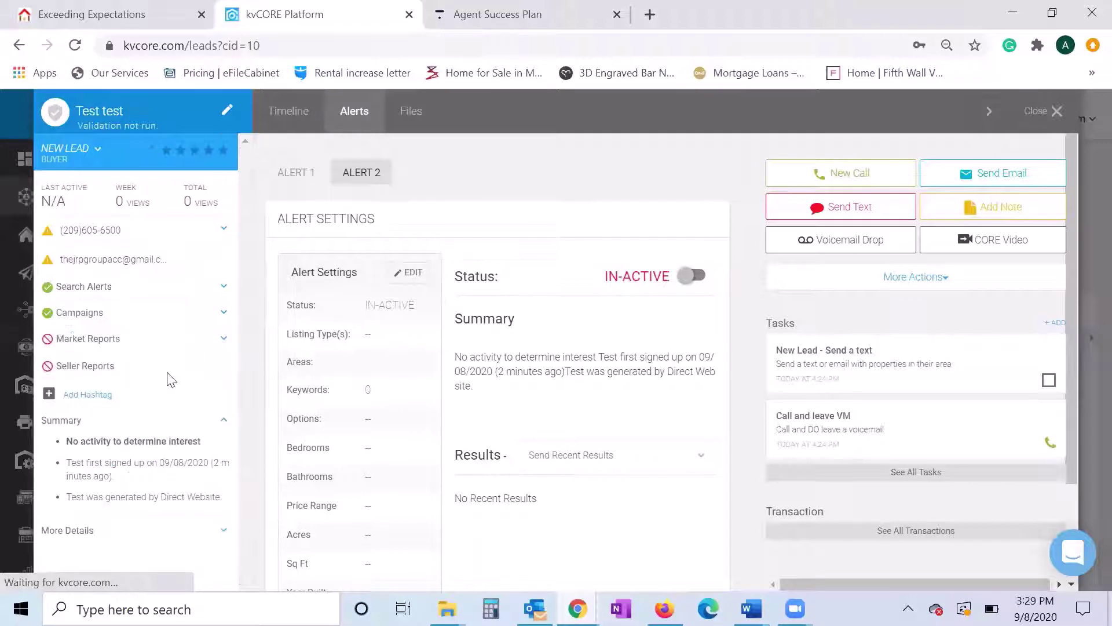
- Start a market report for the lead with location City - Modesto, CA
{"action": "left_click", "coordinate": [223, 342]}
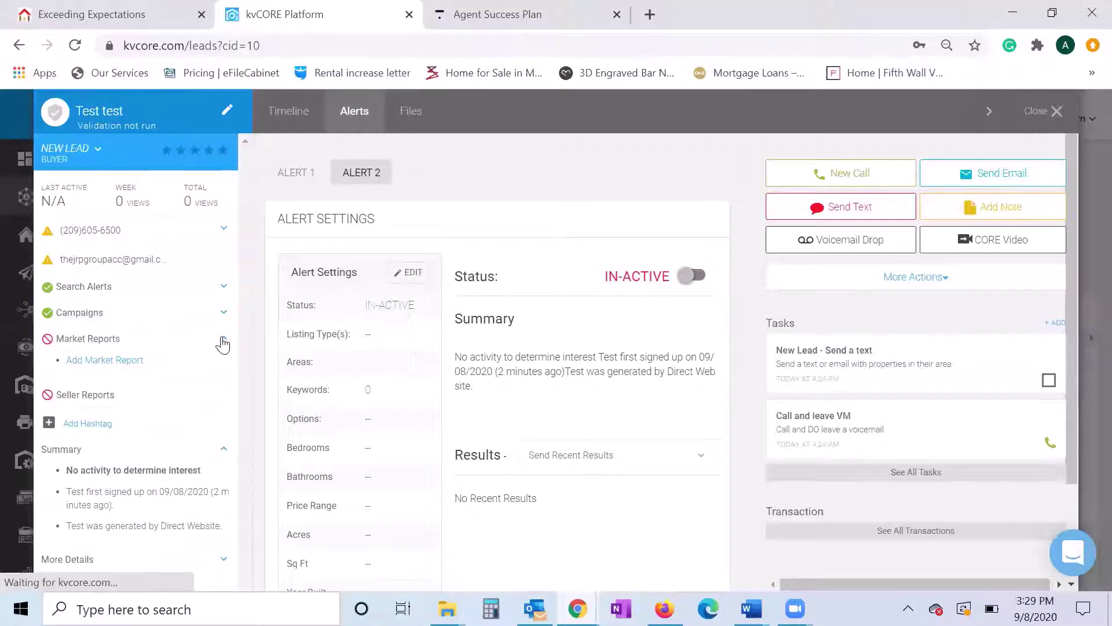
{"action": "left_click", "coordinate": [110, 361]}
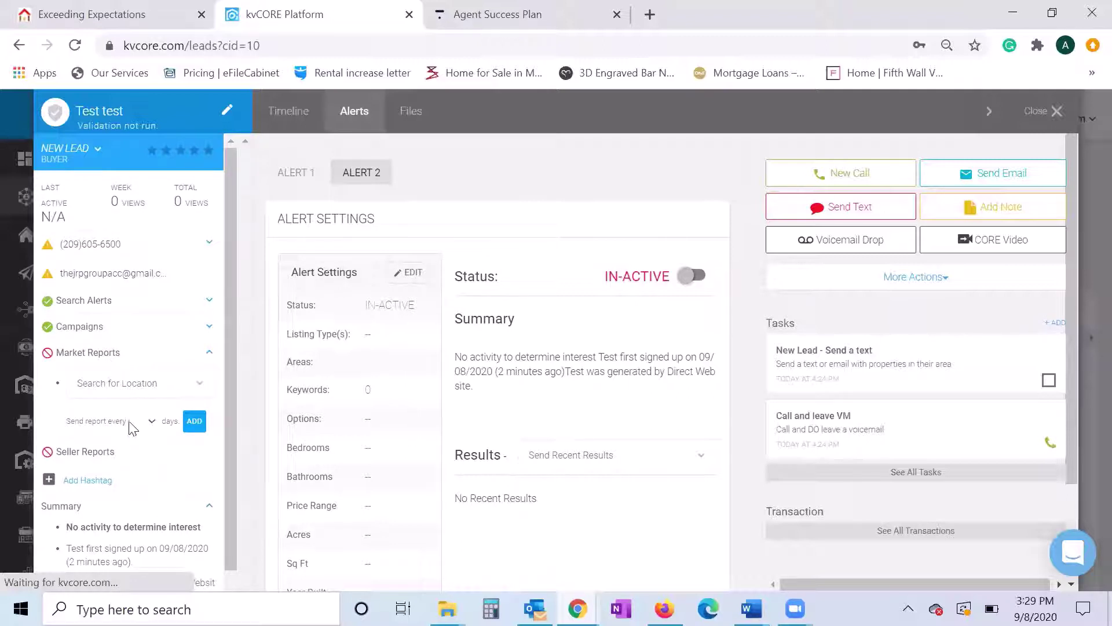
{"action": "left_click", "coordinate": [209, 352]}
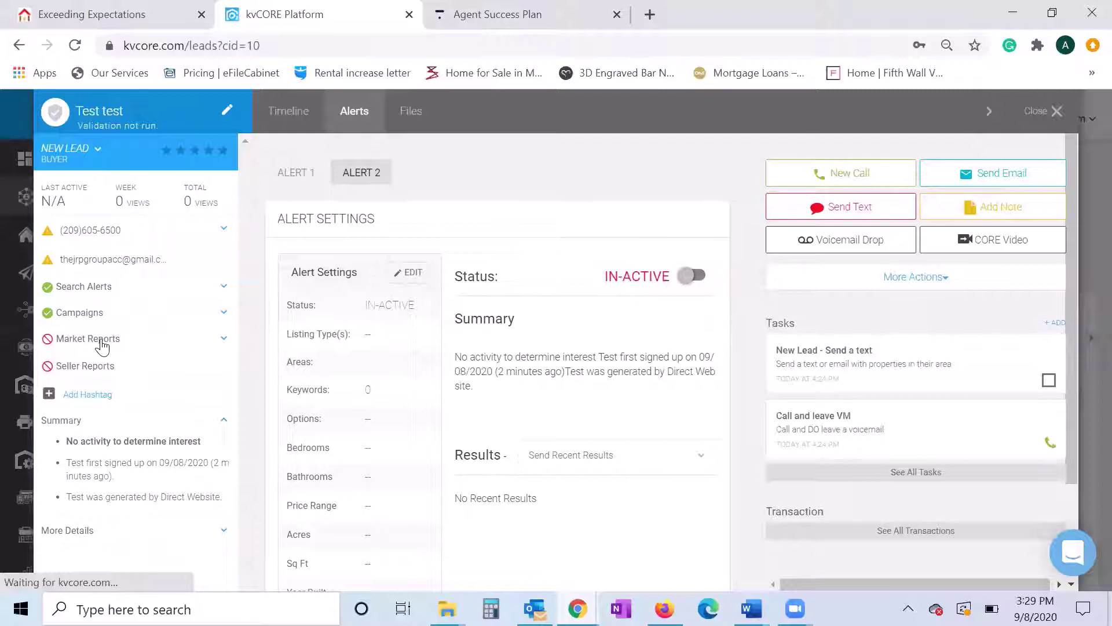
{"action": "left_click", "coordinate": [224, 342]}
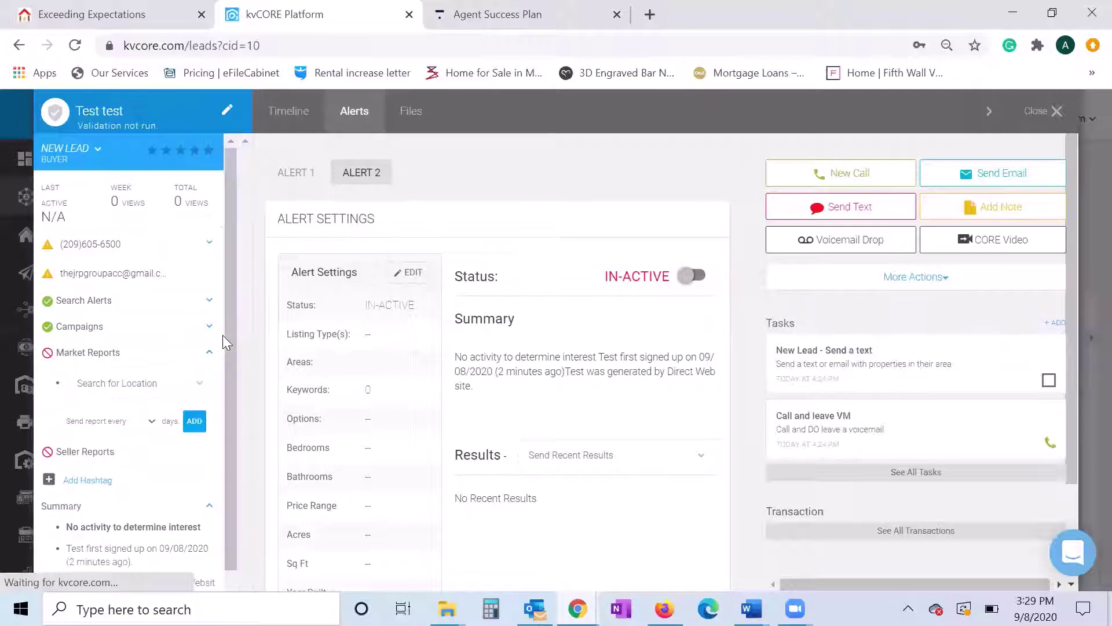
{"action": "scroll", "coordinate": [100, 374], "scroll_direction": "down", "scroll_amount": 1}
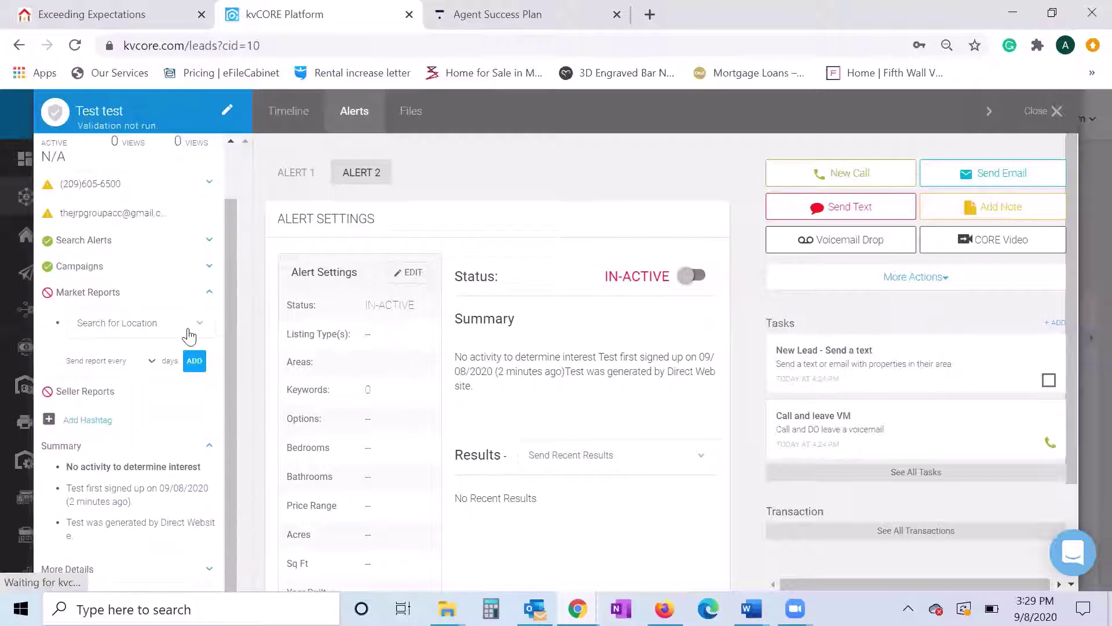
{"action": "left_click", "coordinate": [196, 326]}
{"action": "type", "text": "modes"}
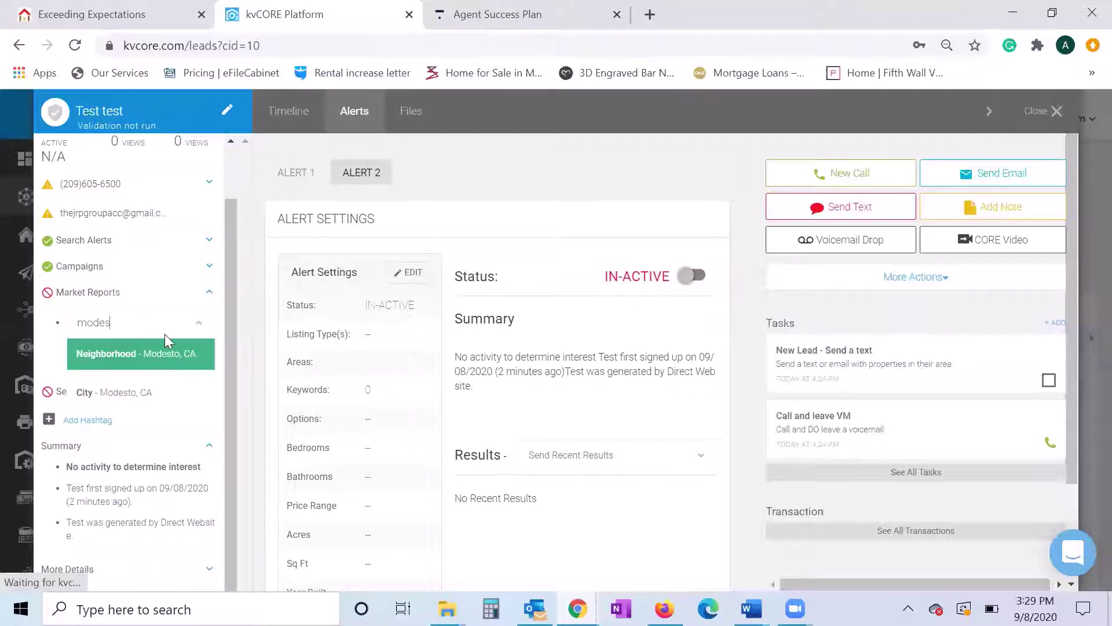
{"action": "left_click", "coordinate": [145, 389]}
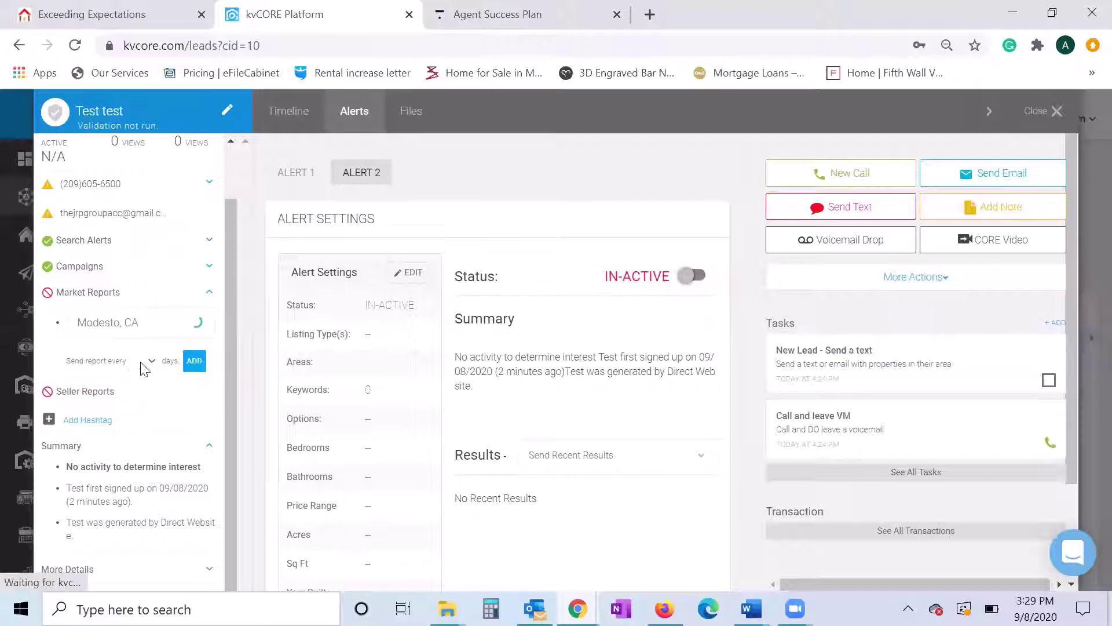
- Set the report to send every 7 days, add it, and collapse Market Reports
{"action": "left_click", "coordinate": [126, 362]}
{"action": "left_click", "coordinate": [108, 360]}
{"action": "left_click", "coordinate": [151, 361]}
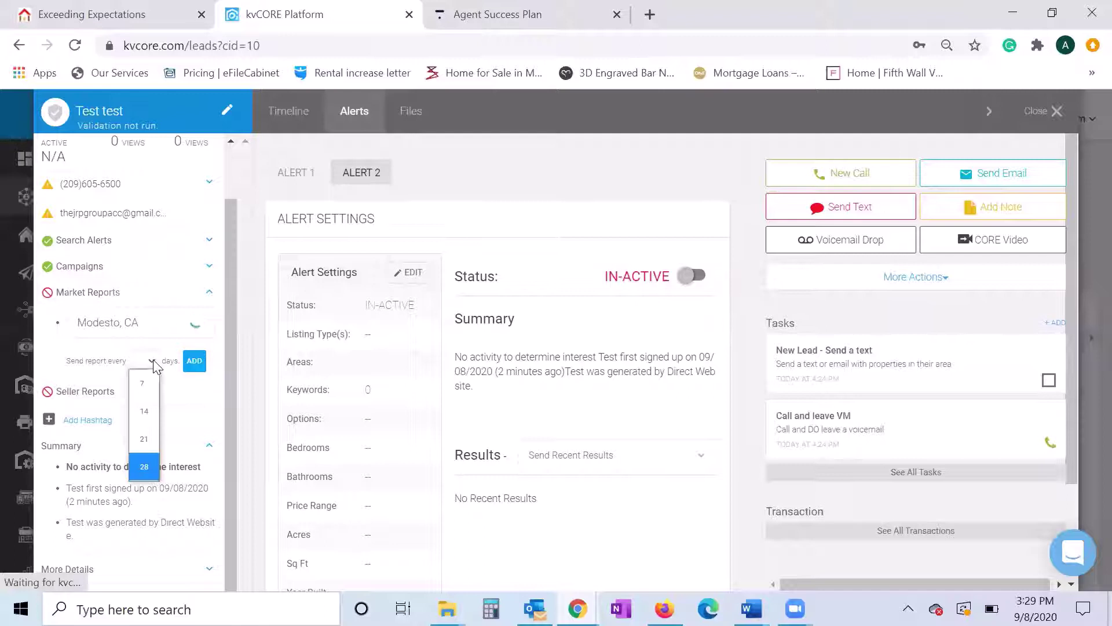
{"action": "left_click", "coordinate": [146, 389]}
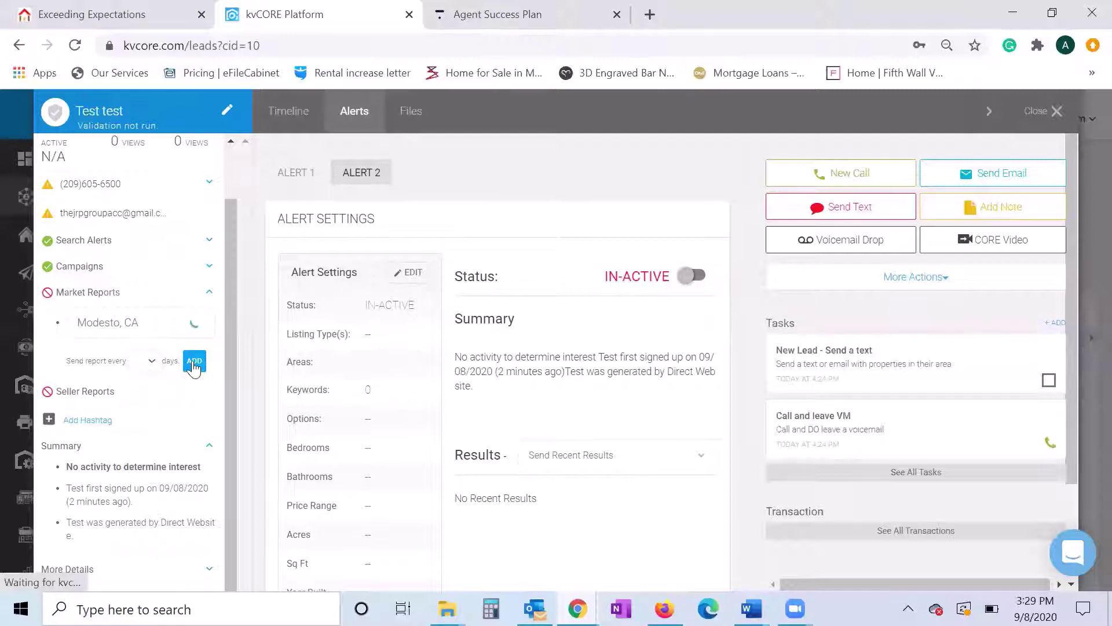
{"action": "left_click", "coordinate": [194, 362]}
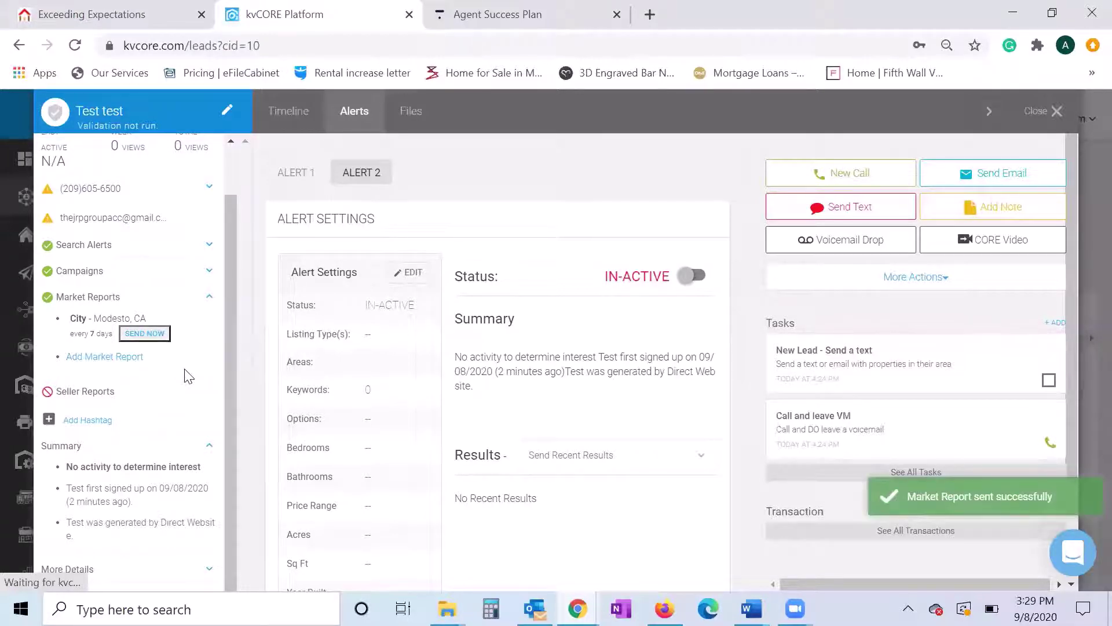
{"action": "scroll", "coordinate": [187, 371], "scroll_direction": "up", "scroll_amount": 1}
{"action": "left_click", "coordinate": [207, 355]}
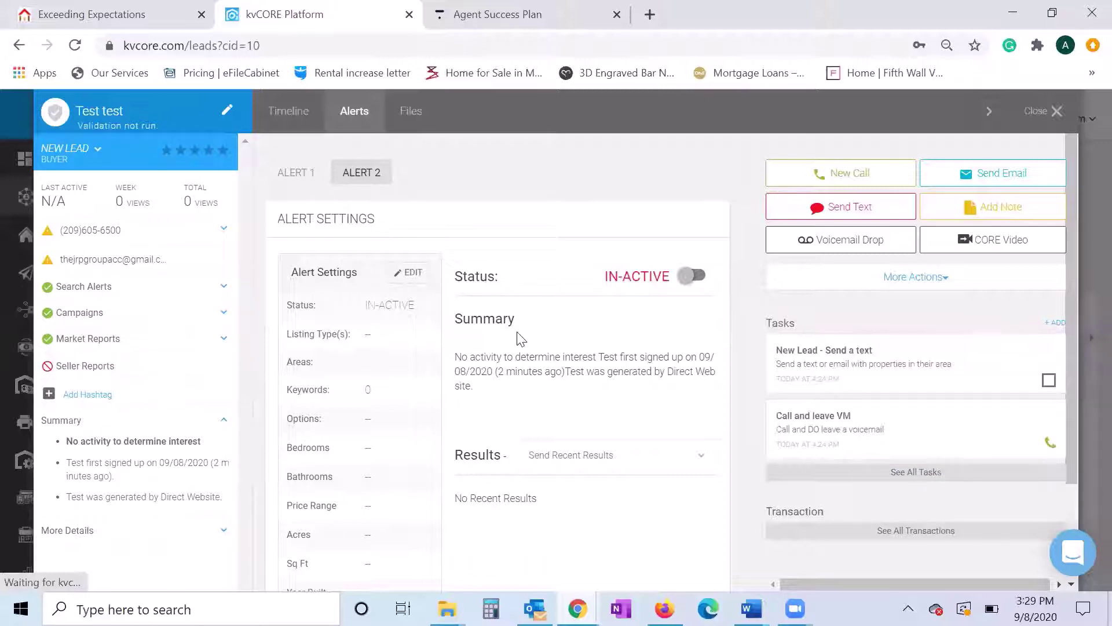
- Load Gmail in a new browser tab
{"action": "left_click", "coordinate": [651, 21]}
{"action": "type", "text": "gmail.com"}
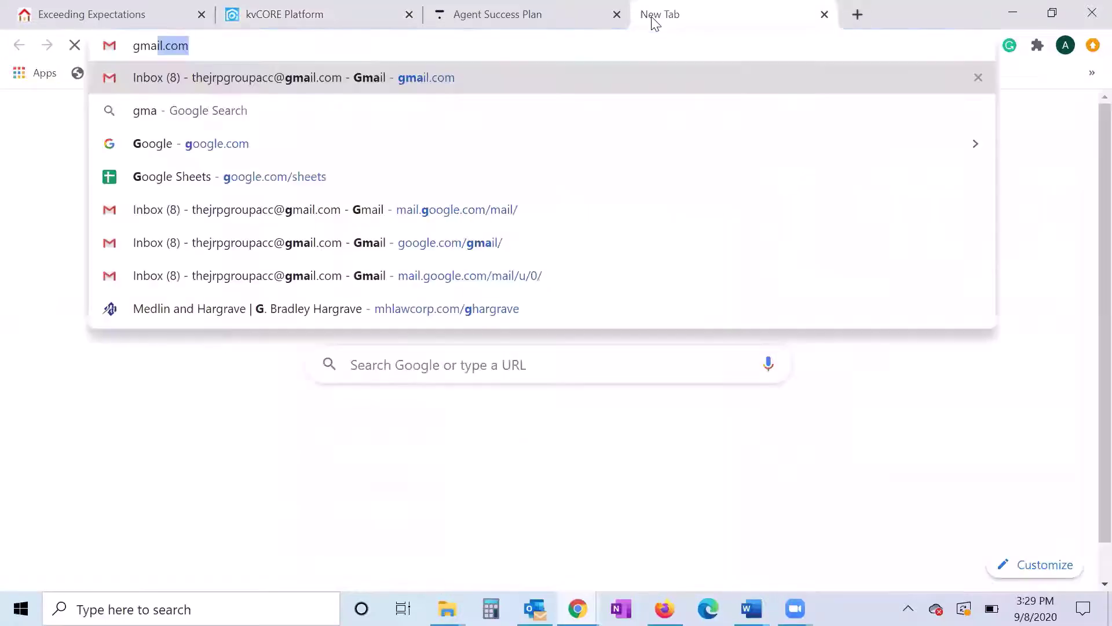
{"action": "key", "text": "Return"}
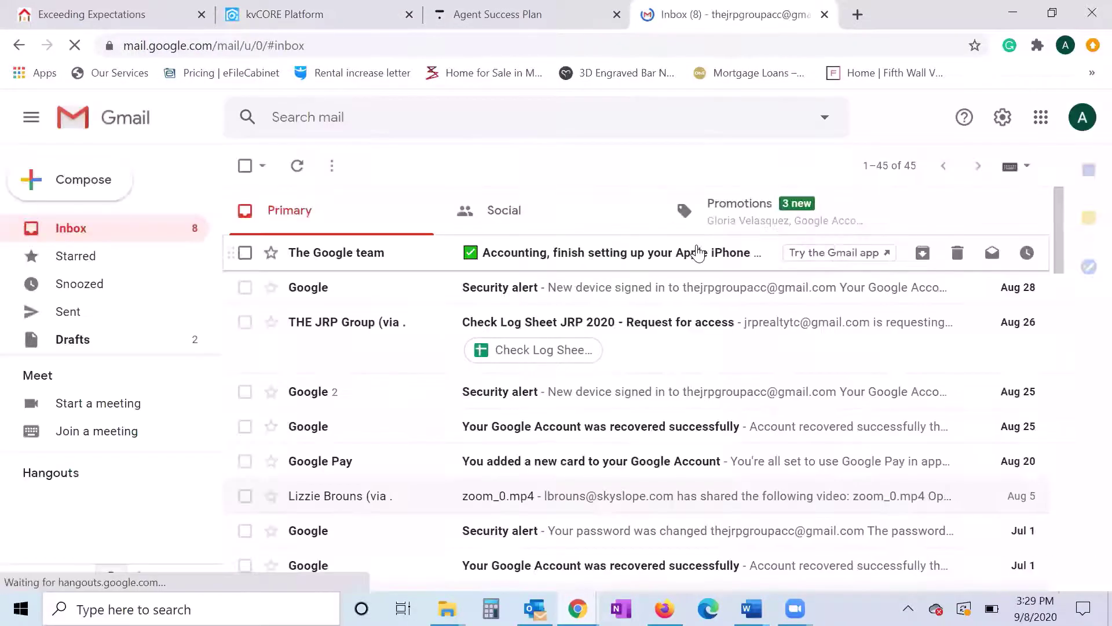
- Switch among the kvCORE, JRP Group website and Gmail tabs, ending on the Gmail inbox
{"action": "left_click", "coordinate": [558, 9]}
{"action": "left_click", "coordinate": [313, 12]}
{"action": "left_click", "coordinate": [71, 13]}
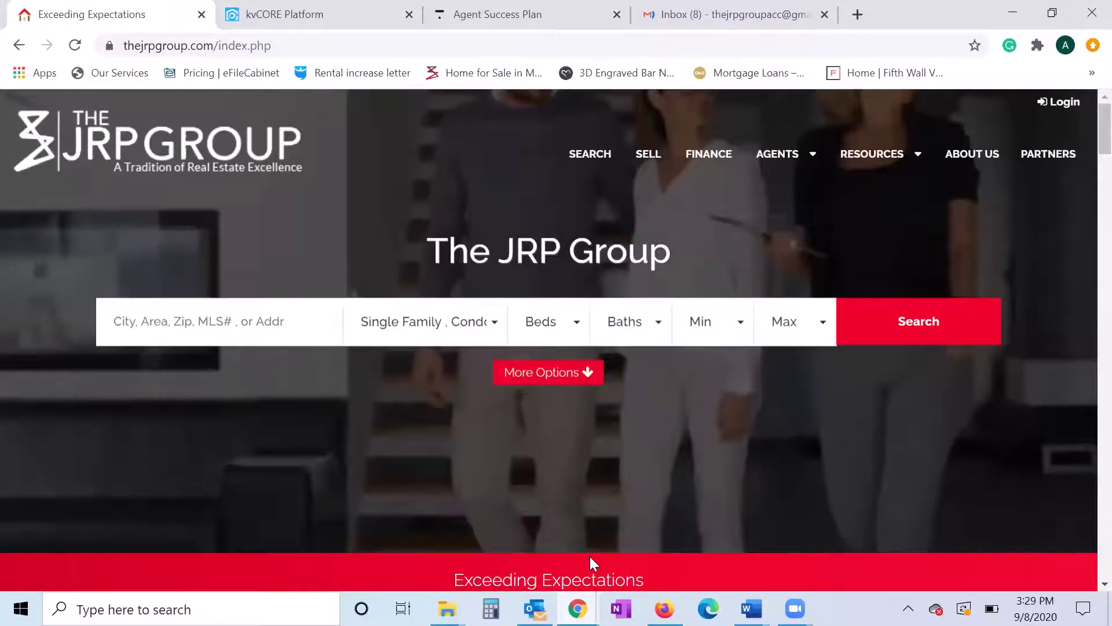
{"action": "key", "text": "ctrl+Tab"}
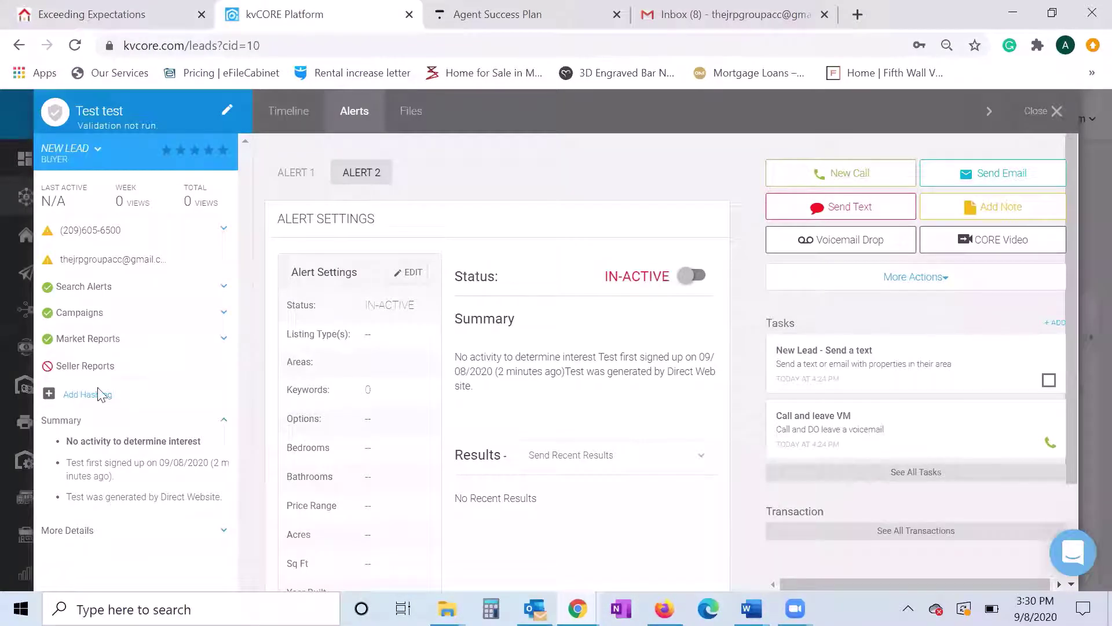
{"action": "left_click", "coordinate": [714, 17]}
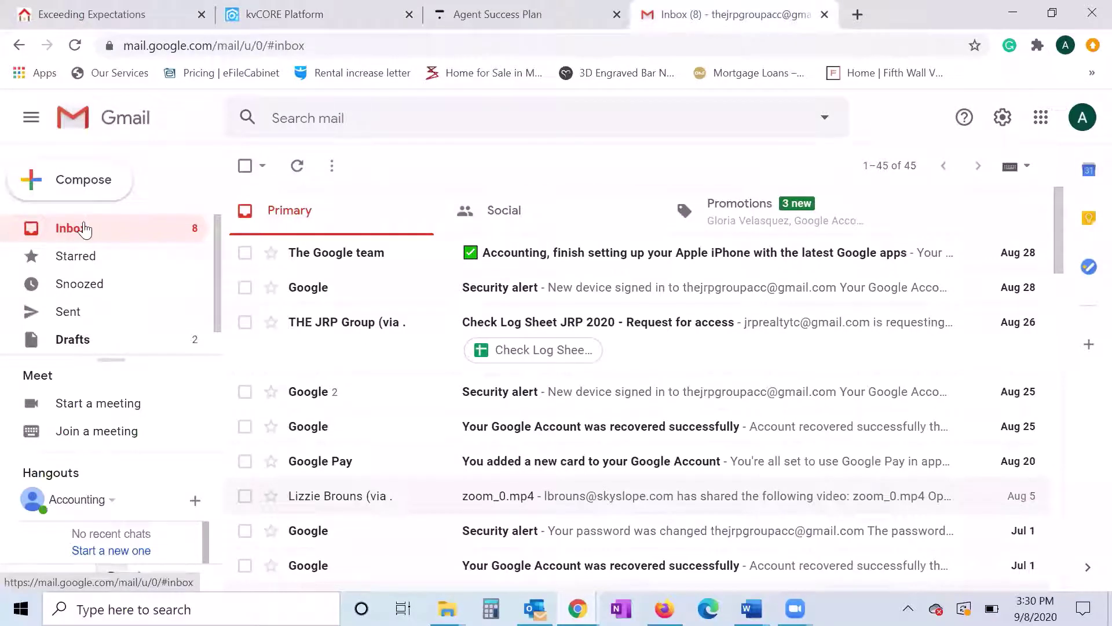
{"action": "left_click", "coordinate": [312, 11]}
{"action": "left_click", "coordinate": [797, 14]}
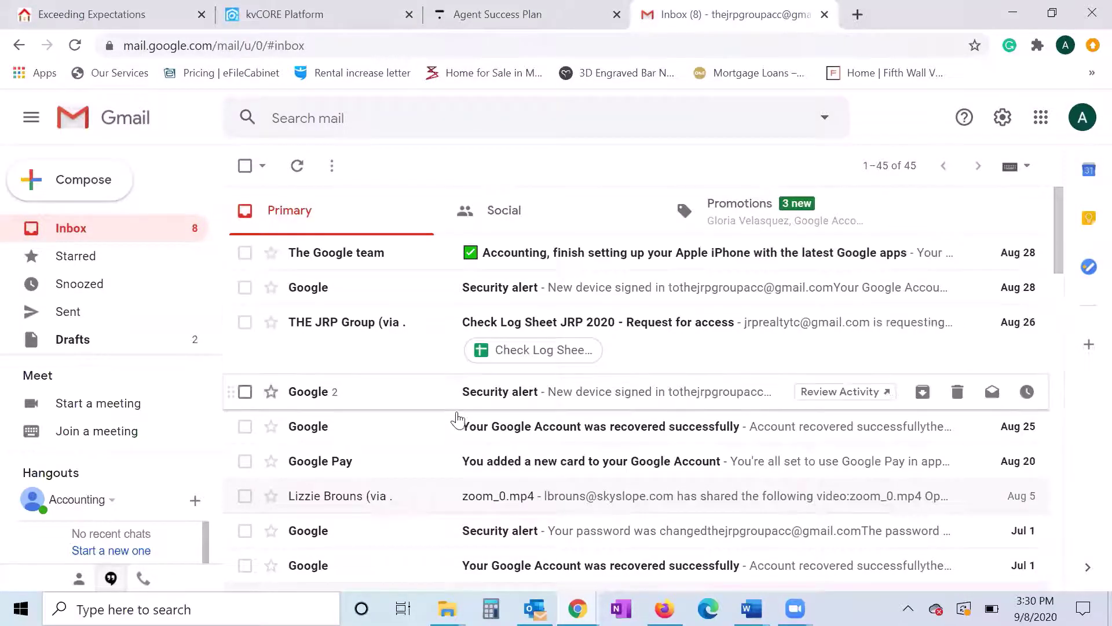
- Back on the kvCORE lead, verify the Modesto report and open a seller report's MLS ID entry
{"action": "left_click", "coordinate": [311, 14]}
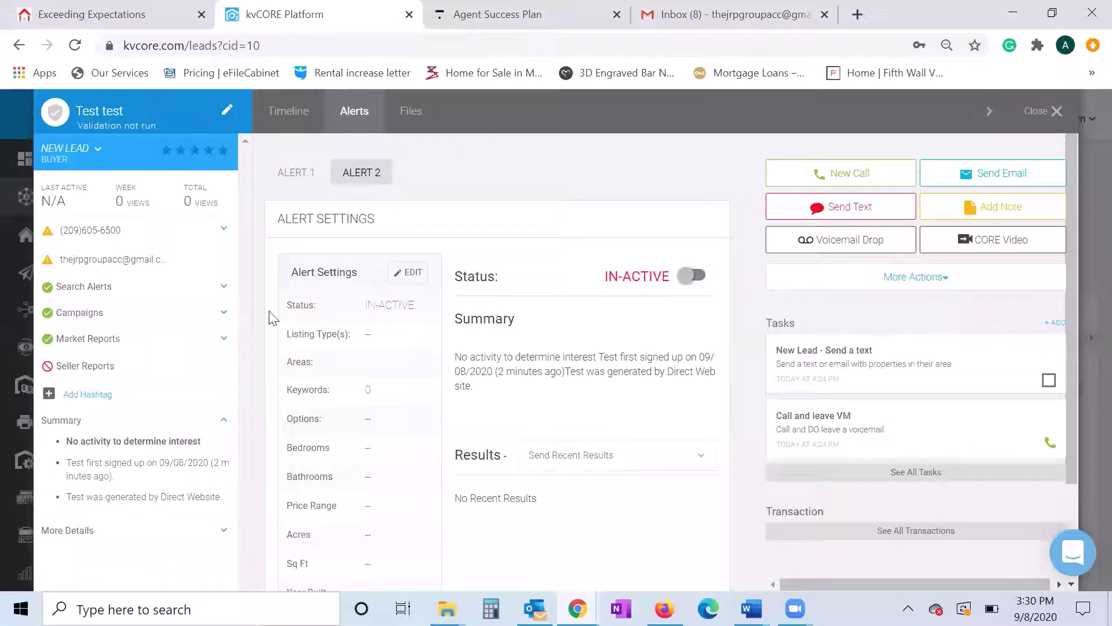
{"action": "left_click", "coordinate": [110, 346]}
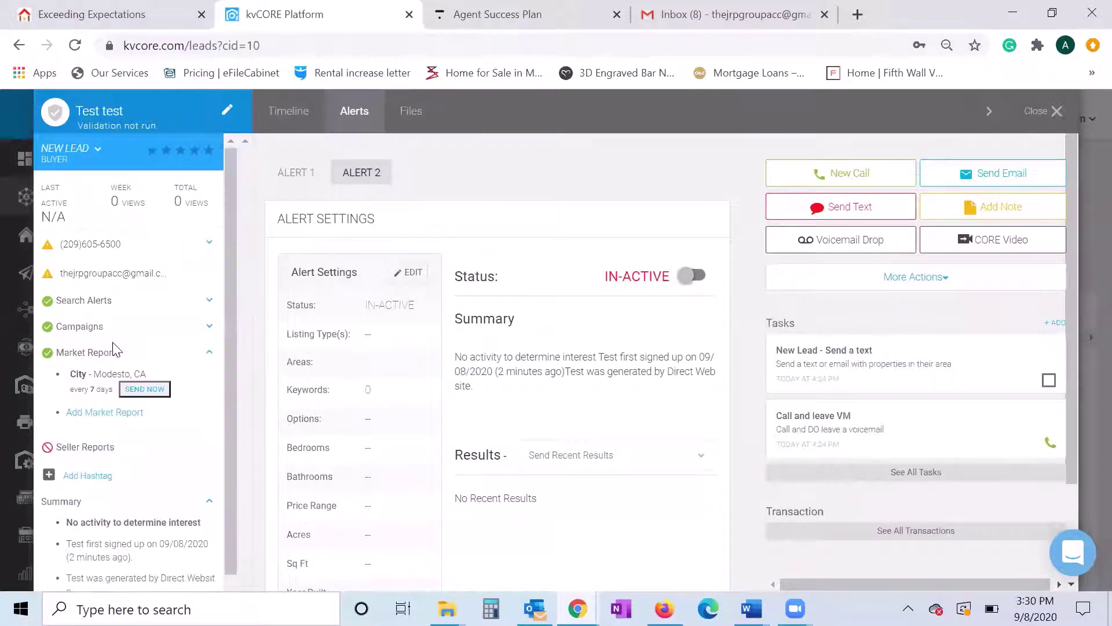
{"action": "left_click", "coordinate": [181, 360]}
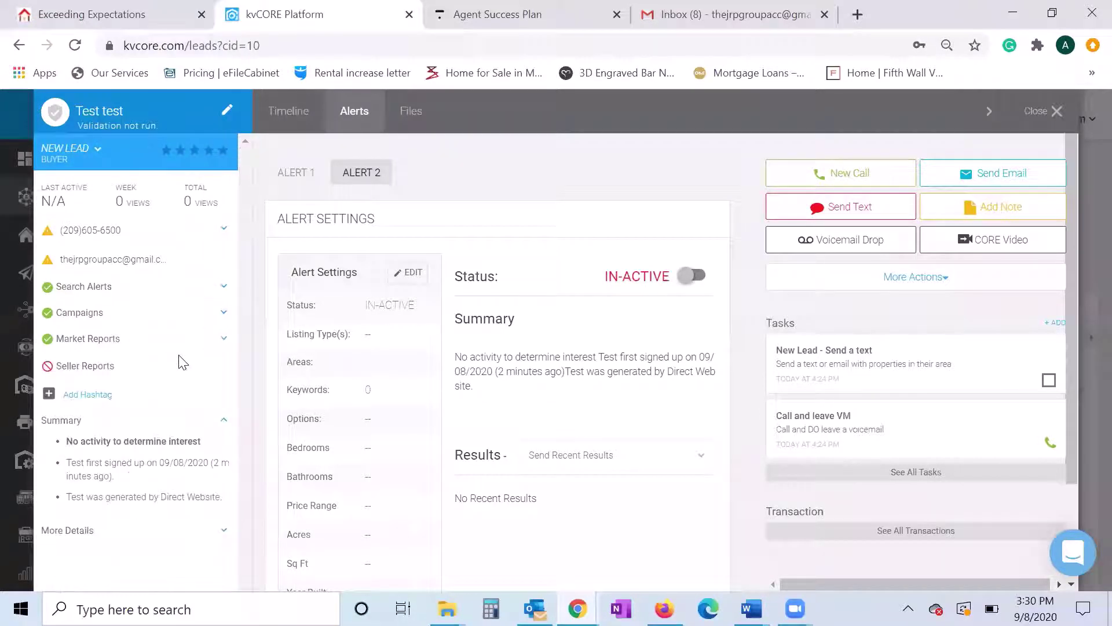
{"action": "left_click", "coordinate": [100, 367]}
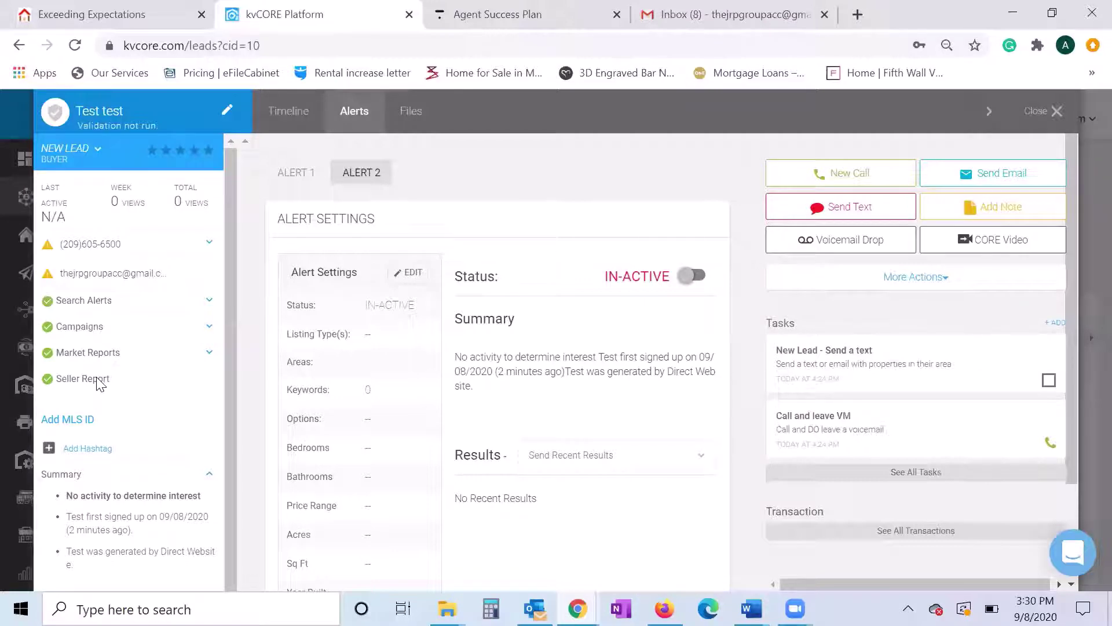
{"action": "left_click", "coordinate": [66, 422]}
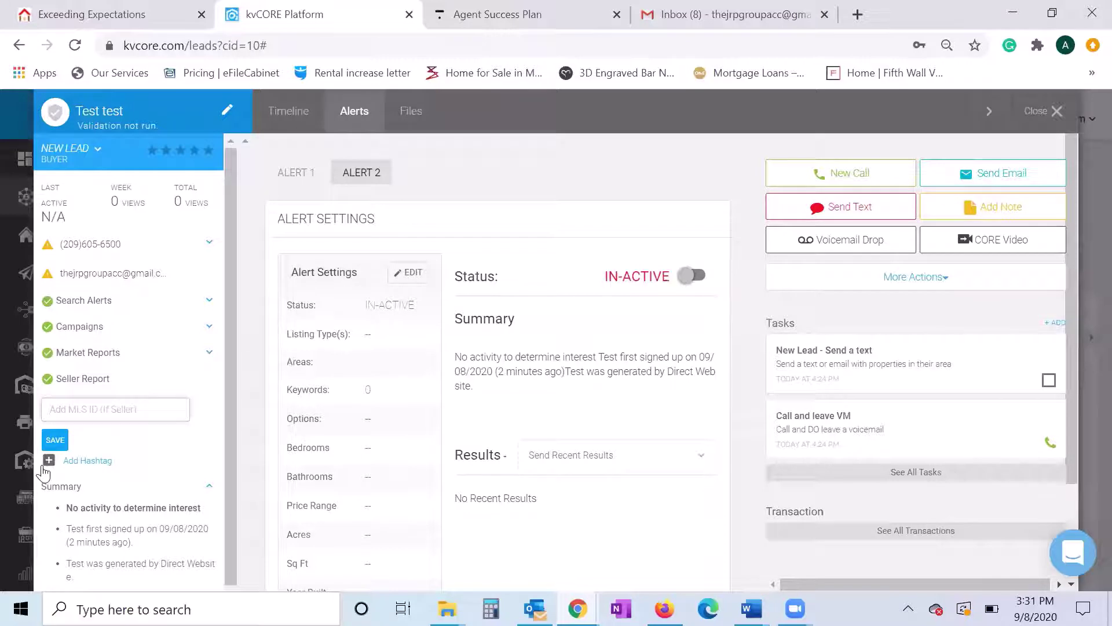
- Cancel the MLS ID entry and tag the lead #123mainstopenhouse, replacing the mistyped #stocktonhouse
{"action": "left_click", "coordinate": [84, 464]}
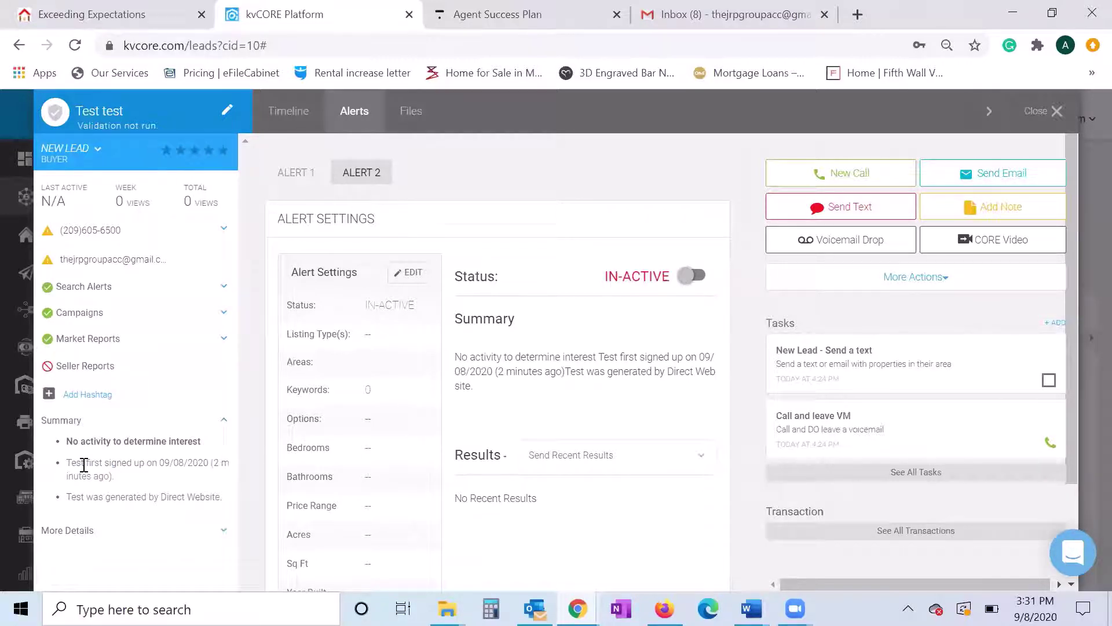
{"action": "left_click", "coordinate": [88, 393]}
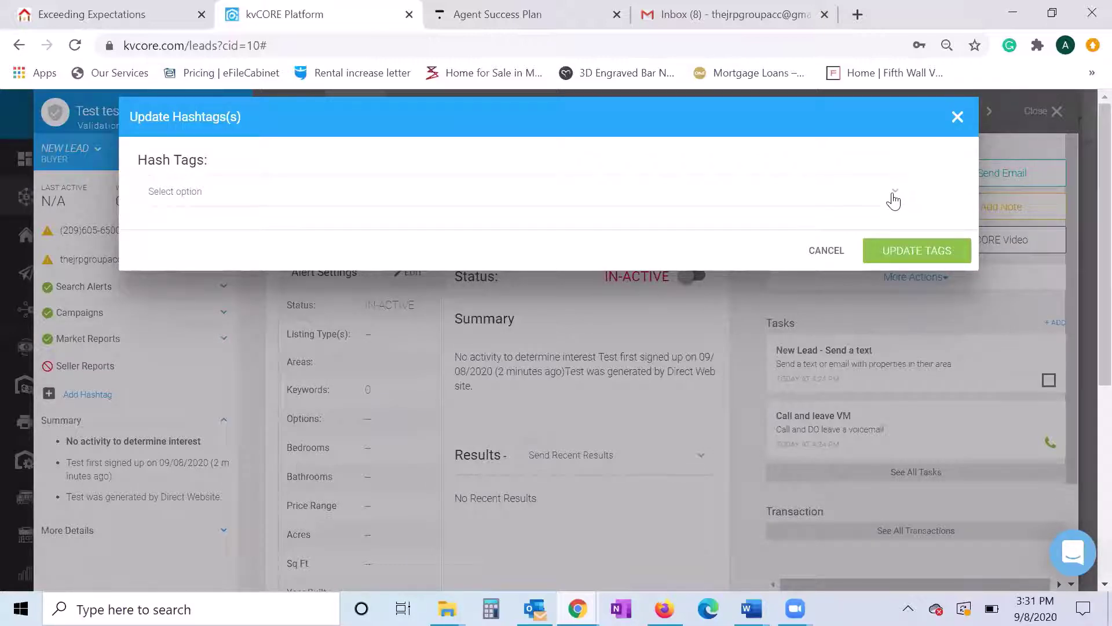
{"action": "left_click", "coordinate": [873, 200]}
{"action": "type", "text": "#stoc"}
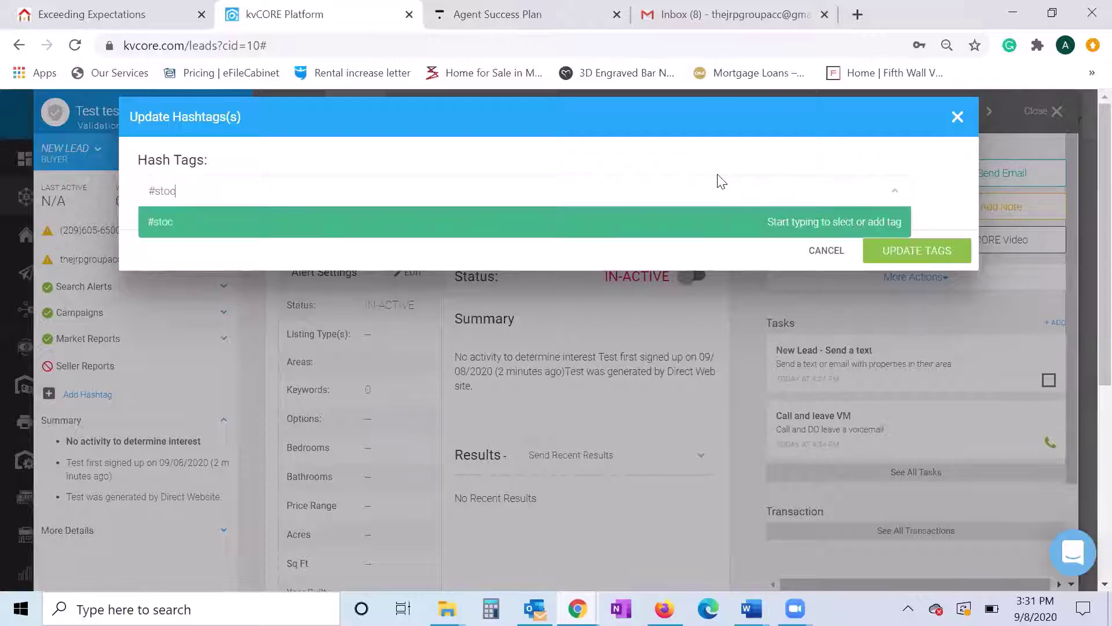
{"action": "type", "text": "ktonhouse"}
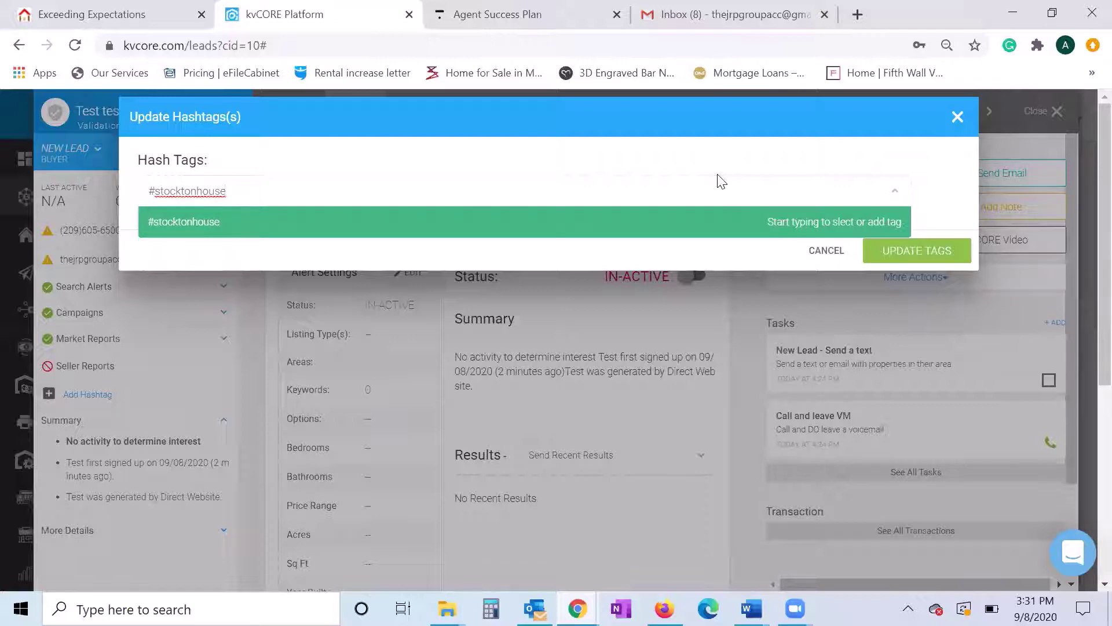
{"action": "key", "text": "BackSpace"}
{"action": "key", "text": "BackSpace"}
{"action": "key", "text": "BackSpace"}
{"action": "key", "text": "BackSpace"}
{"action": "key", "text": "BackSpace"}
{"action": "key", "text": "BackSpace"}
{"action": "key", "text": "BackSpace"}
{"action": "key", "text": "BackSpace"}
{"action": "key", "text": "BackSpace"}
{"action": "key", "text": "BackSpace"}
{"action": "key", "text": "BackSpace"}
{"action": "key", "text": "BackSpace"}
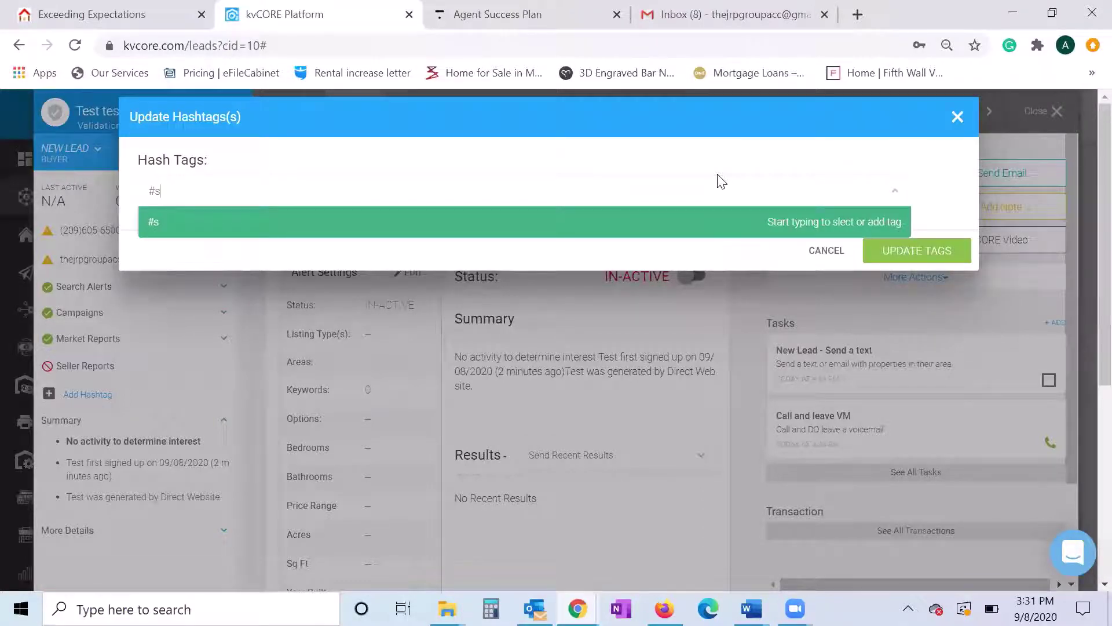
{"action": "key", "text": "BackSpace"}
{"action": "type", "text": "123mainst"}
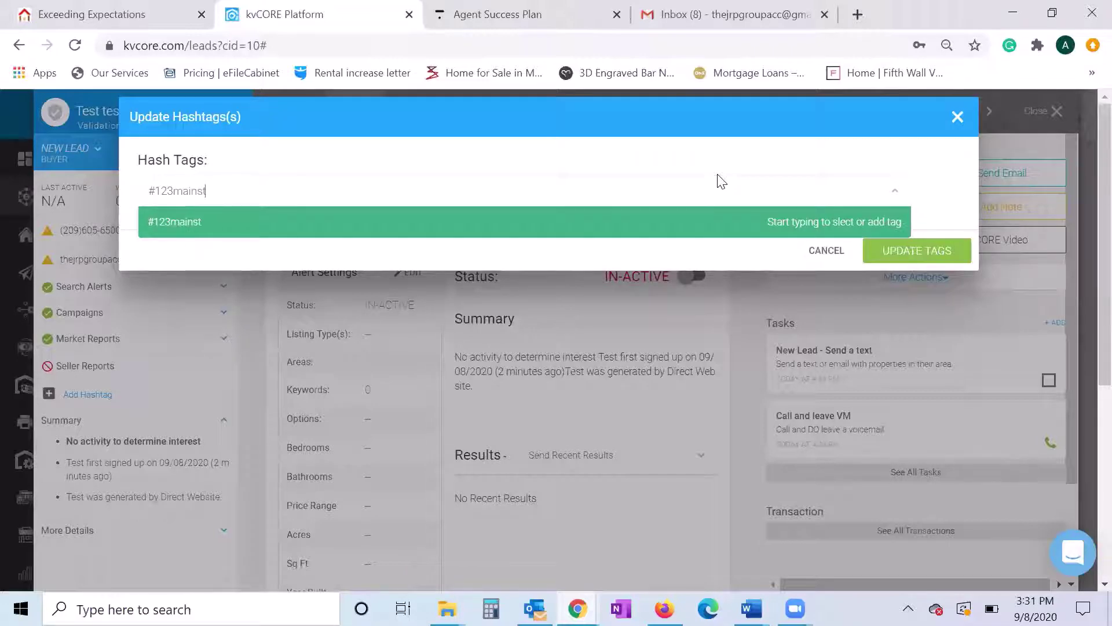
{"action": "type", "text": "openhouse"}
{"action": "left_click", "coordinate": [691, 236]}
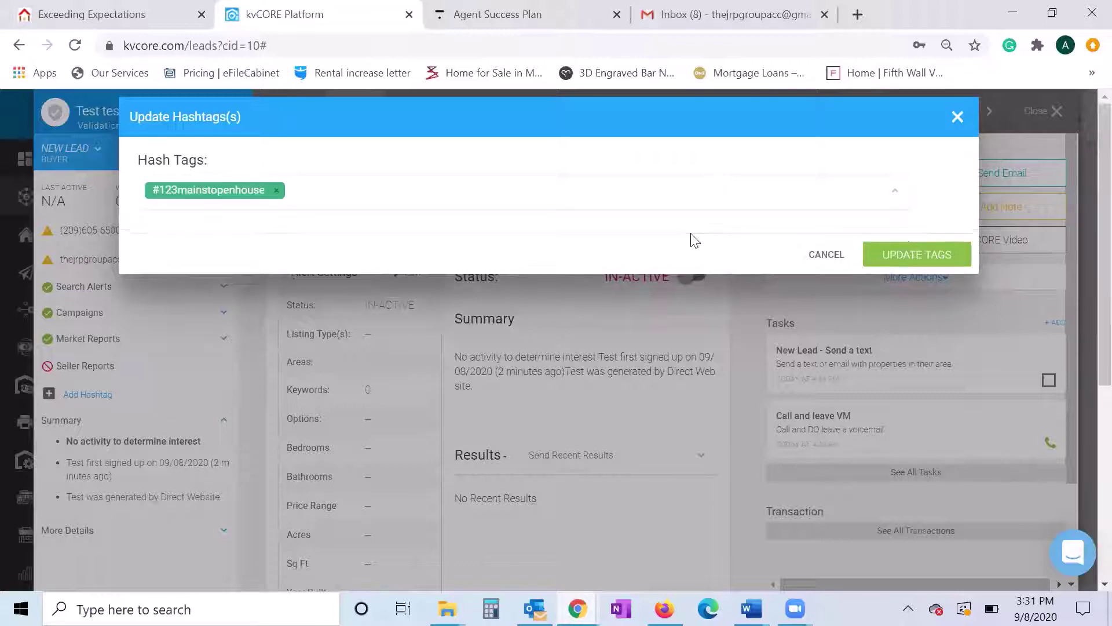
{"action": "left_click", "coordinate": [927, 250]}
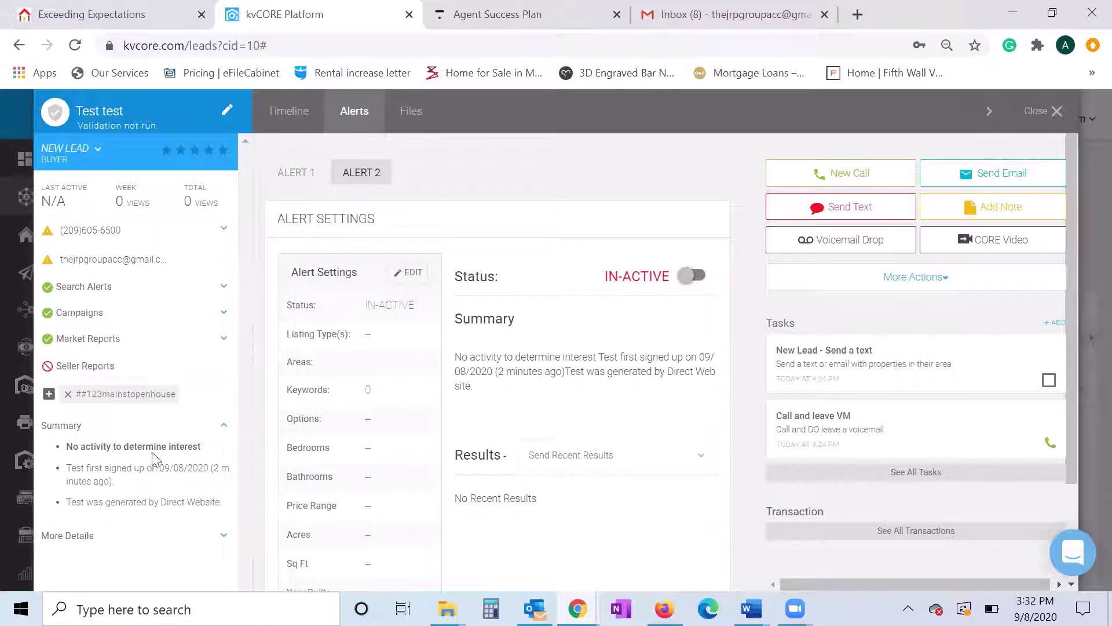
- Collapse the Summary notes and expand More Details, scrolling down through the lead's fields
{"action": "left_click", "coordinate": [219, 432]}
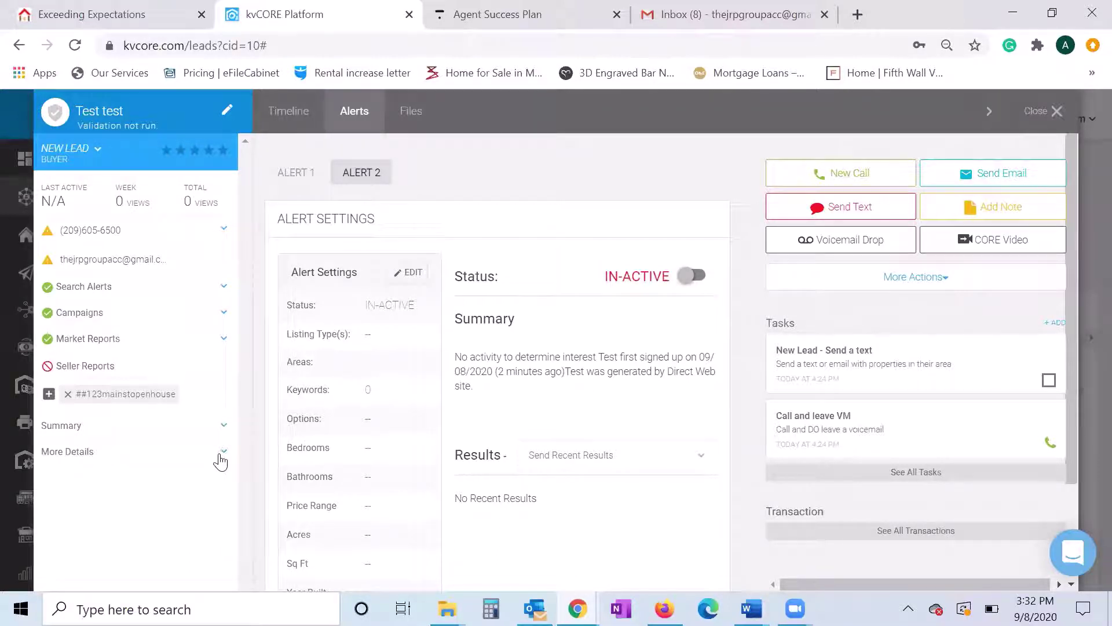
{"action": "left_click", "coordinate": [219, 456]}
{"action": "scroll", "coordinate": [211, 348], "scroll_direction": "down", "scroll_amount": 2}
{"action": "scroll", "coordinate": [211, 346], "scroll_direction": "down", "scroll_amount": 2}
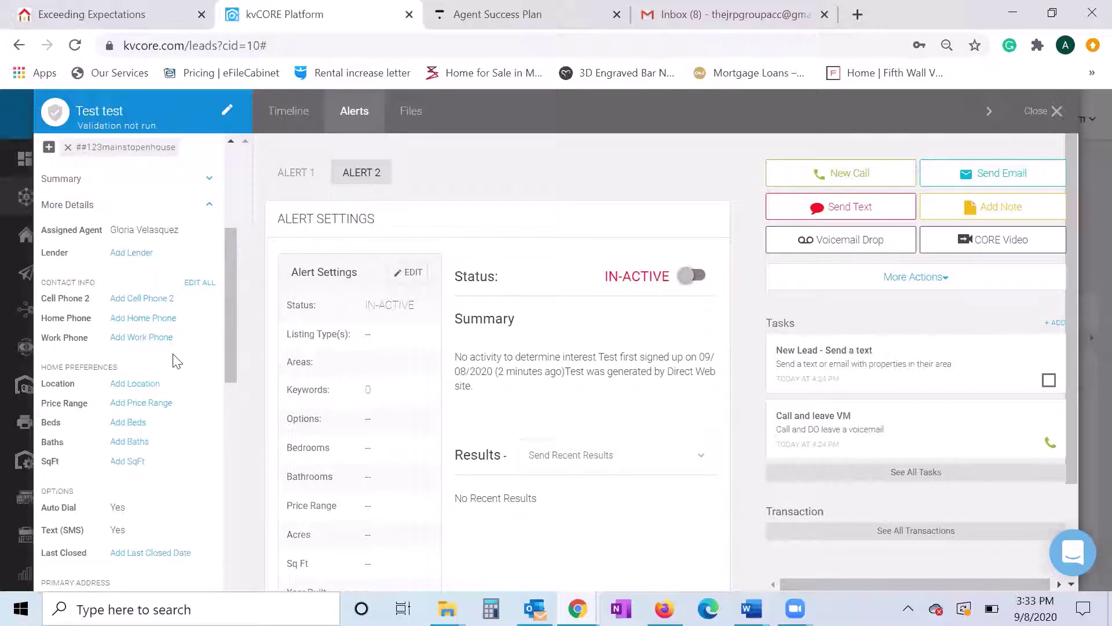
{"action": "scroll", "coordinate": [174, 359], "scroll_direction": "down", "scroll_amount": 2}
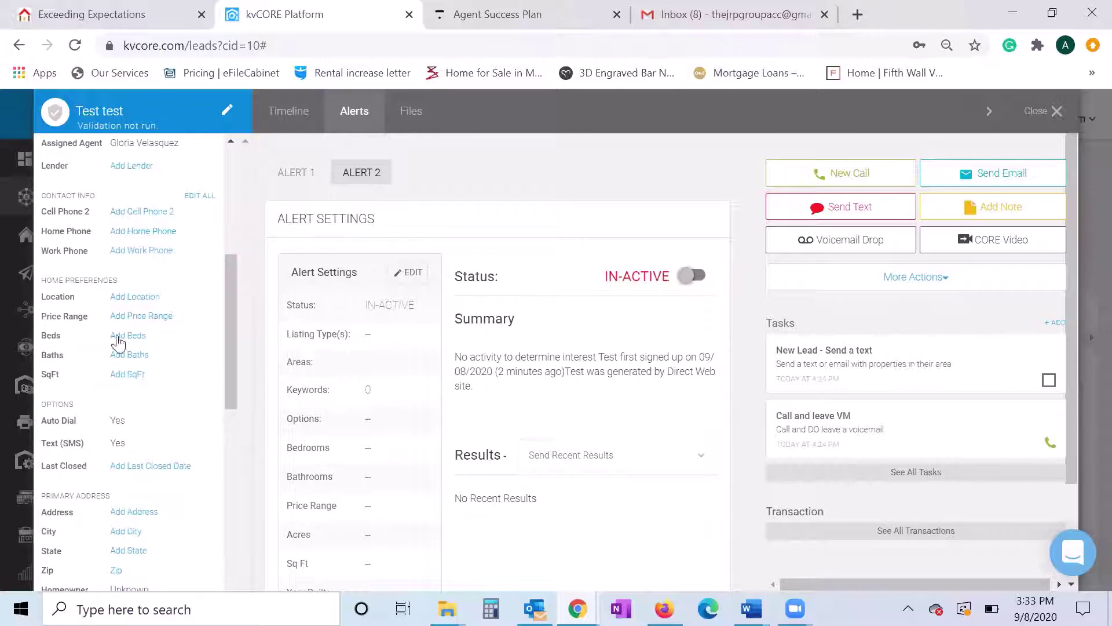
{"action": "scroll", "coordinate": [174, 351], "scroll_direction": "down", "scroll_amount": 2}
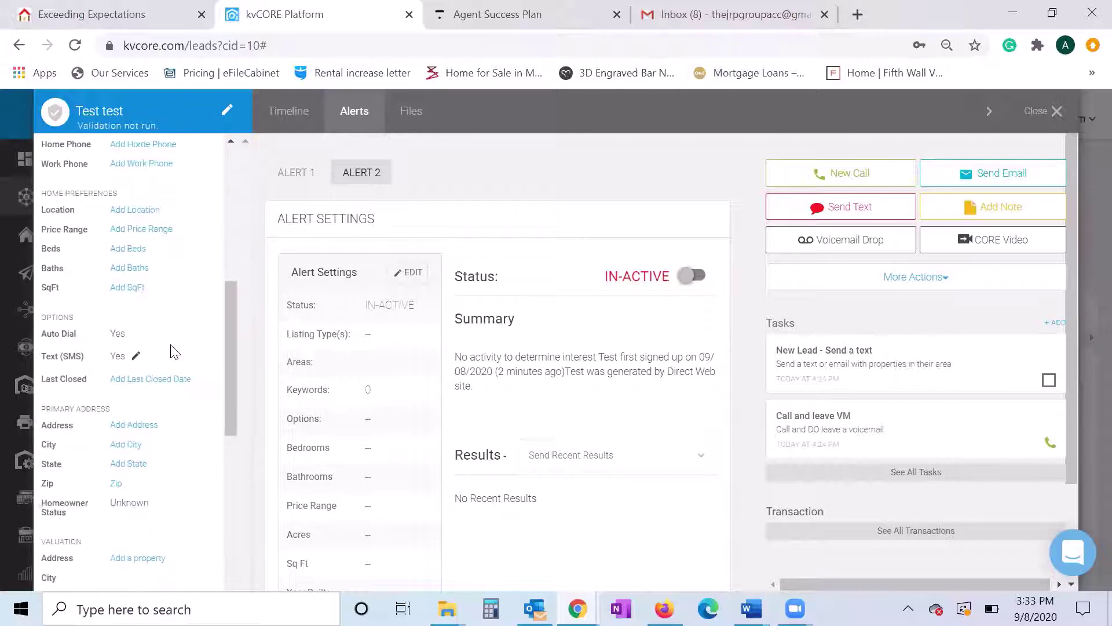
{"action": "scroll", "coordinate": [174, 351], "scroll_direction": "down", "scroll_amount": 4}
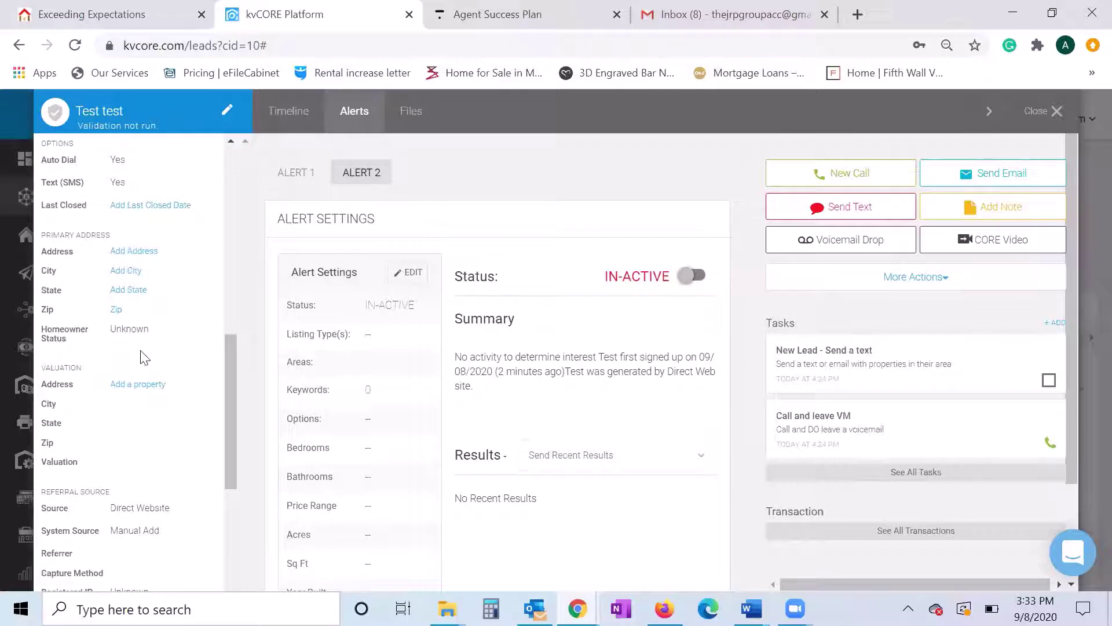
{"action": "scroll", "coordinate": [133, 458], "scroll_direction": "down", "scroll_amount": 4}
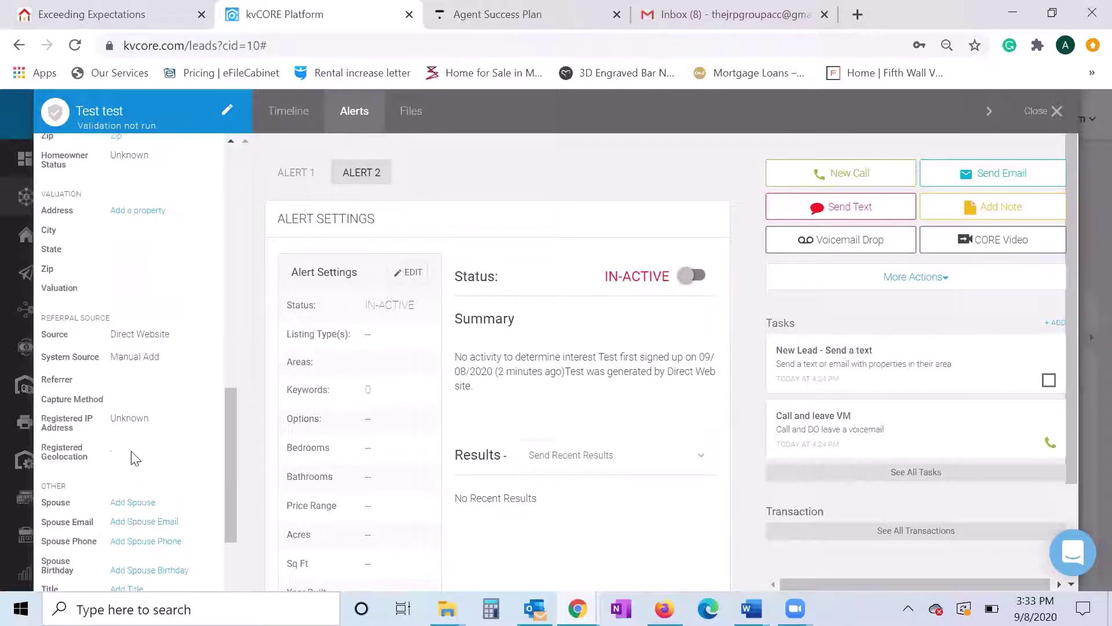
{"action": "scroll", "coordinate": [132, 457], "scroll_direction": "down", "scroll_amount": 6}
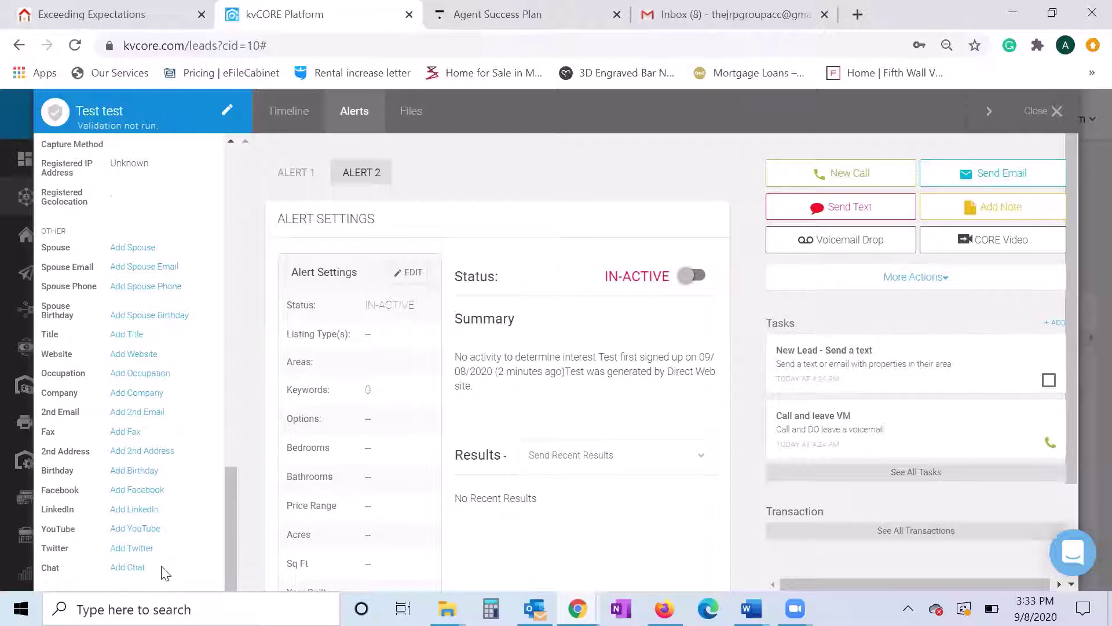
- Scroll back over the contact and preference details, then collapse More Details
{"action": "scroll", "coordinate": [146, 495], "scroll_direction": "up", "scroll_amount": 3}
{"action": "scroll", "coordinate": [146, 495], "scroll_direction": "up", "scroll_amount": 10}
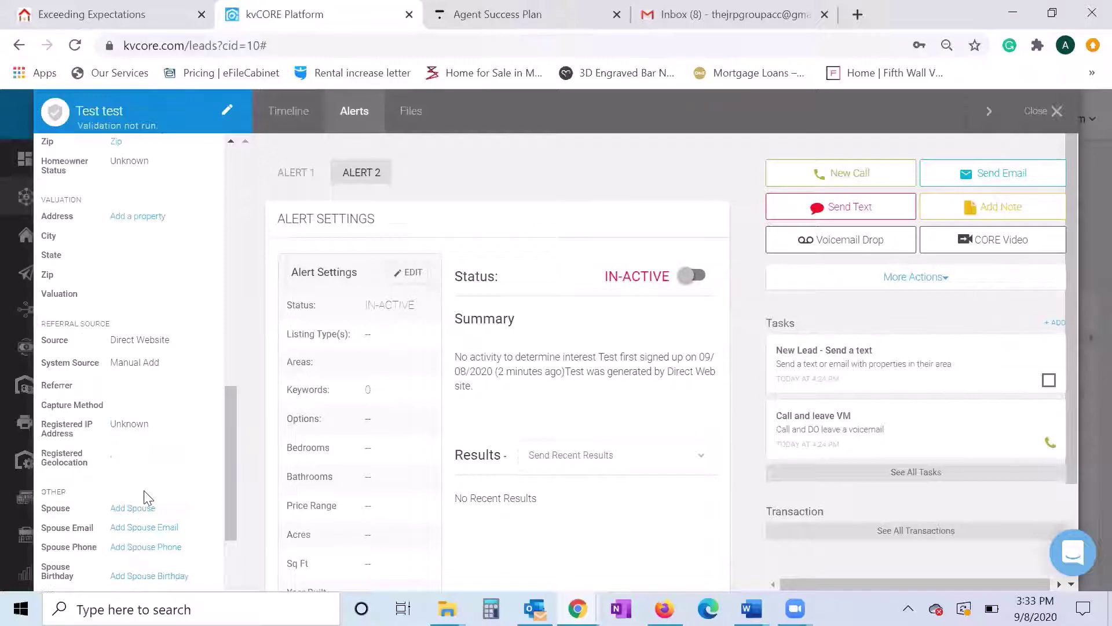
{"action": "scroll", "coordinate": [145, 508], "scroll_direction": "up", "scroll_amount": 1}
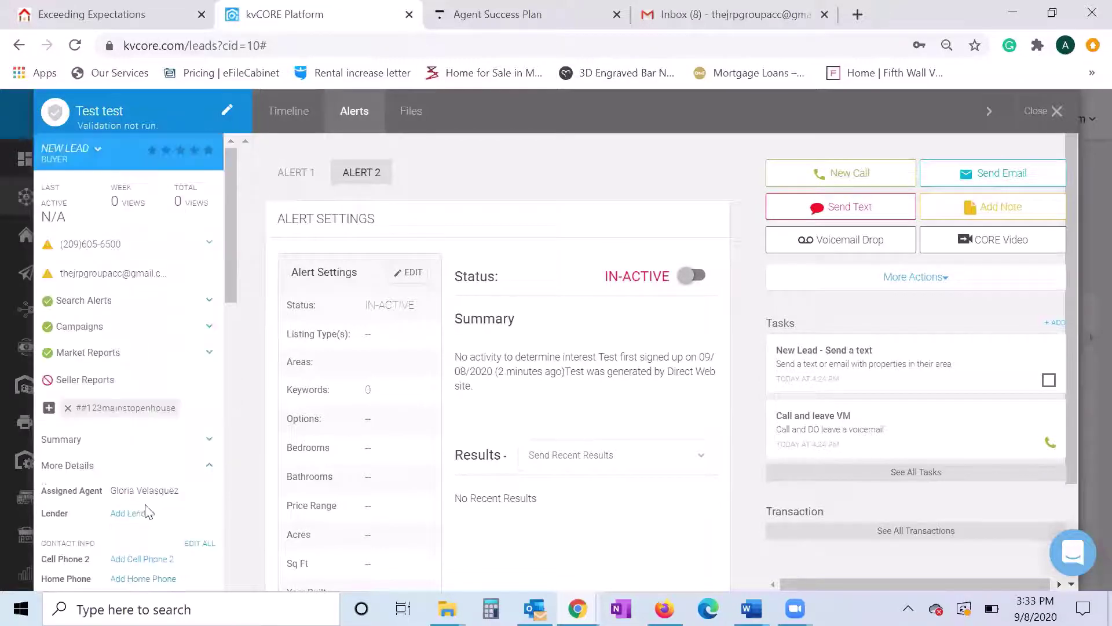
{"action": "scroll", "coordinate": [149, 504], "scroll_direction": "down", "scroll_amount": 5}
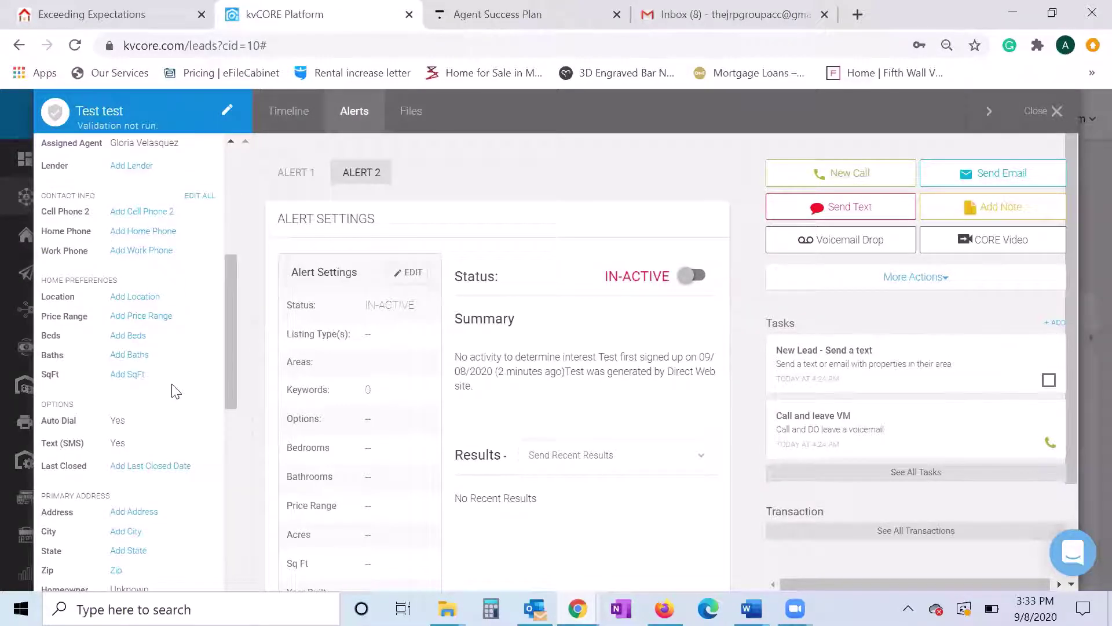
{"action": "scroll", "coordinate": [174, 391], "scroll_direction": "down", "scroll_amount": 5}
{"action": "scroll", "coordinate": [173, 391], "scroll_direction": "down", "scroll_amount": 5}
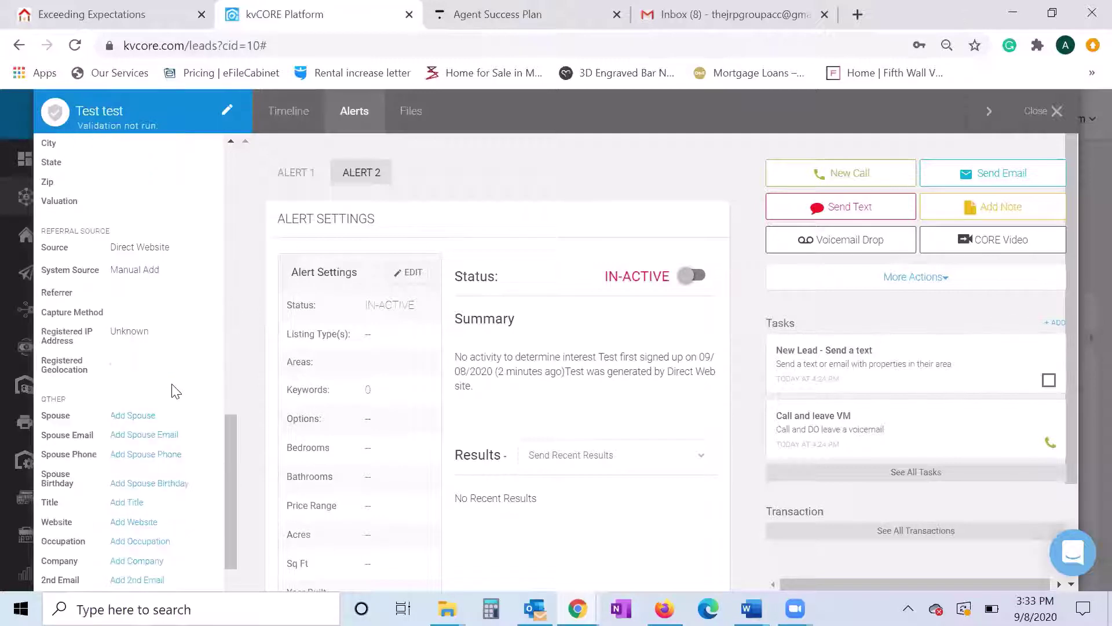
{"action": "scroll", "coordinate": [174, 391], "scroll_direction": "up", "scroll_amount": 15}
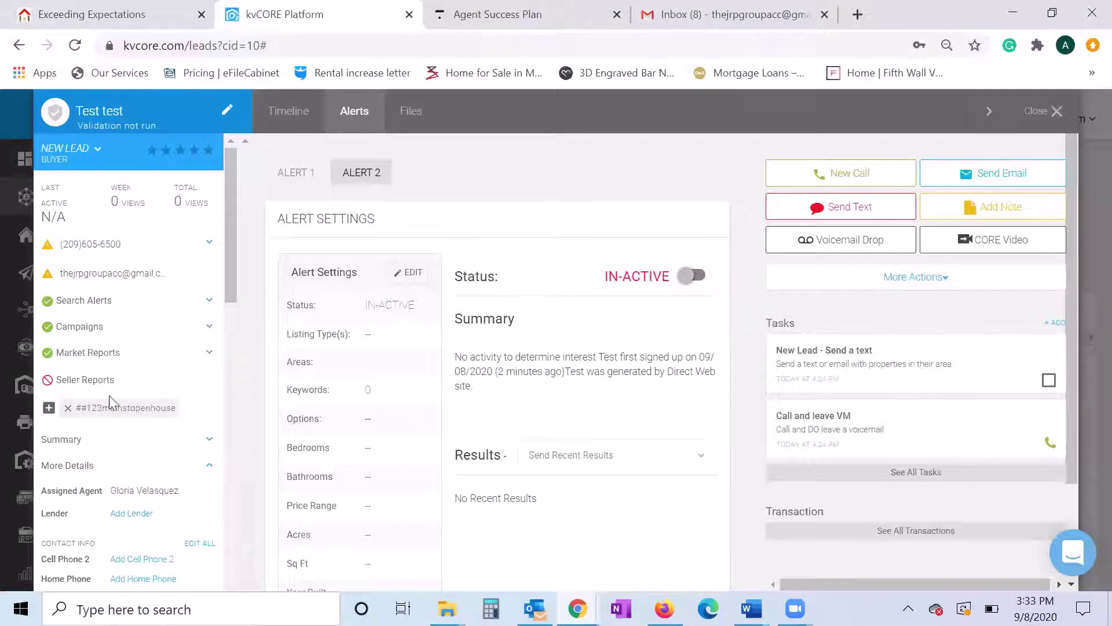
{"action": "left_click", "coordinate": [205, 468]}
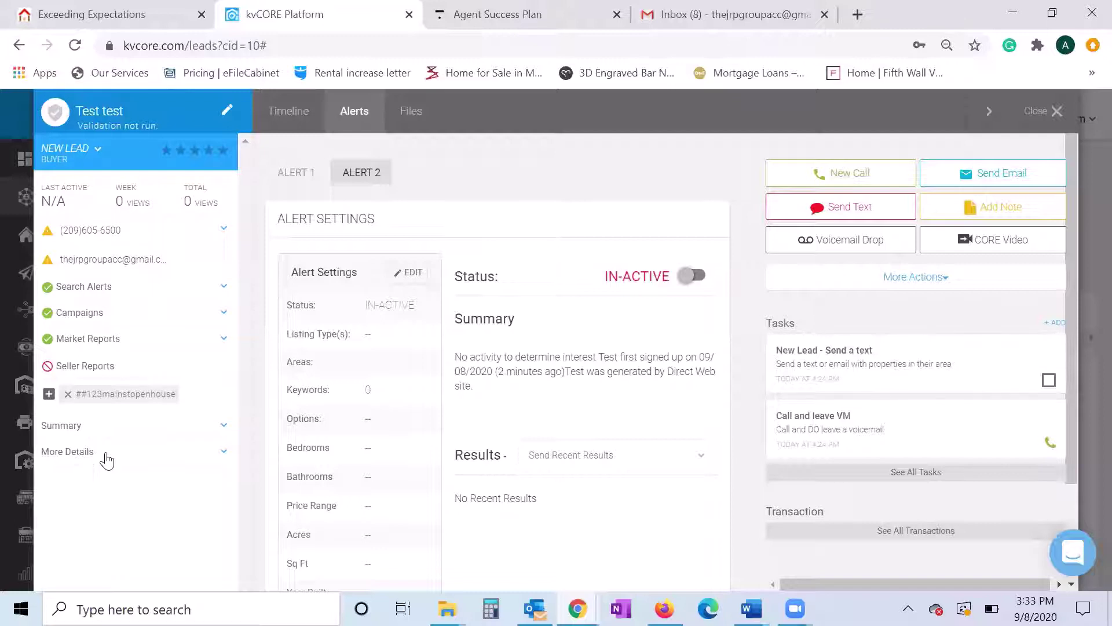
{"action": "left_click", "coordinate": [223, 453]}
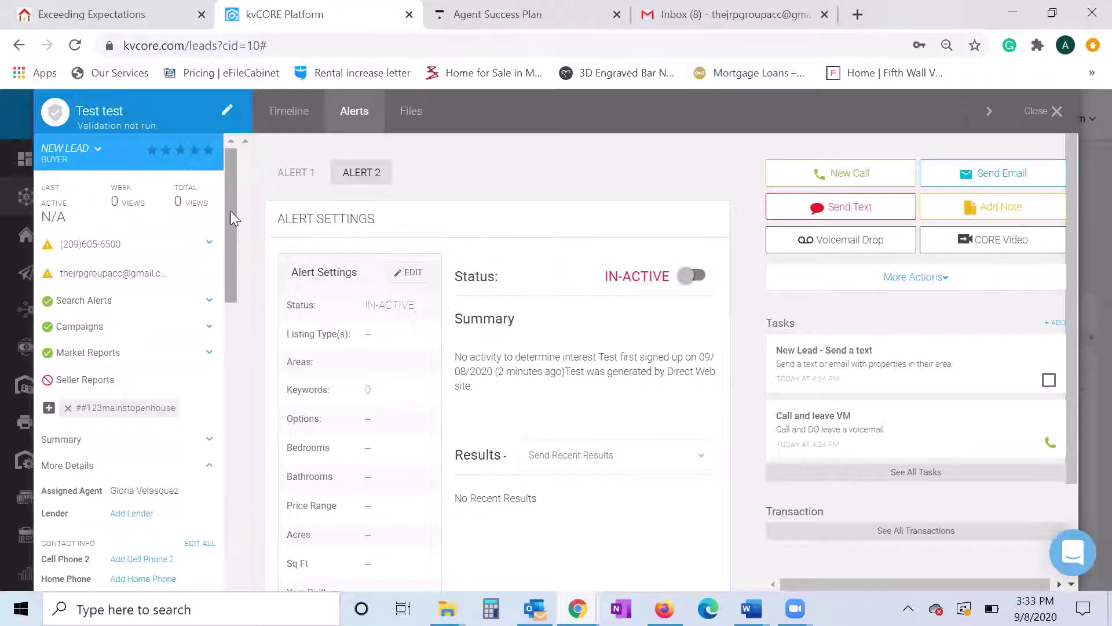
{"action": "left_click_drag", "start_coordinate": [230, 208], "coordinate": [210, 262]}
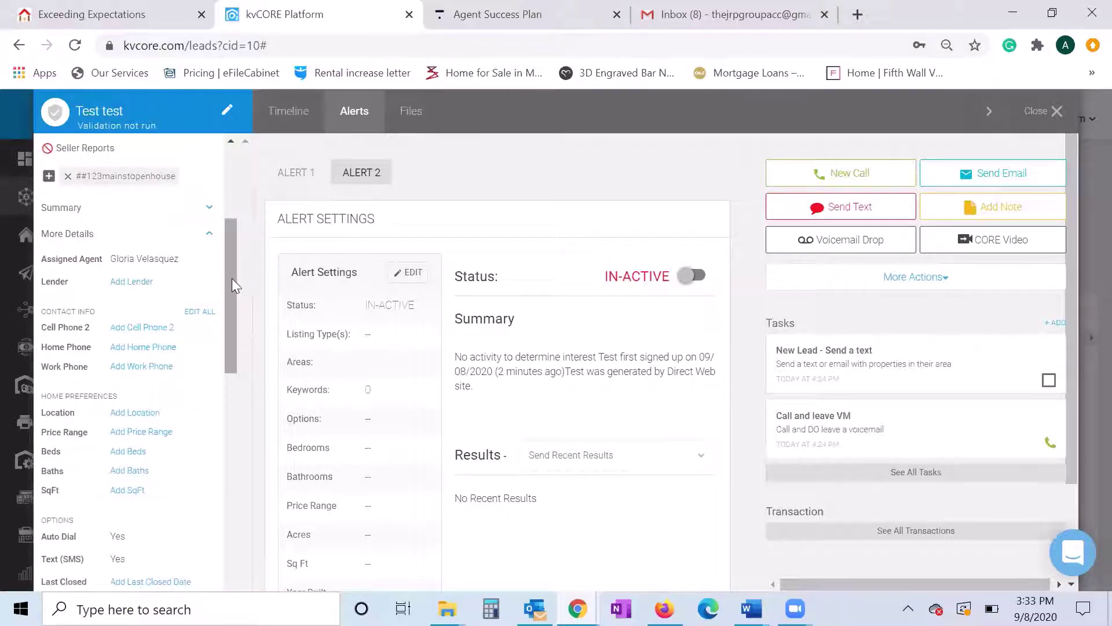
{"action": "mouse_move", "coordinate": [232, 278]}
{"action": "left_mouse_down"}
{"action": "mouse_move", "coordinate": [243, 343]}
{"action": "mouse_move", "coordinate": [238, 452]}
{"action": "mouse_move", "coordinate": [235, 276]}
{"action": "left_mouse_up"}
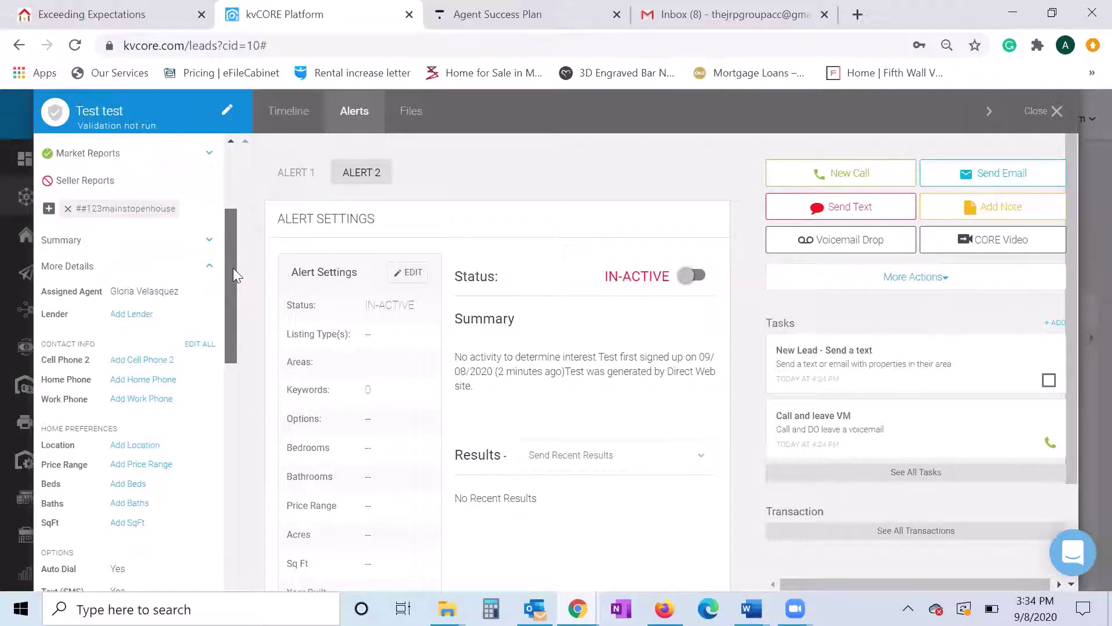
{"action": "left_click_drag", "start_coordinate": [233, 268], "coordinate": [230, 456]}
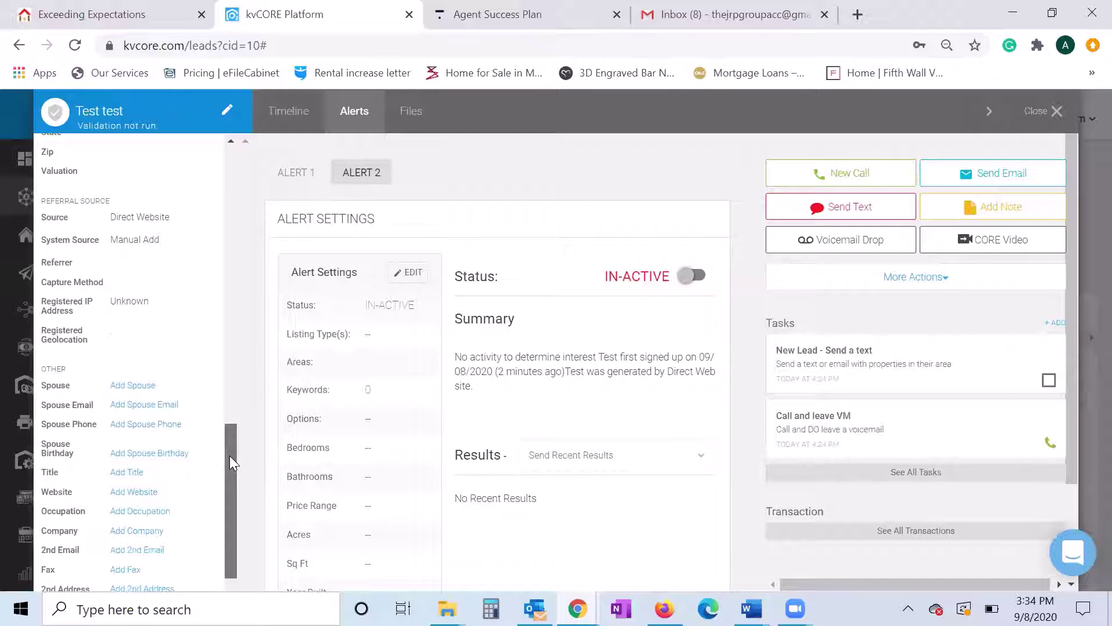
{"action": "left_click_drag", "start_coordinate": [229, 456], "coordinate": [216, 233]}
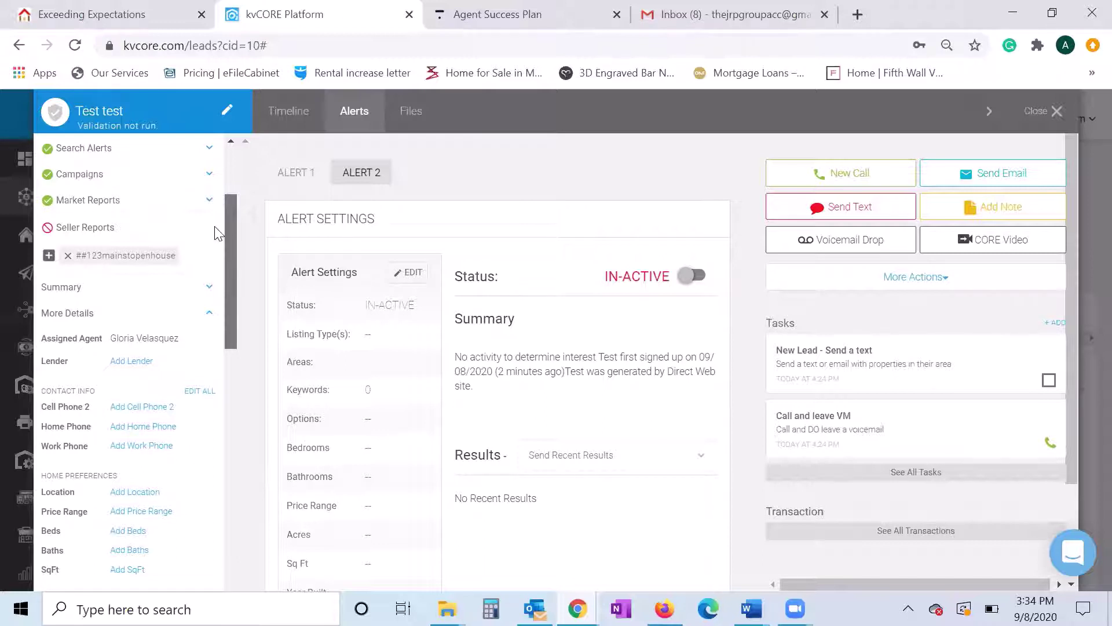
{"action": "scroll", "coordinate": [217, 275], "scroll_direction": "down", "scroll_amount": 2}
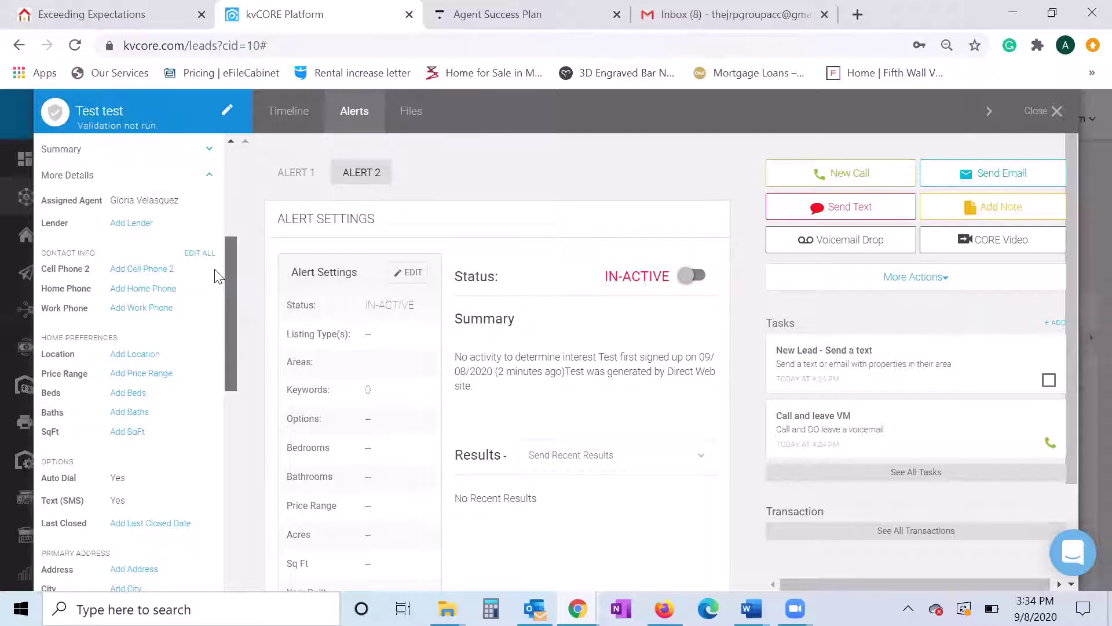
{"action": "scroll", "coordinate": [216, 270], "scroll_direction": "up", "scroll_amount": 1}
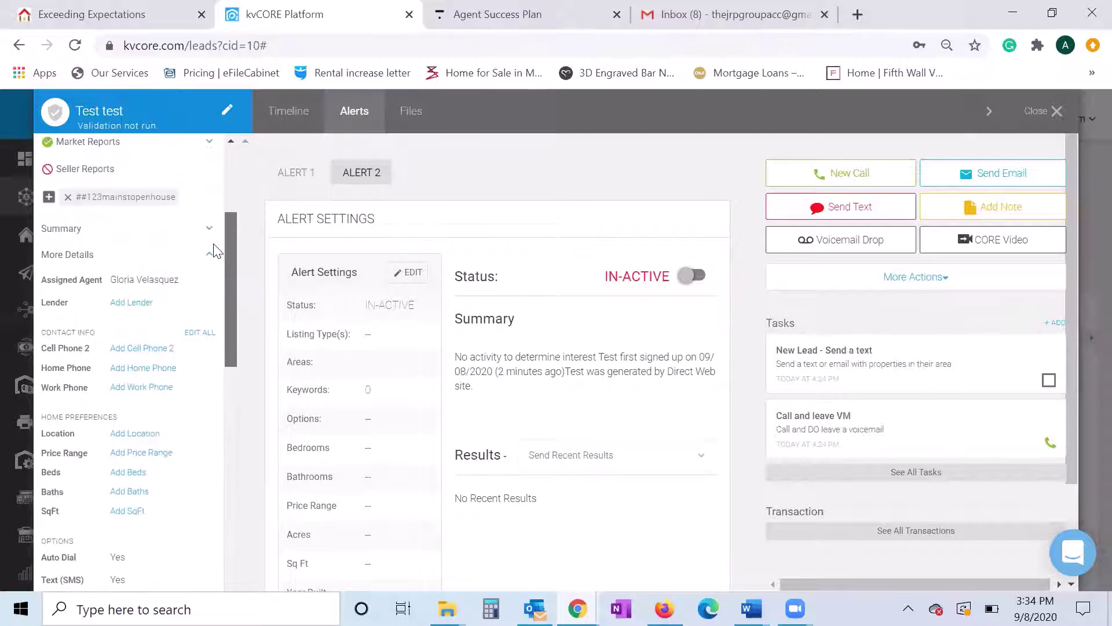
{"action": "scroll", "coordinate": [215, 251], "scroll_direction": "down", "scroll_amount": 6}
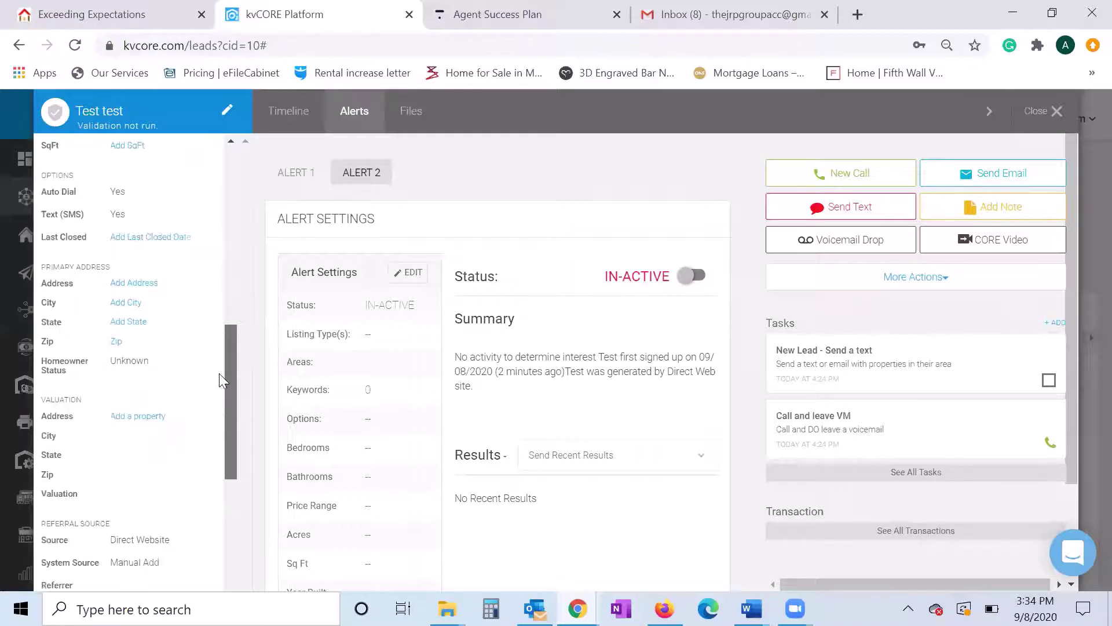
{"action": "scroll", "coordinate": [219, 394], "scroll_direction": "down", "scroll_amount": 1}
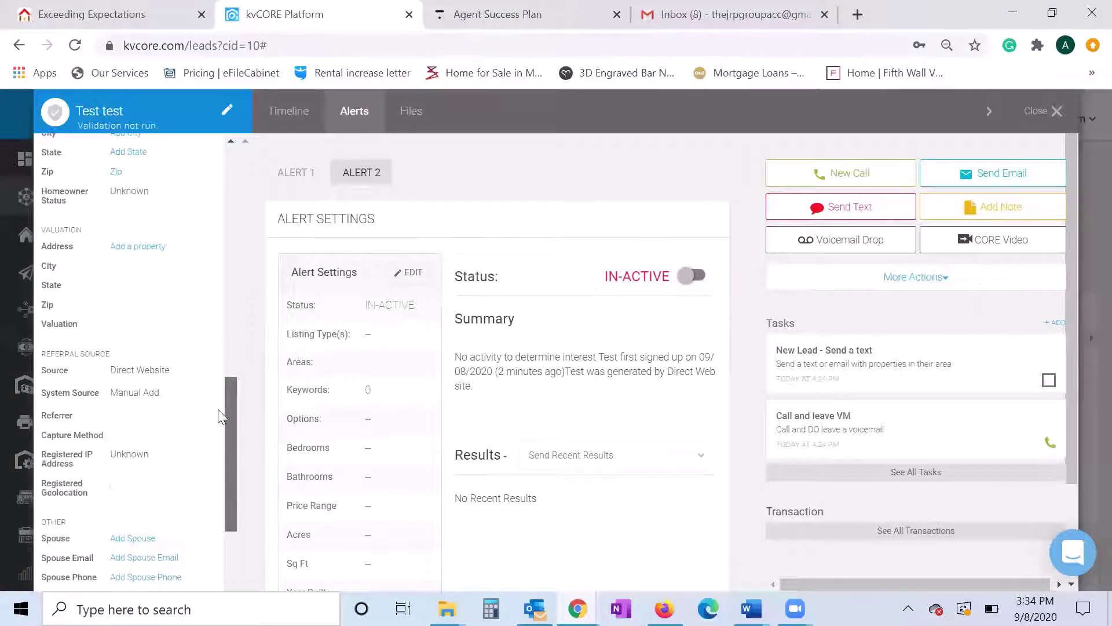
{"action": "scroll", "coordinate": [217, 407], "scroll_direction": "up", "scroll_amount": 1}
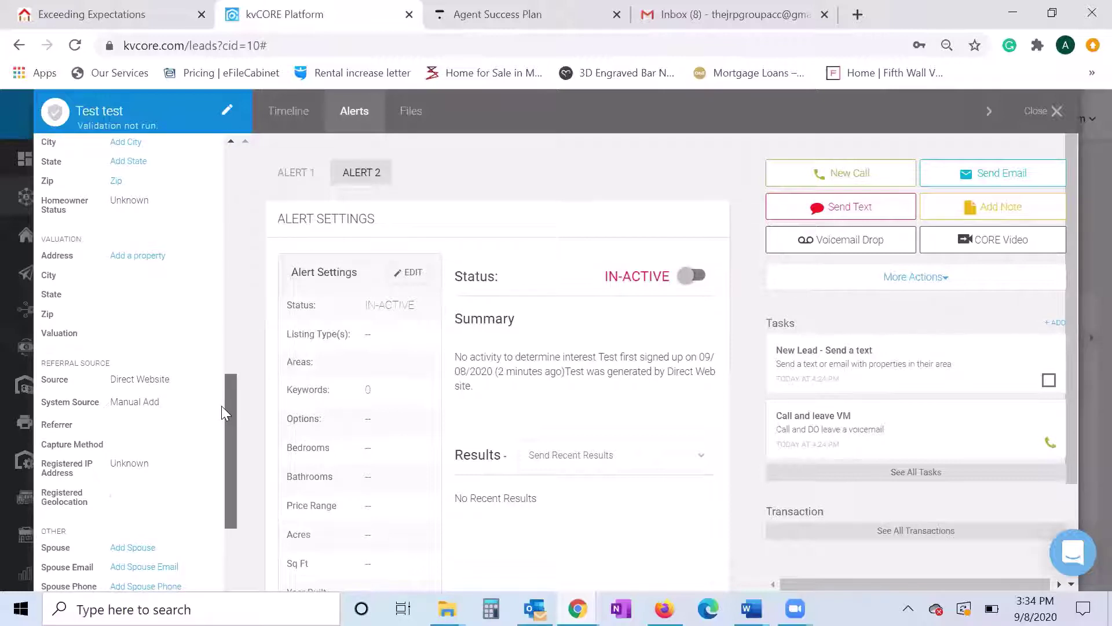
{"action": "left_click_drag", "start_coordinate": [222, 406], "coordinate": [232, 184]}
{"action": "scroll", "coordinate": [232, 279], "scroll_direction": "up", "scroll_amount": 1}
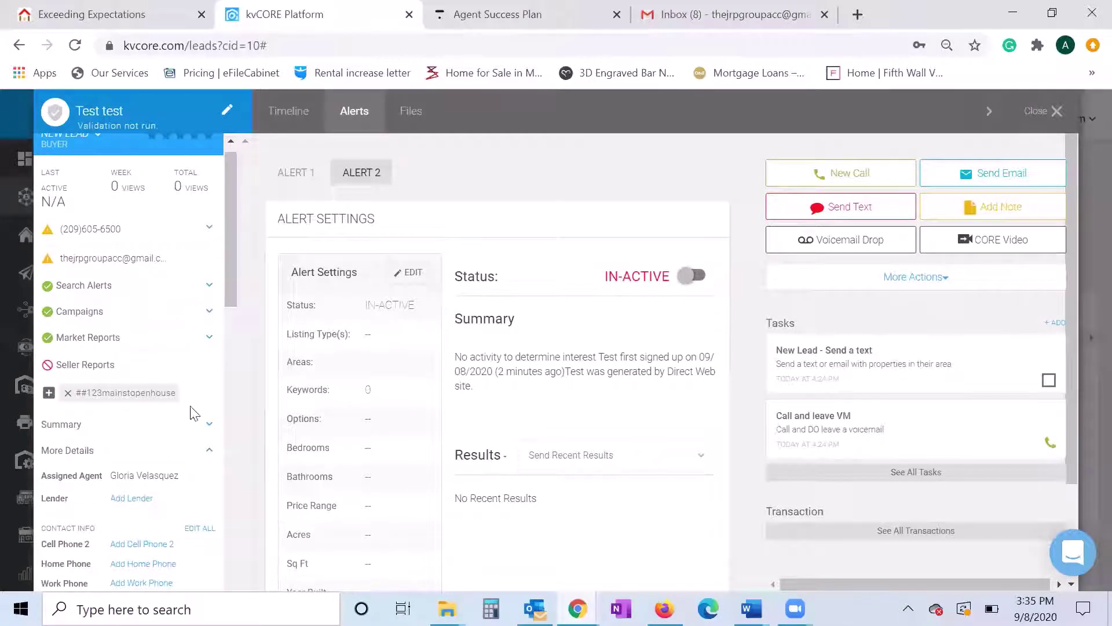
{"action": "scroll", "coordinate": [197, 446], "scroll_direction": "down", "scroll_amount": 3}
{"action": "scroll", "coordinate": [197, 446], "scroll_direction": "up", "scroll_amount": 3}
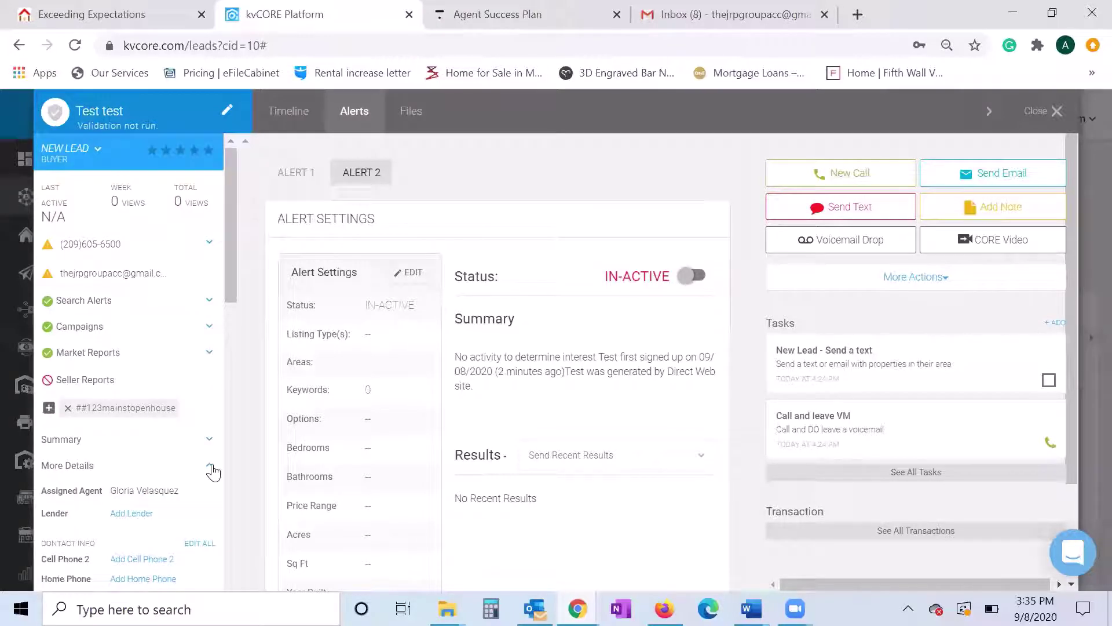
- Hide More Details and open the lead's Files tab, which reports Google Sync off
{"action": "left_click", "coordinate": [212, 469]}
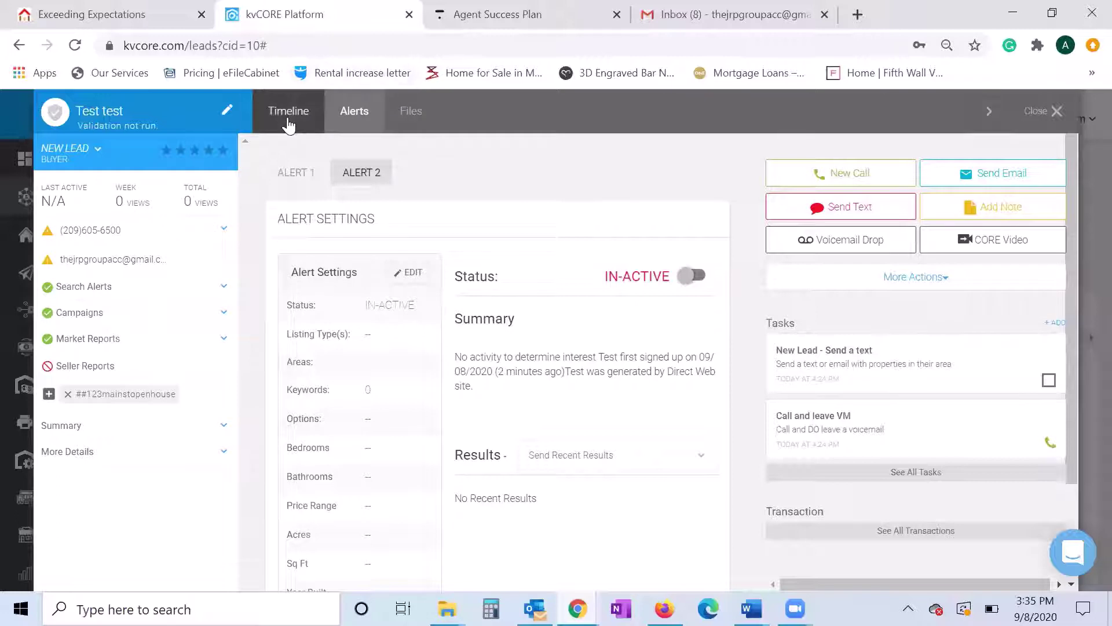
{"action": "double_click", "coordinate": [415, 111]}
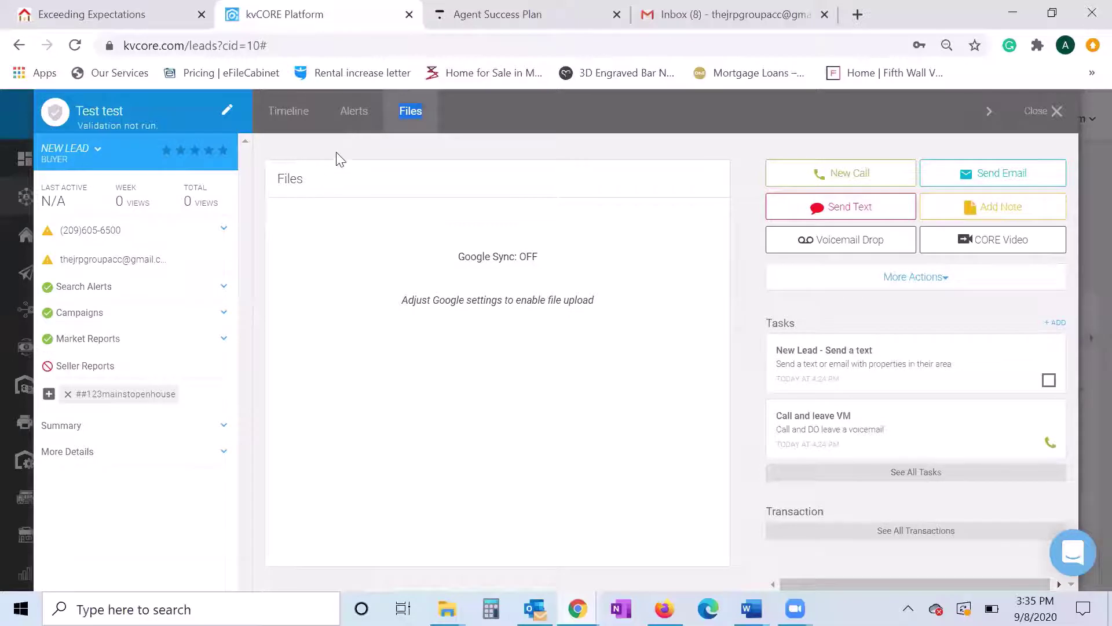
{"action": "left_click", "coordinate": [285, 118]}
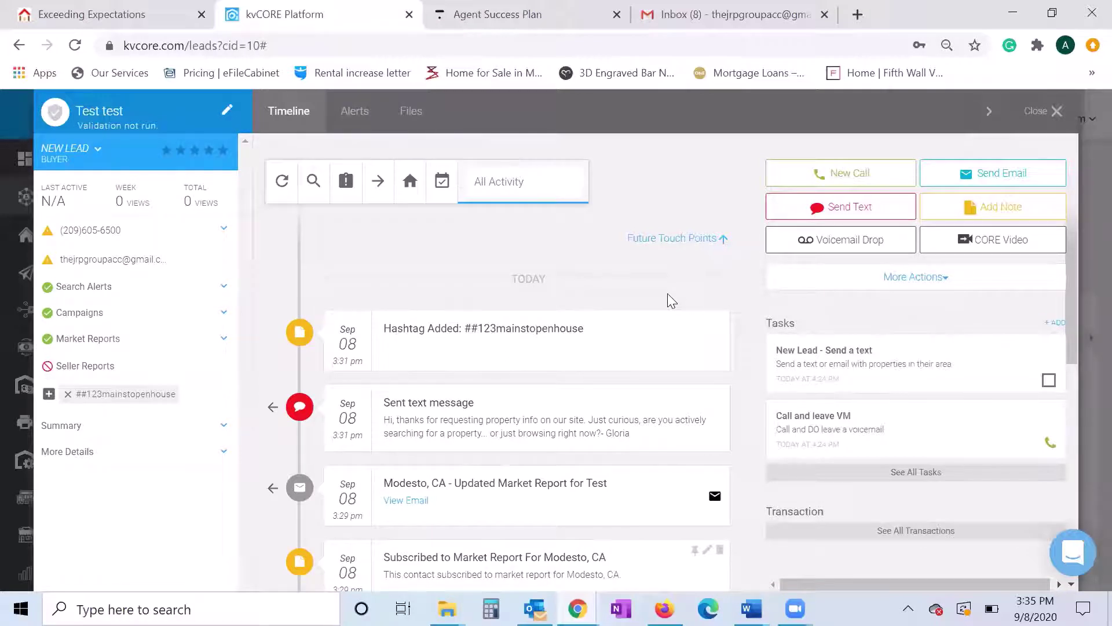
{"action": "scroll", "coordinate": [673, 304], "scroll_direction": "down", "scroll_amount": 5}
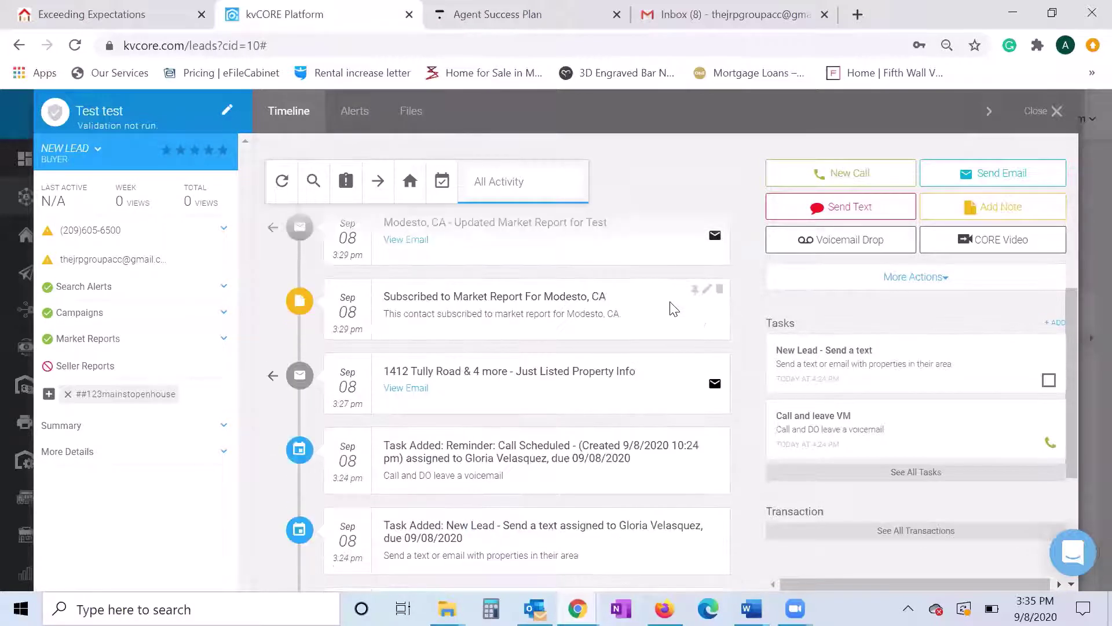
{"action": "scroll", "coordinate": [674, 309], "scroll_direction": "down", "scroll_amount": 2}
{"action": "scroll", "coordinate": [672, 310], "scroll_direction": "up", "scroll_amount": 6}
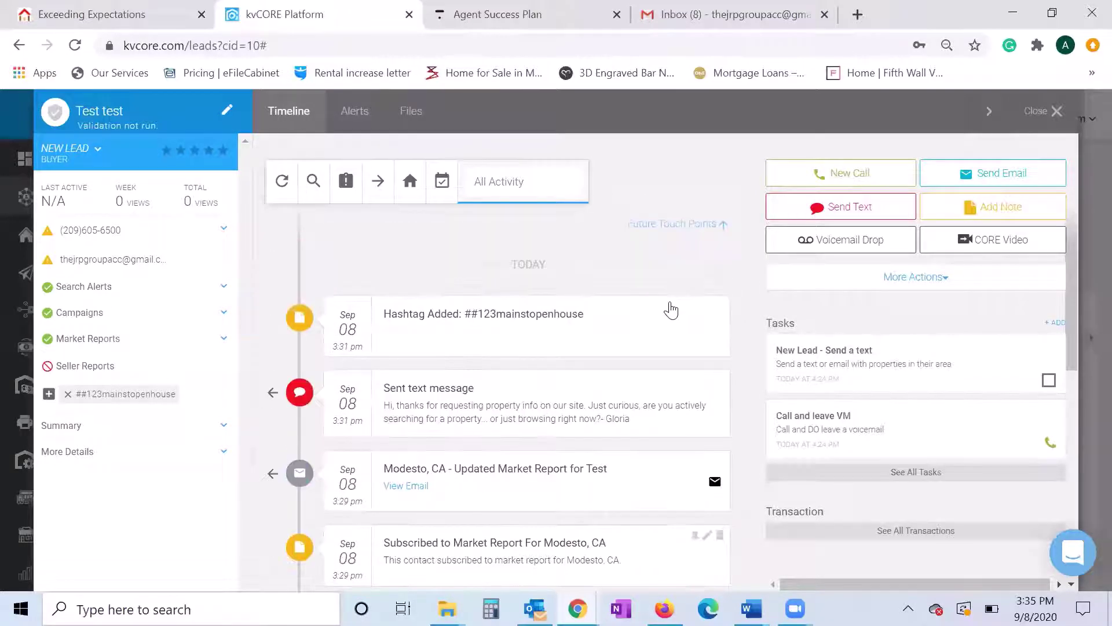
{"action": "scroll", "coordinate": [672, 310], "scroll_direction": "down", "scroll_amount": 6}
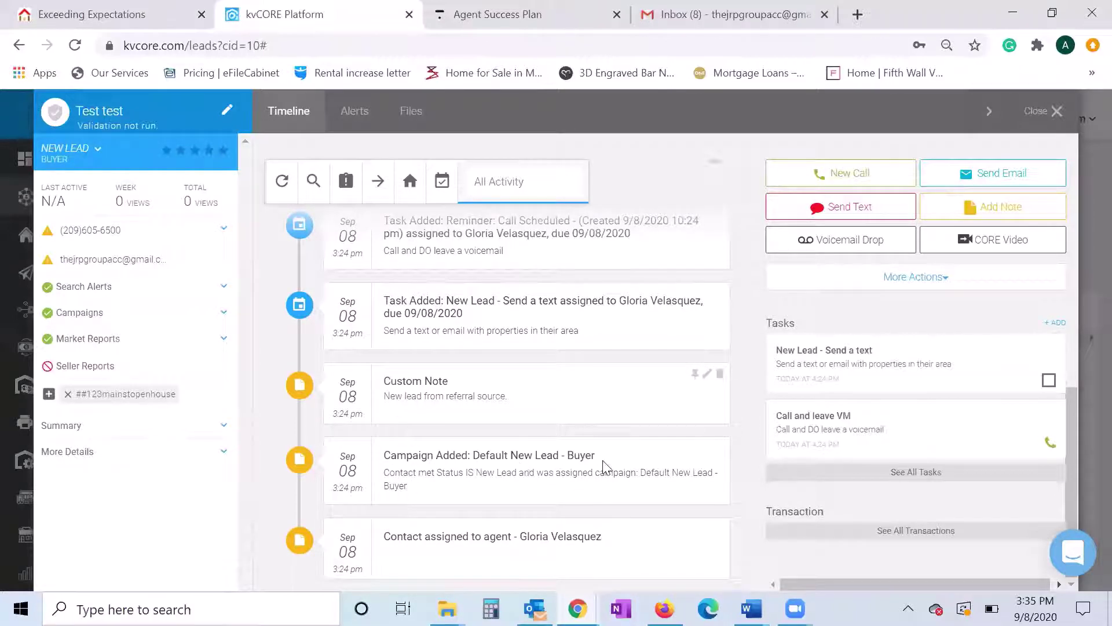
{"action": "left_click_drag", "start_coordinate": [355, 557], "coordinate": [644, 550]}
{"action": "left_click", "coordinate": [365, 551]}
{"action": "left_click", "coordinate": [650, 552]}
{"action": "scroll", "coordinate": [396, 530], "scroll_direction": "up", "scroll_amount": 1}
{"action": "scroll", "coordinate": [397, 531], "scroll_direction": "down", "scroll_amount": 1}
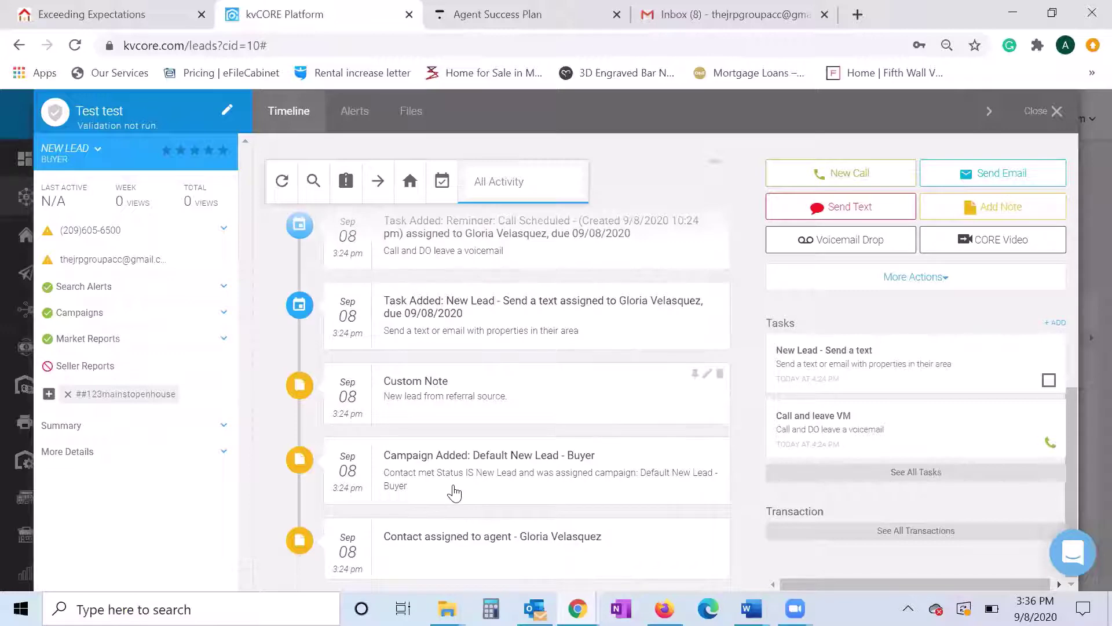
{"action": "scroll", "coordinate": [455, 493], "scroll_direction": "up", "scroll_amount": 3}
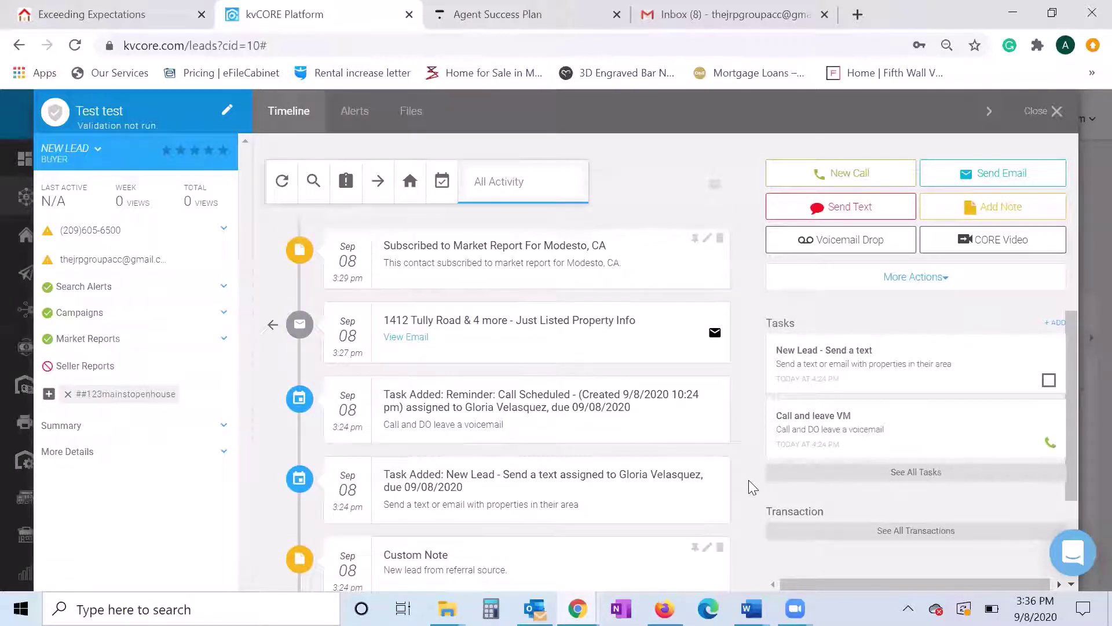
{"action": "scroll", "coordinate": [751, 488], "scroll_direction": "up", "scroll_amount": 1}
{"action": "scroll", "coordinate": [751, 488], "scroll_direction": "down", "scroll_amount": 1}
{"action": "left_click_drag", "start_coordinate": [373, 472], "coordinate": [635, 496]}
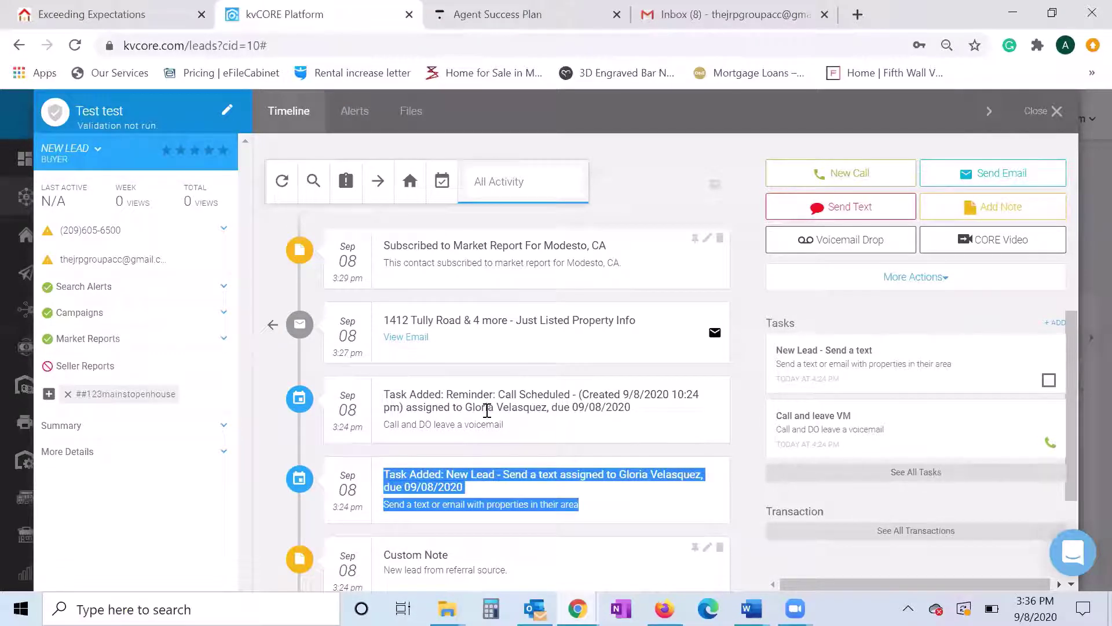
{"action": "scroll", "coordinate": [486, 411], "scroll_direction": "up", "scroll_amount": 1}
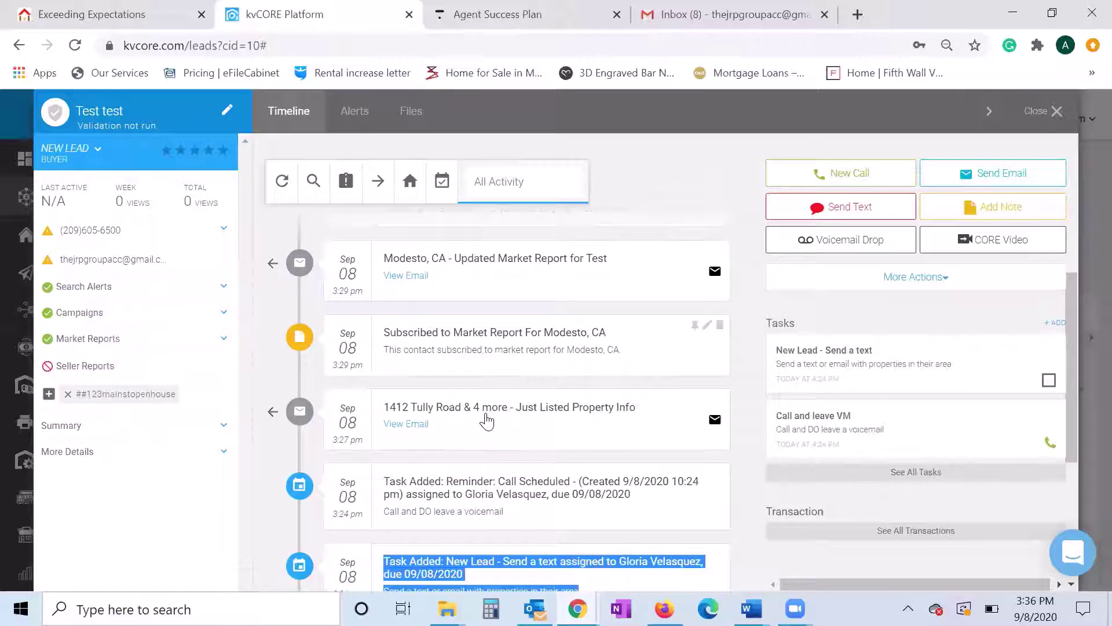
{"action": "scroll", "coordinate": [467, 410], "scroll_direction": "up", "scroll_amount": 2}
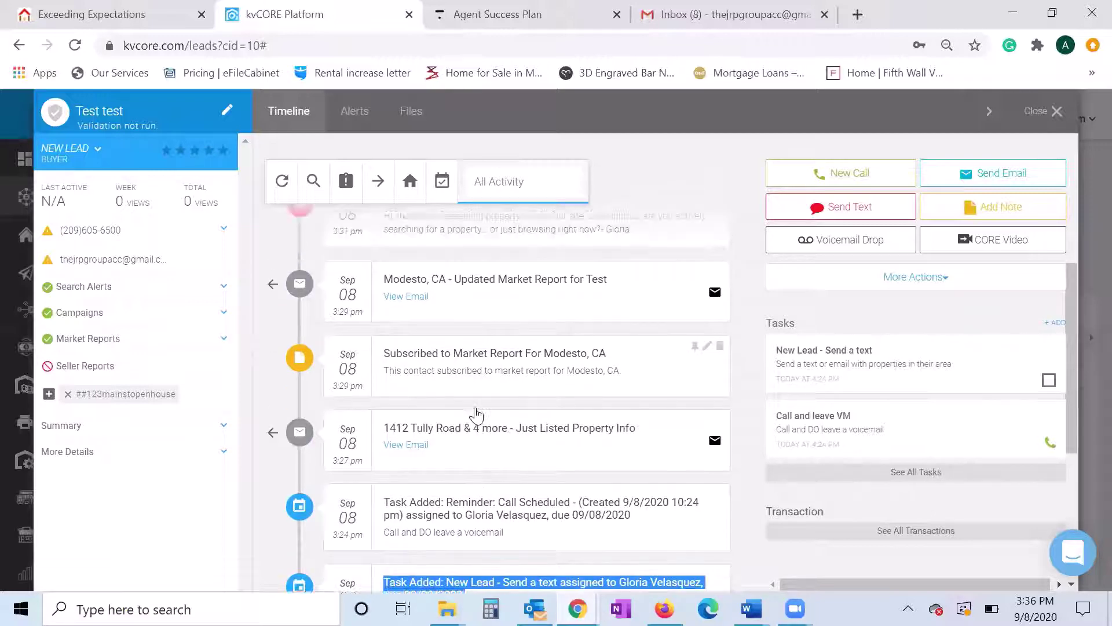
{"action": "scroll", "coordinate": [470, 416], "scroll_direction": "up", "scroll_amount": 3}
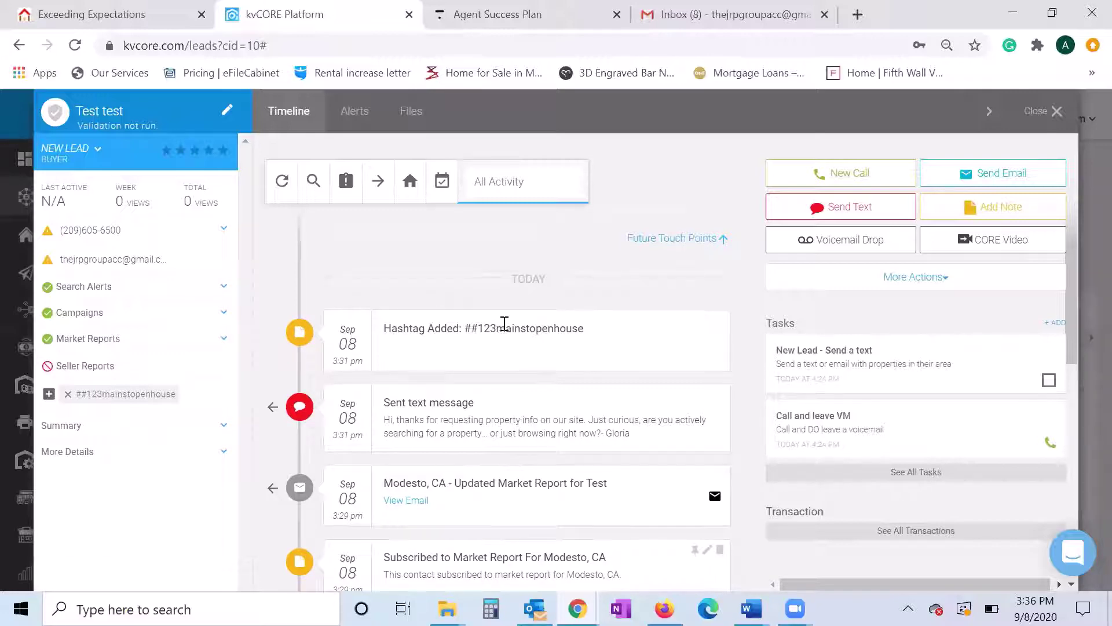
{"action": "scroll", "coordinate": [502, 324], "scroll_direction": "down", "scroll_amount": 2}
{"action": "scroll", "coordinate": [502, 327], "scroll_direction": "up", "scroll_amount": 2}
- Filter the timeline to scheduled items and scroll through months of Default New Lead - Buyer calls, texts and emails
{"action": "left_click", "coordinate": [441, 182]}
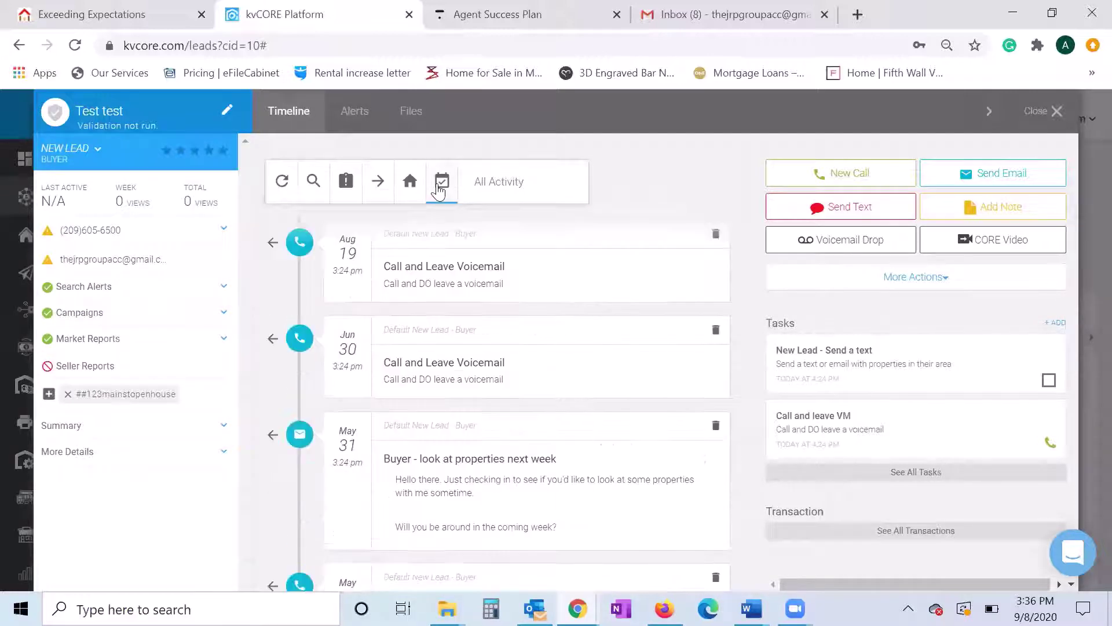
{"action": "scroll", "coordinate": [594, 399], "scroll_direction": "up", "scroll_amount": 3}
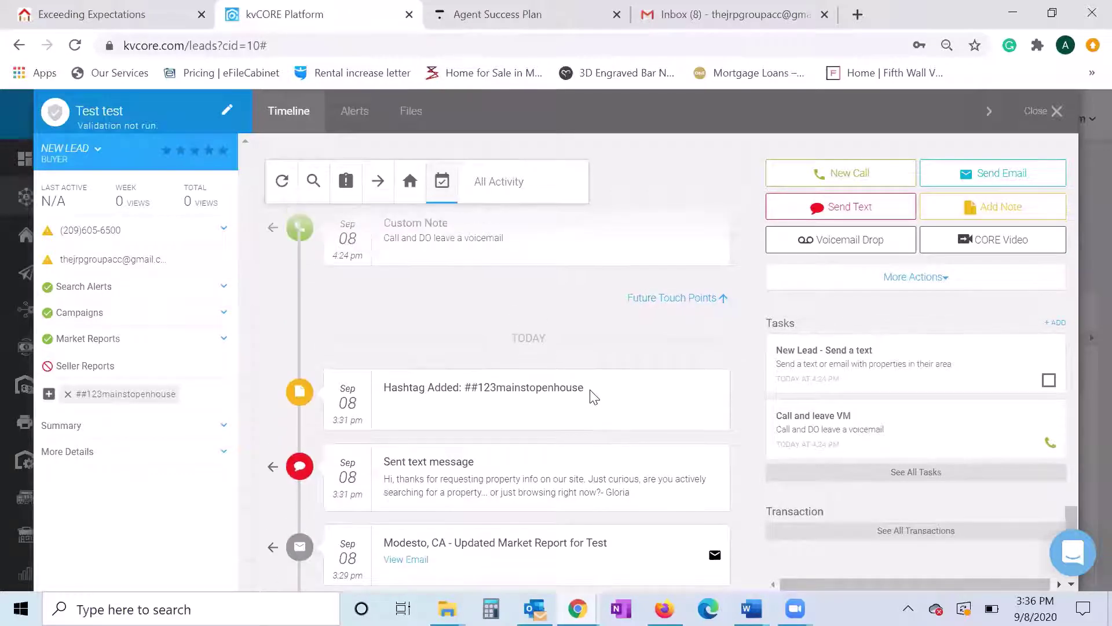
{"action": "scroll", "coordinate": [516, 439], "scroll_direction": "up", "scroll_amount": 2}
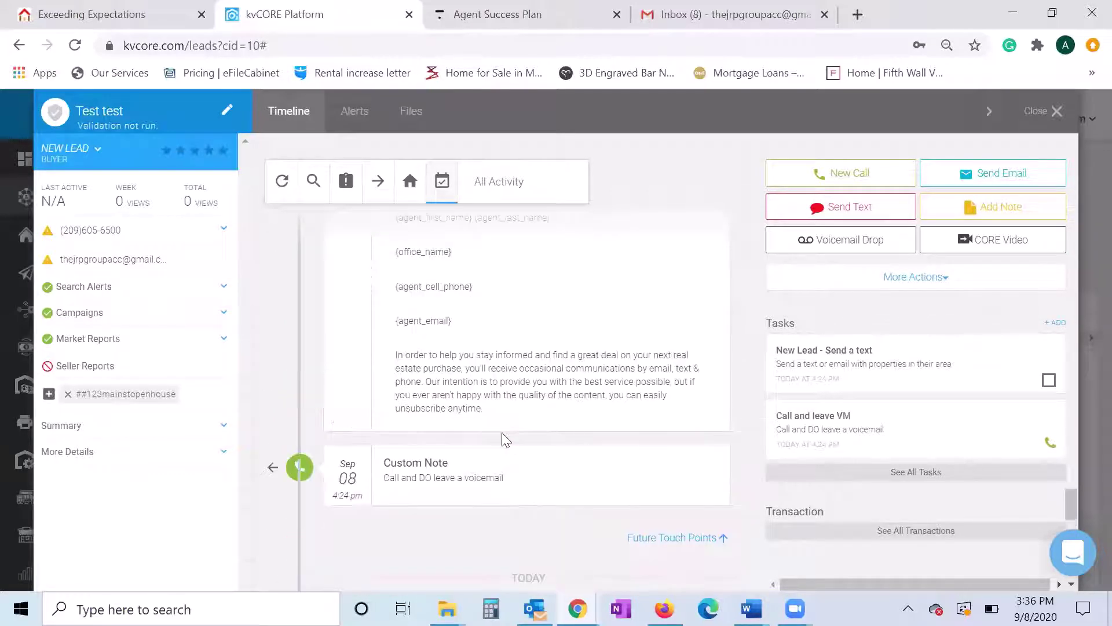
{"action": "scroll", "coordinate": [504, 433], "scroll_direction": "down", "scroll_amount": 3}
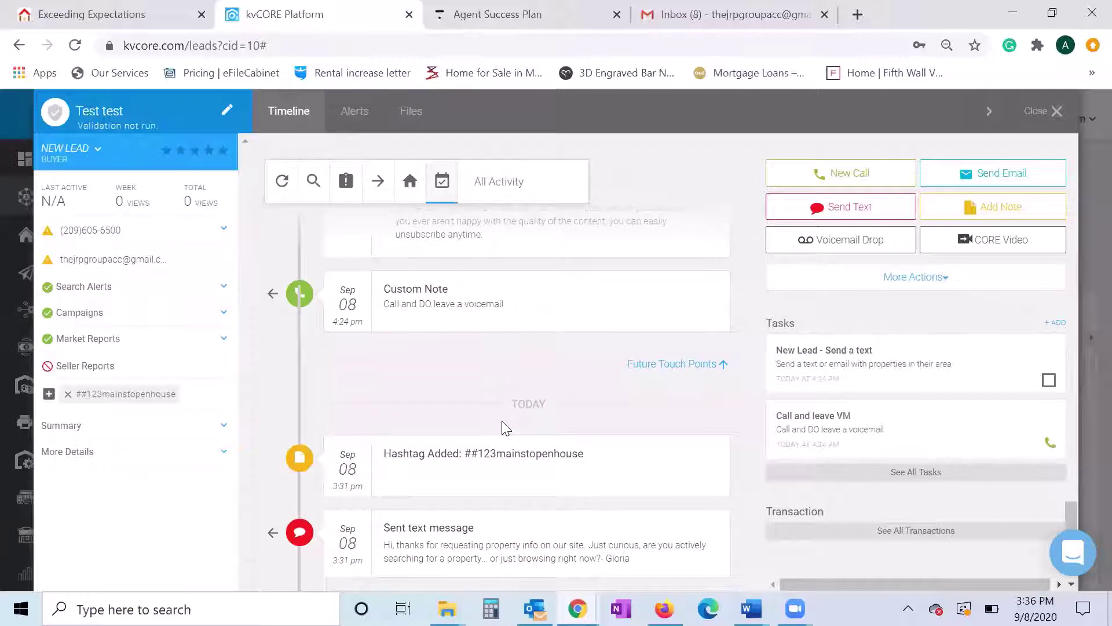
{"action": "scroll", "coordinate": [504, 429], "scroll_direction": "up", "scroll_amount": 2}
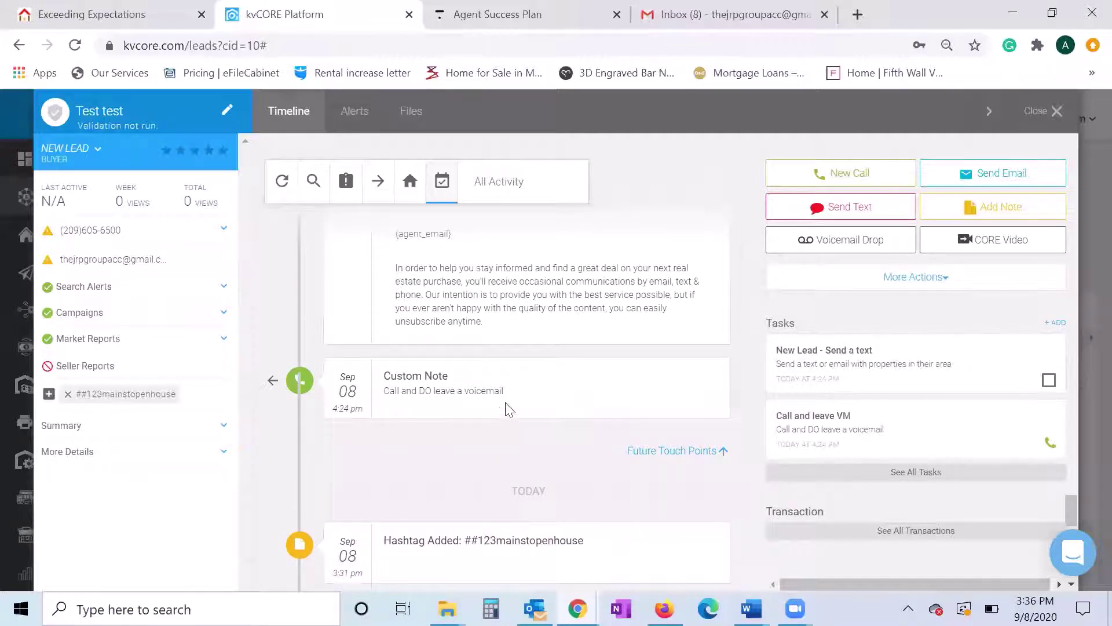
{"action": "scroll", "coordinate": [499, 414], "scroll_direction": "up", "scroll_amount": 4}
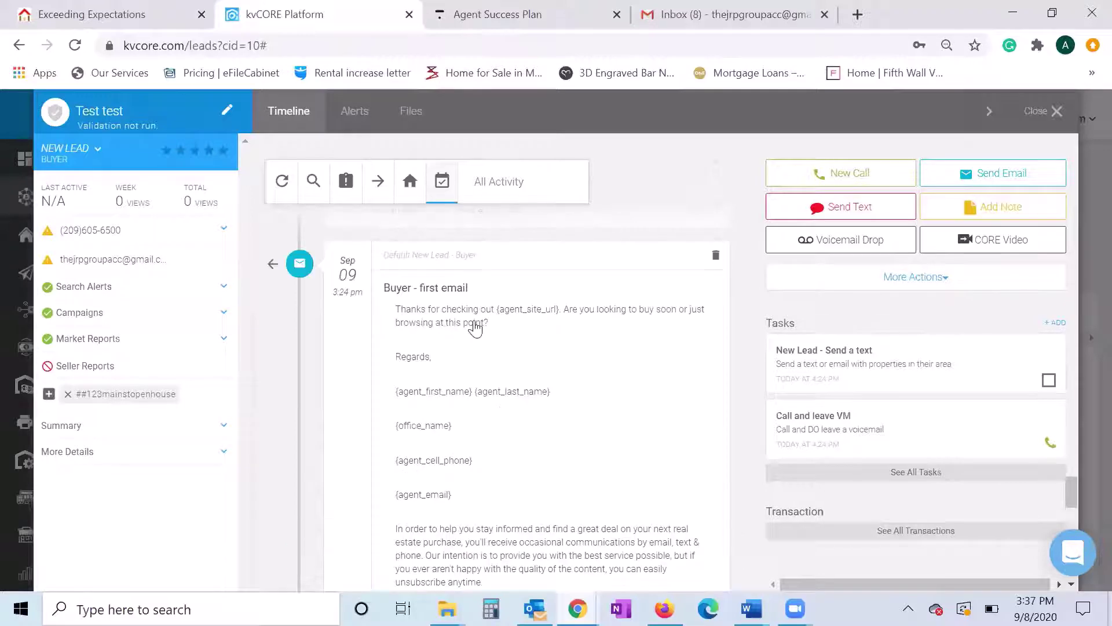
{"action": "scroll", "coordinate": [481, 414], "scroll_direction": "up", "scroll_amount": 4}
{"action": "scroll", "coordinate": [455, 413], "scroll_direction": "up", "scroll_amount": 3}
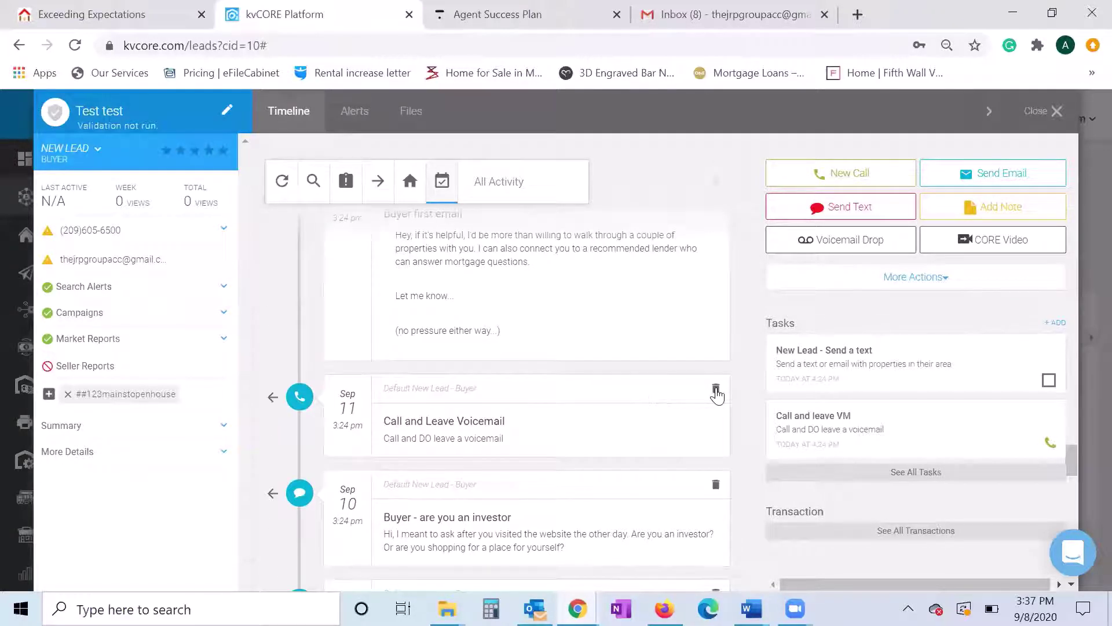
{"action": "scroll", "coordinate": [550, 415], "scroll_direction": "up", "scroll_amount": 3}
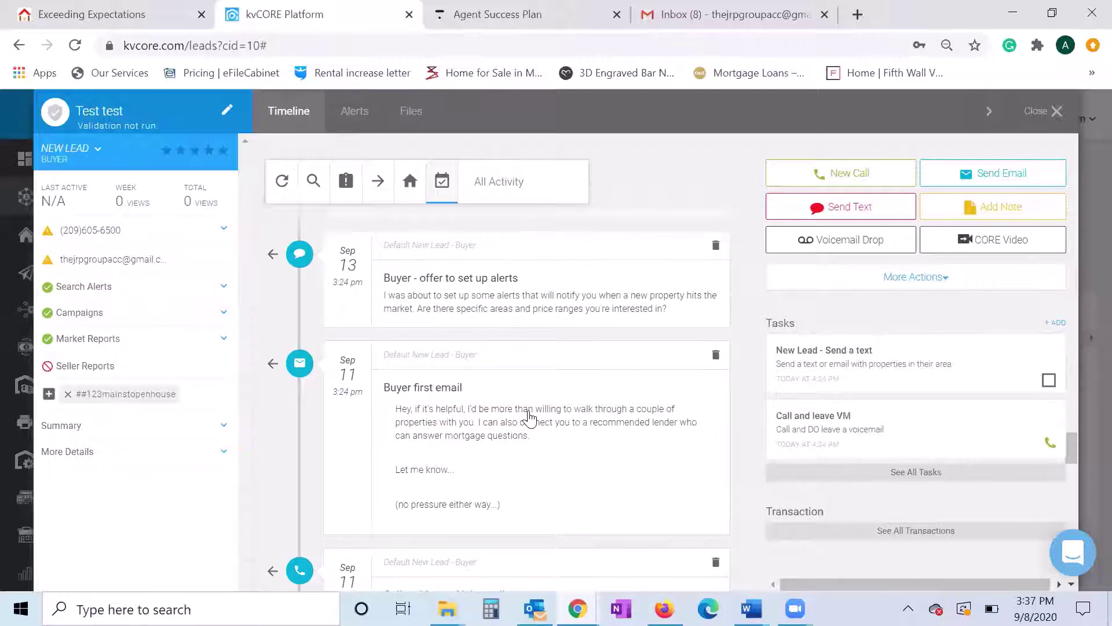
{"action": "scroll", "coordinate": [529, 416], "scroll_direction": "up", "scroll_amount": 2}
{"action": "scroll", "coordinate": [539, 380], "scroll_direction": "up", "scroll_amount": 10}
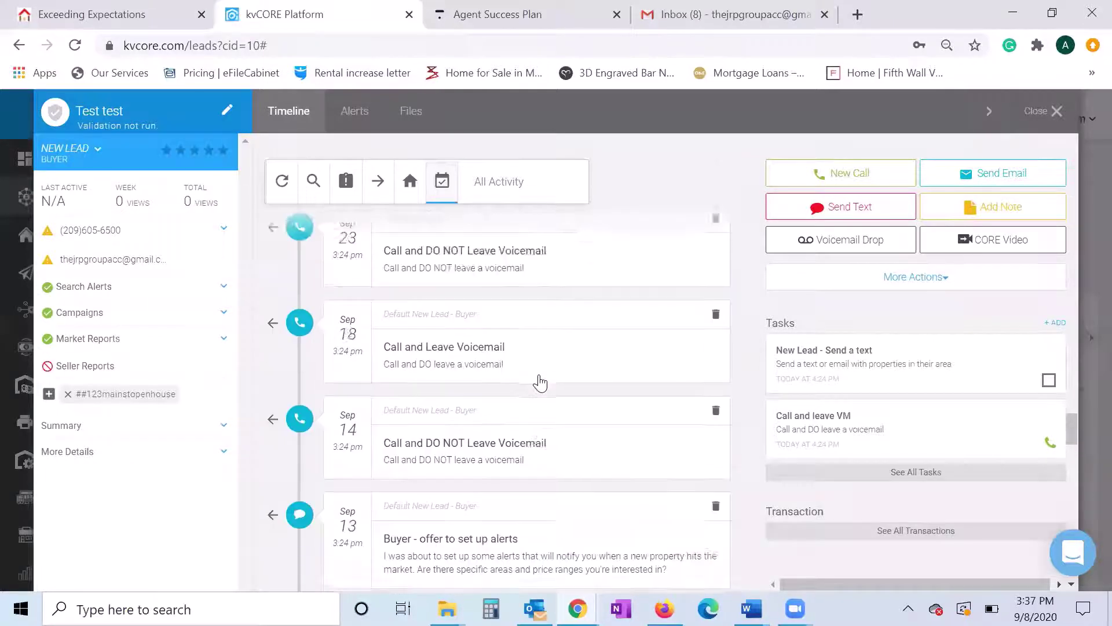
{"action": "scroll", "coordinate": [532, 396], "scroll_direction": "up", "scroll_amount": 8}
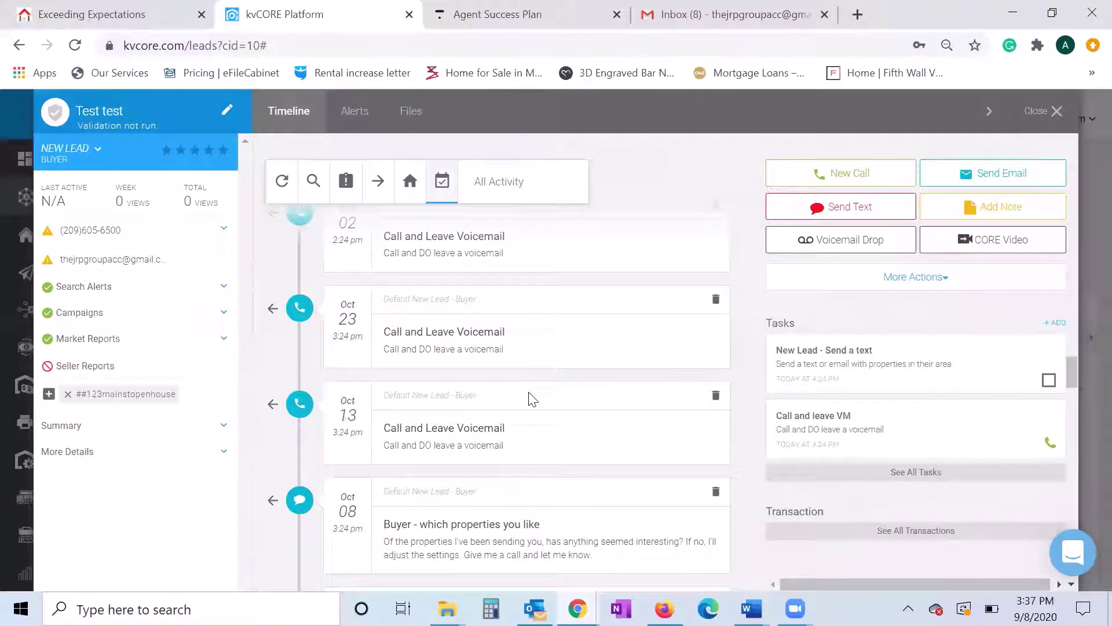
{"action": "scroll", "coordinate": [529, 384], "scroll_direction": "up", "scroll_amount": 3}
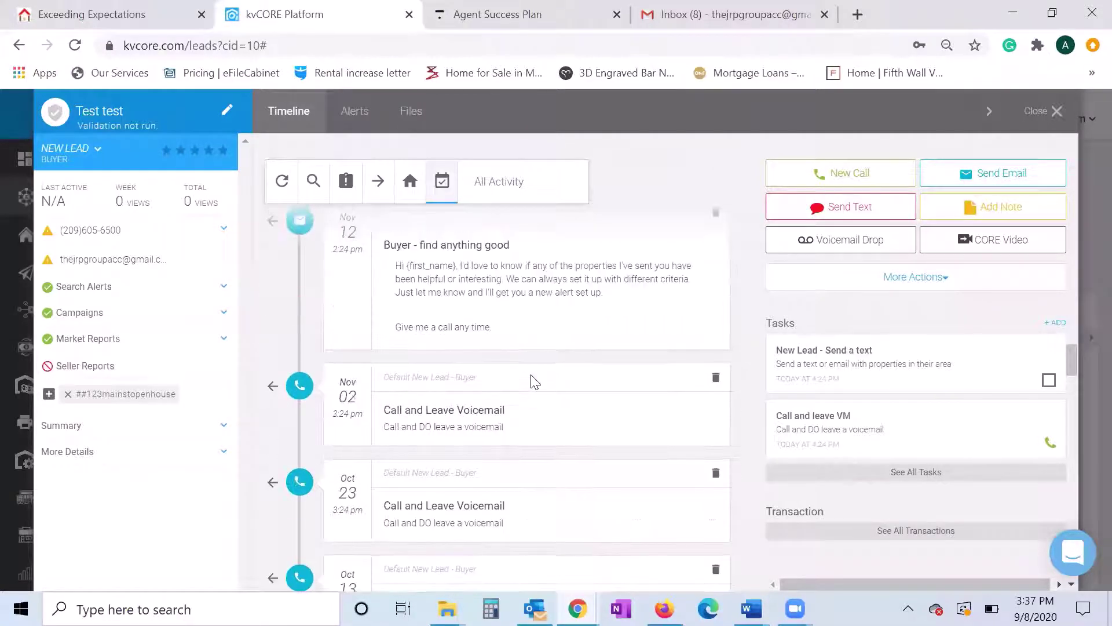
{"action": "scroll", "coordinate": [529, 380], "scroll_direction": "up", "scroll_amount": 5}
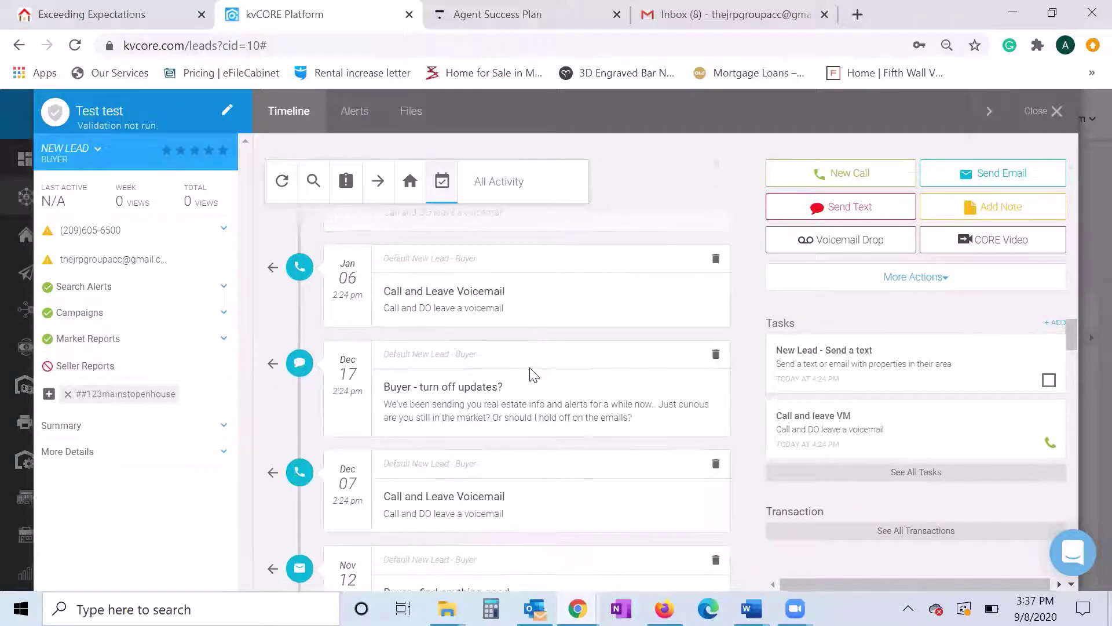
{"action": "scroll", "coordinate": [529, 375], "scroll_direction": "up", "scroll_amount": 10}
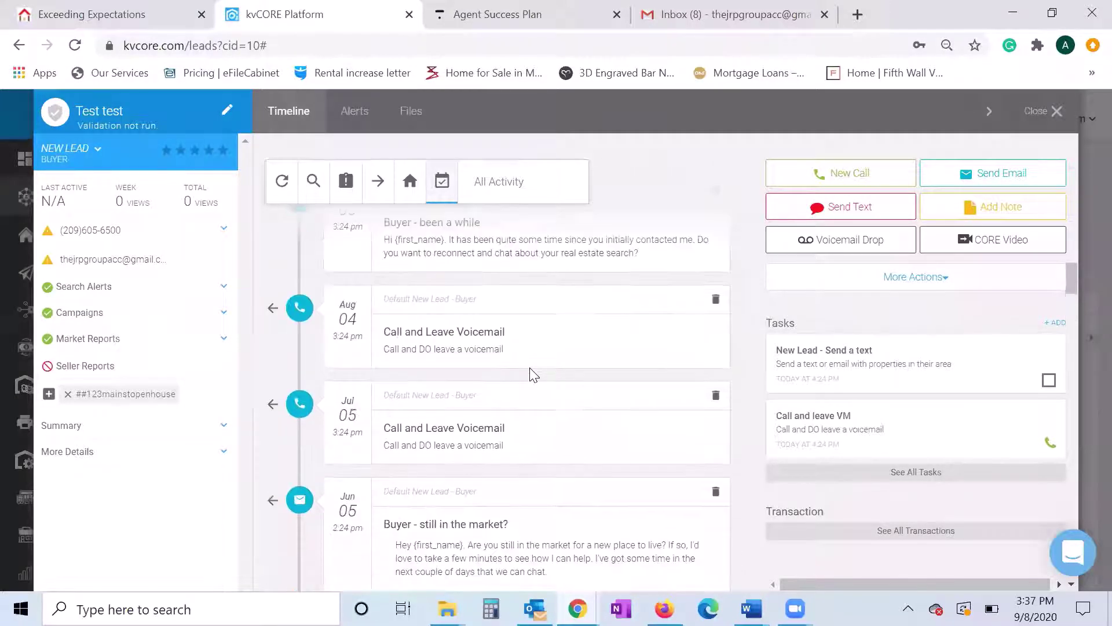
{"action": "scroll", "coordinate": [534, 374], "scroll_direction": "down", "scroll_amount": 10}
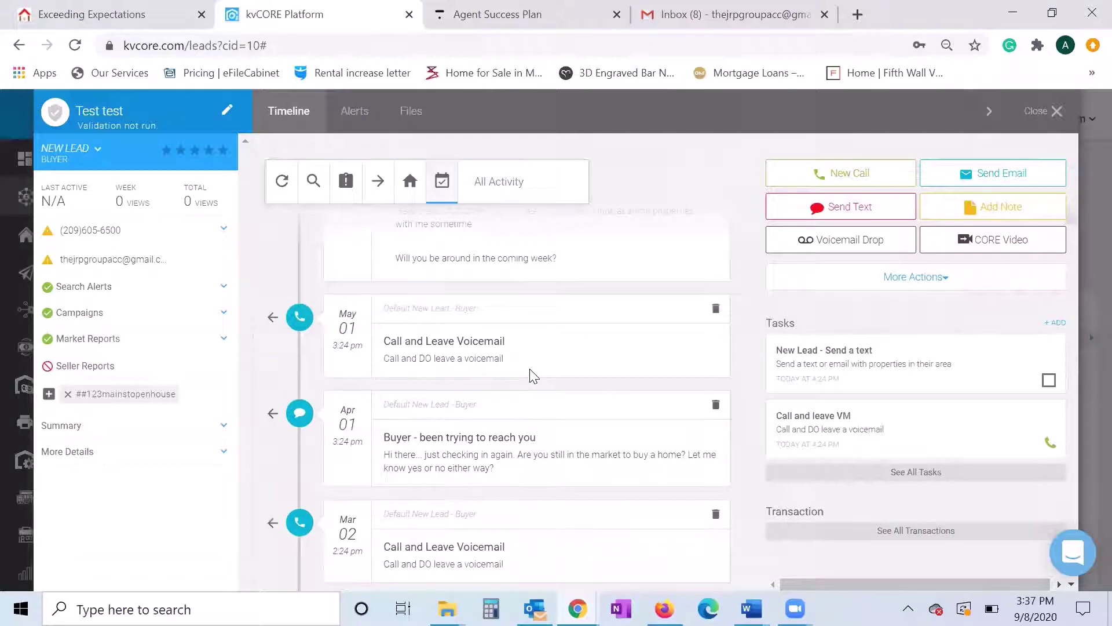
{"action": "scroll", "coordinate": [534, 376], "scroll_direction": "up", "scroll_amount": 3}
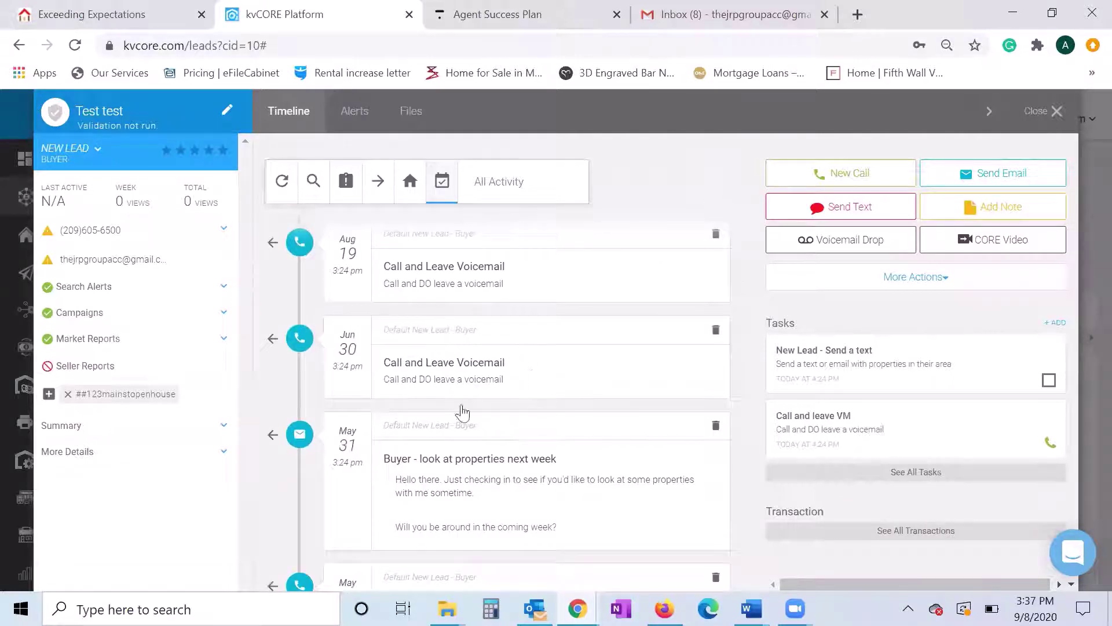
{"action": "left_click", "coordinate": [97, 152]}
{"action": "left_click", "coordinate": [114, 200]}
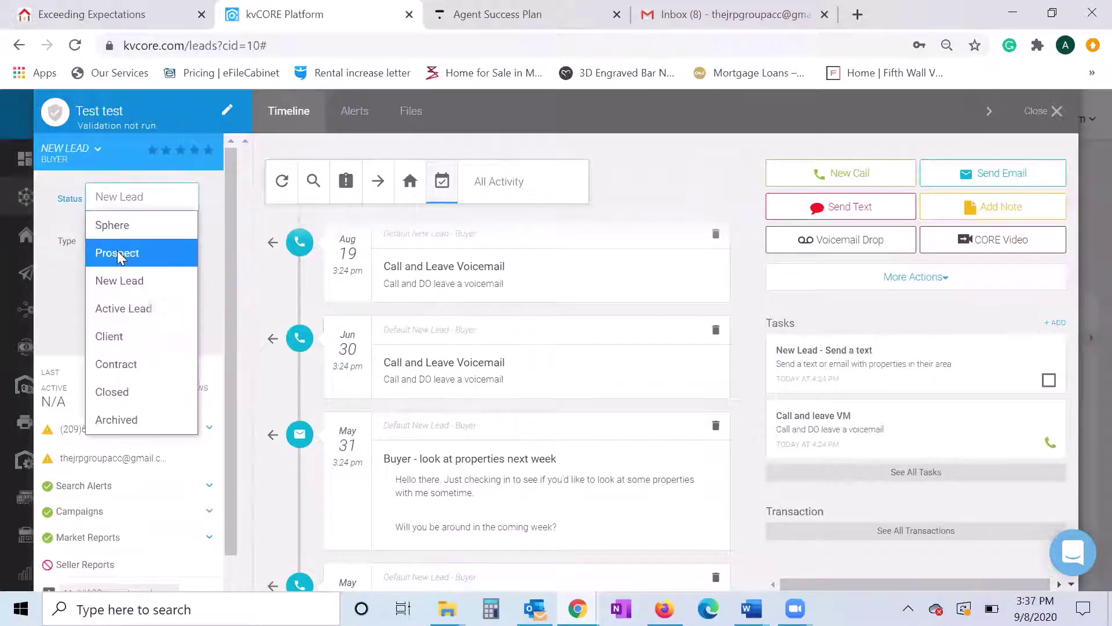
{"action": "left_click", "coordinate": [101, 155]}
{"action": "left_click", "coordinate": [100, 155]}
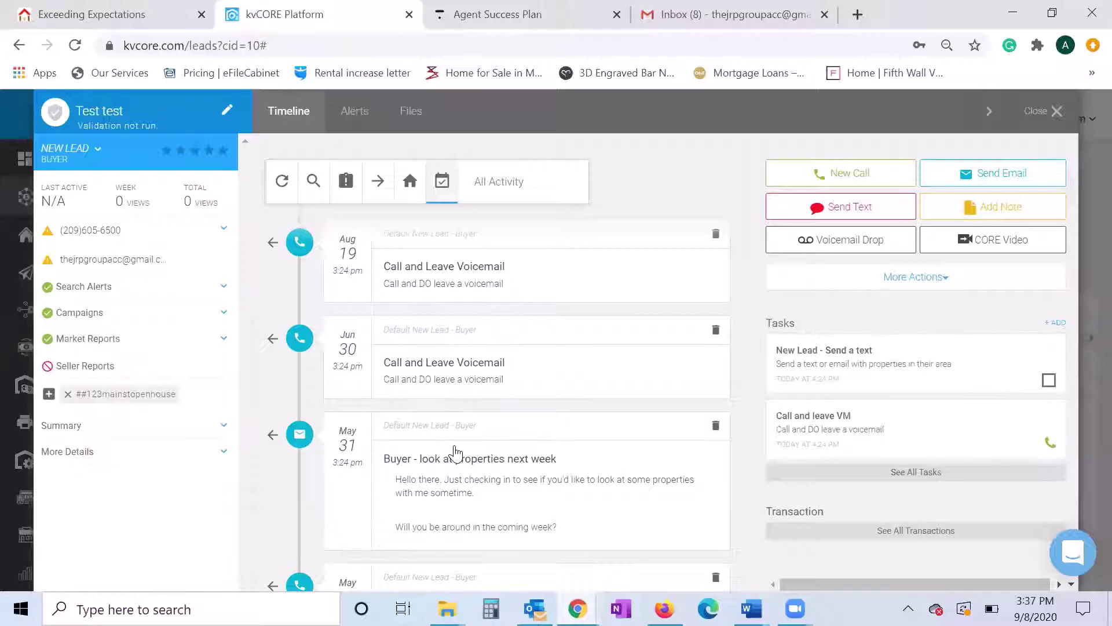
{"action": "scroll", "coordinate": [457, 451], "scroll_direction": "down", "scroll_amount": 3}
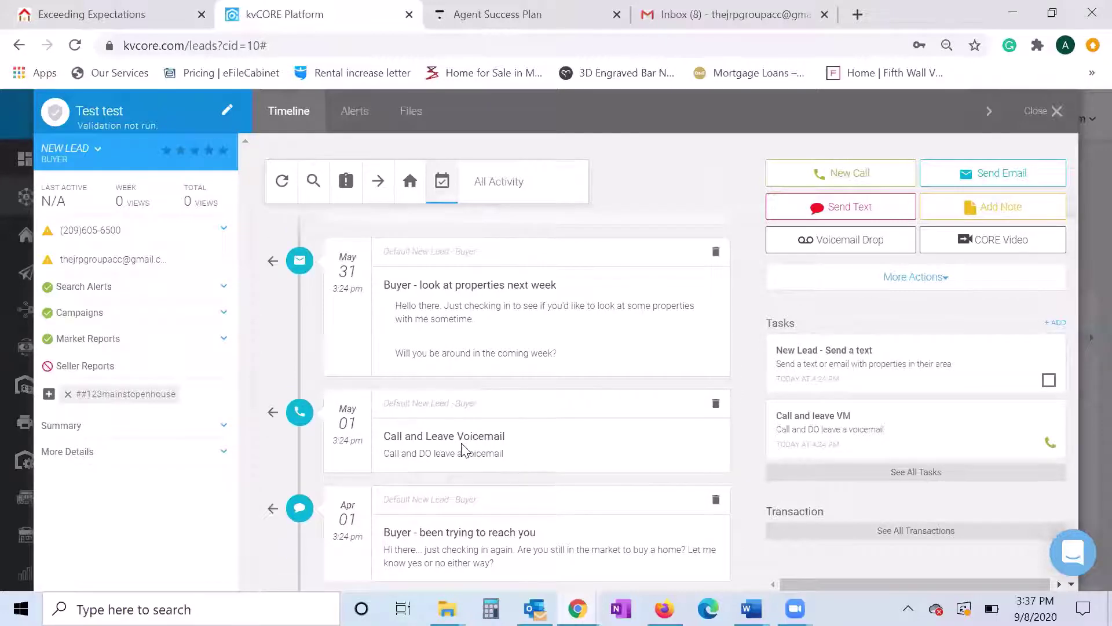
{"action": "scroll", "coordinate": [463, 451], "scroll_direction": "down", "scroll_amount": 10}
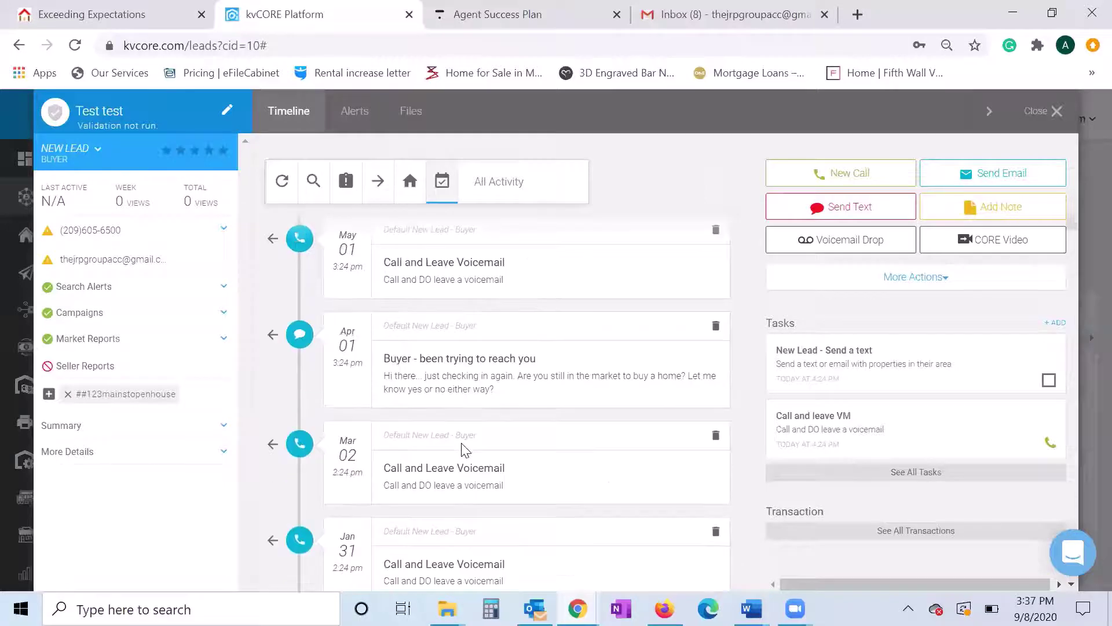
{"action": "scroll", "coordinate": [462, 450], "scroll_direction": "down", "scroll_amount": 2}
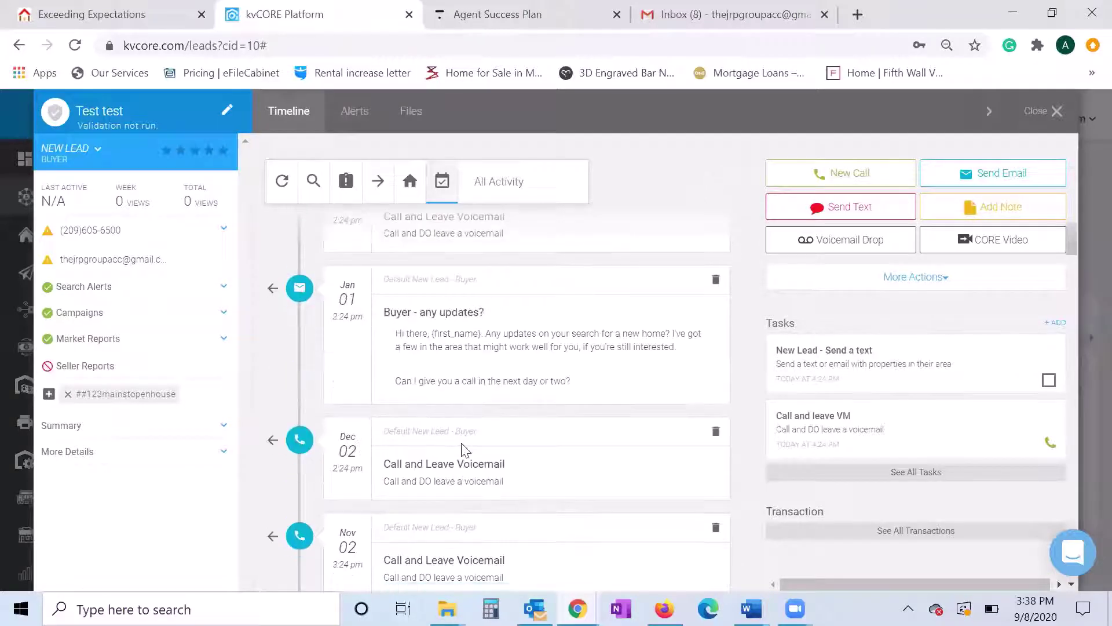
{"action": "scroll", "coordinate": [464, 451], "scroll_direction": "down", "scroll_amount": 8}
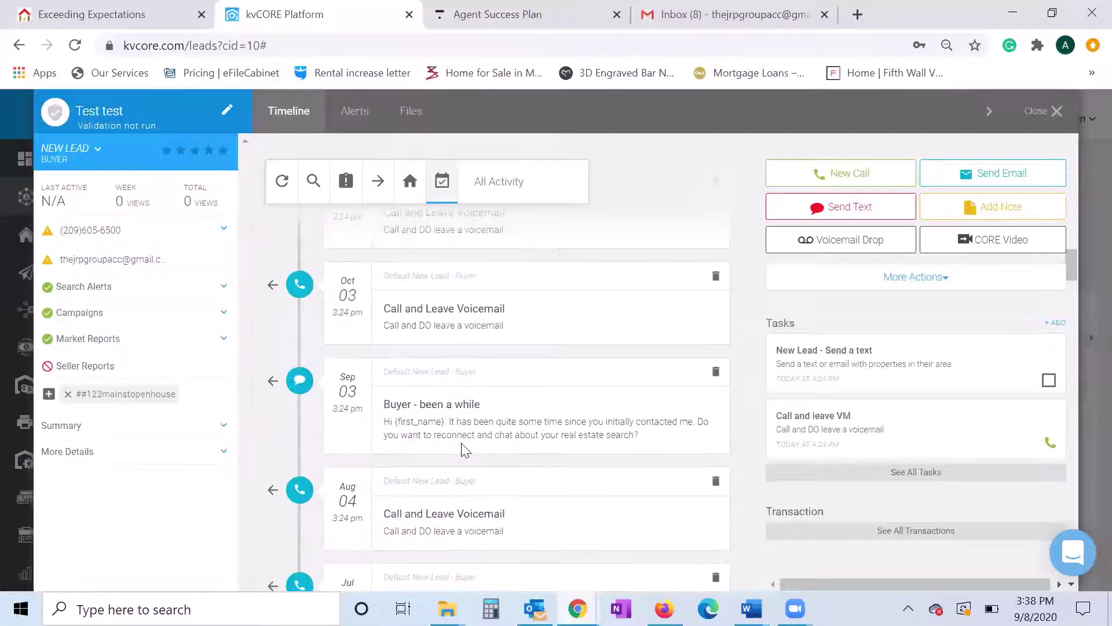
{"action": "scroll", "coordinate": [464, 451], "scroll_direction": "down", "scroll_amount": 4}
{"action": "scroll", "coordinate": [462, 444], "scroll_direction": "down", "scroll_amount": 4}
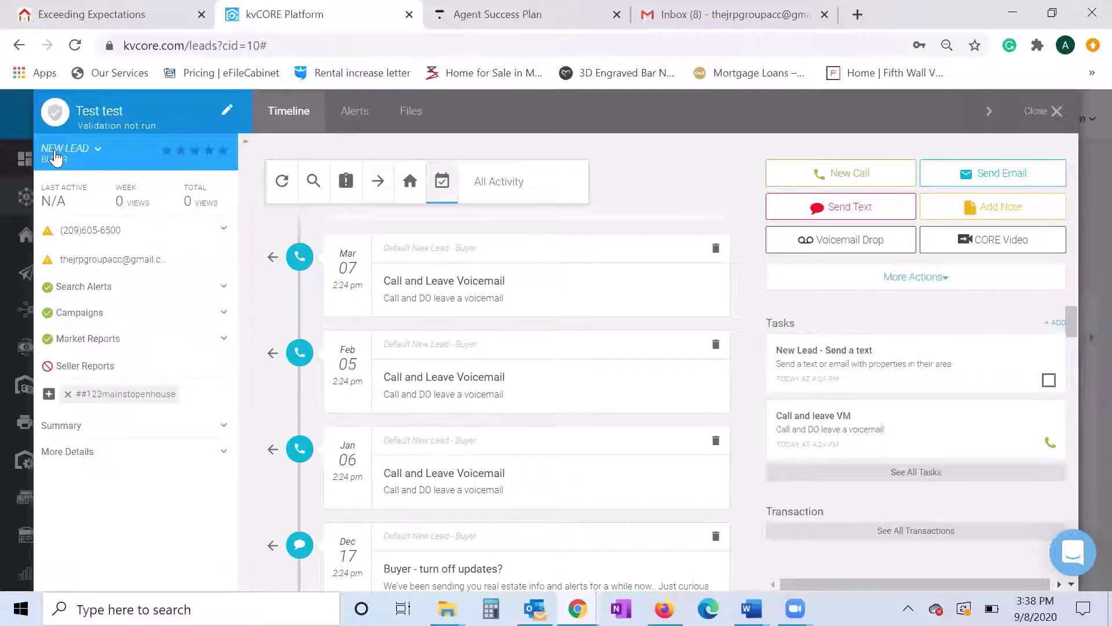
- Change the lead's status from New Lead to Contract, save, and proceed past the Smart Campaign warning
{"action": "left_click", "coordinate": [55, 151]}
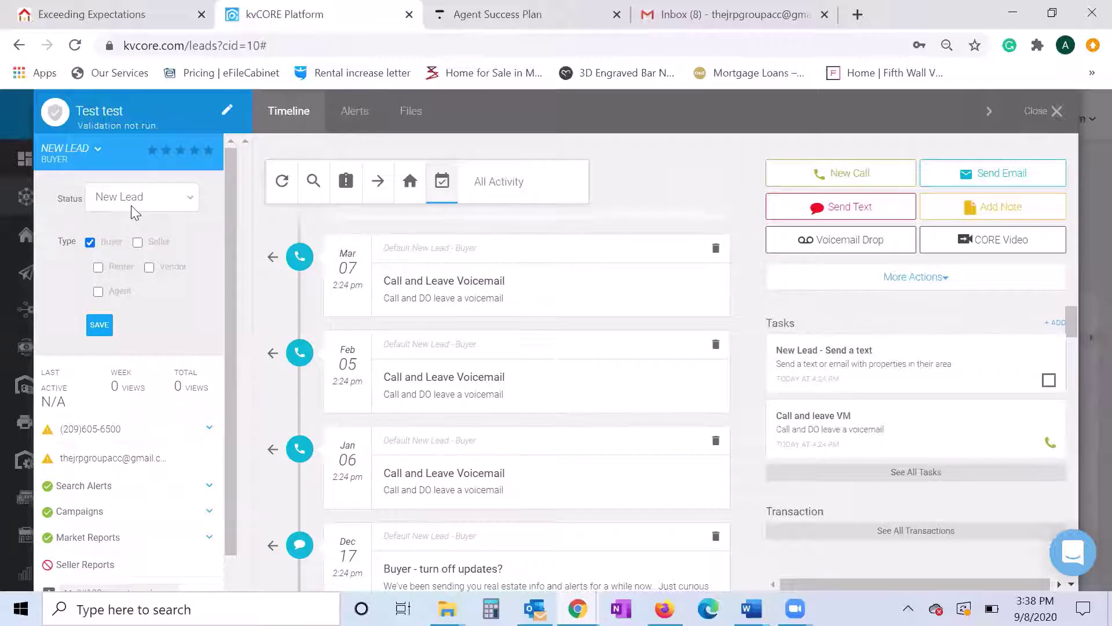
{"action": "left_click", "coordinate": [131, 205]}
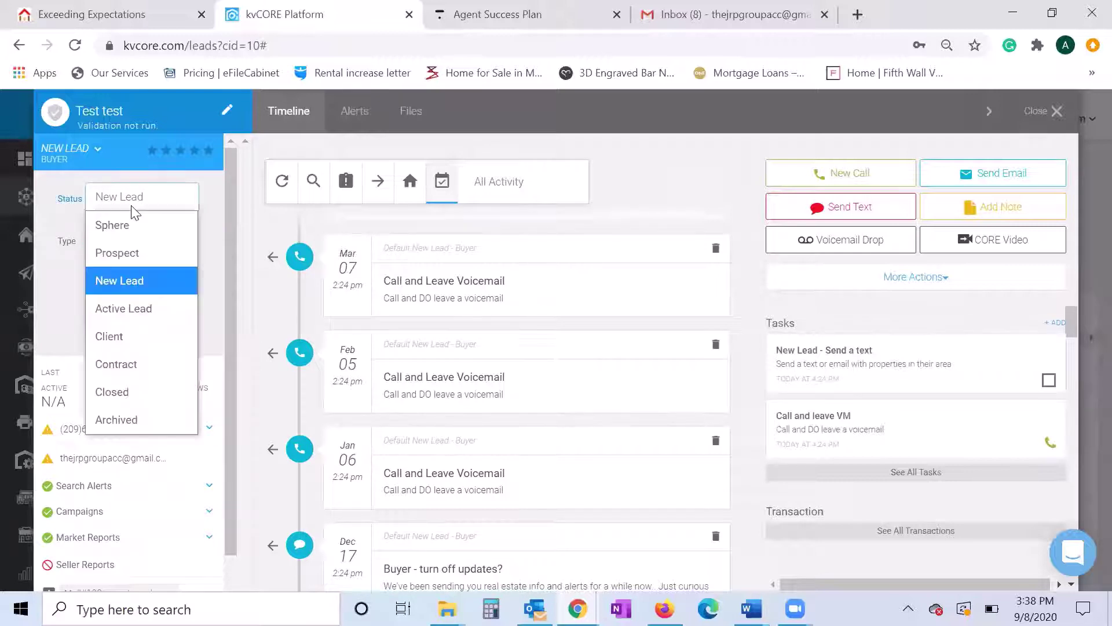
{"action": "left_click", "coordinate": [163, 376]}
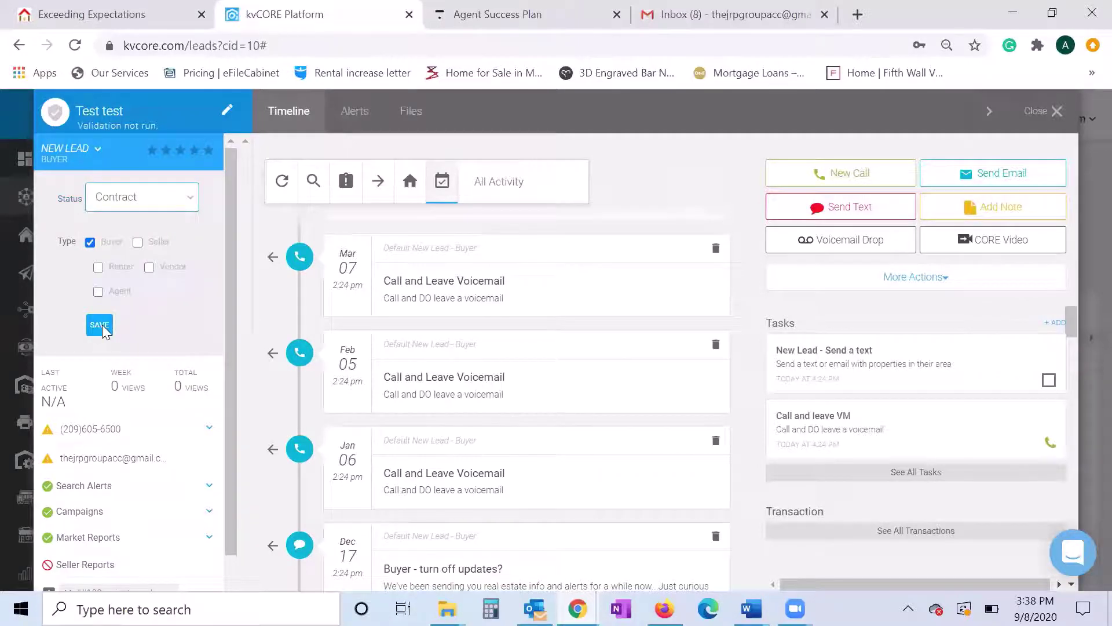
{"action": "left_click", "coordinate": [100, 325]}
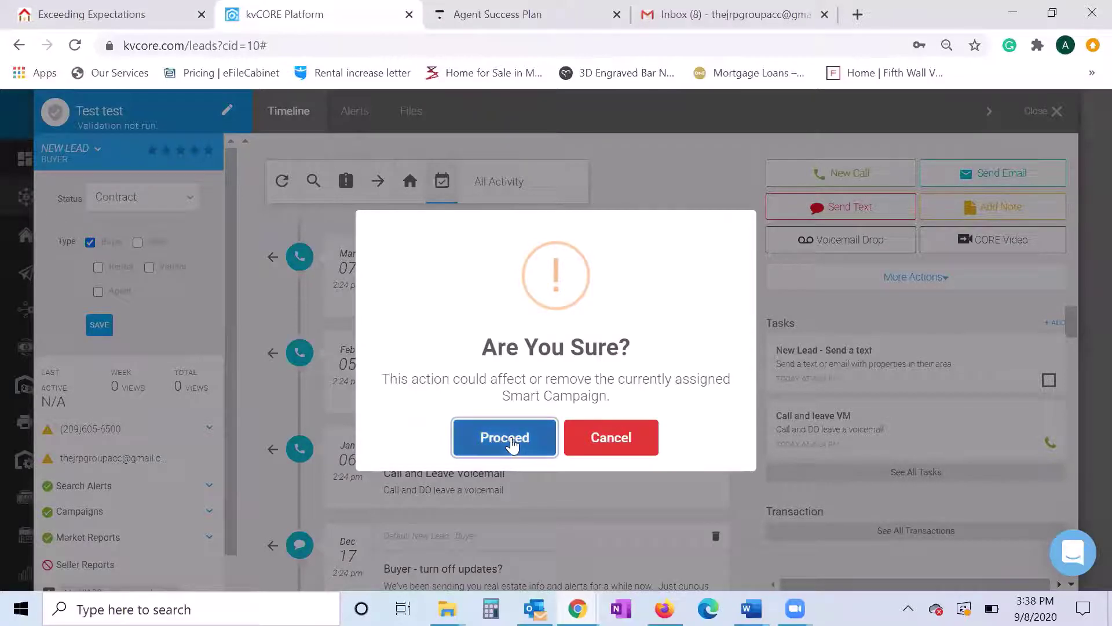
{"action": "left_click", "coordinate": [512, 443]}
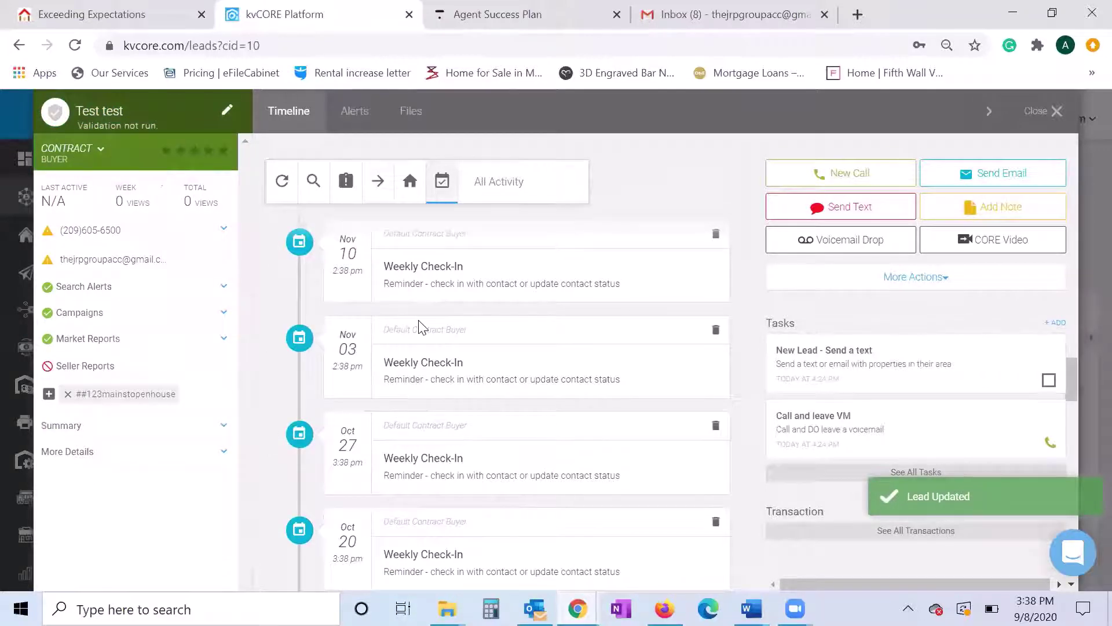
- Scroll to today's Sep 08 status and campaign entries, then apply the empty Home property-activity filter
{"action": "scroll", "coordinate": [457, 365], "scroll_direction": "down", "scroll_amount": 8}
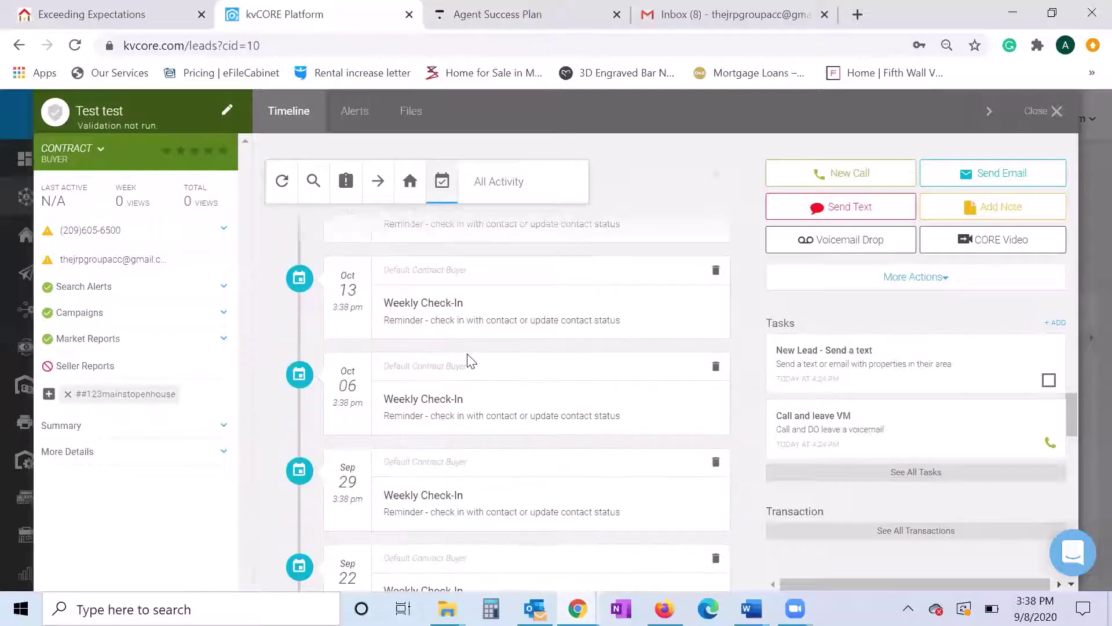
{"action": "scroll", "coordinate": [469, 360], "scroll_direction": "down", "scroll_amount": 8}
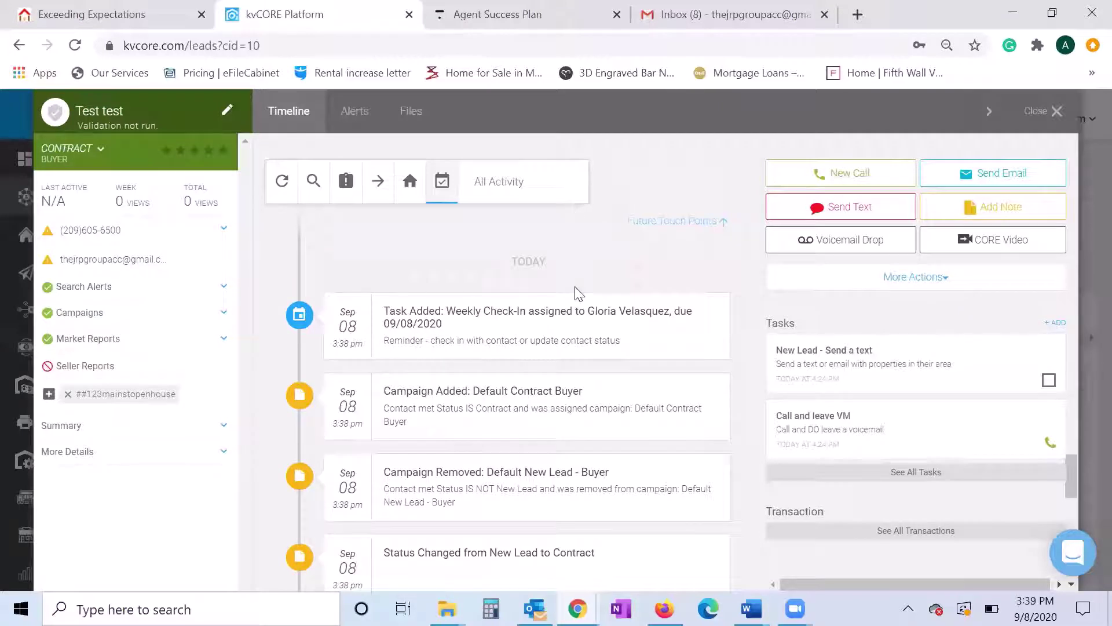
{"action": "left_click", "coordinate": [410, 194]}
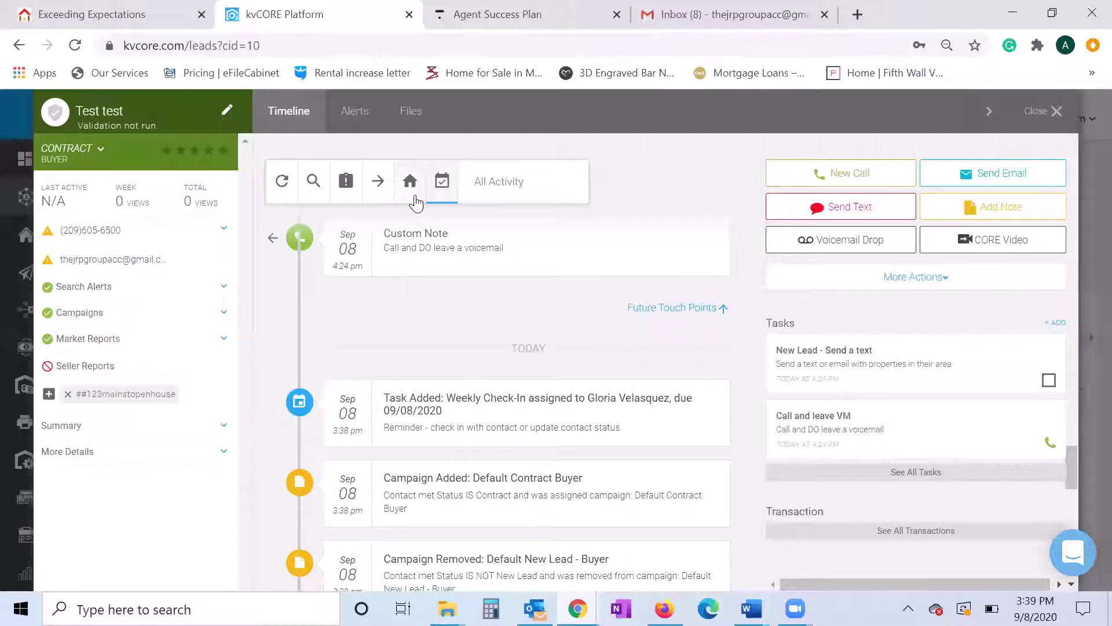
- Close the keyword search, reapply the scheduled filter, and scroll up to the March Weekly Check-In tasks
{"action": "left_click", "coordinate": [314, 181]}
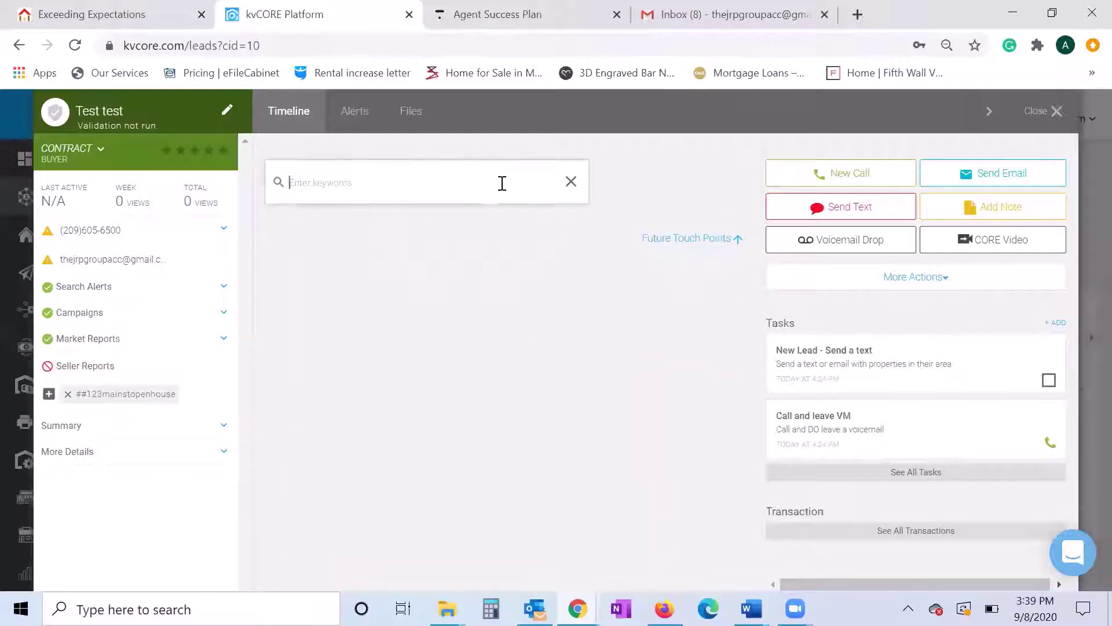
{"action": "left_click", "coordinate": [573, 183]}
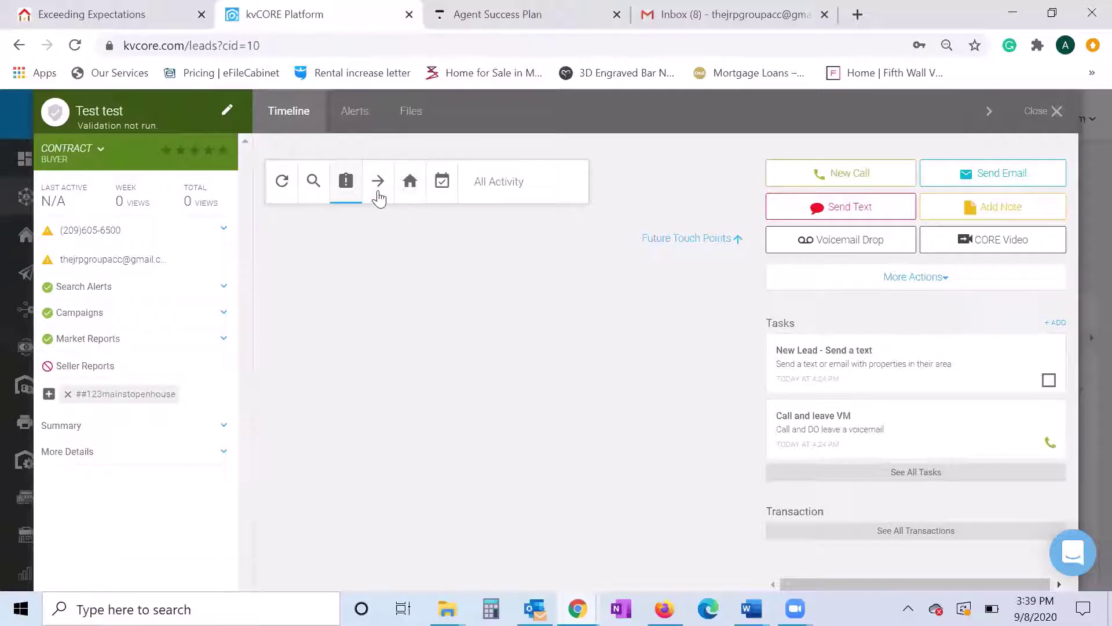
{"action": "left_click", "coordinate": [442, 194]}
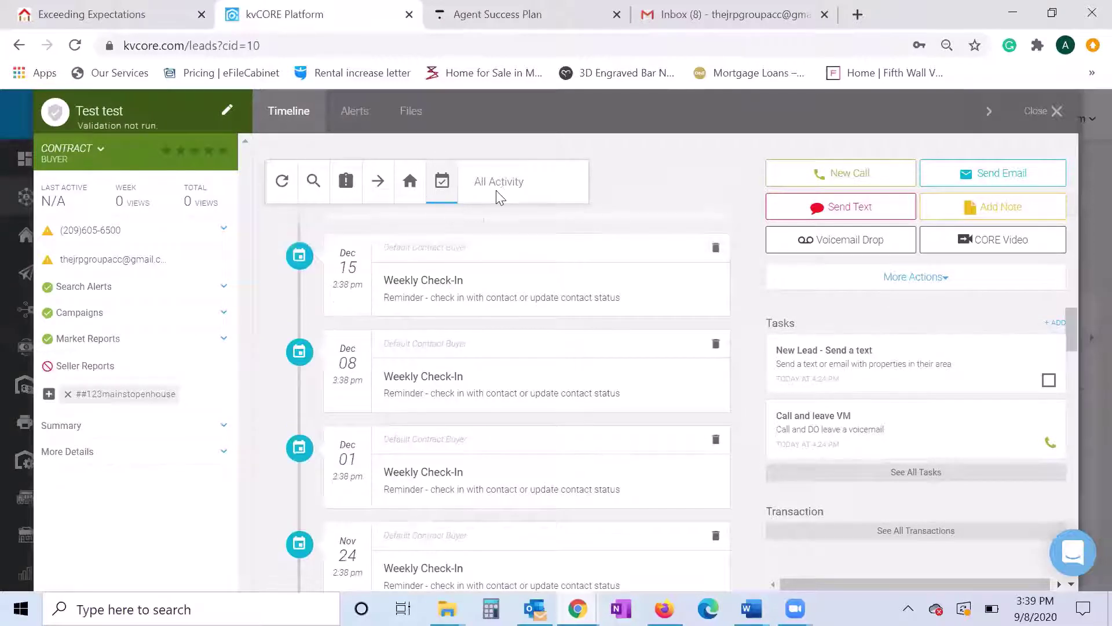
{"action": "left_click", "coordinate": [516, 190]}
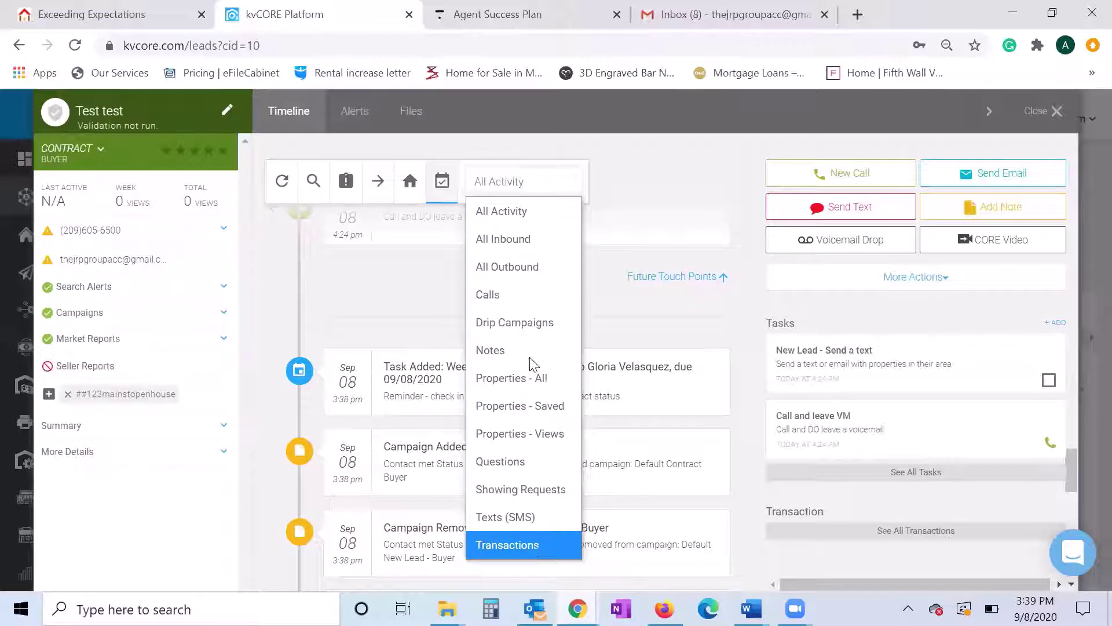
{"action": "left_click", "coordinate": [539, 184]}
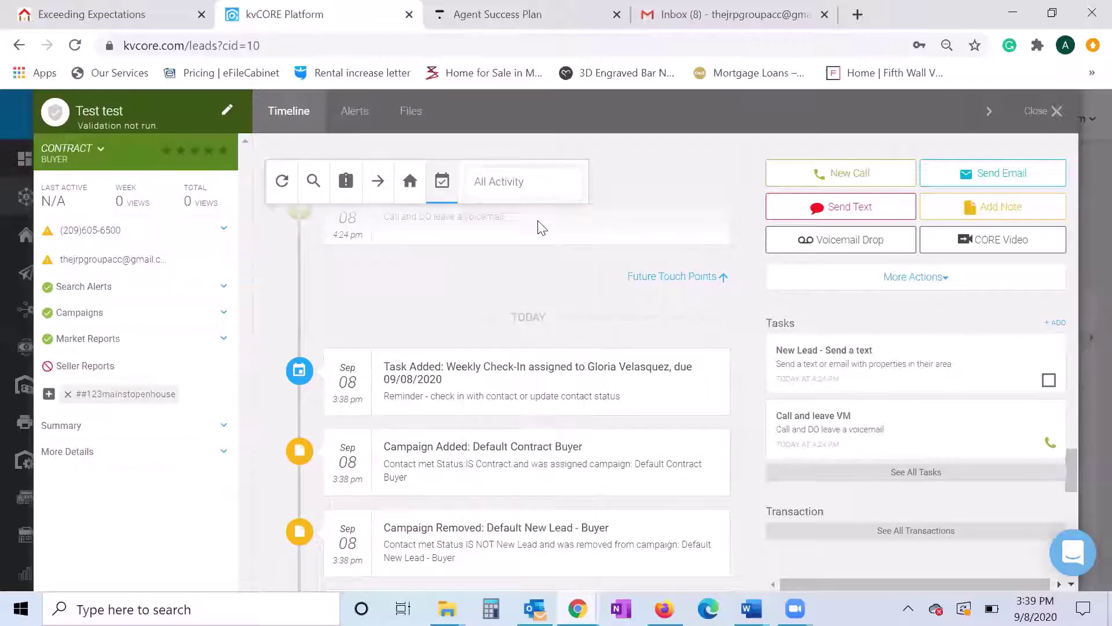
{"action": "scroll", "coordinate": [543, 340], "scroll_direction": "up", "scroll_amount": 10}
{"action": "scroll", "coordinate": [544, 340], "scroll_direction": "up", "scroll_amount": 20}
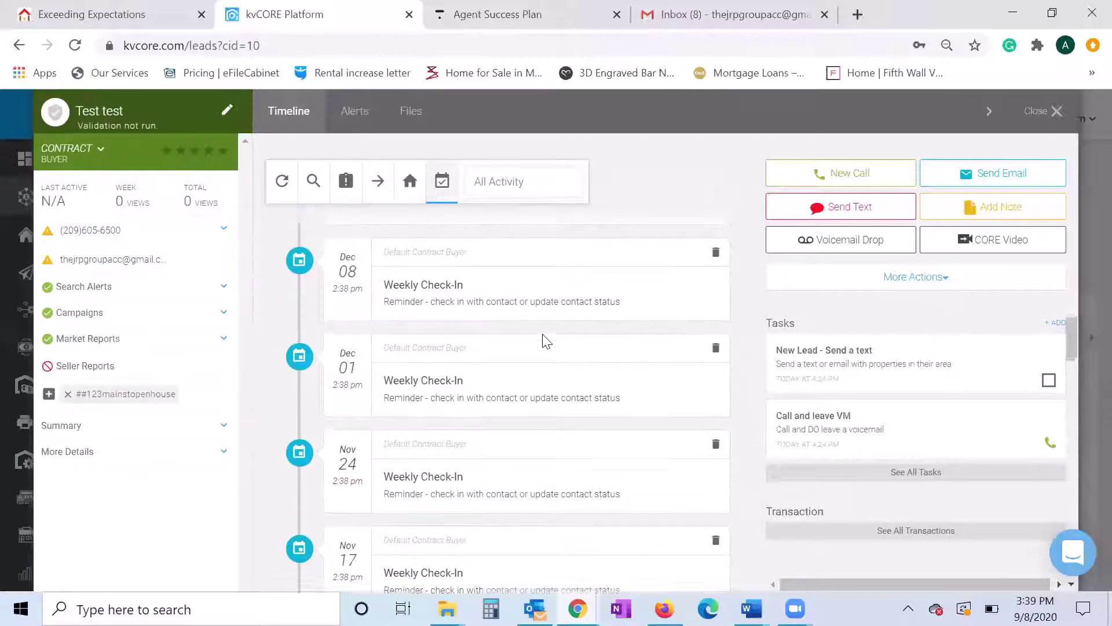
{"action": "scroll", "coordinate": [545, 341], "scroll_direction": "up", "scroll_amount": 2}
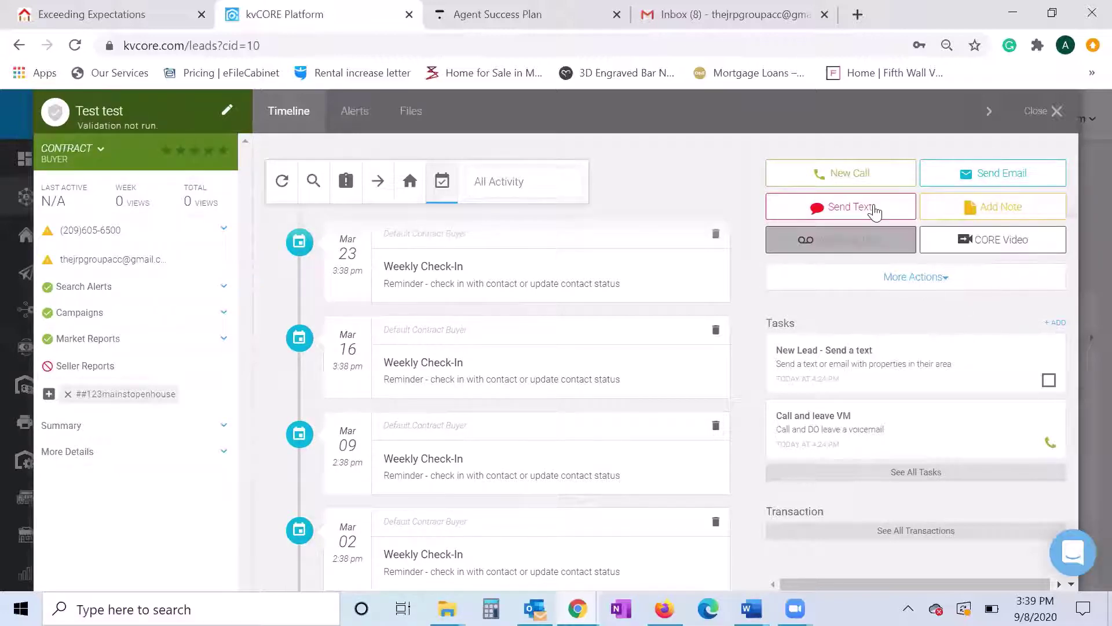
{"action": "left_click", "coordinate": [839, 177]}
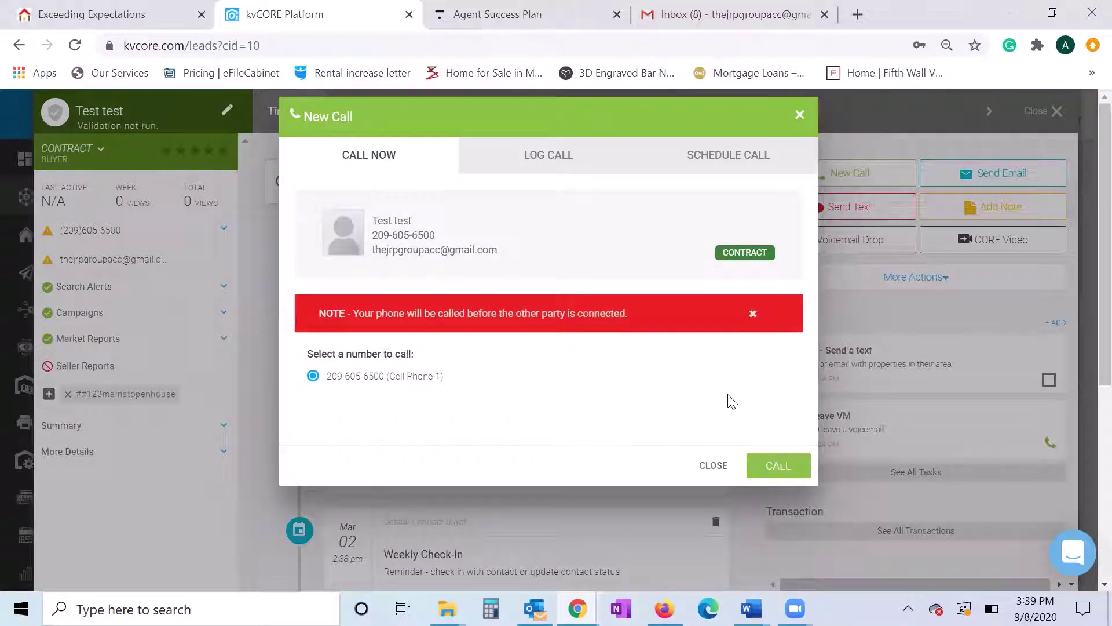
{"action": "left_click", "coordinate": [800, 115]}
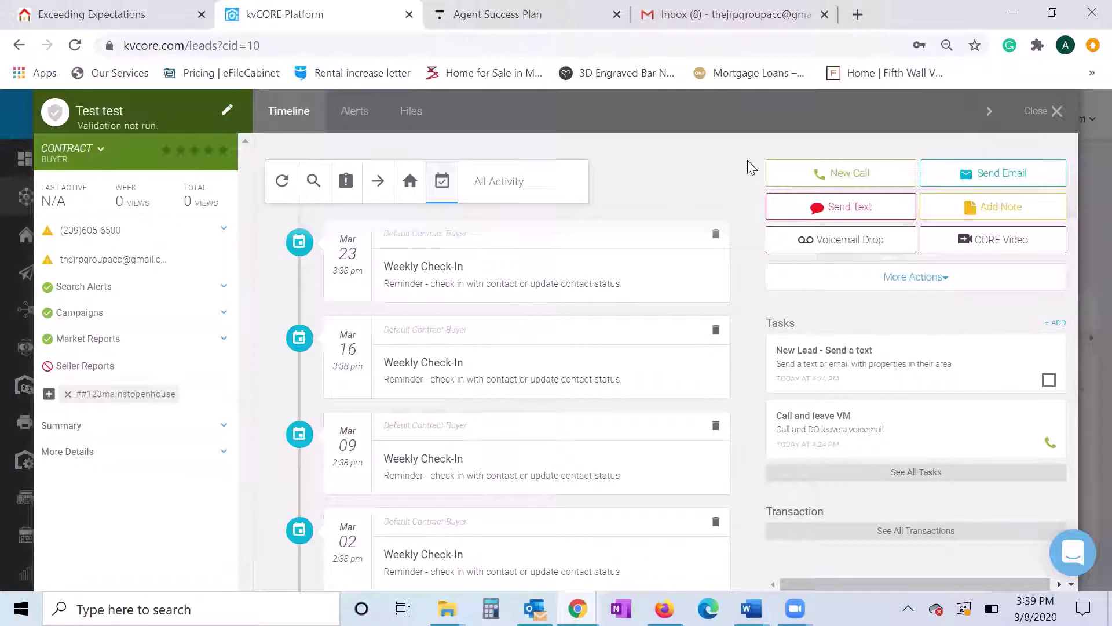
{"action": "left_click", "coordinate": [838, 176]}
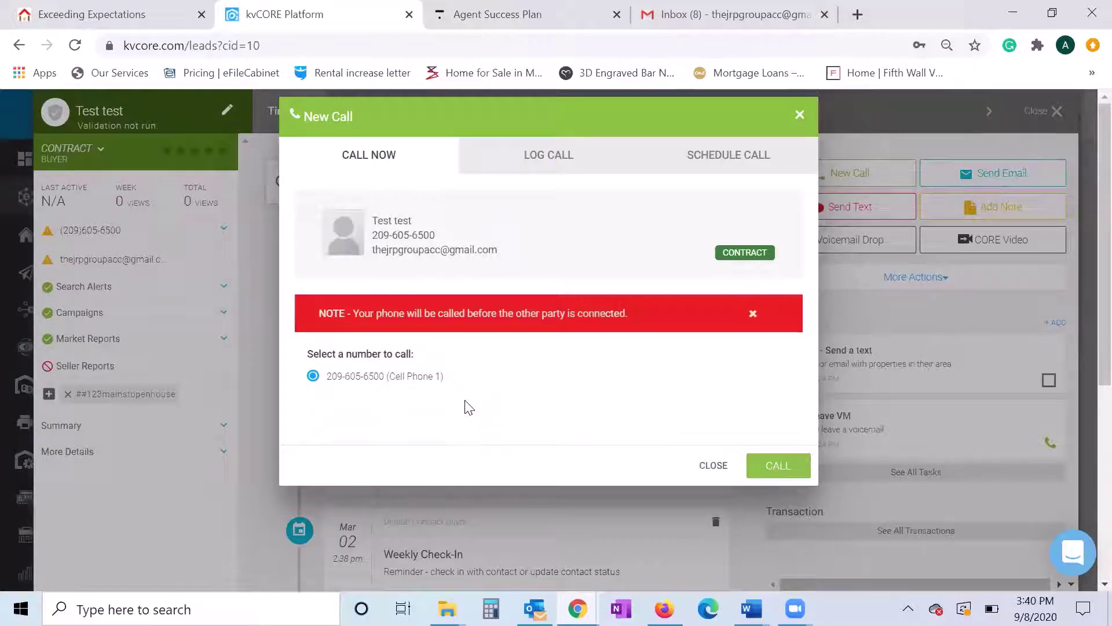
{"action": "left_click", "coordinate": [539, 148]}
{"action": "left_click", "coordinate": [370, 155]}
{"action": "left_click", "coordinate": [803, 115]}
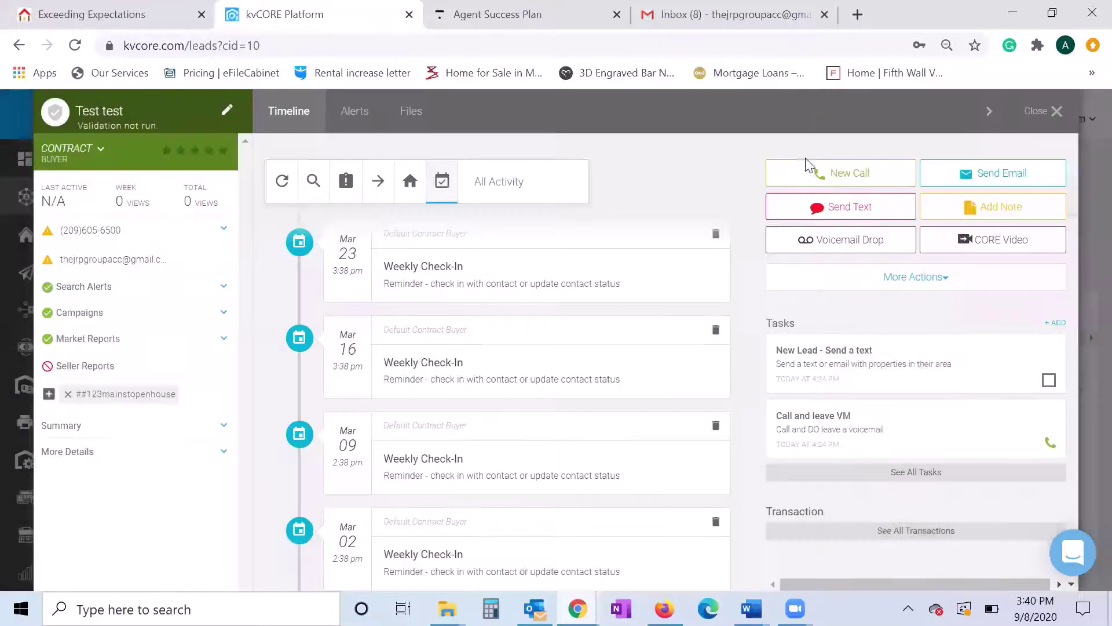
{"action": "left_click", "coordinate": [835, 206]}
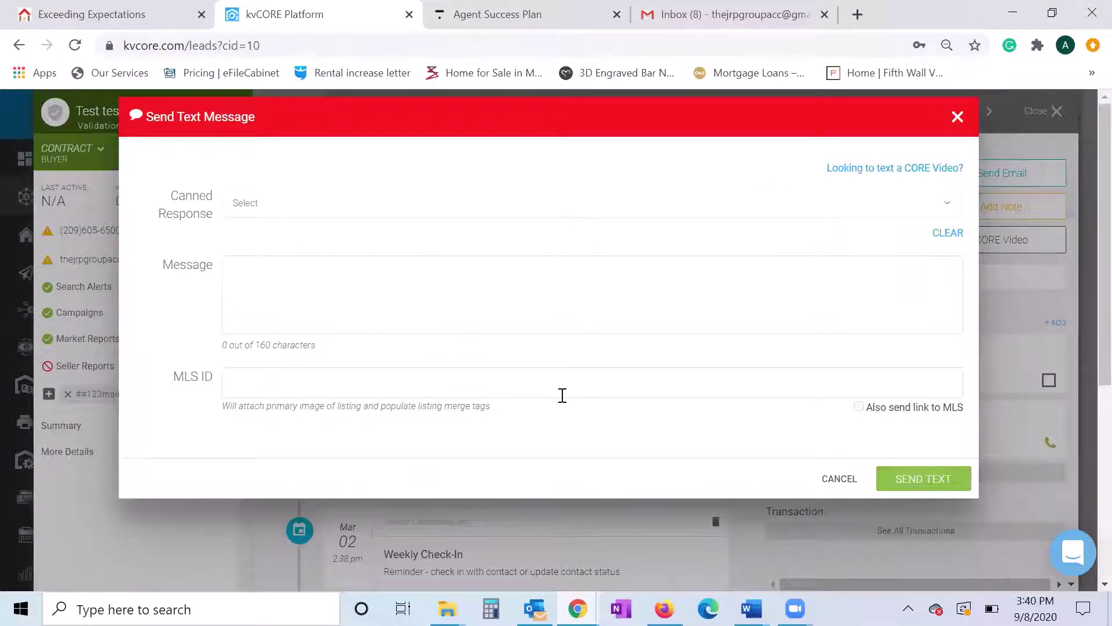
{"action": "left_click", "coordinate": [287, 376]}
{"action": "type", "text": "12332829"}
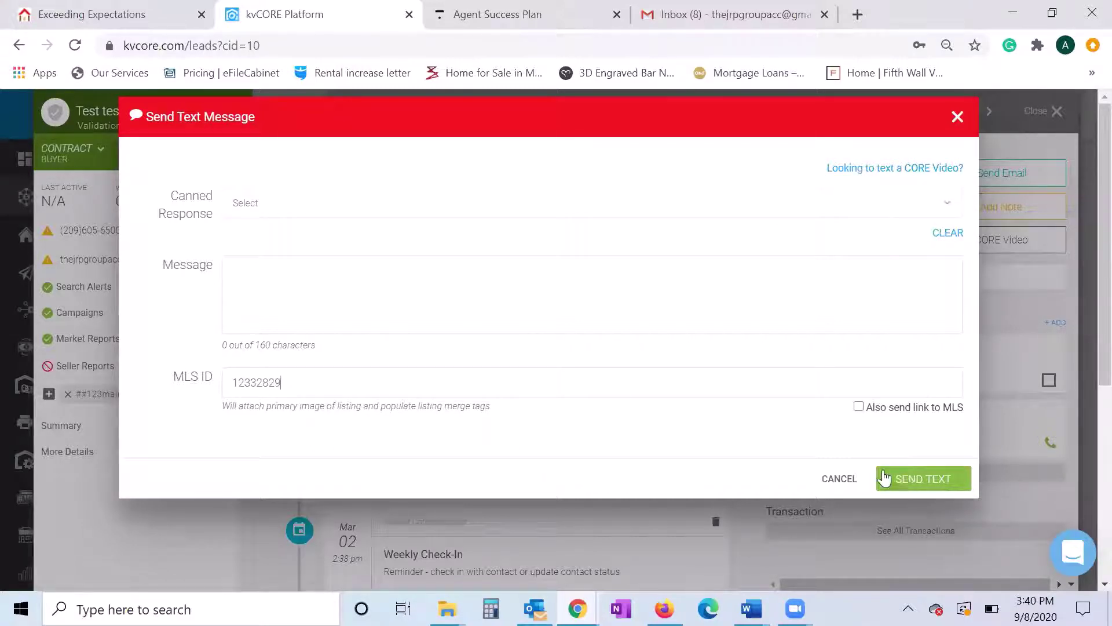
{"action": "left_click", "coordinate": [382, 289]}
{"action": "type", "text": "Hi Check out this"}
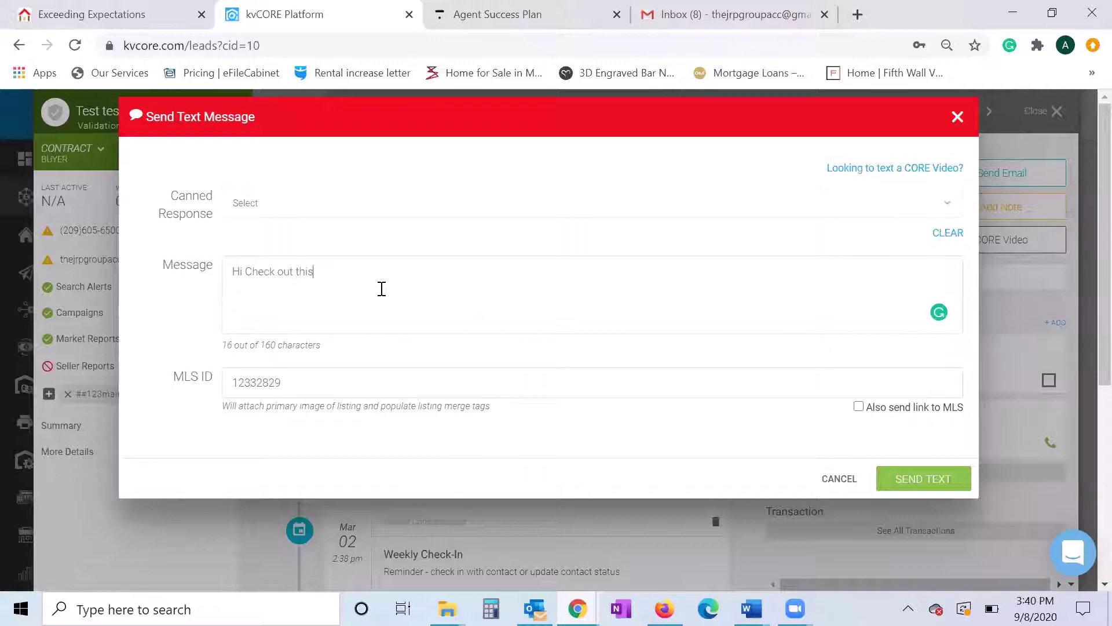
{"action": "type", "text": " listing."}
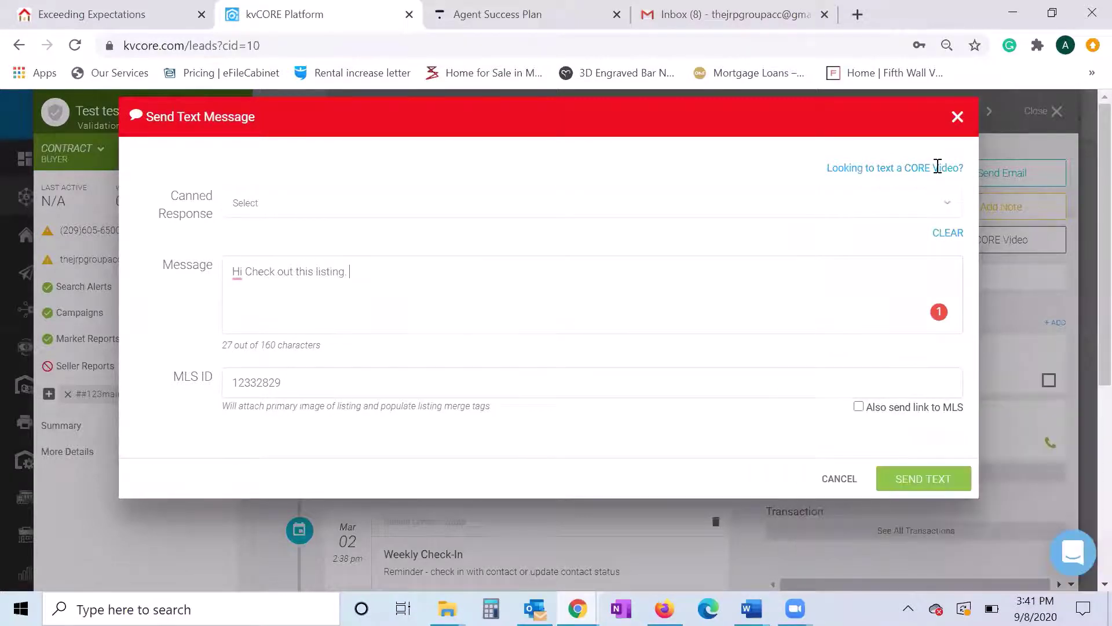
{"action": "left_click", "coordinate": [958, 117]}
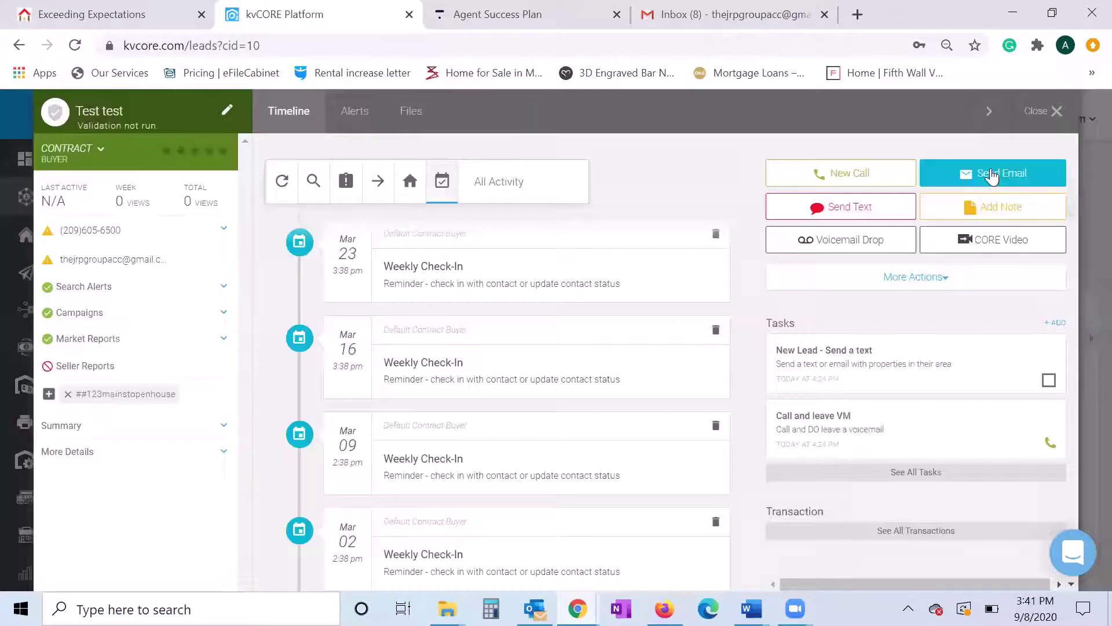
- Start an email to the lead and browse the template list without choosing one
{"action": "left_click", "coordinate": [992, 172]}
{"action": "left_click", "coordinate": [510, 359]}
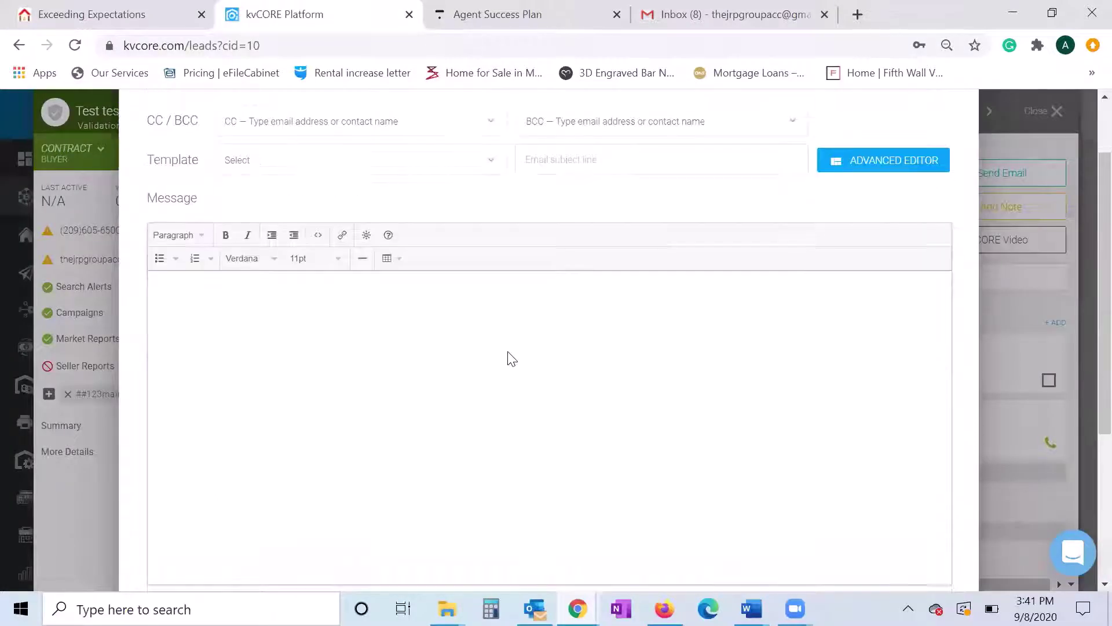
{"action": "scroll", "coordinate": [506, 359], "scroll_direction": "up", "scroll_amount": 2}
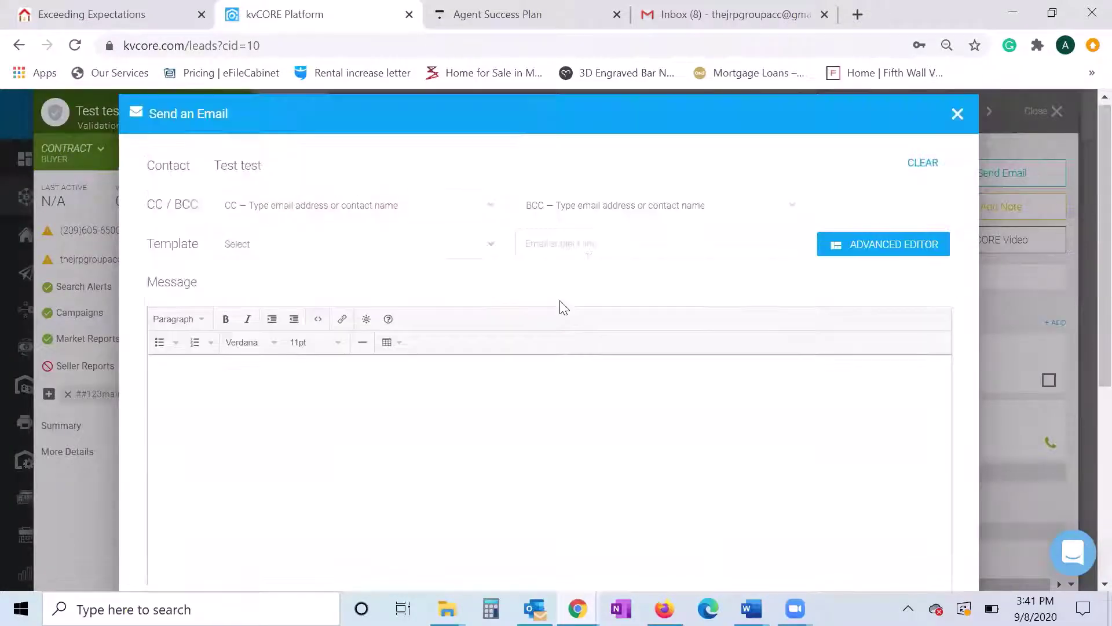
{"action": "left_click", "coordinate": [589, 257]}
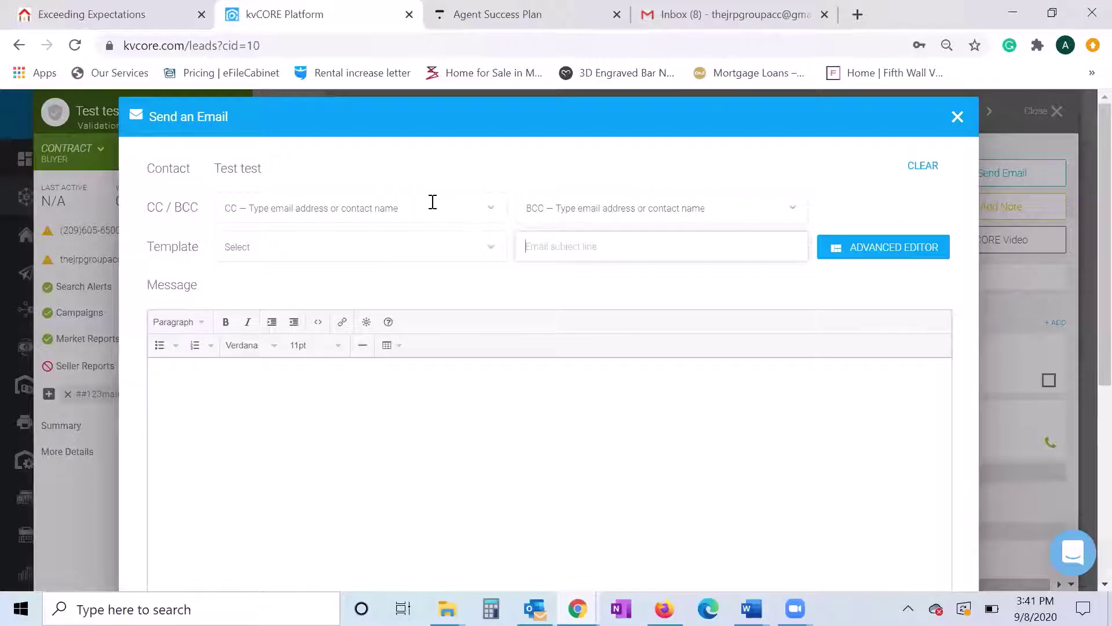
{"action": "left_click", "coordinate": [298, 255]}
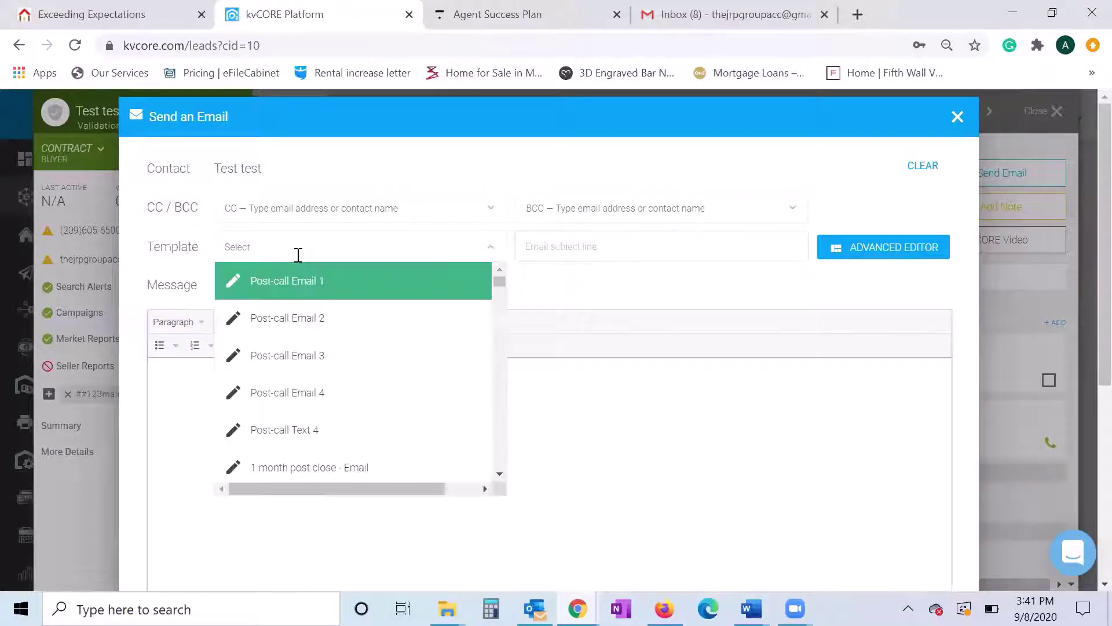
{"action": "scroll", "coordinate": [412, 337], "scroll_direction": "down", "scroll_amount": 2}
{"action": "scroll", "coordinate": [412, 337], "scroll_direction": "down", "scroll_amount": 1}
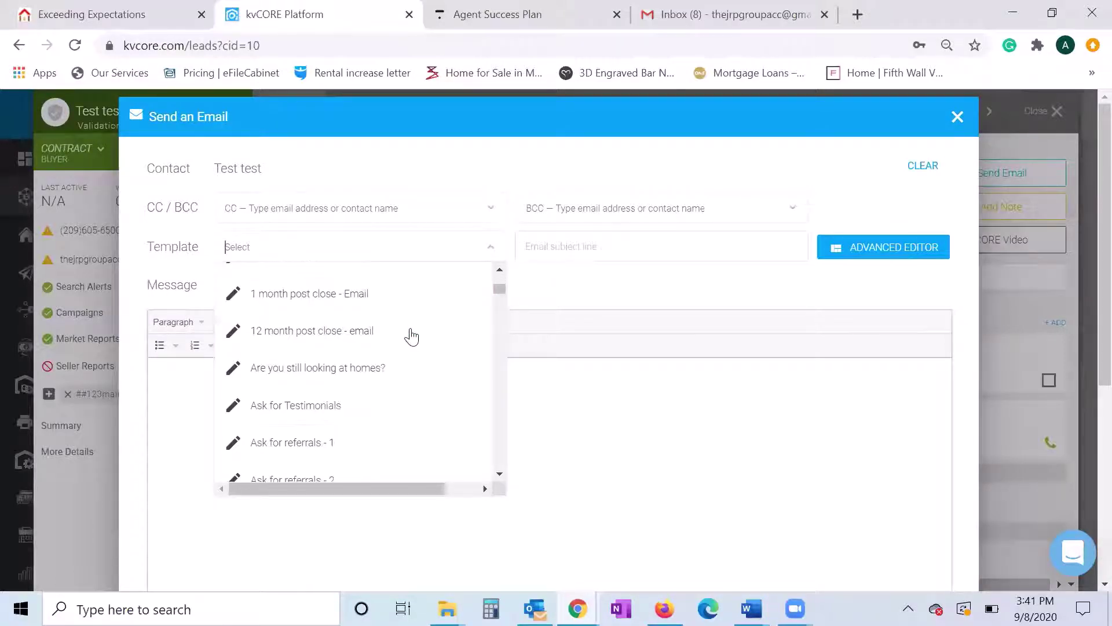
{"action": "scroll", "coordinate": [412, 337], "scroll_direction": "up", "scroll_amount": 3}
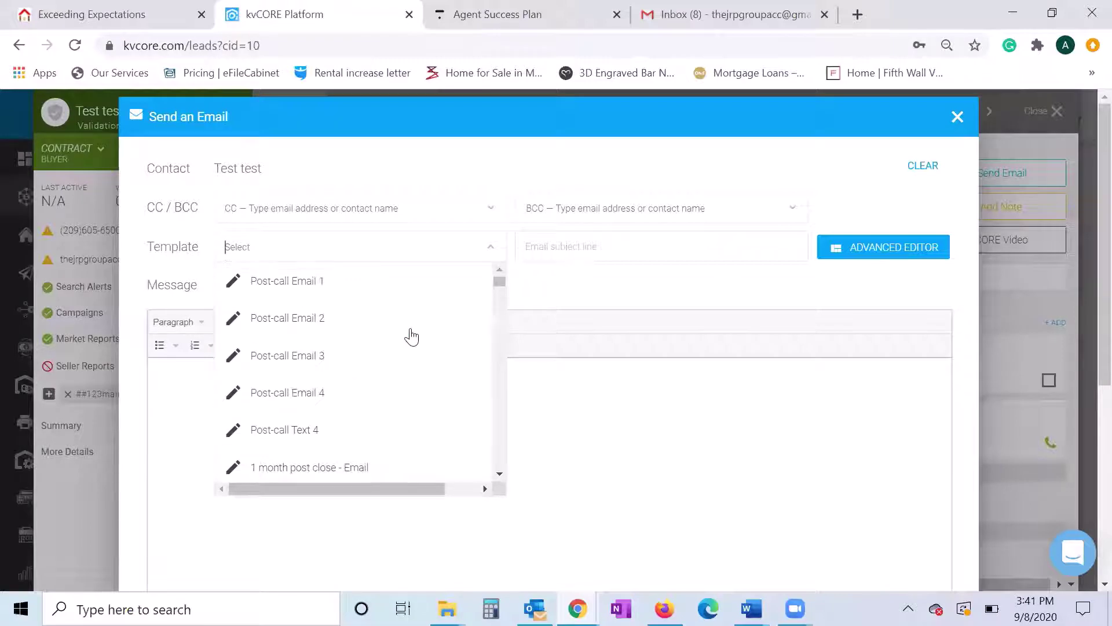
{"action": "left_click", "coordinate": [638, 285]}
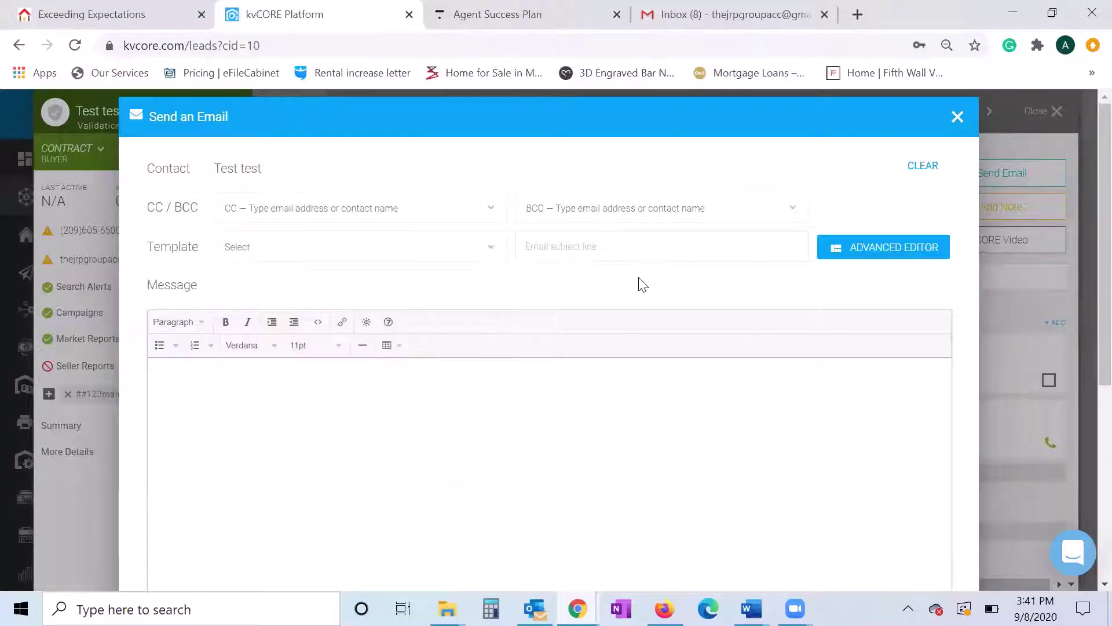
- Click into the empty message body, then discard the draft unsent with 'Yes, close!'
{"action": "scroll", "coordinate": [445, 397], "scroll_direction": "down", "scroll_amount": 4}
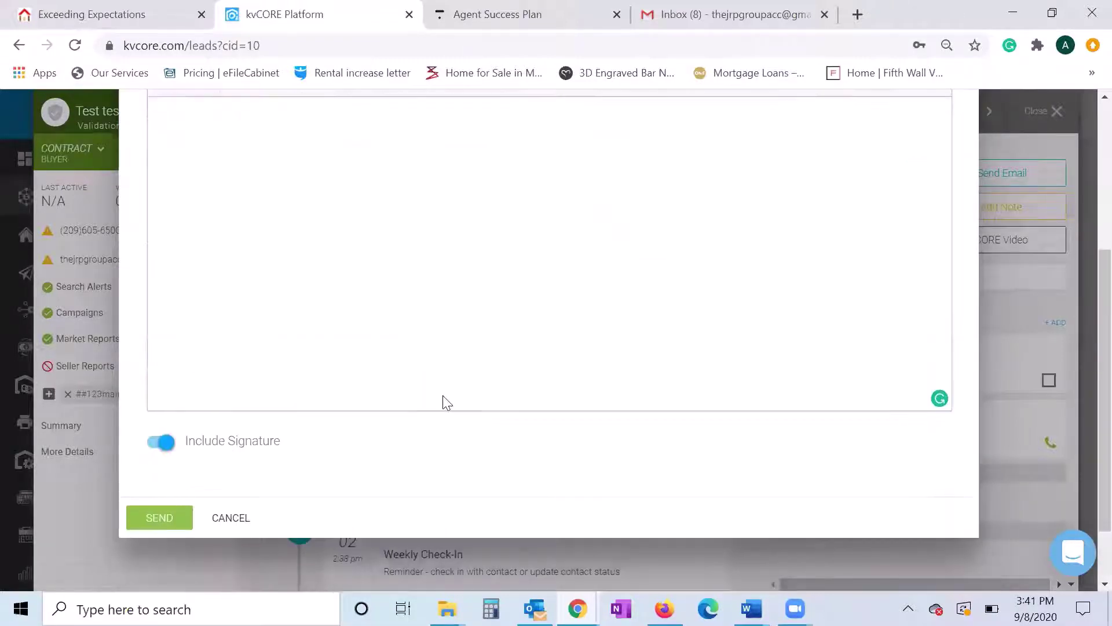
{"action": "scroll", "coordinate": [445, 396], "scroll_direction": "up", "scroll_amount": 2}
{"action": "scroll", "coordinate": [411, 318], "scroll_direction": "up", "scroll_amount": 2}
{"action": "left_click", "coordinate": [308, 376]}
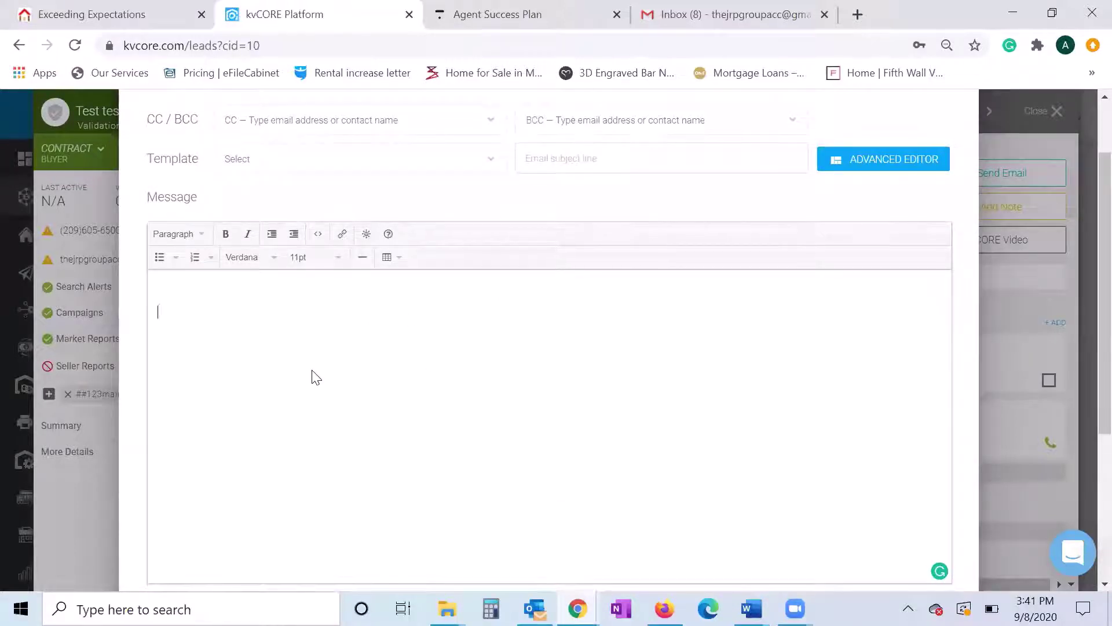
{"action": "scroll", "coordinate": [313, 377], "scroll_direction": "down", "scroll_amount": 4}
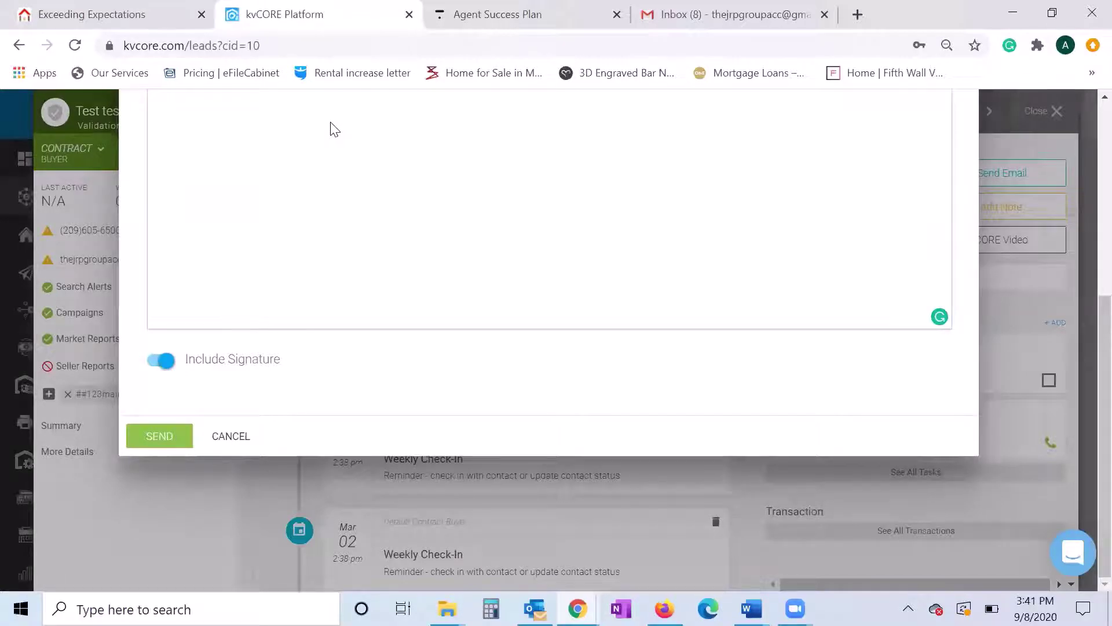
{"action": "scroll", "coordinate": [335, 127], "scroll_direction": "up", "scroll_amount": 5}
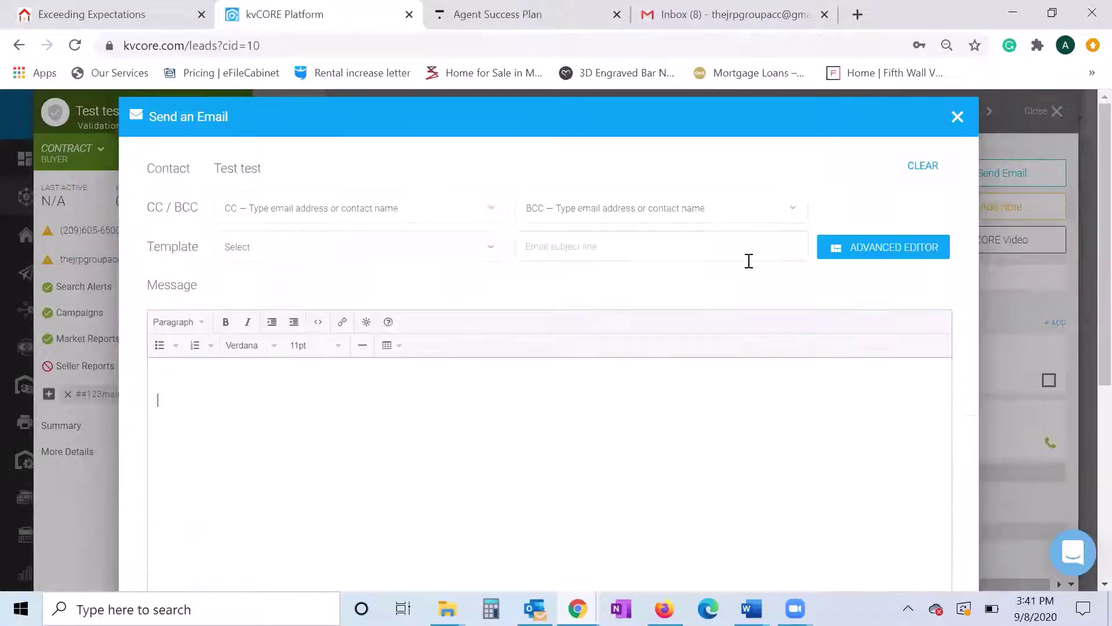
{"action": "left_click", "coordinate": [956, 118]}
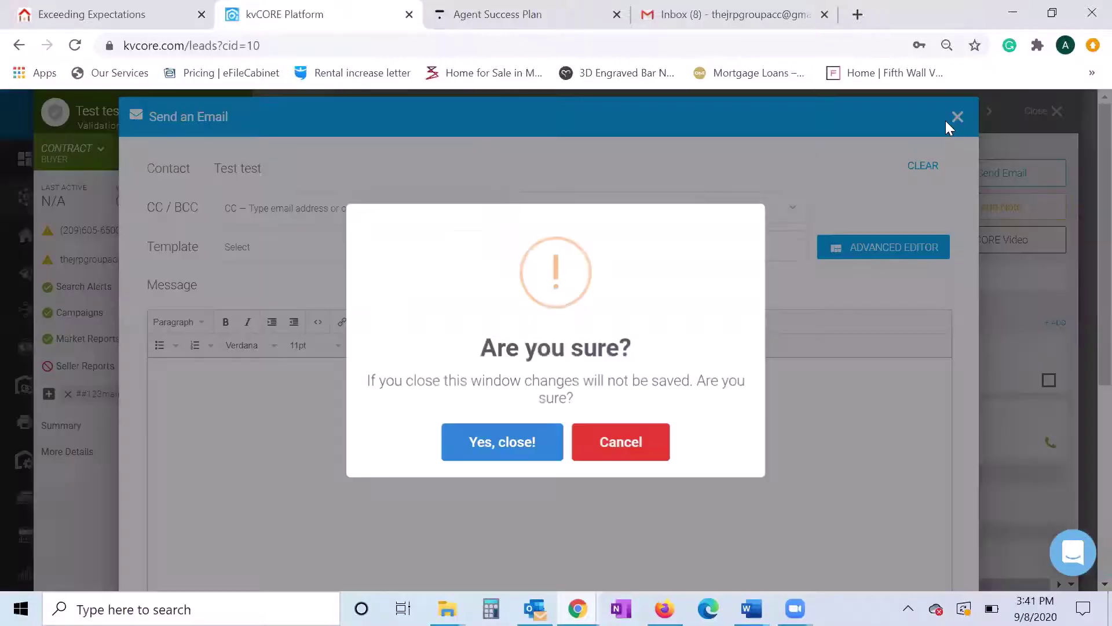
{"action": "left_click", "coordinate": [514, 435]}
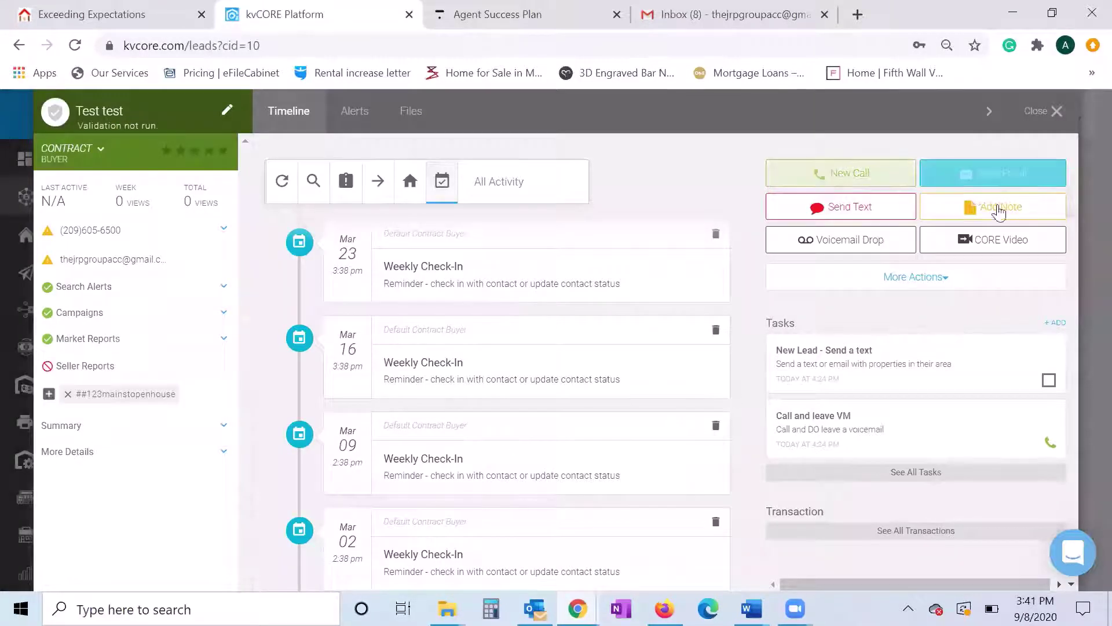
{"action": "left_click", "coordinate": [1007, 217]}
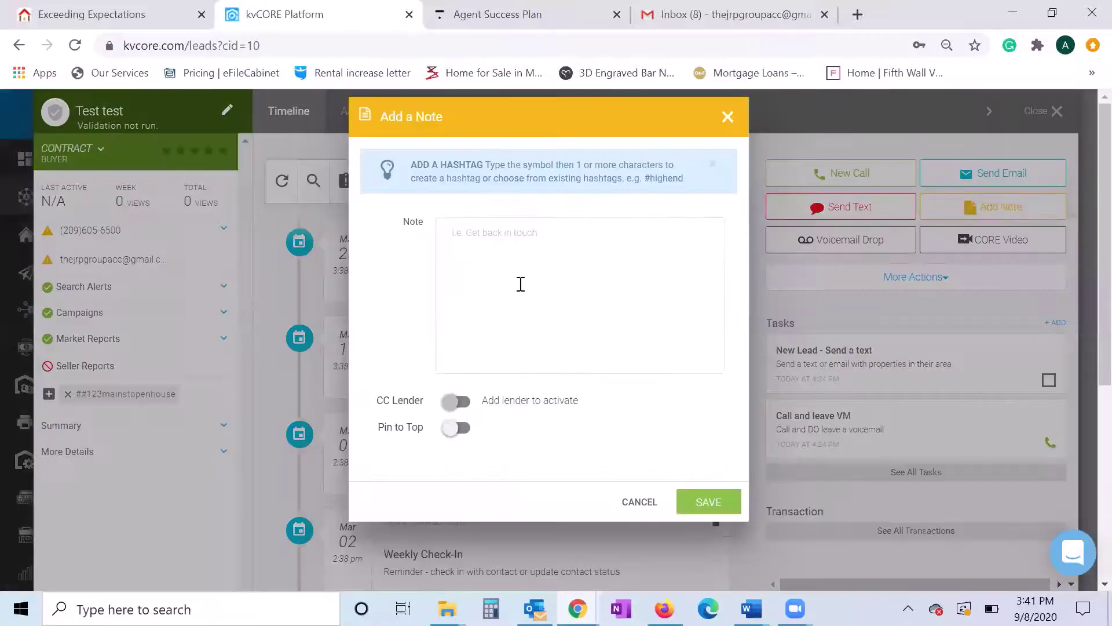
{"action": "type", "text": "Tal"}
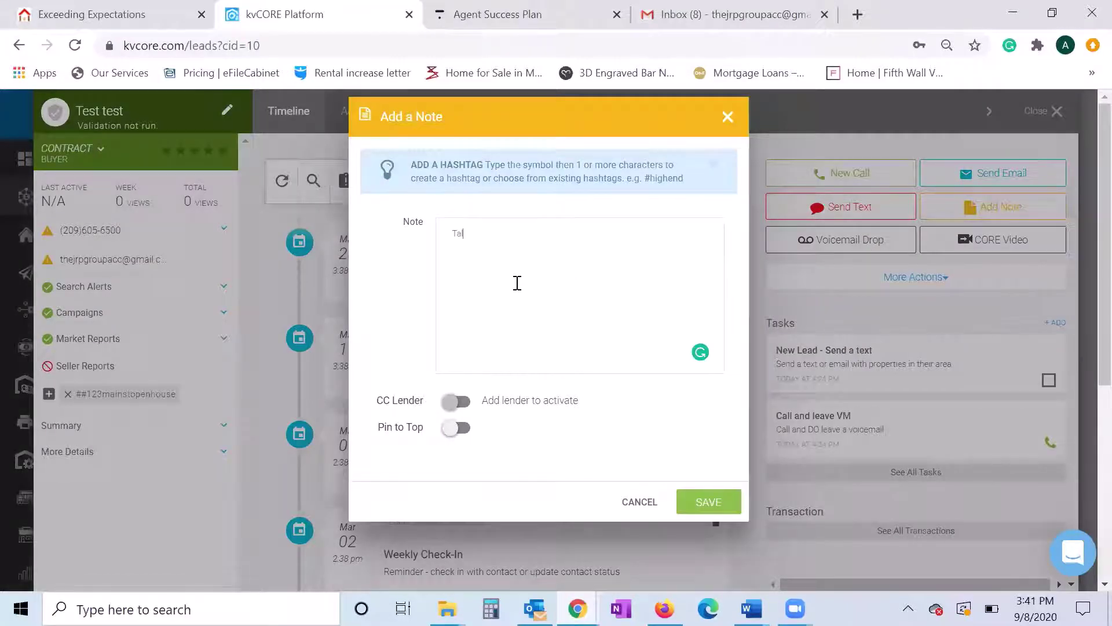
{"action": "type", "text": "k to the lead"}
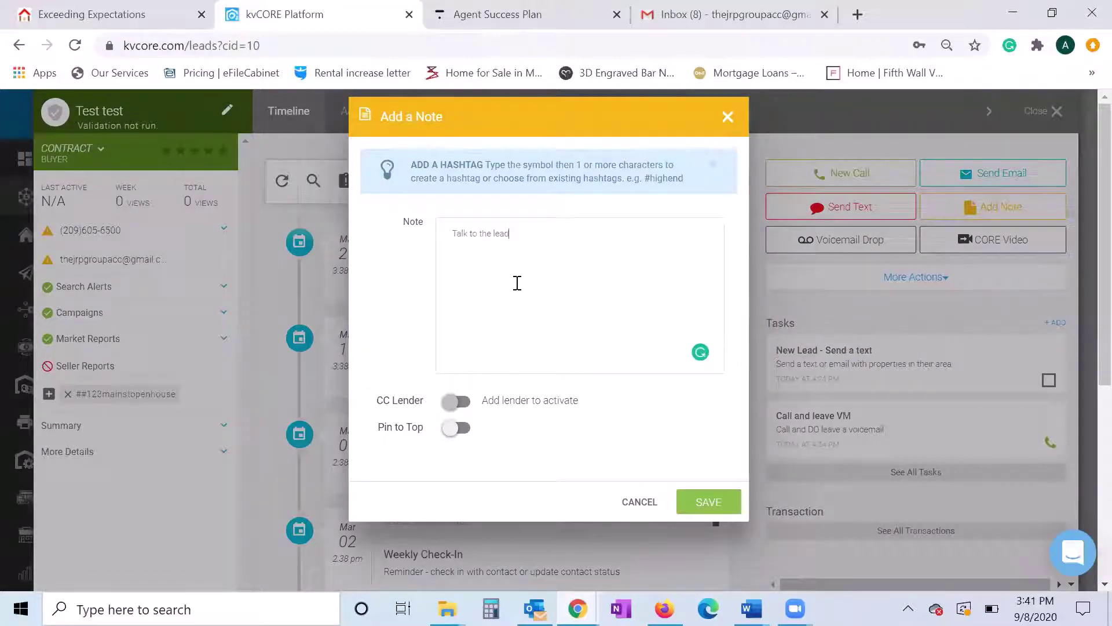
{"action": "type", "text": " and wants to"}
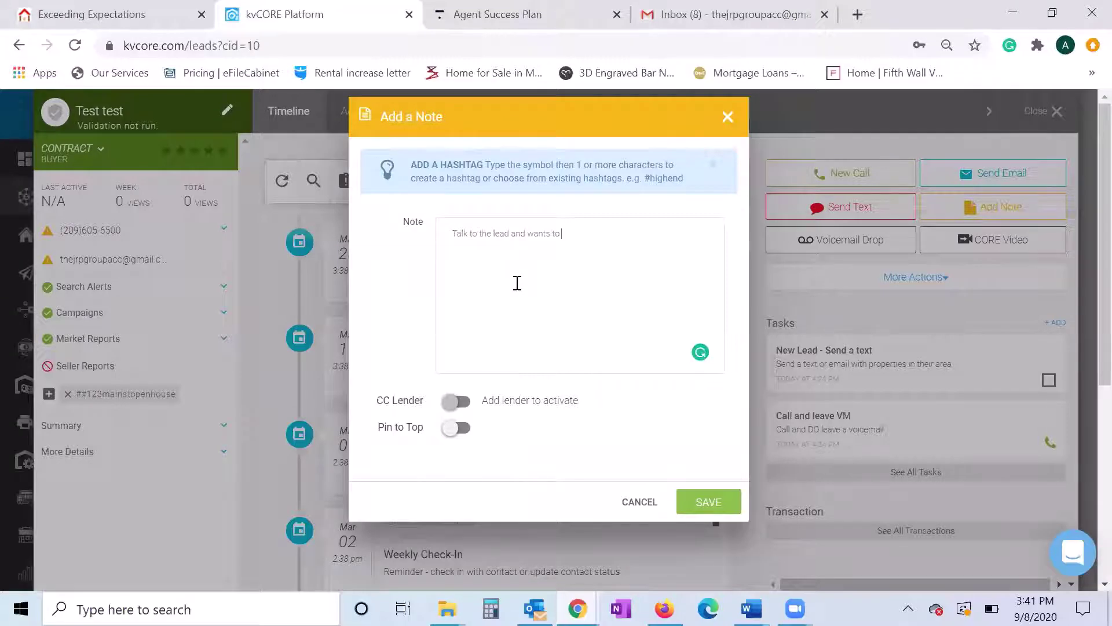
{"action": "type", "text": " me call back i"}
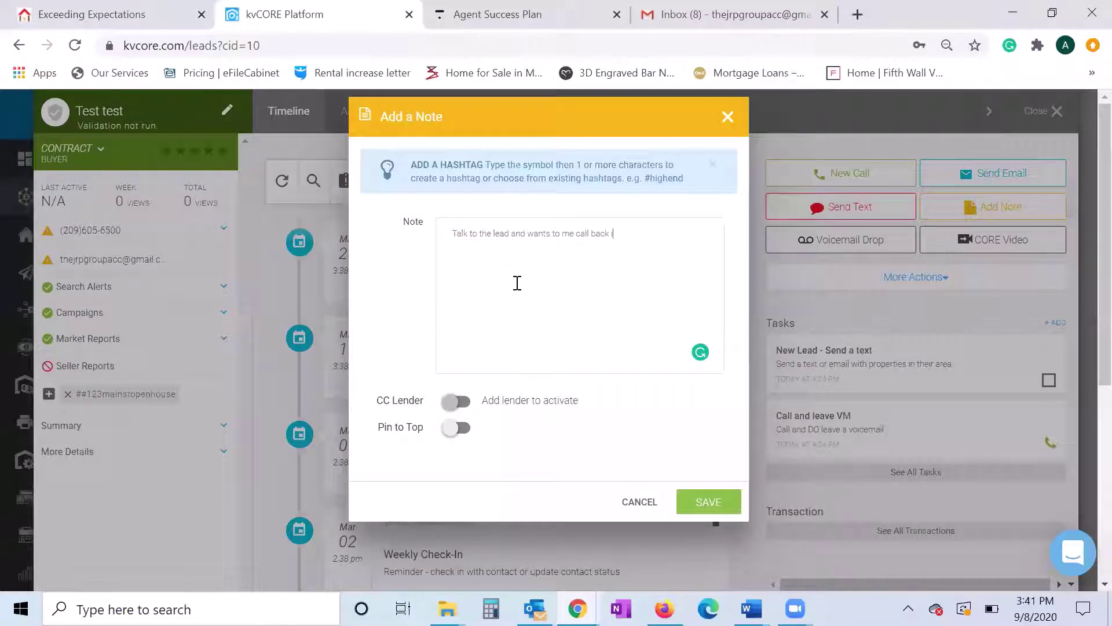
{"action": "type", "text": "n one week."}
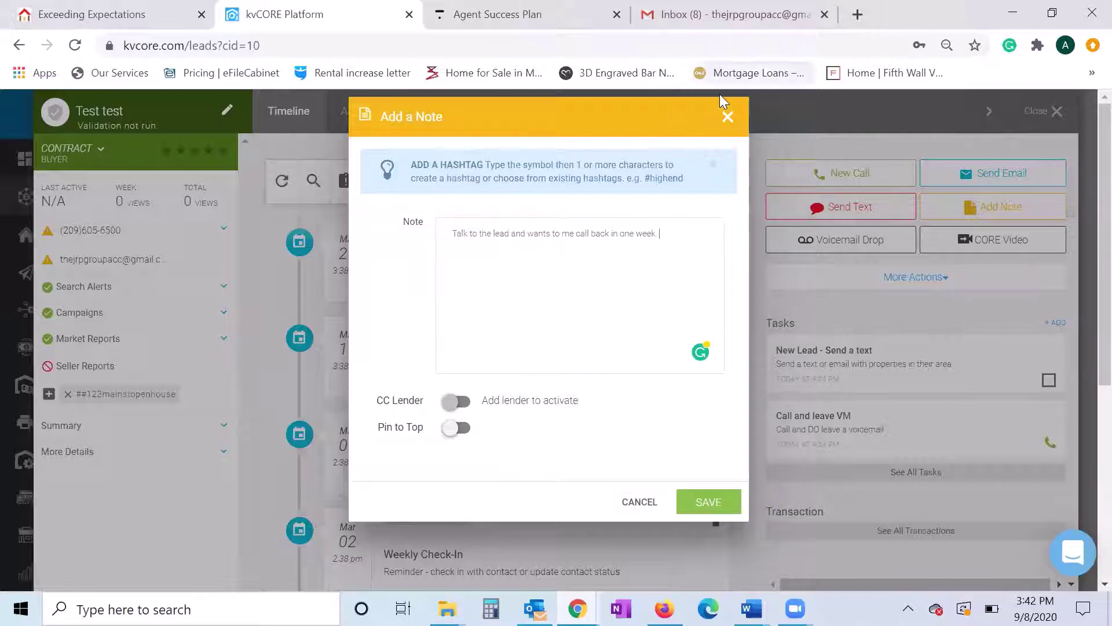
{"action": "left_click", "coordinate": [727, 117]}
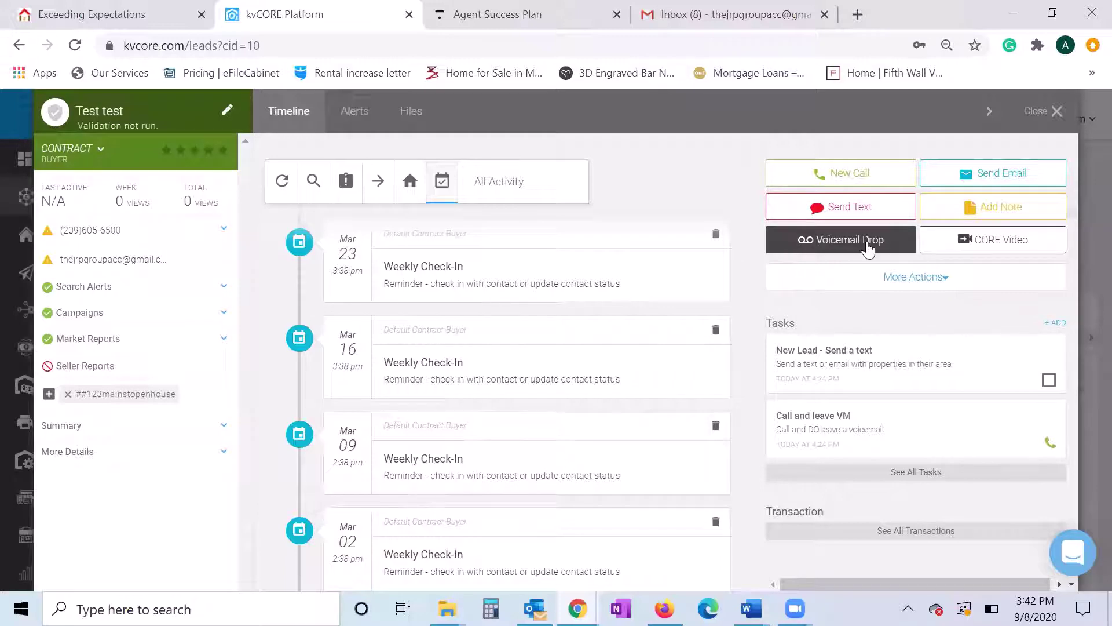
{"action": "left_click", "coordinate": [817, 247]}
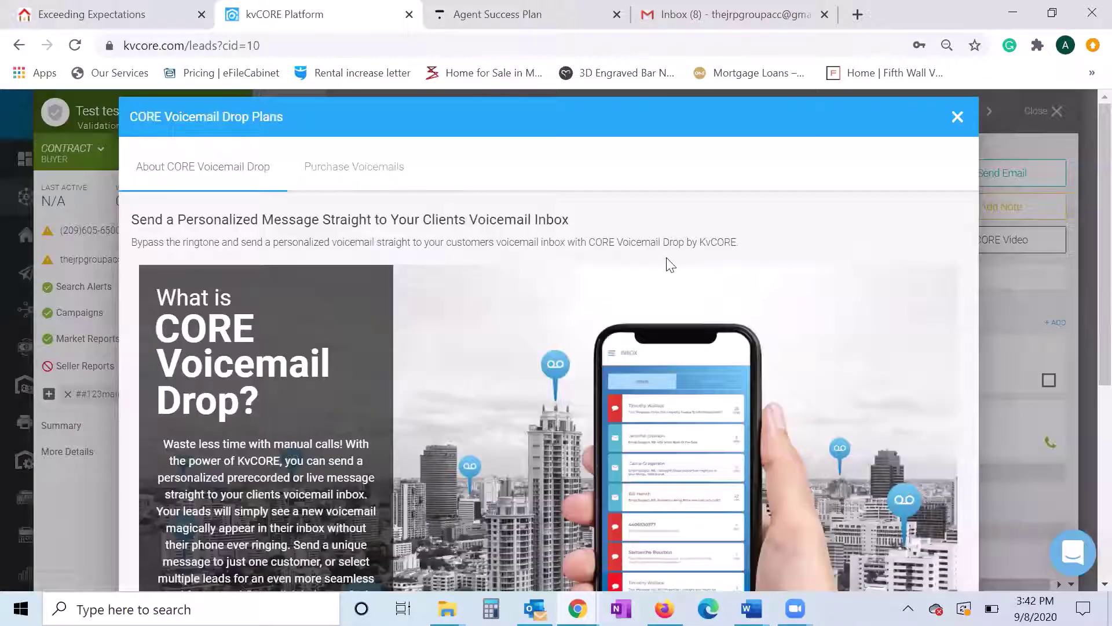
{"action": "scroll", "coordinate": [667, 259], "scroll_direction": "down", "scroll_amount": 3}
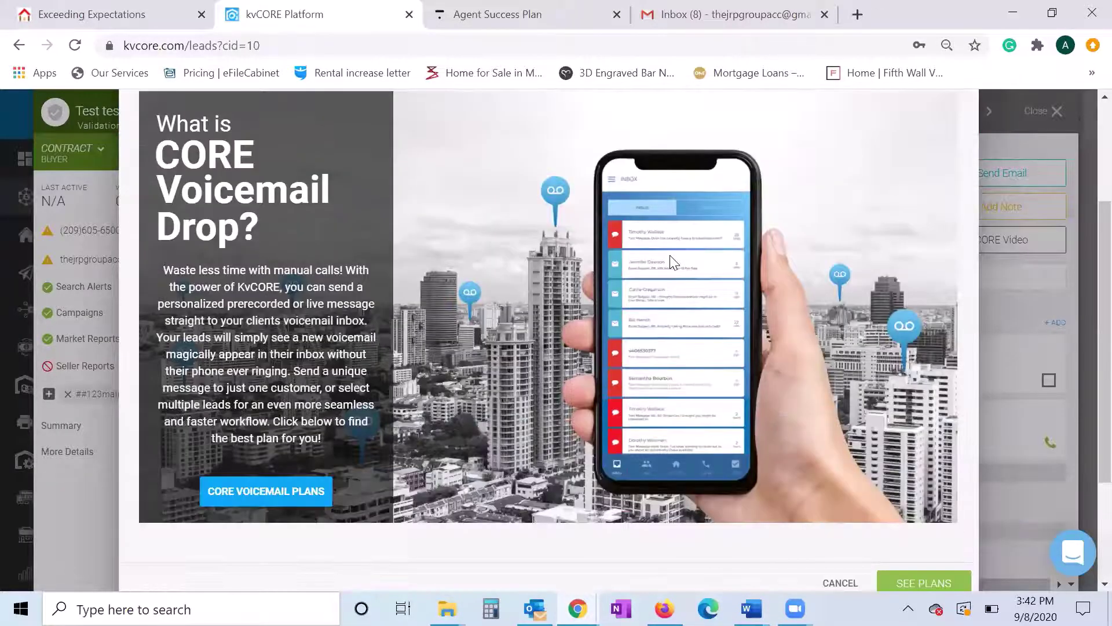
{"action": "scroll", "coordinate": [672, 262], "scroll_direction": "down", "scroll_amount": 3}
{"action": "scroll", "coordinate": [672, 262], "scroll_direction": "up", "scroll_amount": 3}
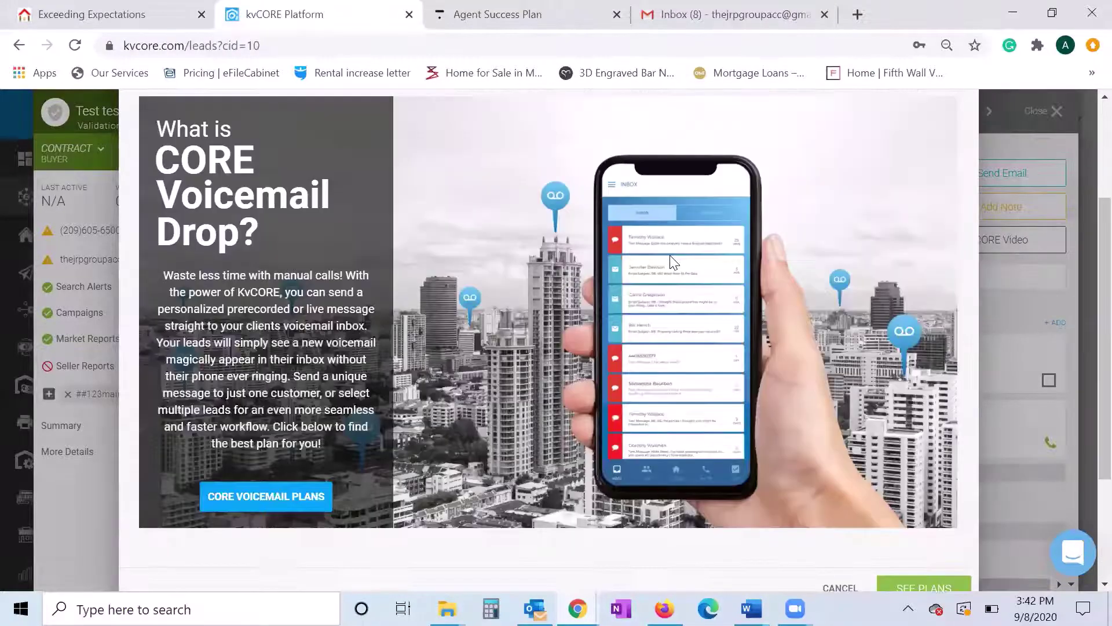
{"action": "scroll", "coordinate": [672, 262], "scroll_direction": "up", "scroll_amount": 2}
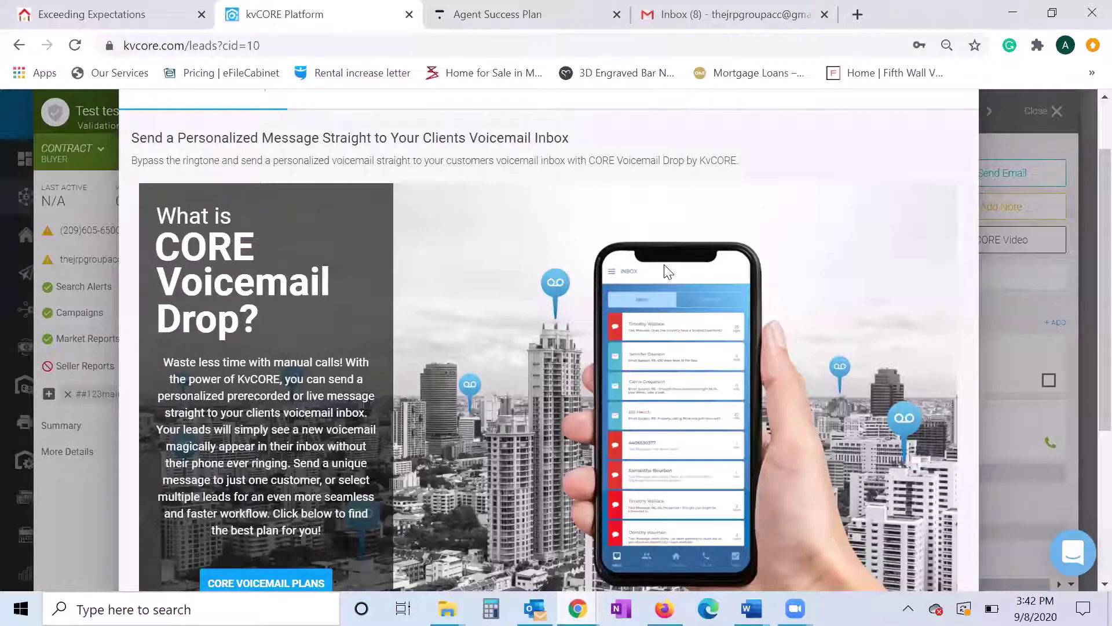
{"action": "scroll", "coordinate": [668, 271], "scroll_direction": "up", "scroll_amount": 2}
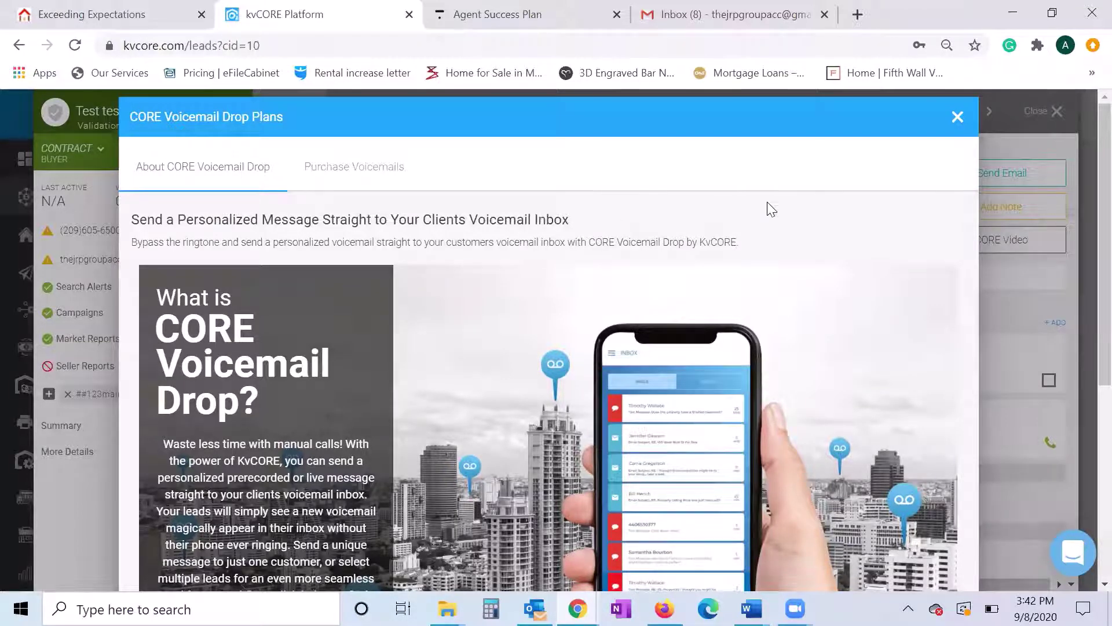
{"action": "scroll", "coordinate": [772, 205], "scroll_direction": "down", "scroll_amount": 2}
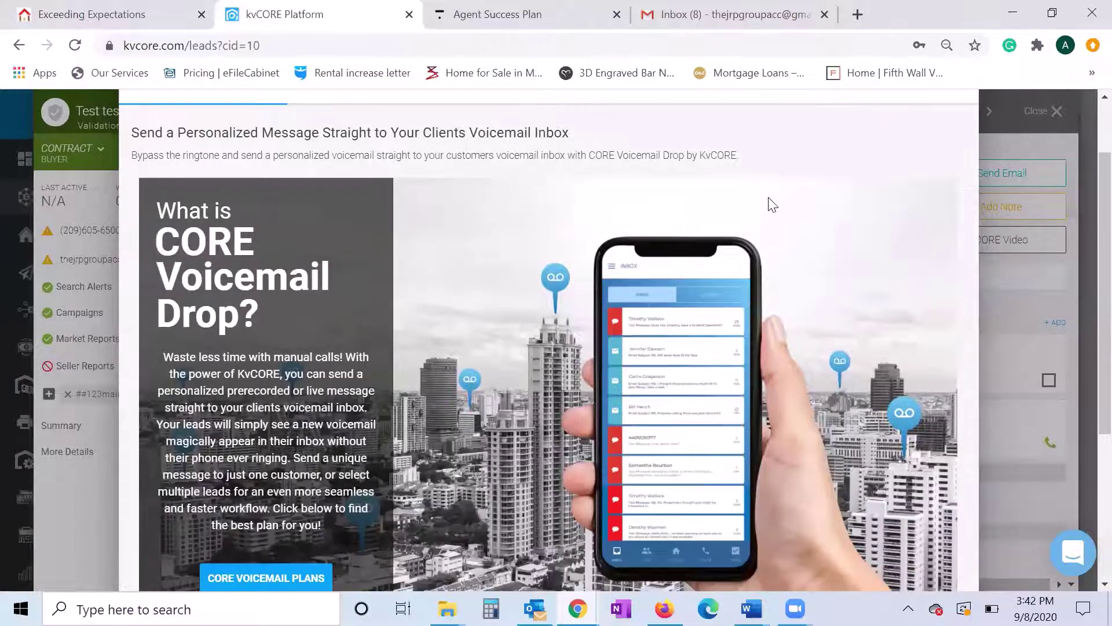
{"action": "scroll", "coordinate": [834, 213], "scroll_direction": "up", "scroll_amount": 2}
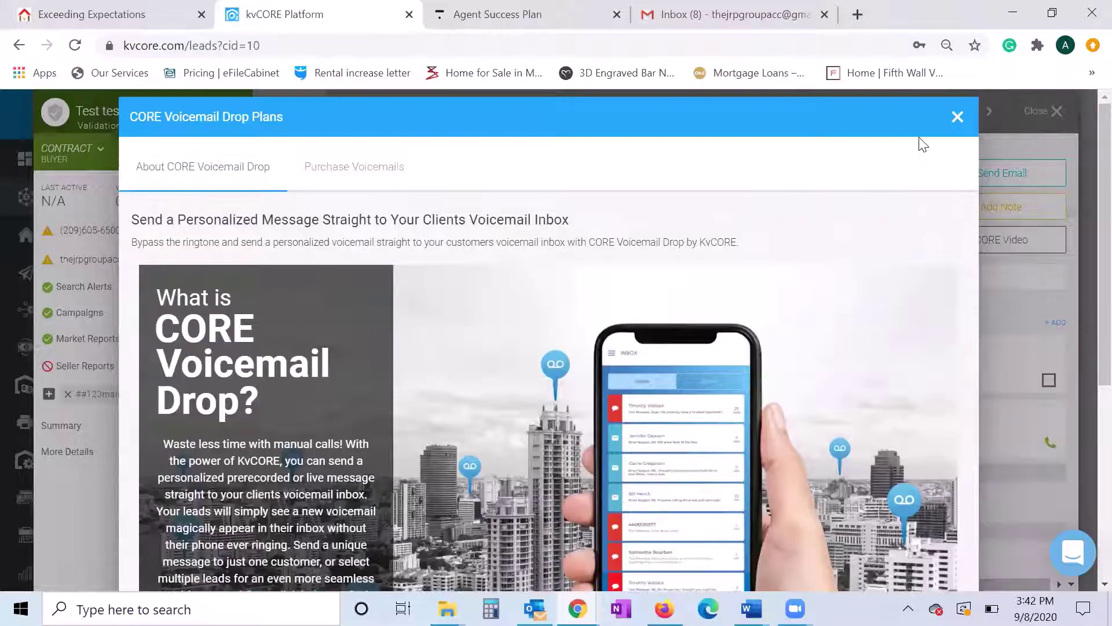
{"action": "left_click", "coordinate": [956, 119]}
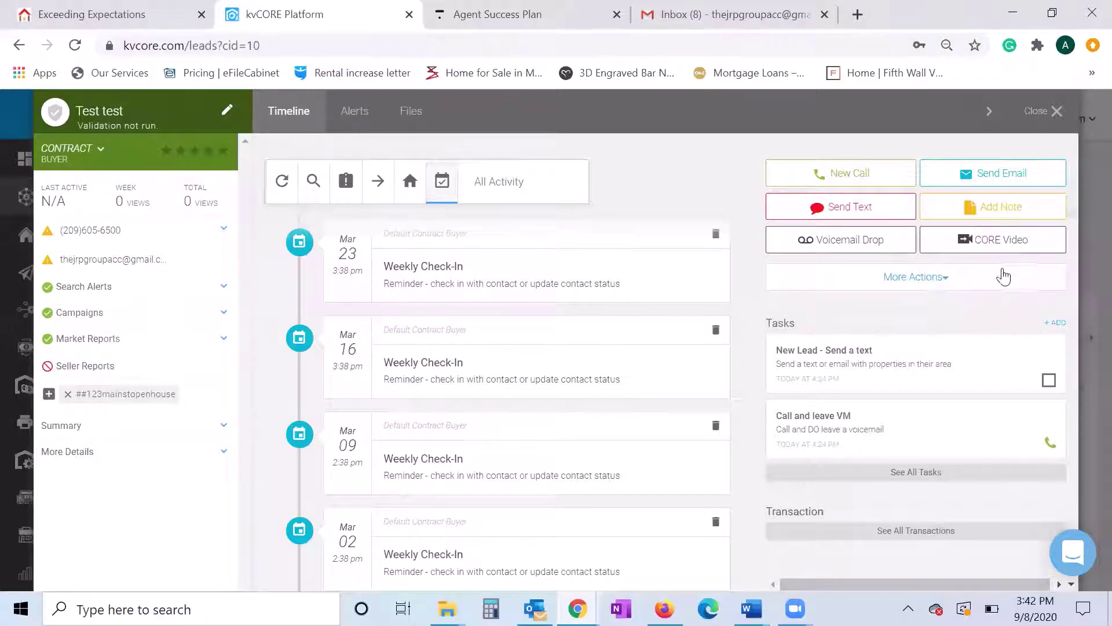
- Open CORE Video and read the BombBomb overview, noting the free plan's monthly video email limit versus Premium
{"action": "left_click", "coordinate": [965, 241]}
{"action": "scroll", "coordinate": [499, 276], "scroll_direction": "down", "scroll_amount": 2}
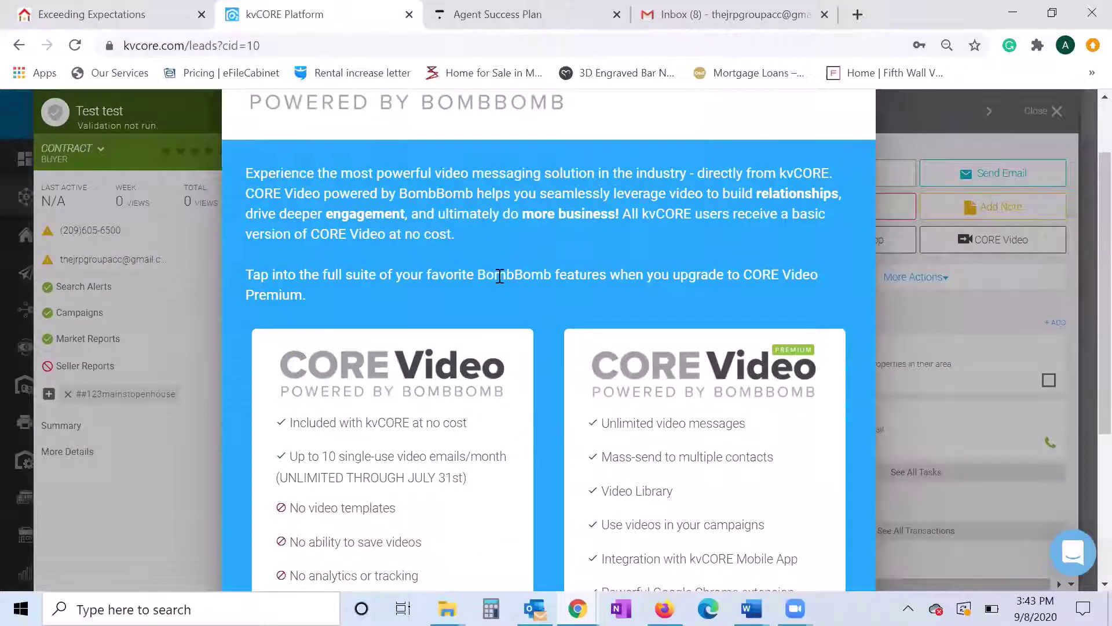
{"action": "scroll", "coordinate": [500, 276], "scroll_direction": "down", "scroll_amount": 3}
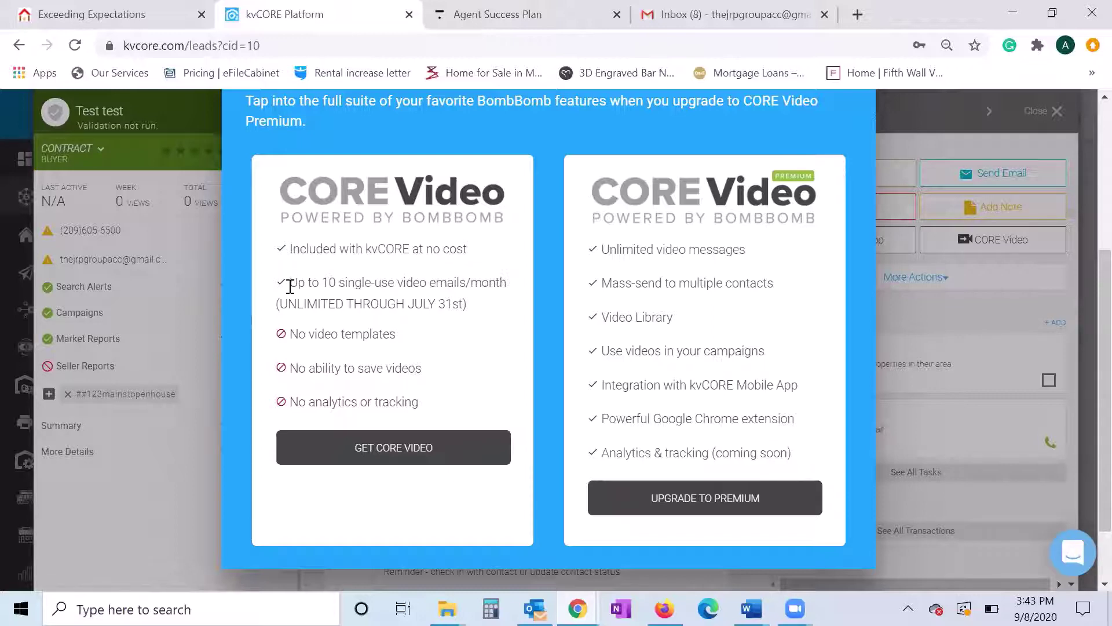
{"action": "scroll", "coordinate": [454, 338], "scroll_direction": "up", "scroll_amount": 3}
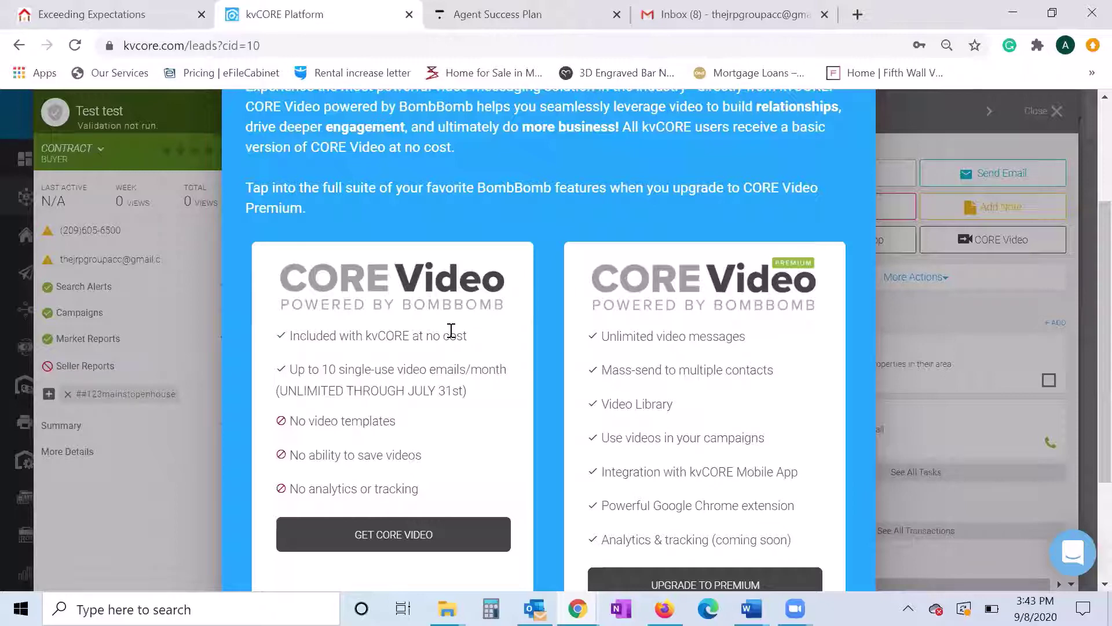
{"action": "scroll", "coordinate": [452, 330], "scroll_direction": "down", "scroll_amount": 1}
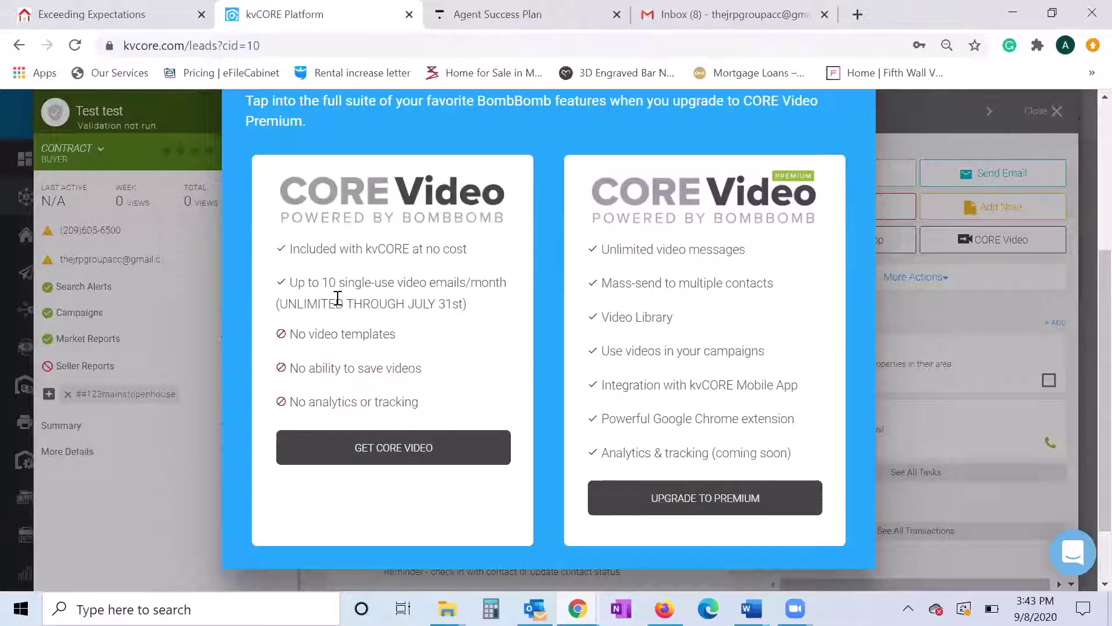
{"action": "left_click_drag", "start_coordinate": [309, 282], "coordinate": [499, 284]}
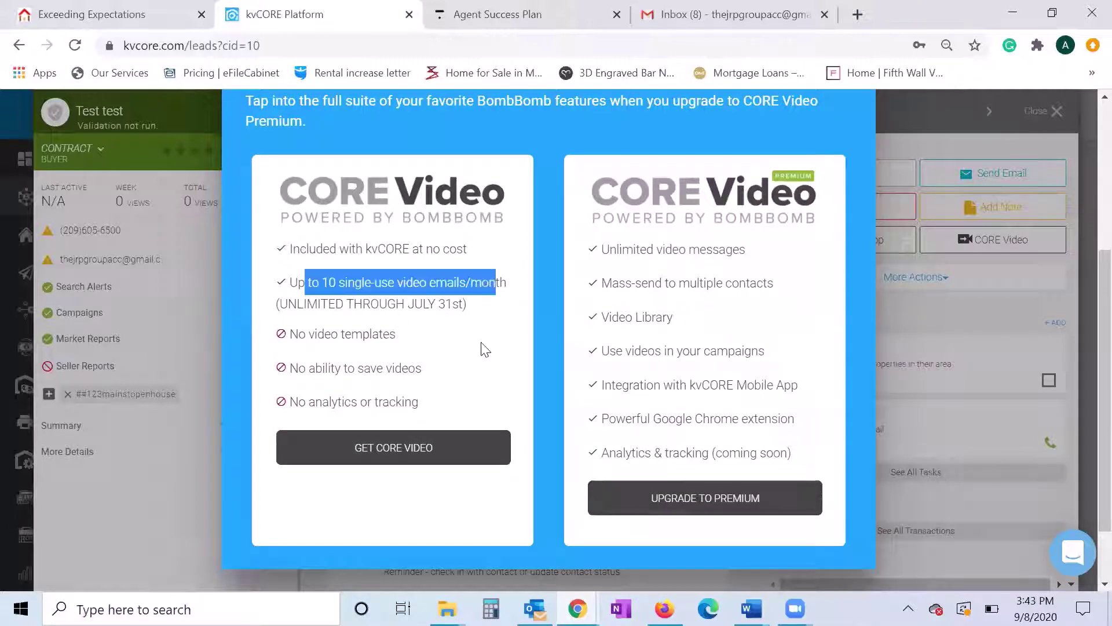
{"action": "left_click", "coordinate": [486, 349]}
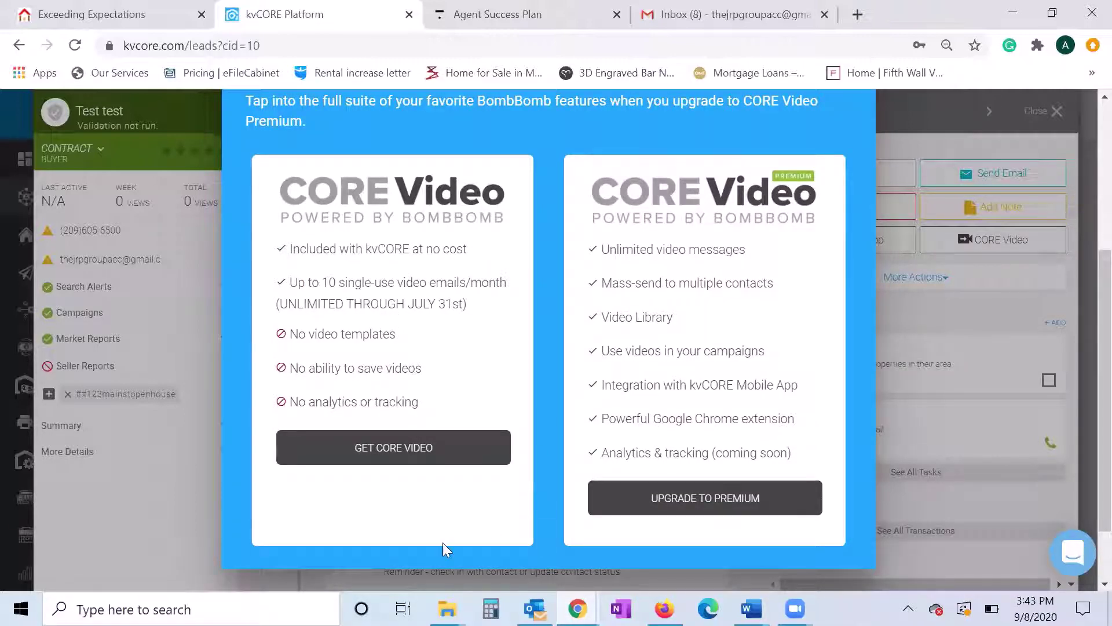
{"action": "scroll", "coordinate": [698, 441], "scroll_direction": "up", "scroll_amount": 1}
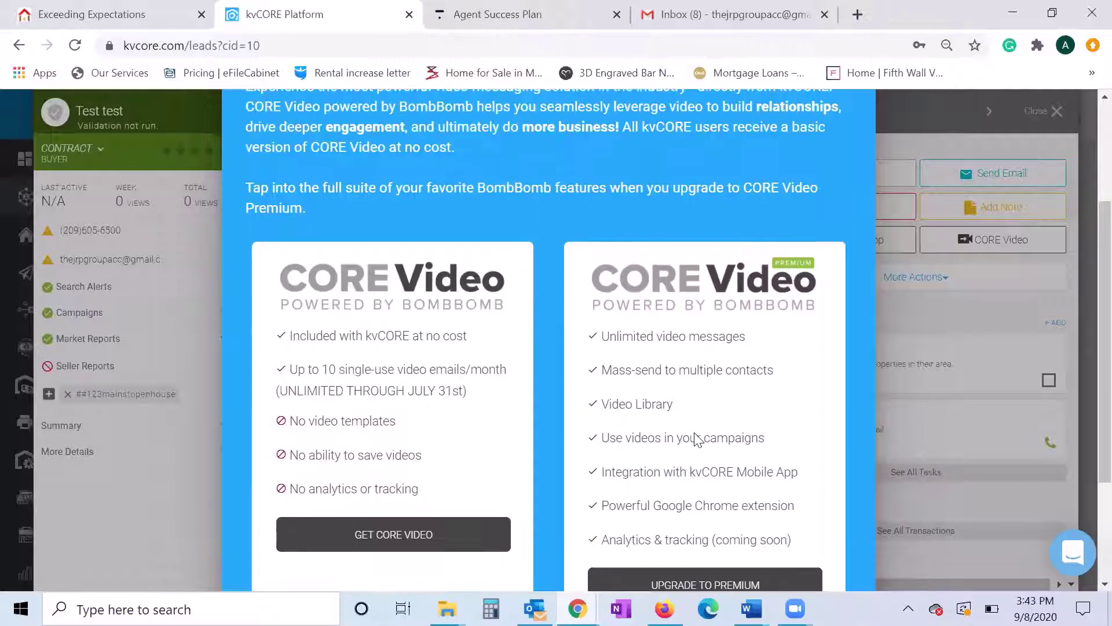
{"action": "scroll", "coordinate": [698, 443], "scroll_direction": "down", "scroll_amount": 1}
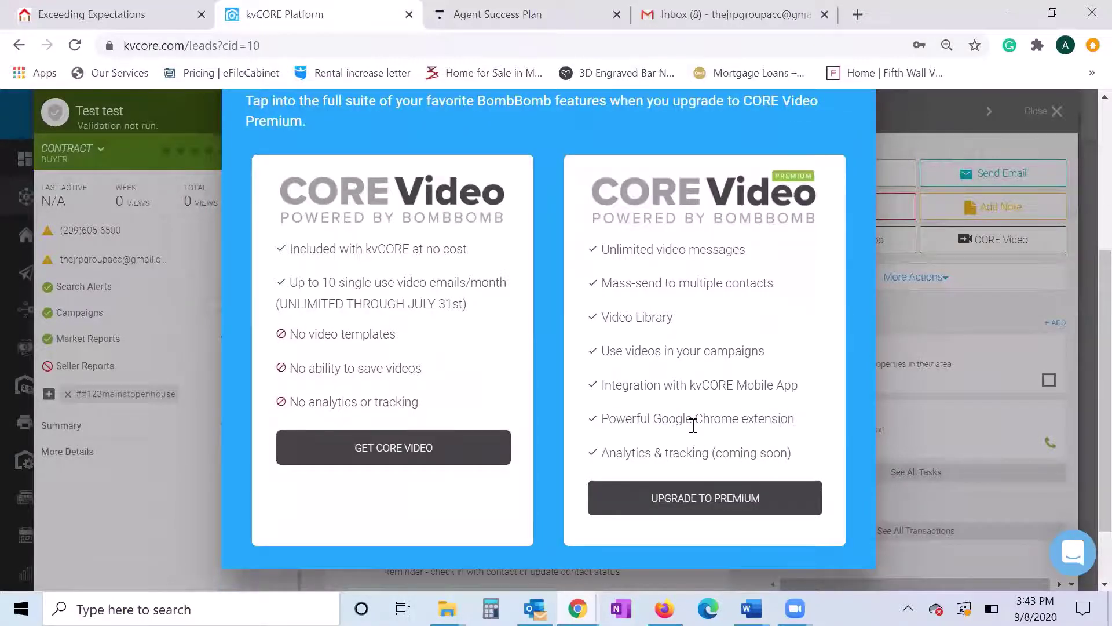
{"action": "scroll", "coordinate": [693, 426], "scroll_direction": "up", "scroll_amount": 2}
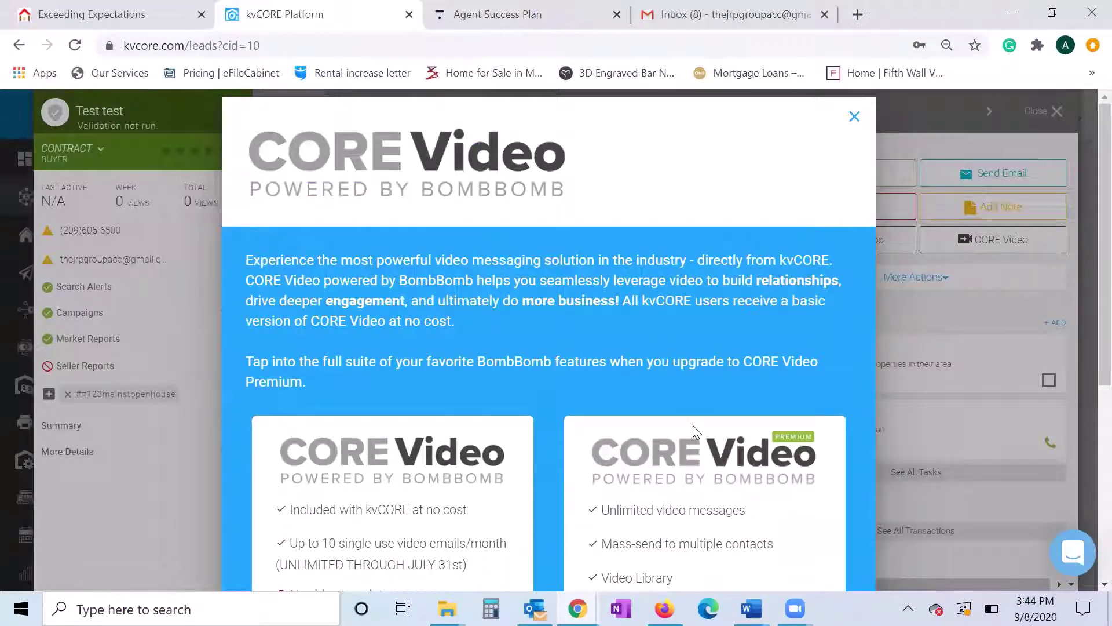
- Close the CORE Video modal, then expand and collapse the lead's More Actions list
{"action": "left_click", "coordinate": [854, 118]}
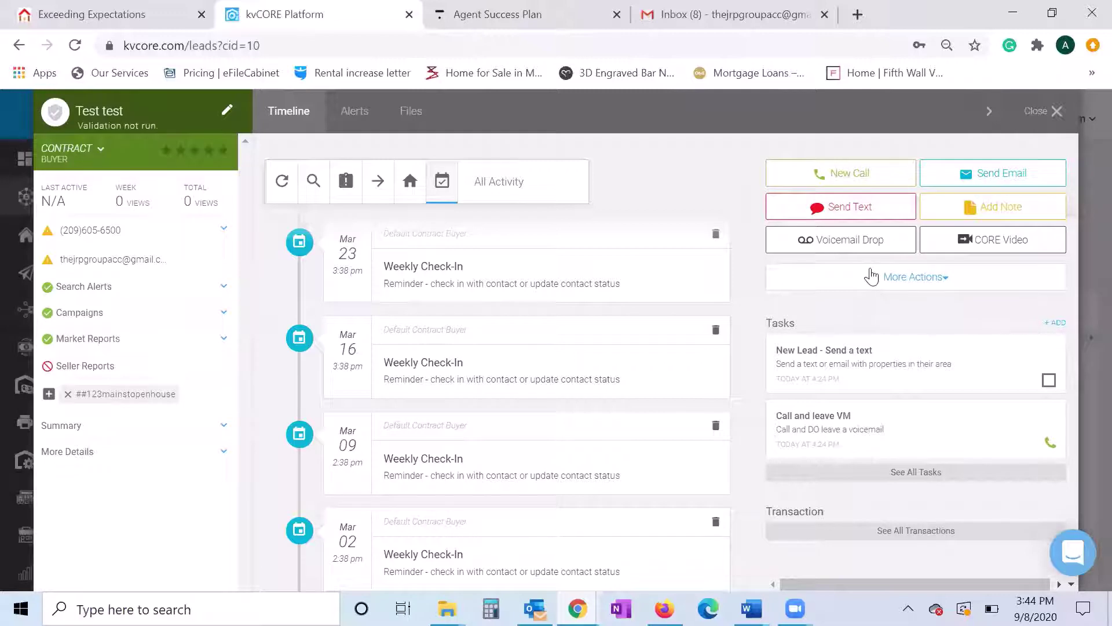
{"action": "left_click", "coordinate": [939, 280]}
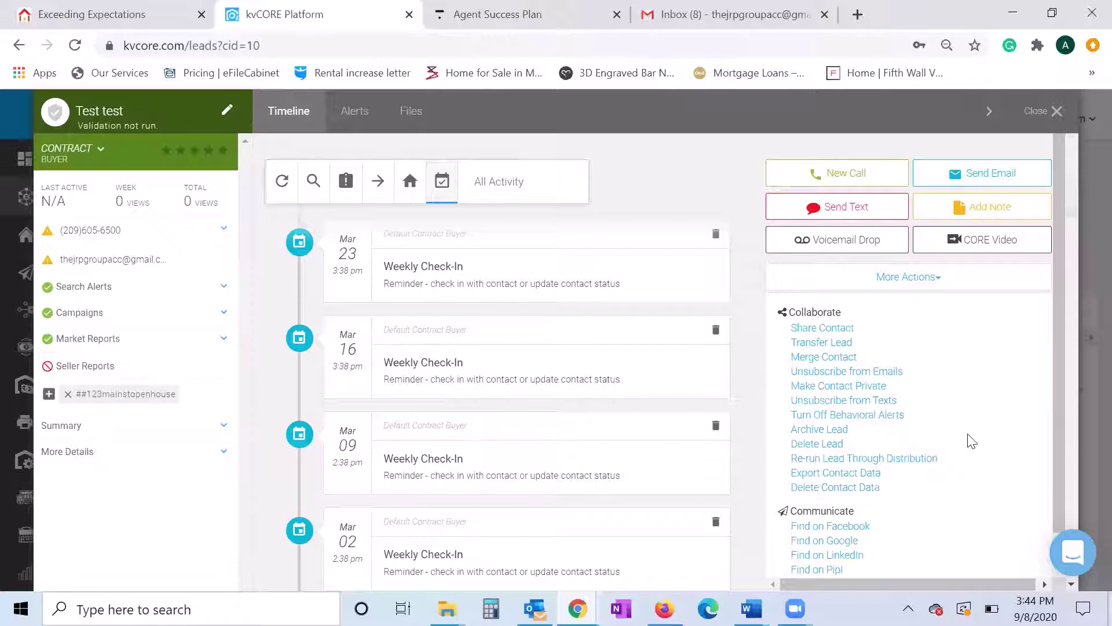
{"action": "scroll", "coordinate": [972, 442], "scroll_direction": "down", "scroll_amount": 1}
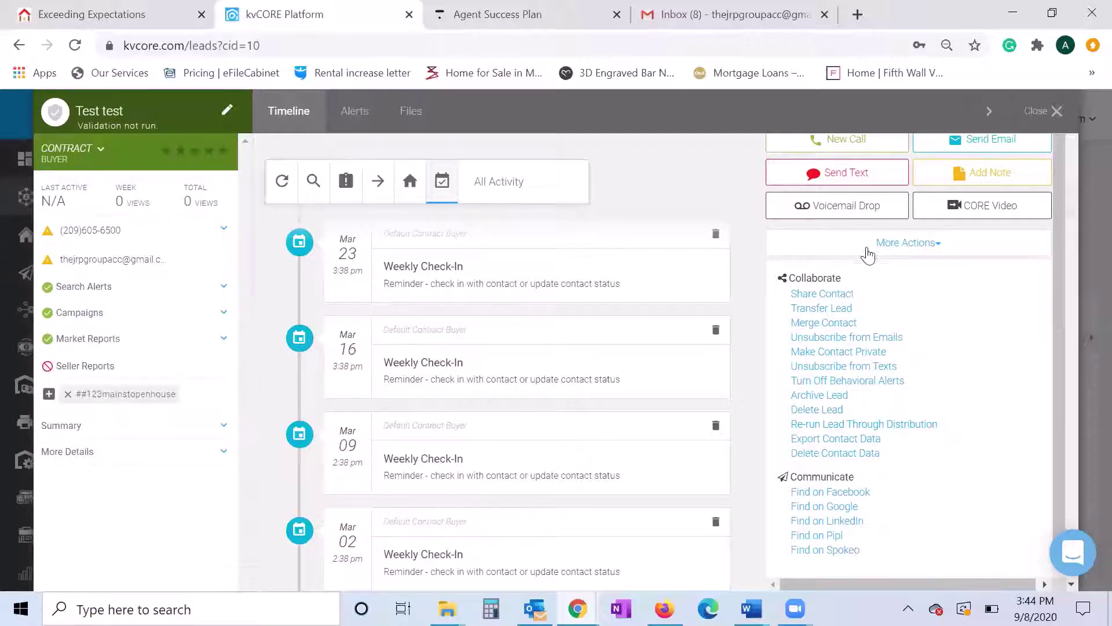
{"action": "left_click", "coordinate": [907, 246]}
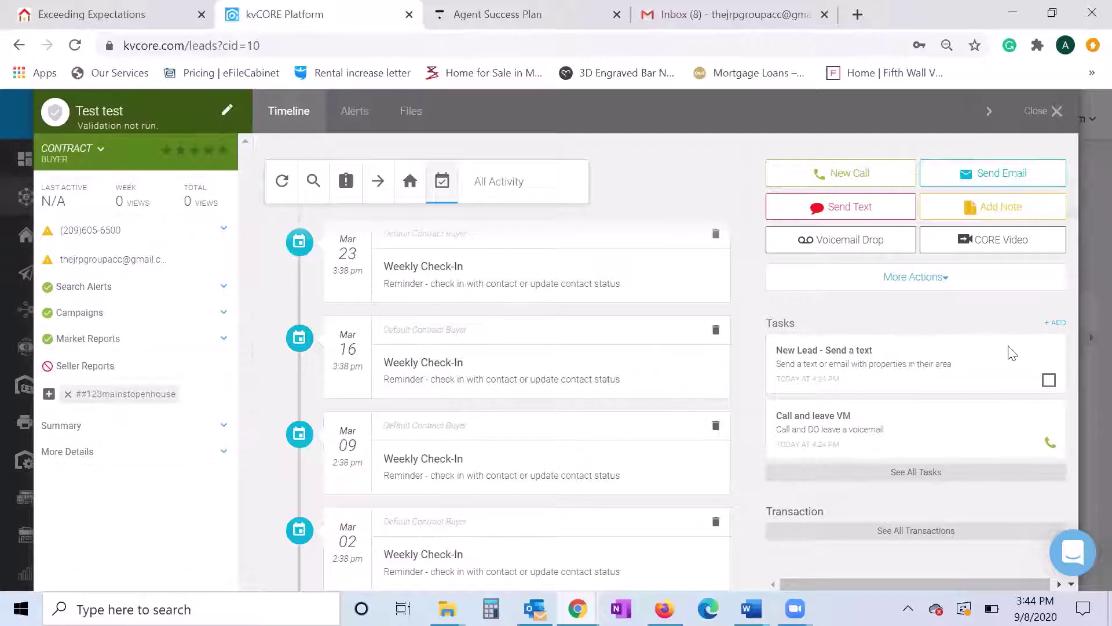
{"action": "left_click", "coordinate": [1054, 328]}
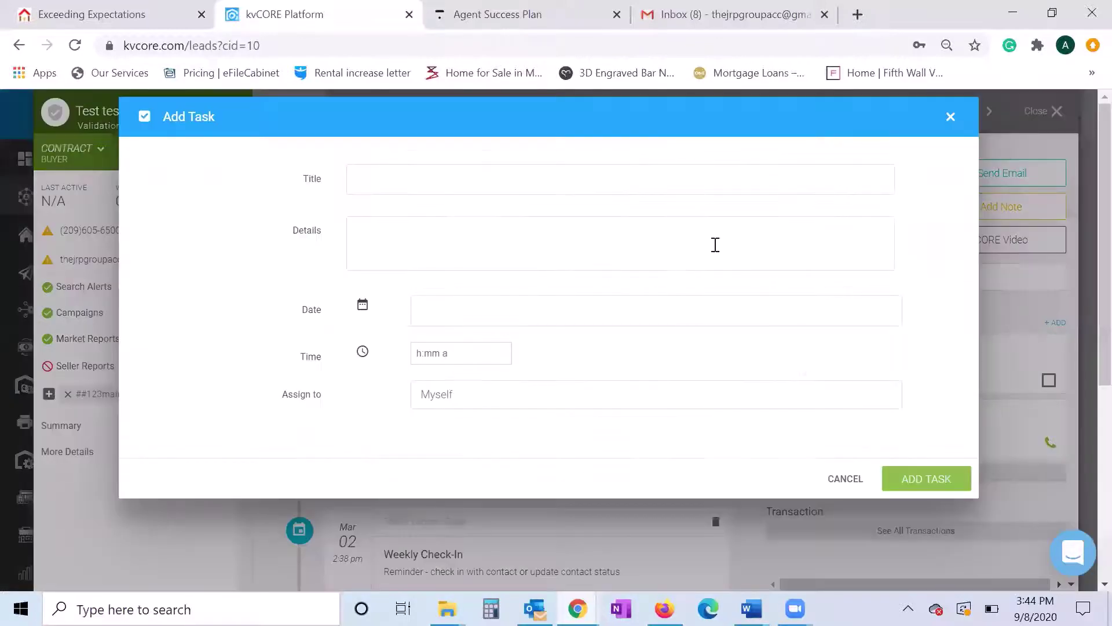
{"action": "type", "text": "Call onS Sunday"}
{"action": "key", "text": "Tab"}
{"action": "type", "text": "dd"}
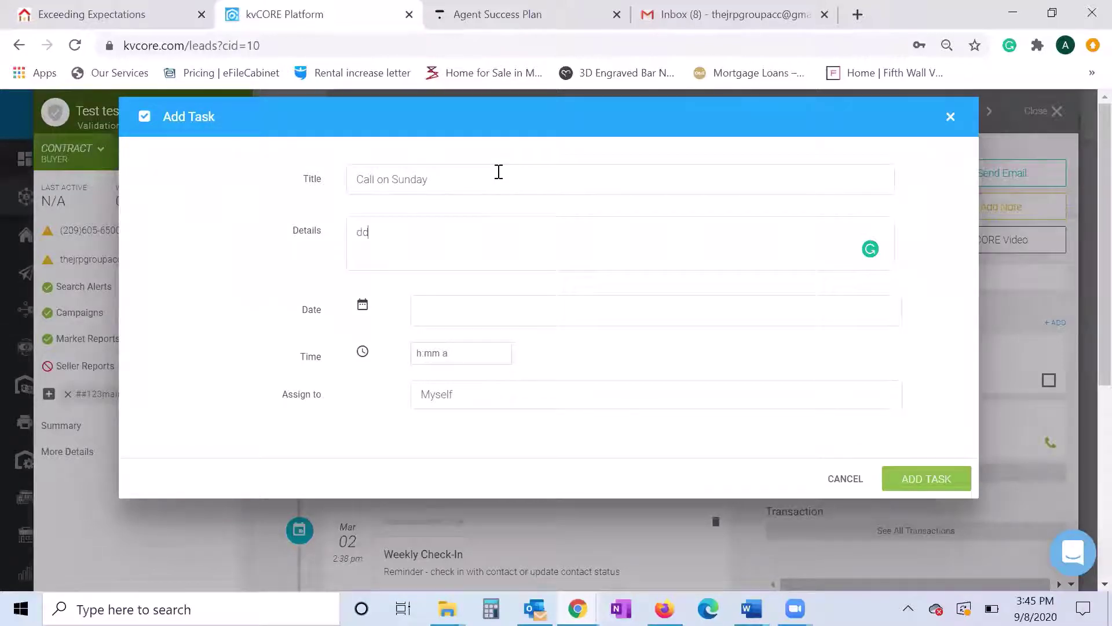
{"action": "type", "text": "ddqbdb"}
{"action": "left_click", "coordinate": [452, 313]}
{"action": "left_click", "coordinate": [735, 397]}
{"action": "left_click", "coordinate": [736, 398]}
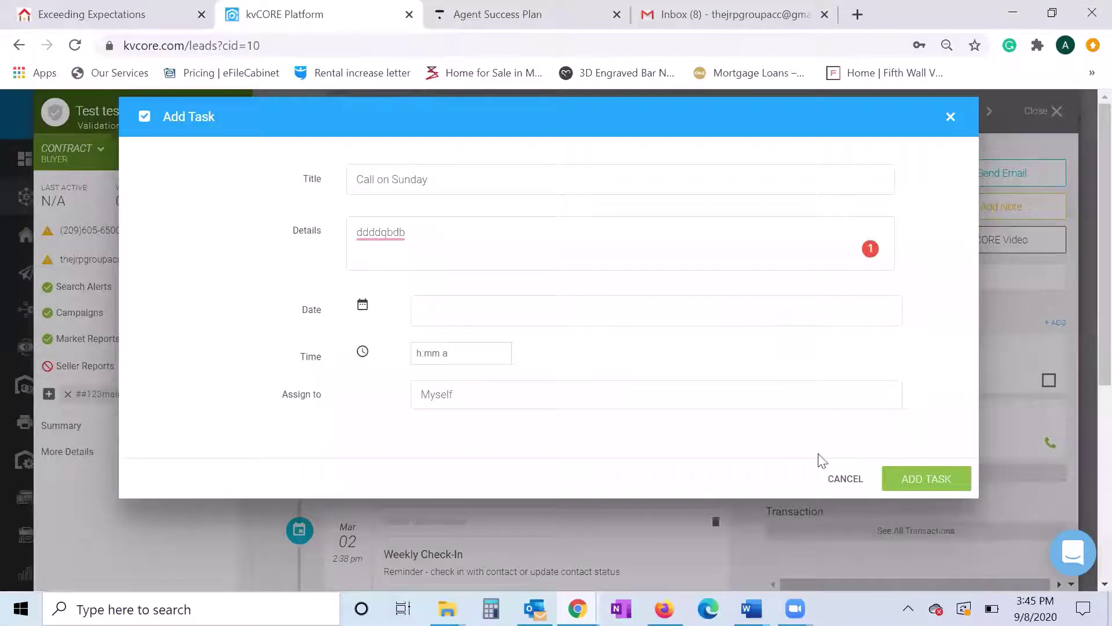
{"action": "left_click", "coordinate": [842, 479]}
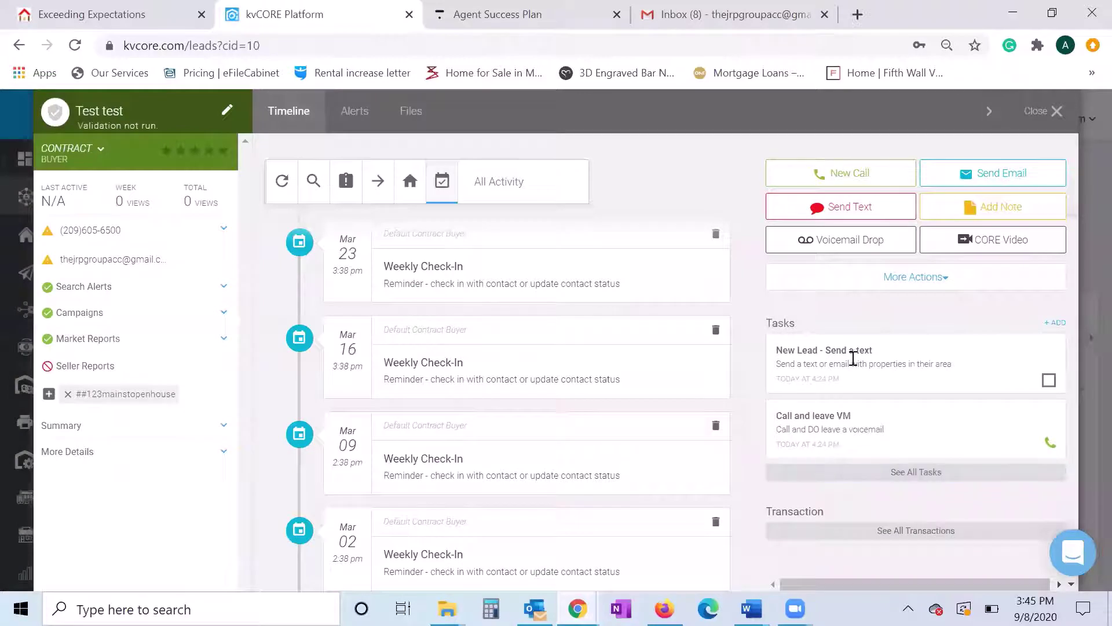
{"action": "left_click", "coordinate": [852, 472]}
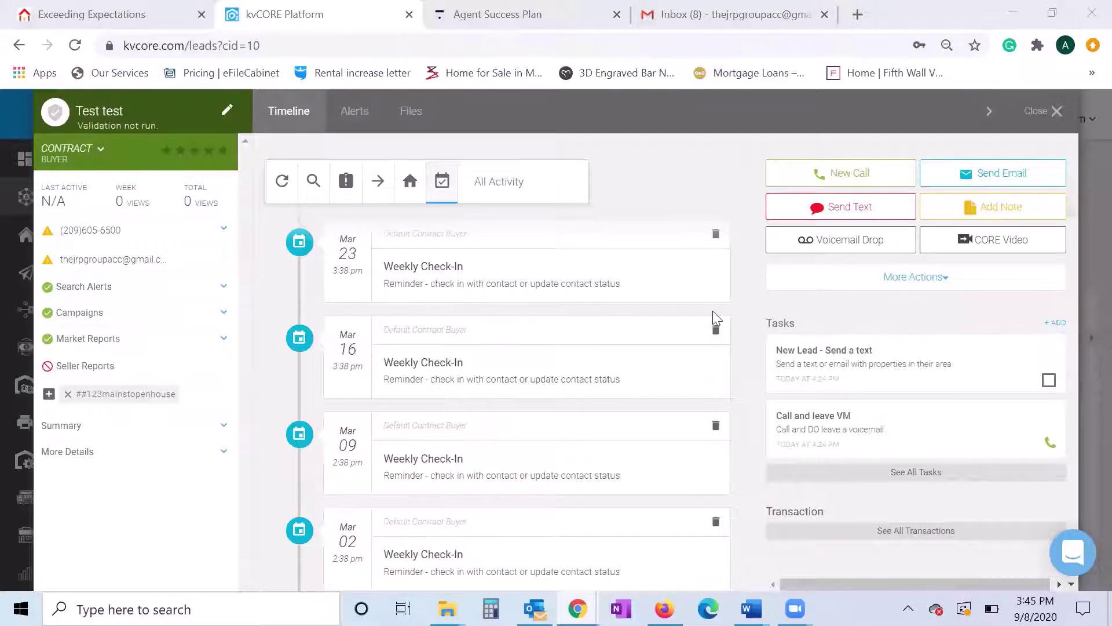
{"action": "left_click", "coordinate": [752, 243]}
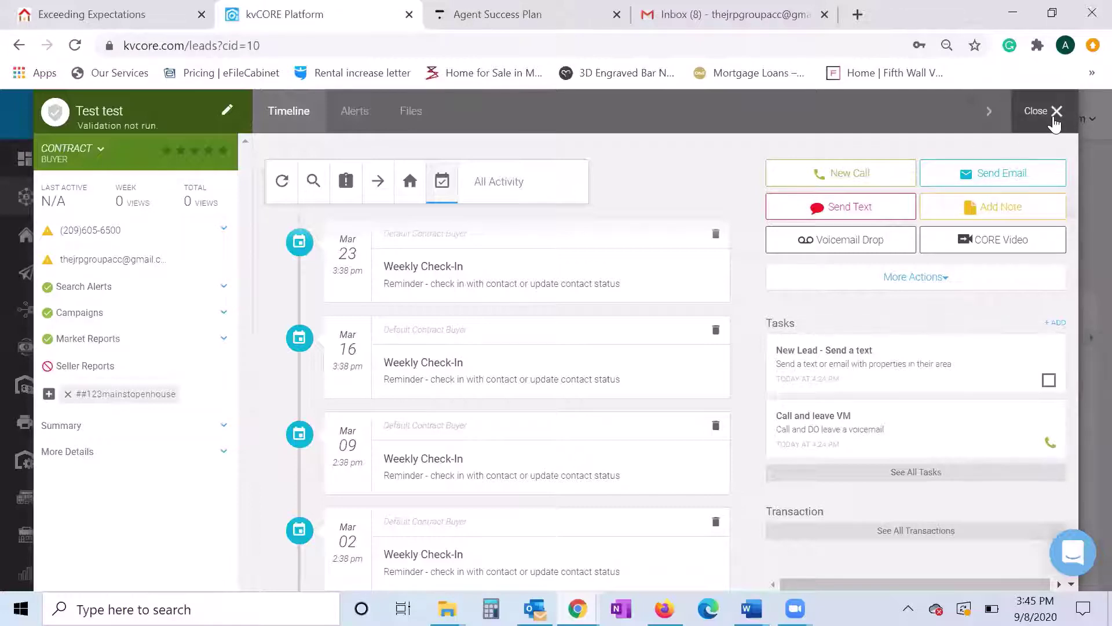
- Close the Test test lead's record and scroll the Smart CRM table, which lists it as a Contract buyer
{"action": "left_click", "coordinate": [1054, 119]}
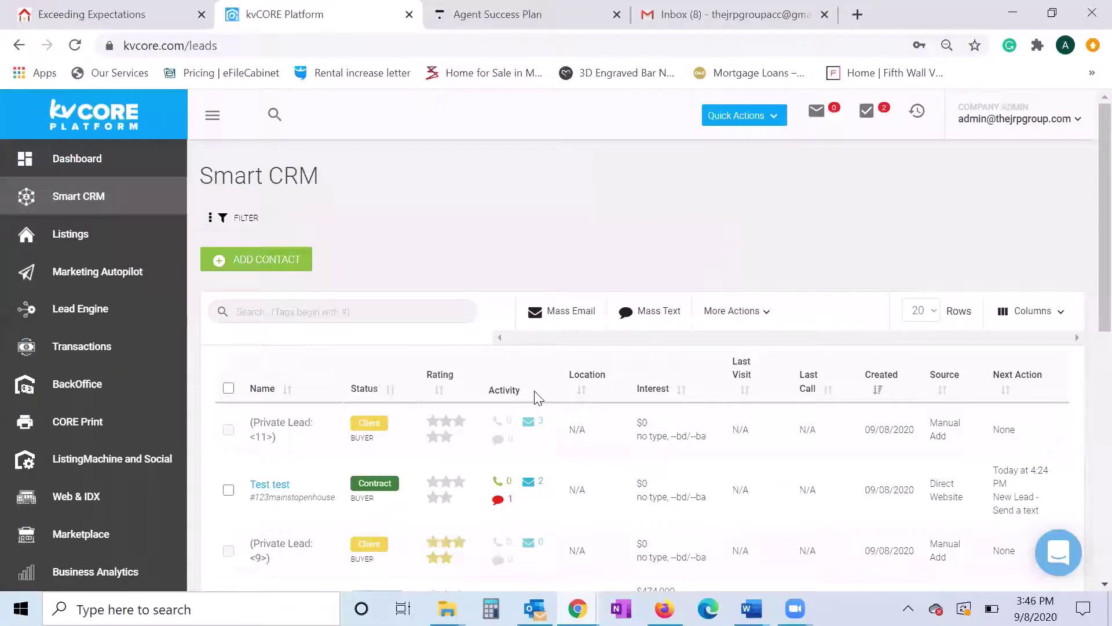
{"action": "scroll", "coordinate": [535, 397], "scroll_direction": "down", "scroll_amount": 1}
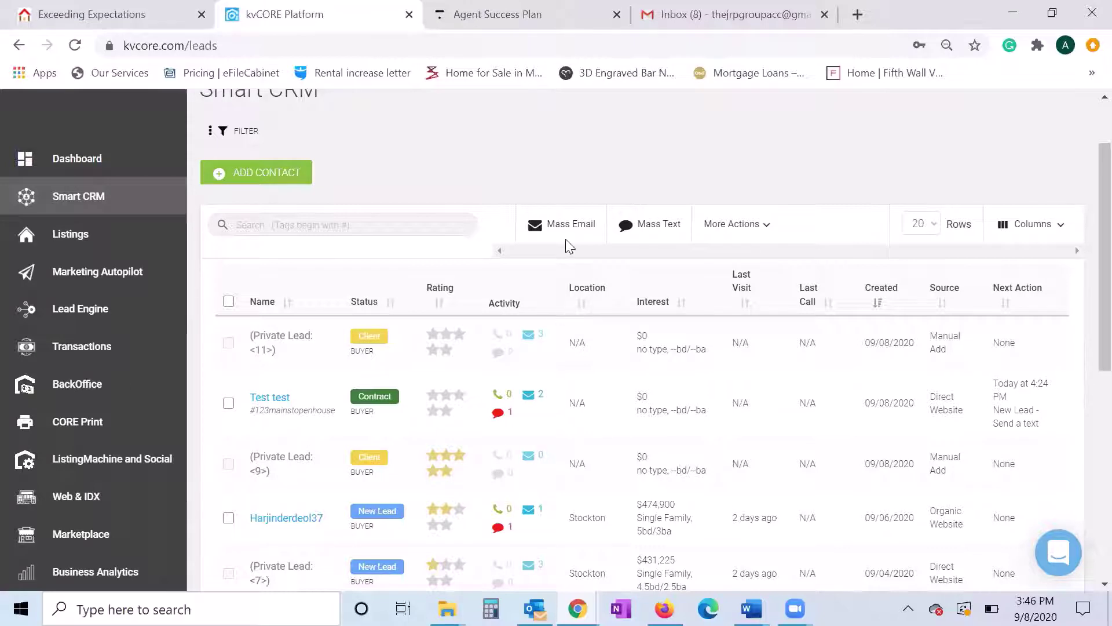
{"action": "scroll", "coordinate": [467, 174], "scroll_direction": "up", "scroll_amount": 2}
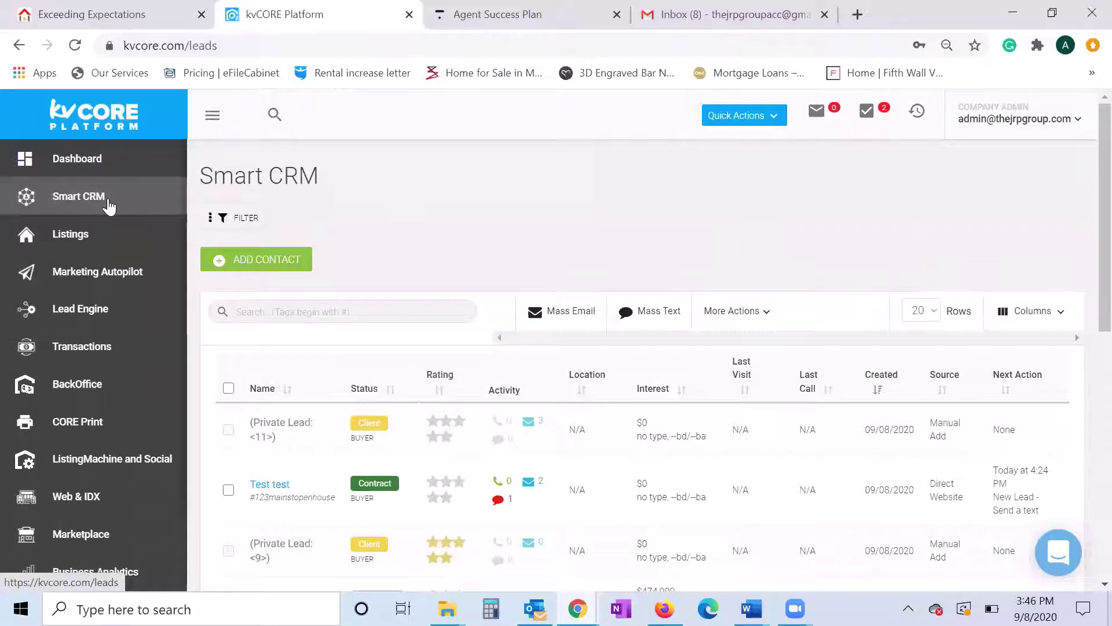
{"action": "scroll", "coordinate": [551, 390], "scroll_direction": "down", "scroll_amount": 4}
{"action": "scroll", "coordinate": [551, 390], "scroll_direction": "up", "scroll_amount": 4}
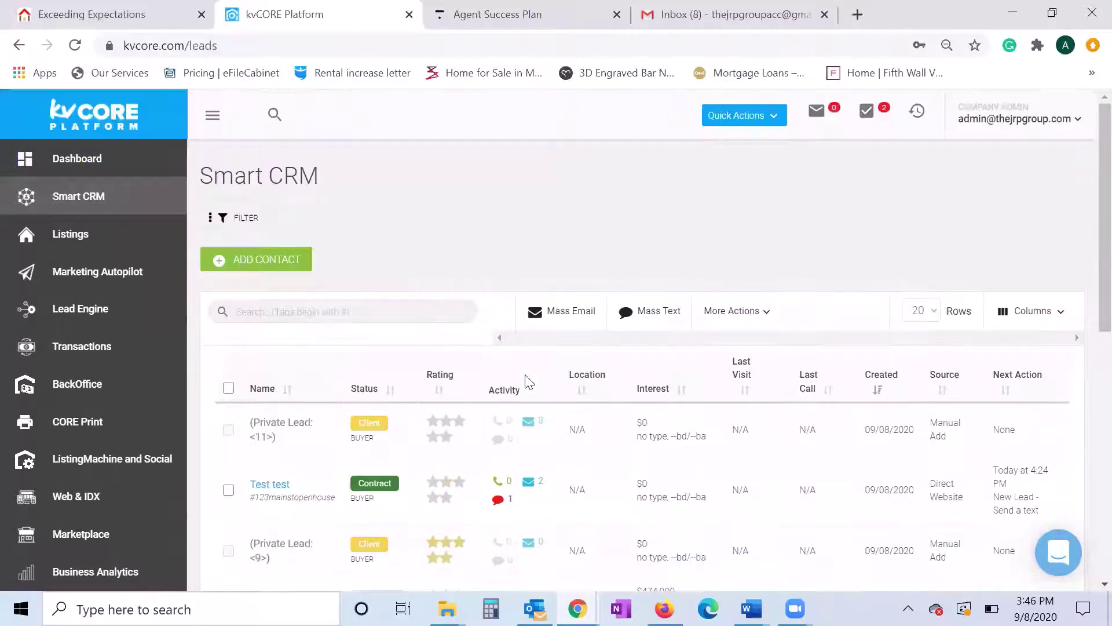
{"action": "left_click", "coordinate": [231, 218]}
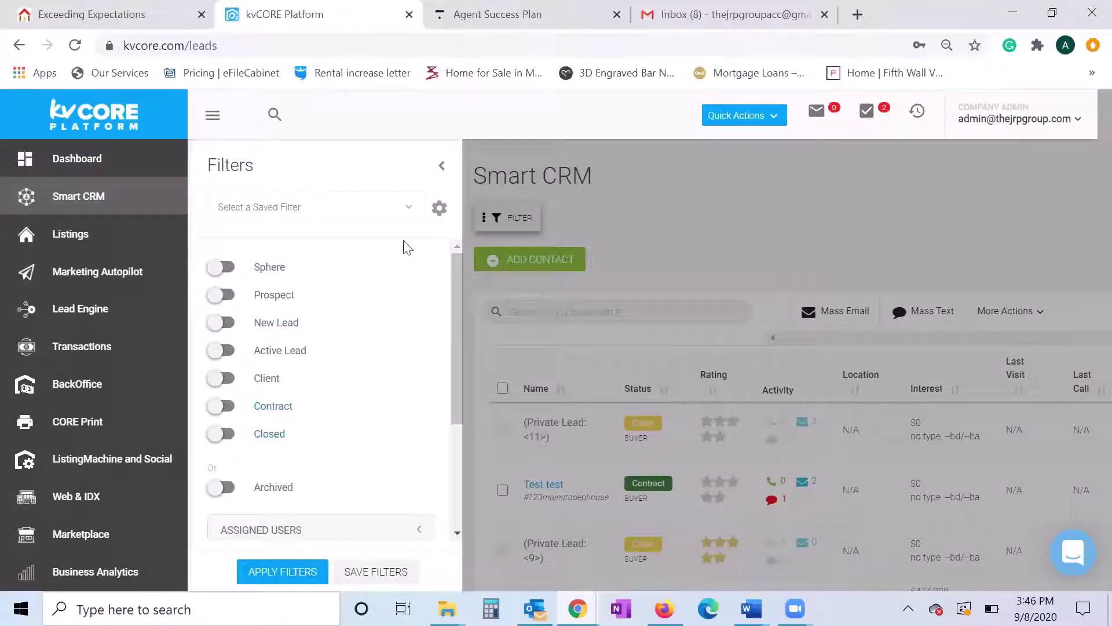
{"action": "left_click", "coordinate": [401, 212]}
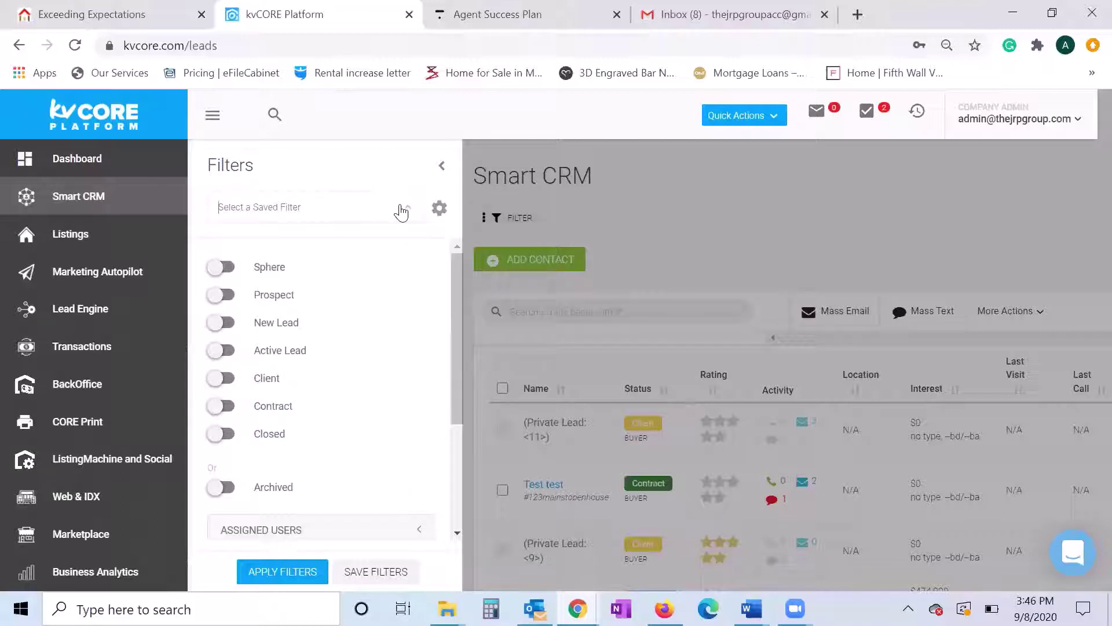
{"action": "scroll", "coordinate": [381, 328], "scroll_direction": "down", "scroll_amount": 3}
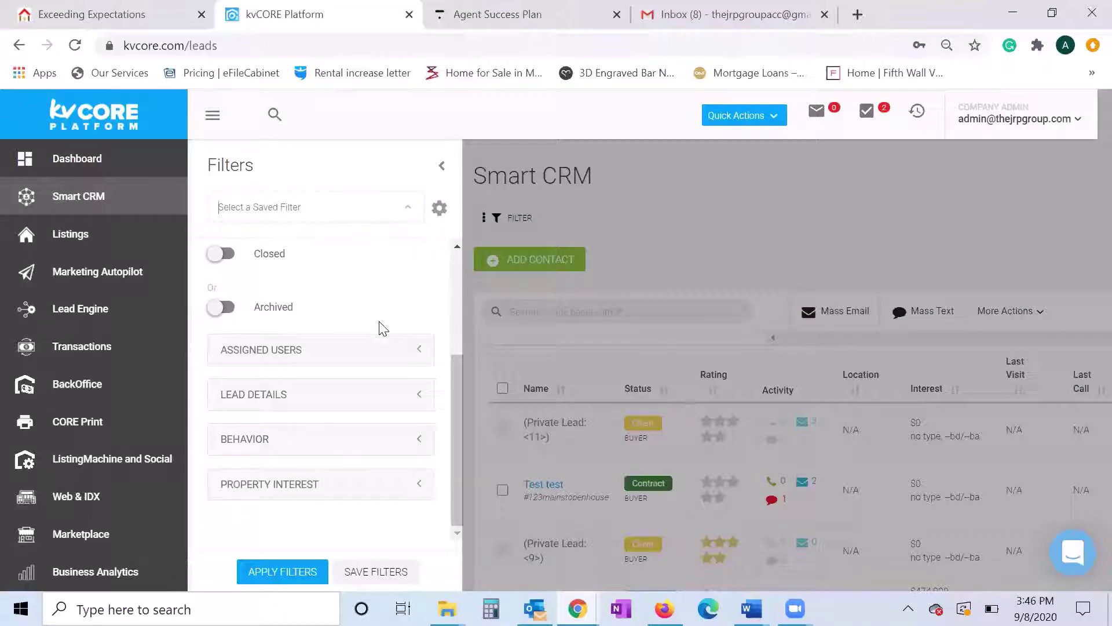
{"action": "scroll", "coordinate": [382, 328], "scroll_direction": "up", "scroll_amount": 3}
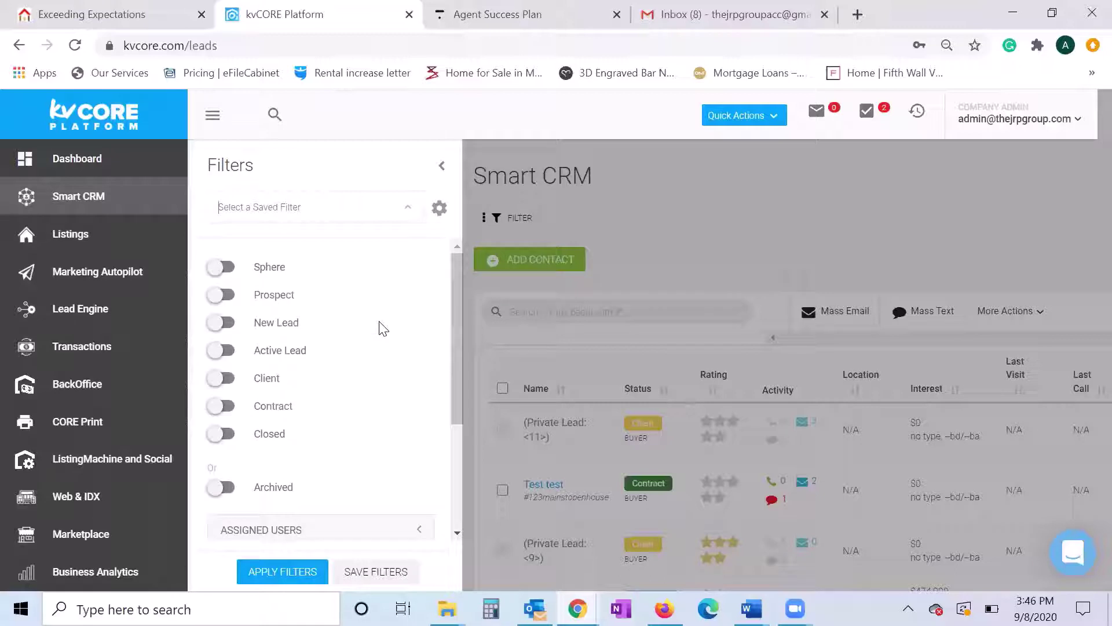
{"action": "left_click", "coordinate": [442, 169]}
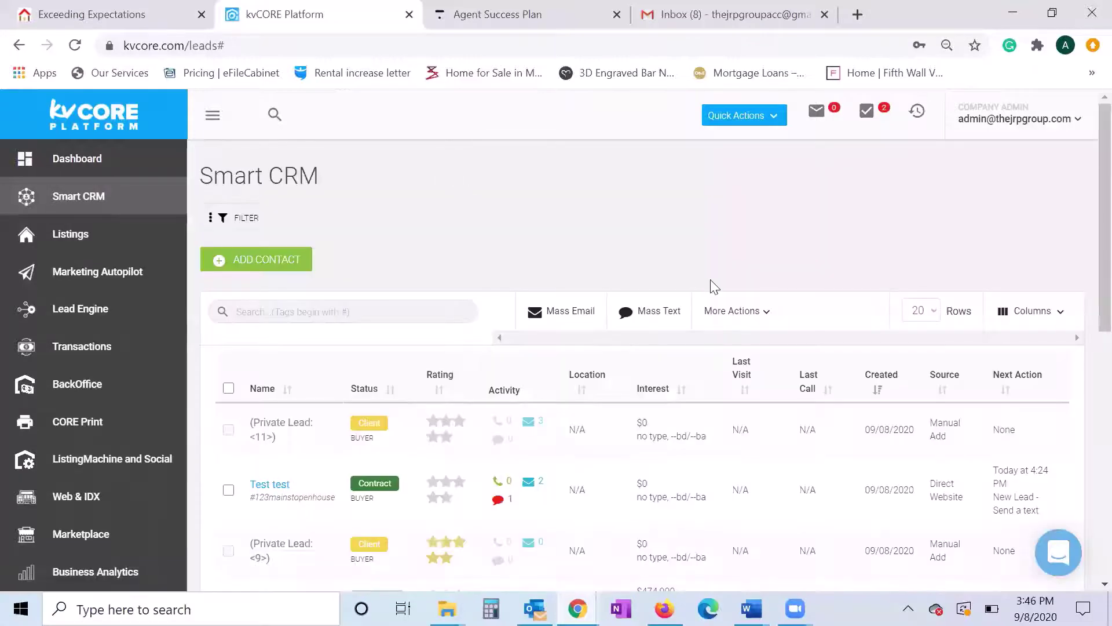
- Tick the checkboxes for the Test test lead and the $474,900 Stockton new lead
{"action": "left_click", "coordinate": [776, 319]}
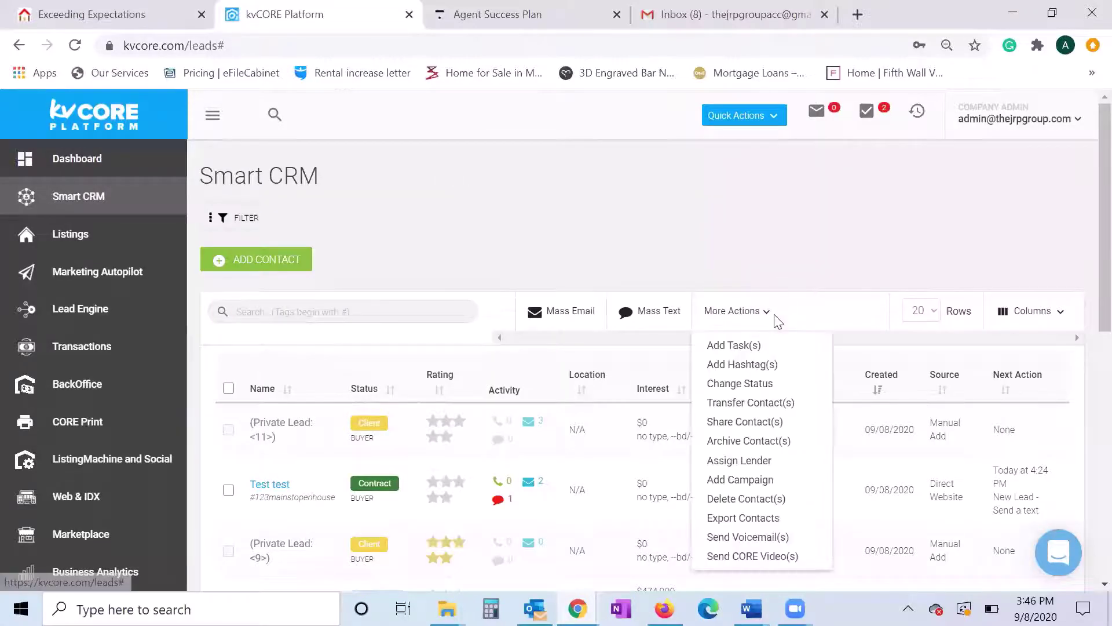
{"action": "left_click", "coordinate": [763, 261]}
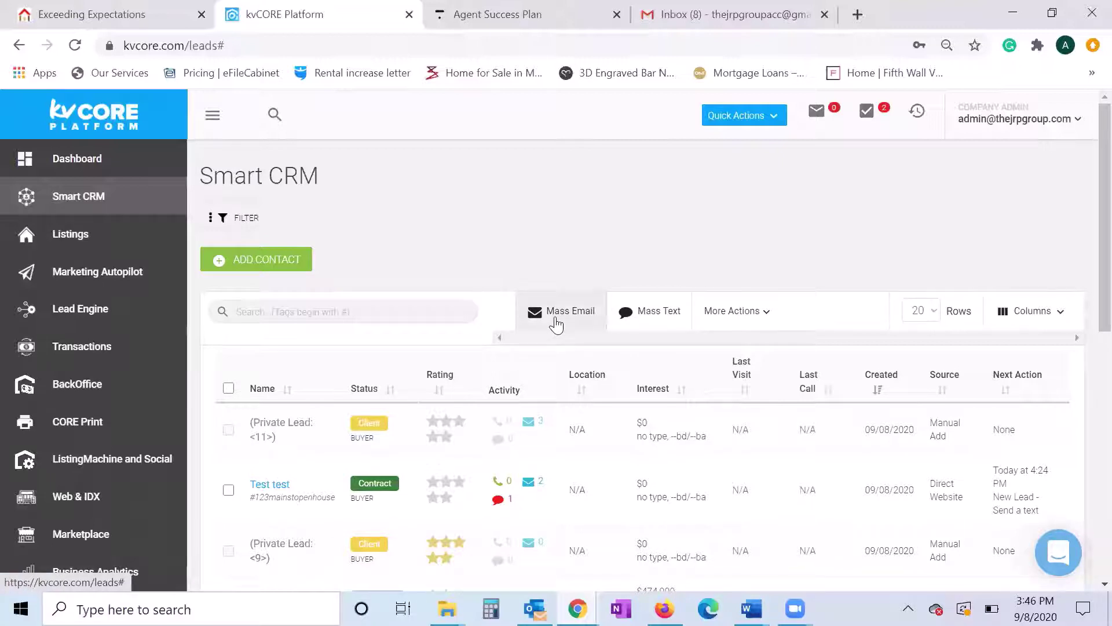
{"action": "scroll", "coordinate": [270, 400], "scroll_direction": "down", "scroll_amount": 1}
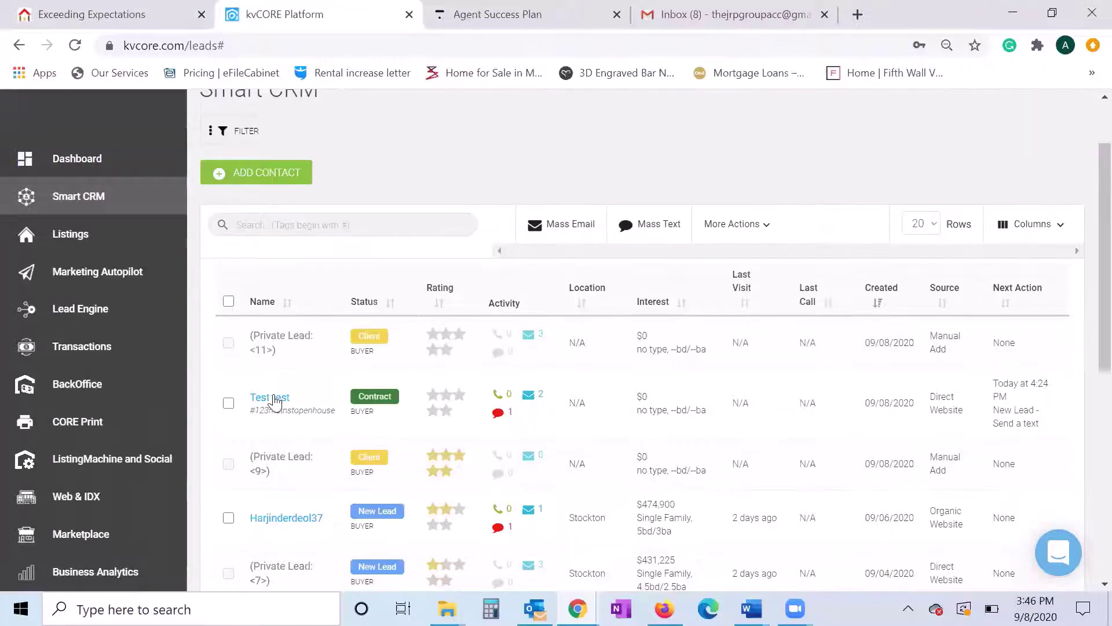
{"action": "left_click", "coordinate": [229, 402]}
{"action": "left_click", "coordinate": [229, 517]}
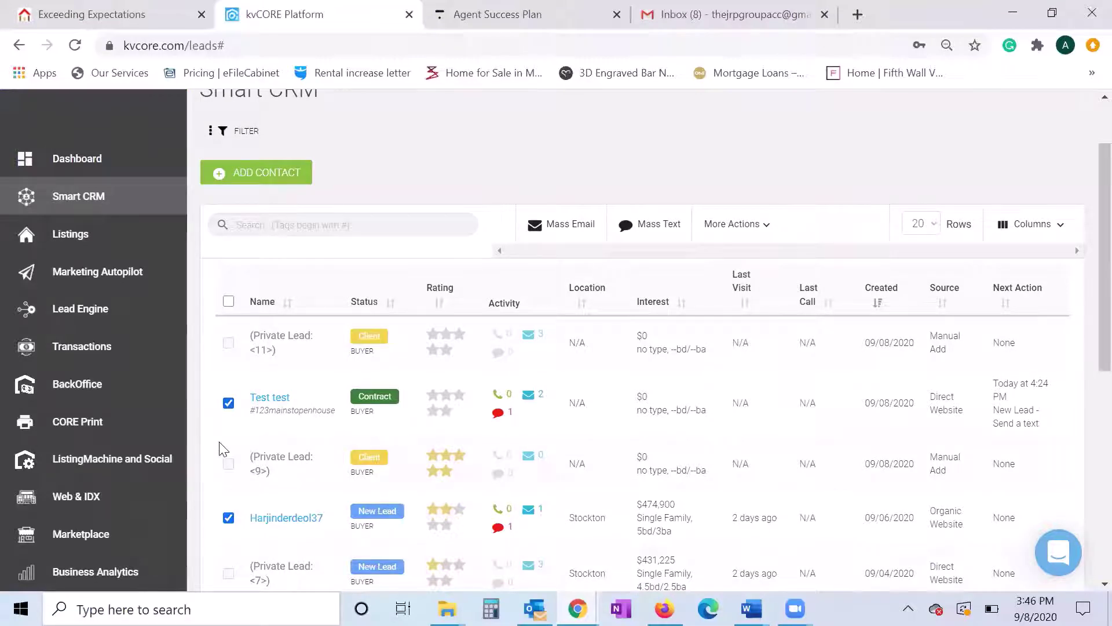
{"action": "scroll", "coordinate": [342, 426], "scroll_direction": "down", "scroll_amount": 1}
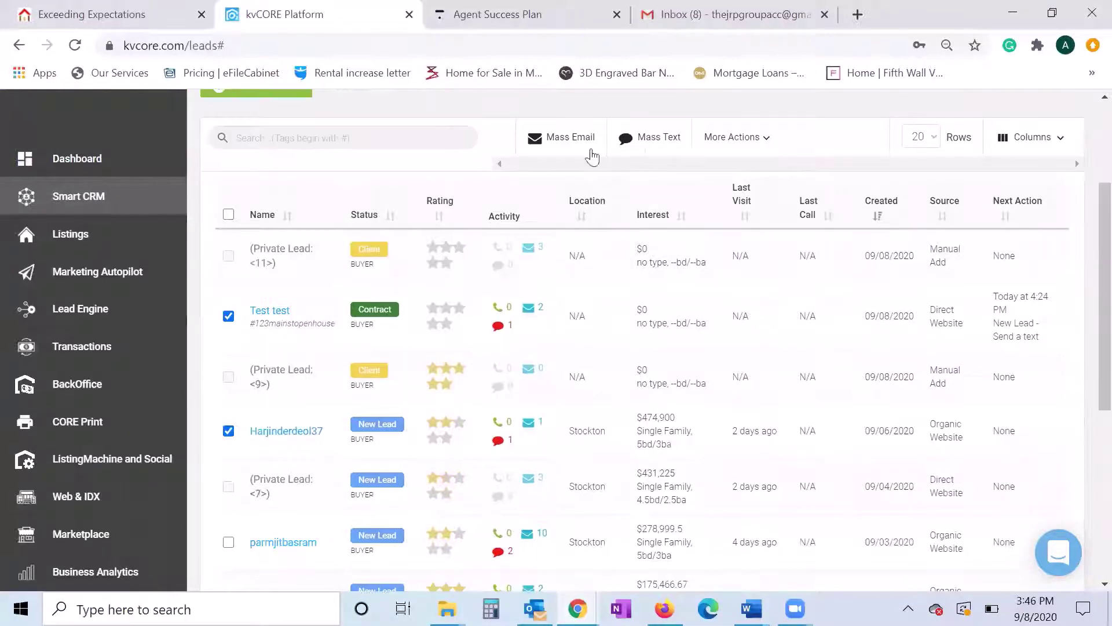
- Start a text message 'Are you' to the selected leads, then discard it unsent
{"action": "left_click", "coordinate": [651, 142]}
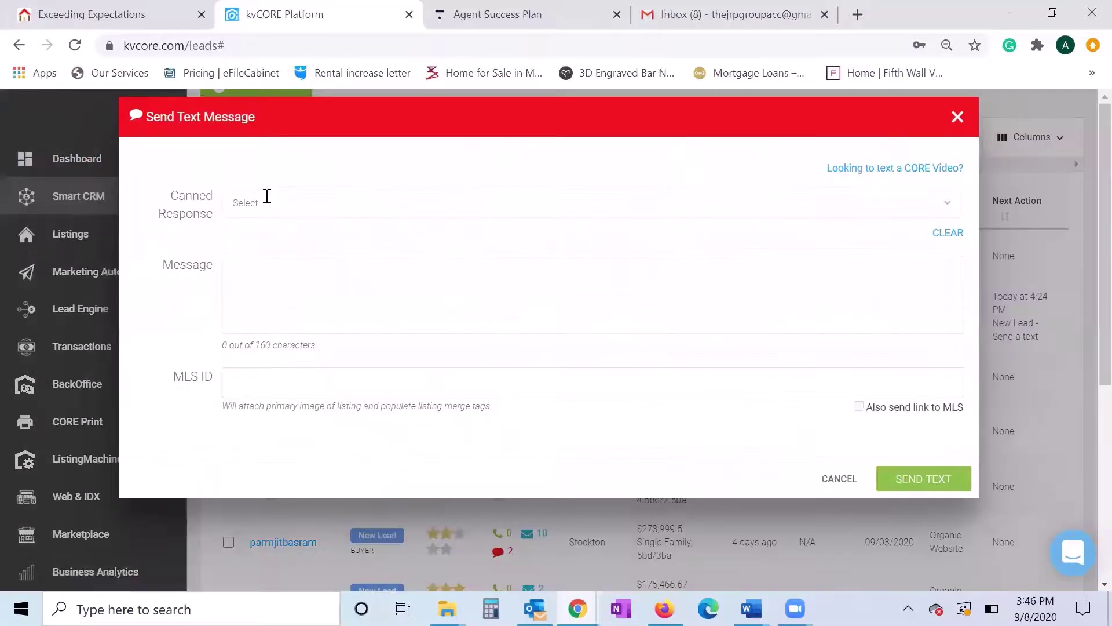
{"action": "left_click", "coordinate": [349, 286]}
{"action": "type", "text": "Are you"}
{"action": "left_click", "coordinate": [957, 116]}
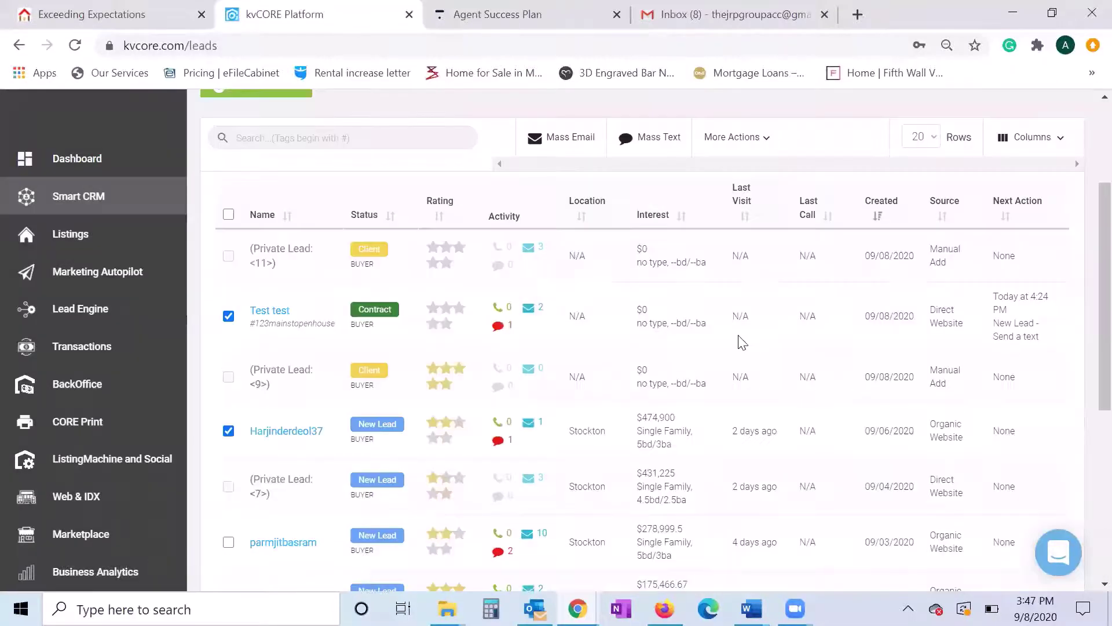
{"action": "scroll", "coordinate": [739, 342], "scroll_direction": "up", "scroll_amount": 2}
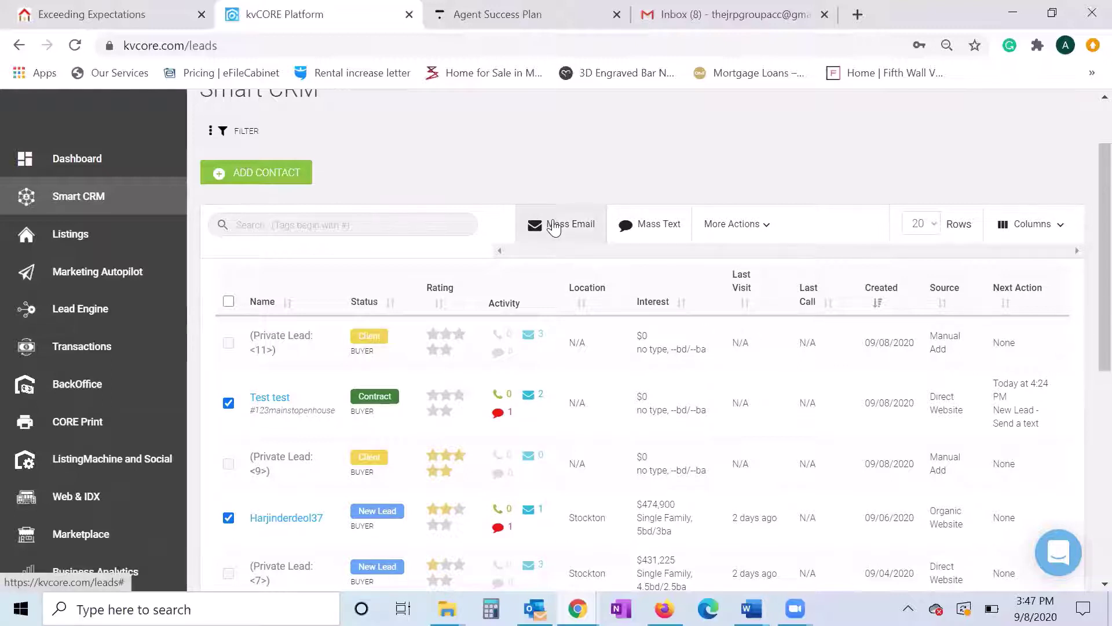
- Try the voicemail drop bulk action, dismiss its promotion, and close the bulk actions list
{"action": "left_click", "coordinate": [766, 226]}
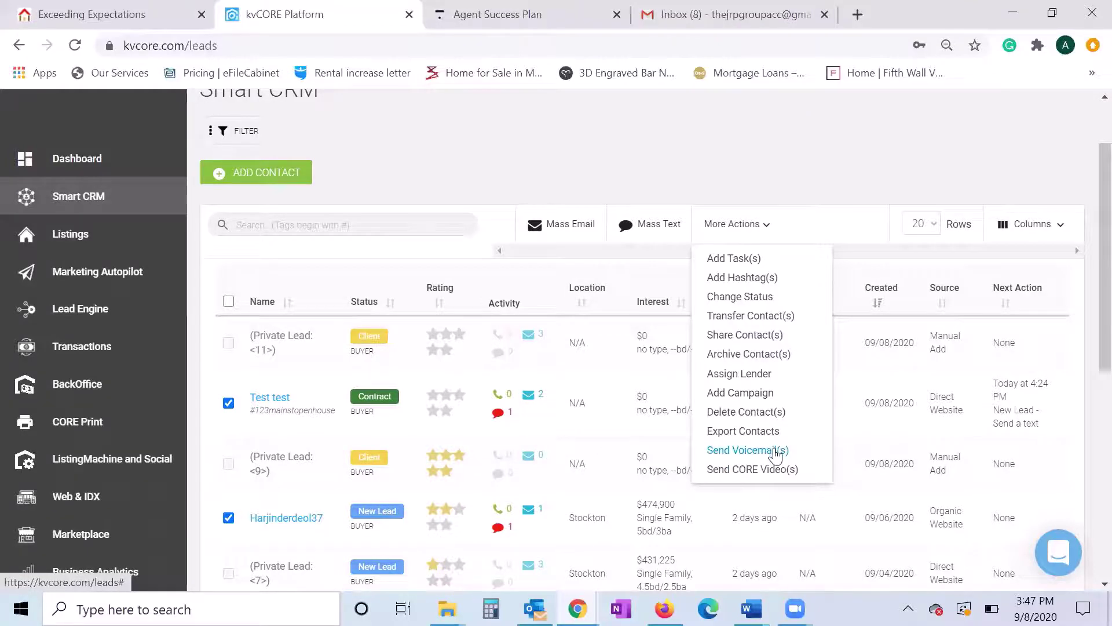
{"action": "left_click", "coordinate": [775, 452]}
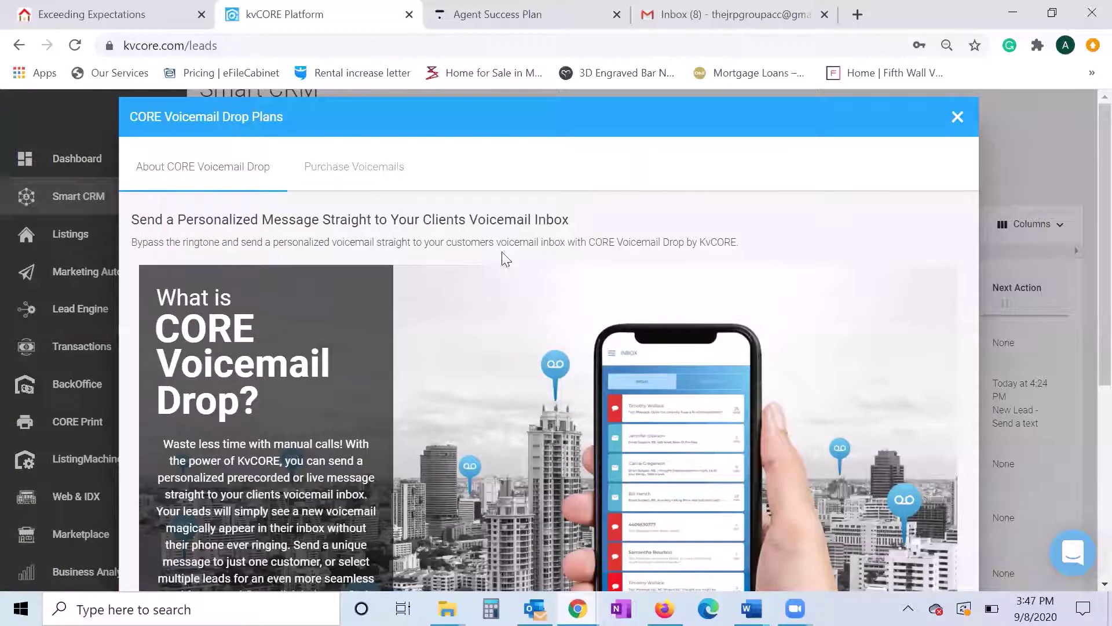
{"action": "left_click", "coordinate": [957, 117]}
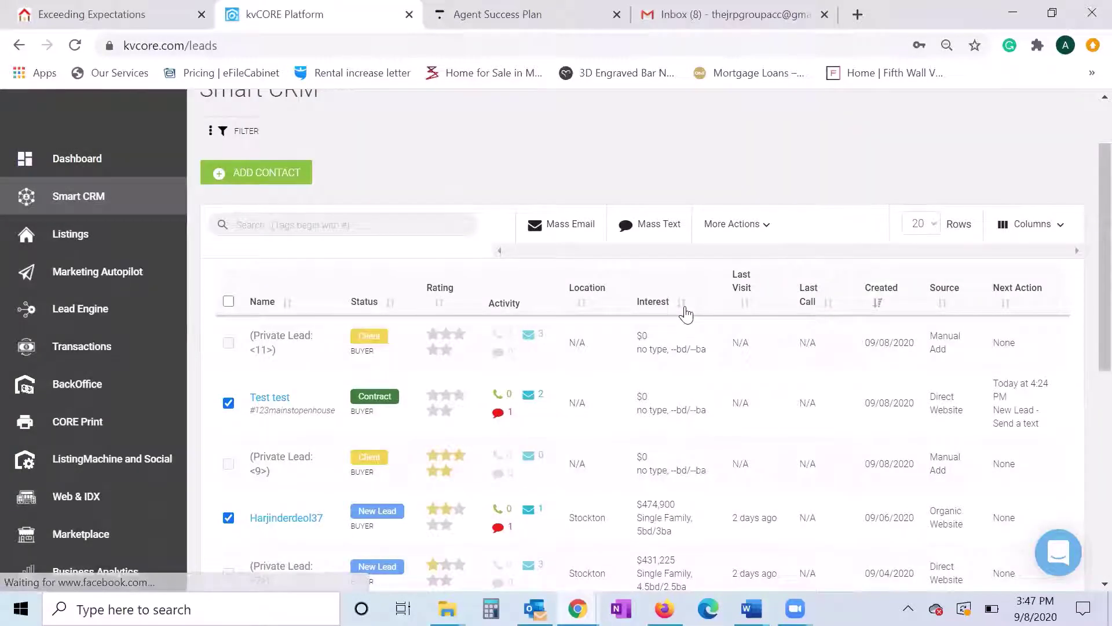
{"action": "left_click", "coordinate": [727, 227]}
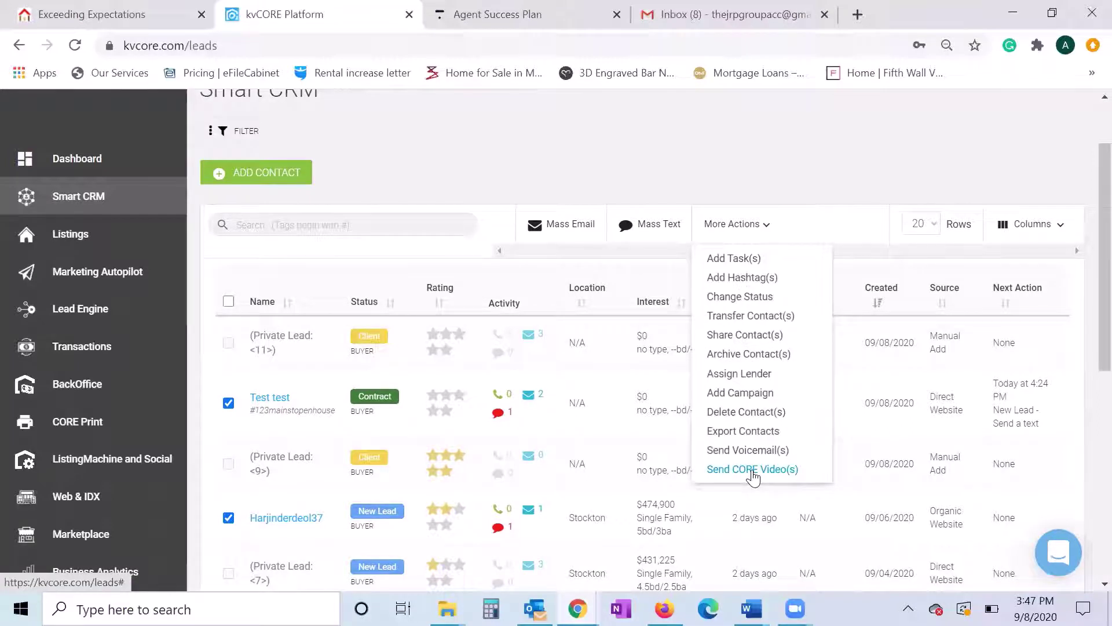
{"action": "left_click", "coordinate": [856, 228]}
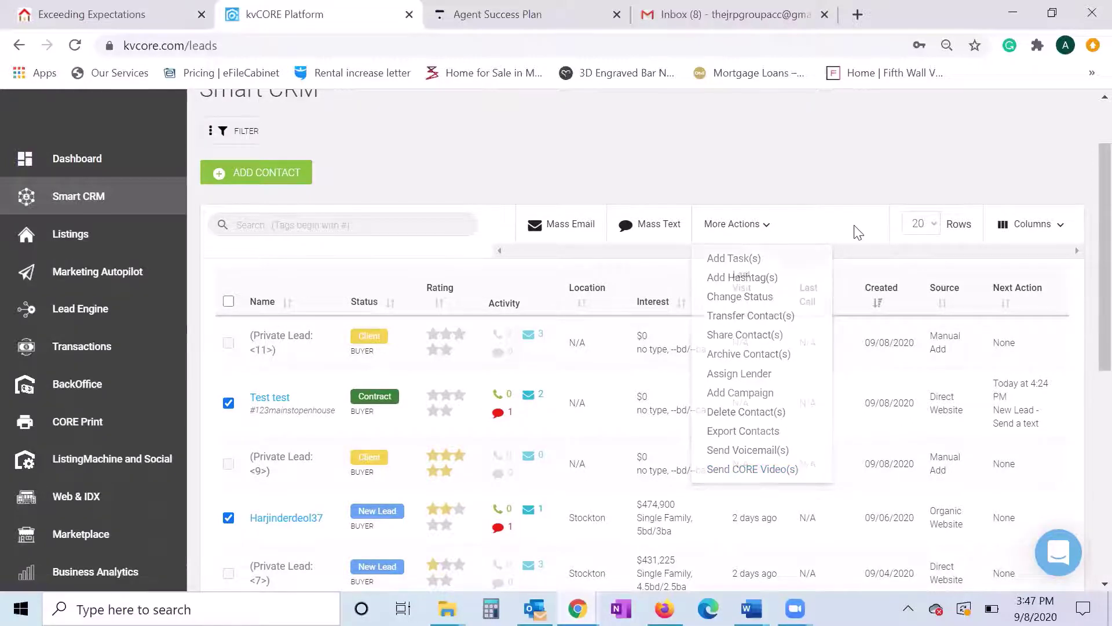
{"action": "scroll", "coordinate": [791, 234], "scroll_direction": "up", "scroll_amount": 2}
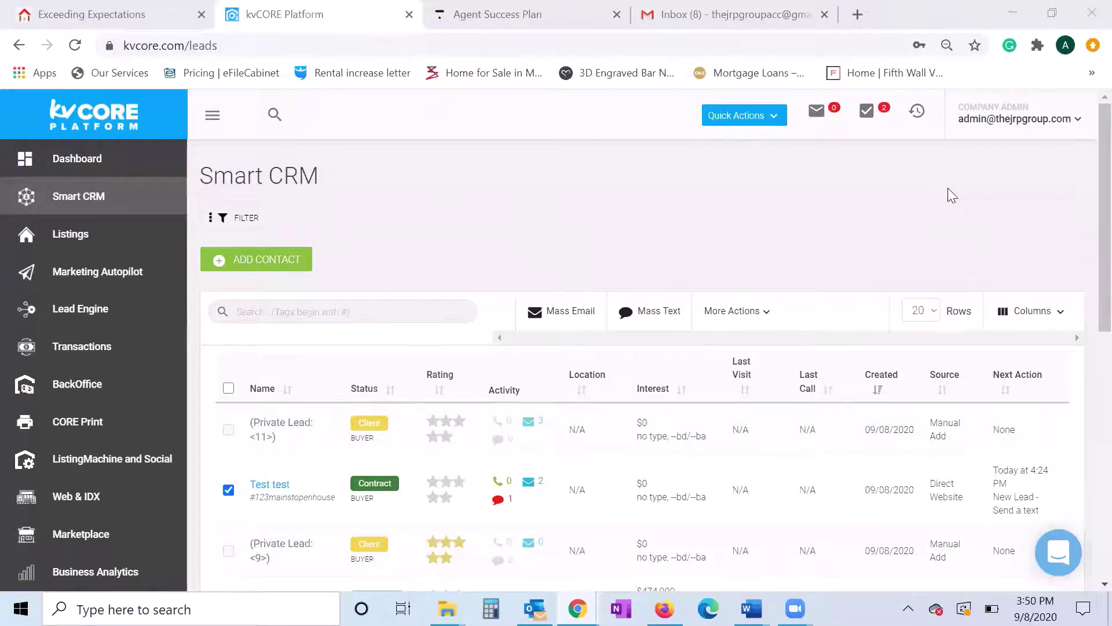
{"action": "left_click", "coordinate": [818, 111]}
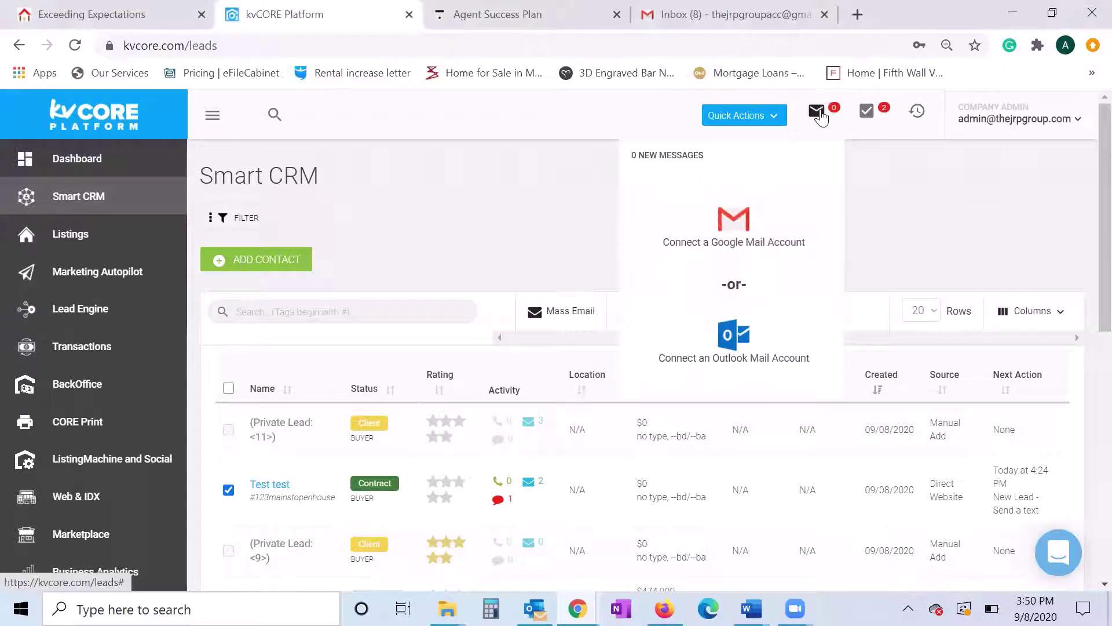
{"action": "left_click", "coordinate": [909, 205]}
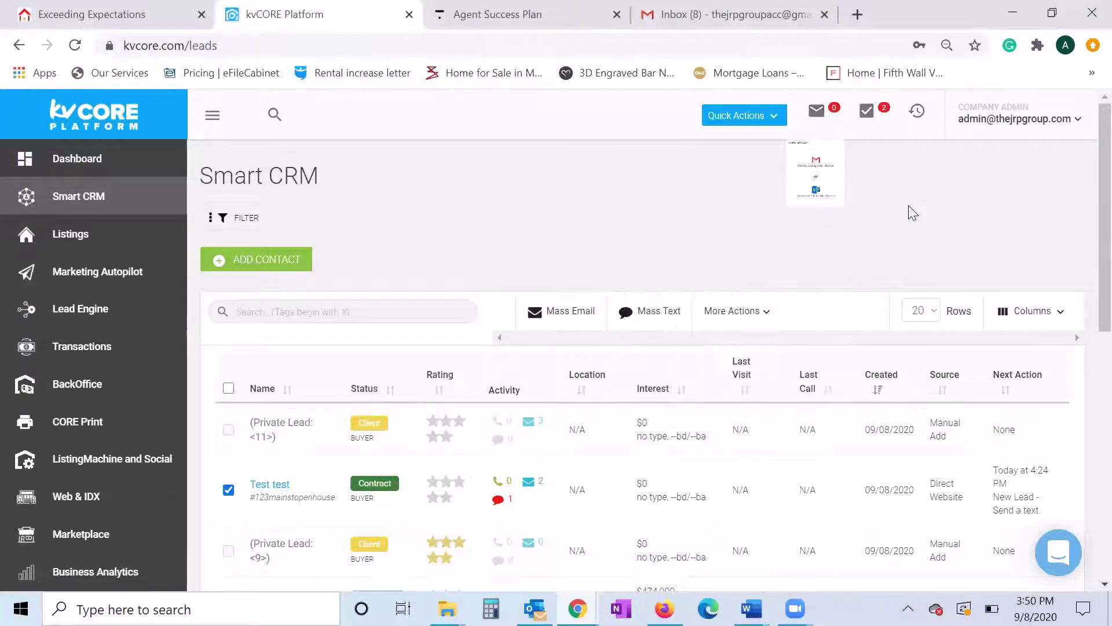
{"action": "left_click", "coordinate": [817, 112]}
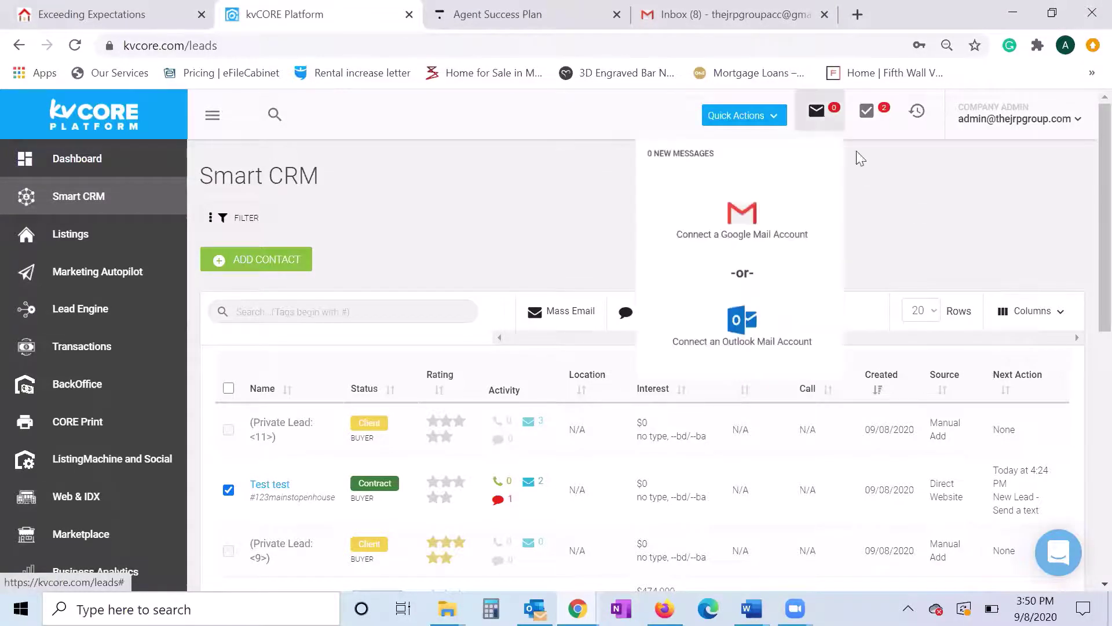
{"action": "left_click", "coordinate": [899, 201]}
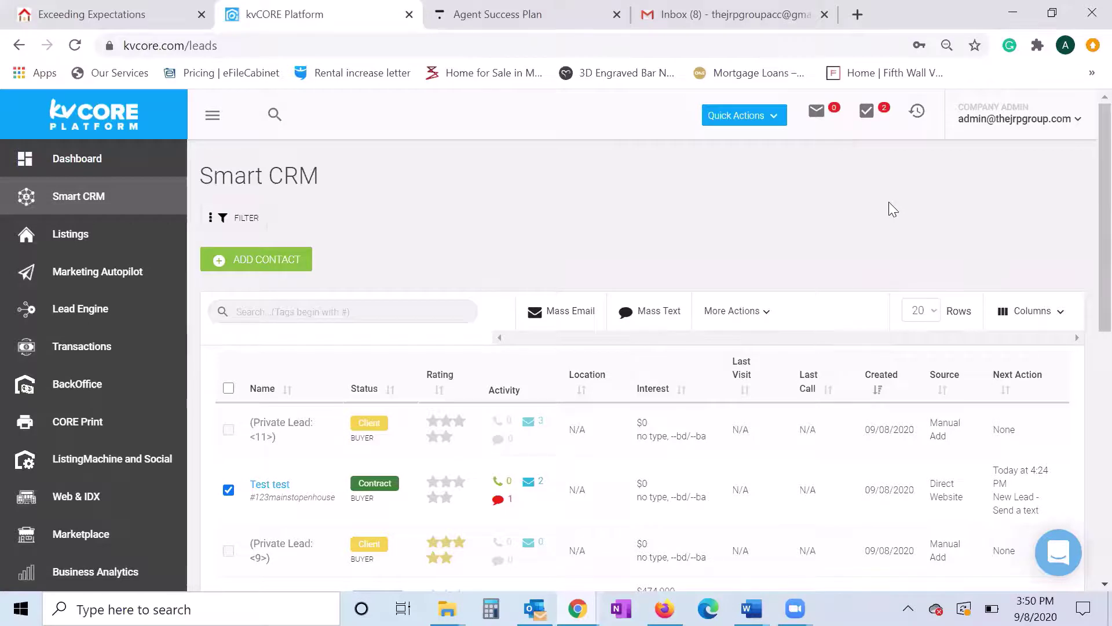
{"action": "left_click", "coordinate": [818, 112]}
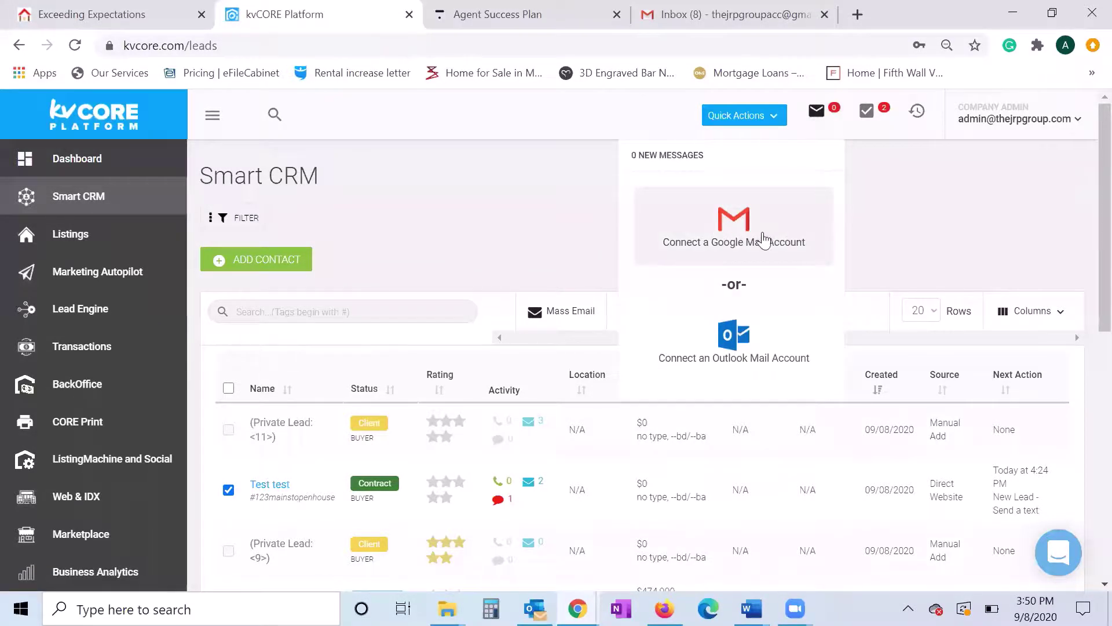
{"action": "left_click", "coordinate": [895, 194]}
{"action": "left_click", "coordinate": [819, 113]}
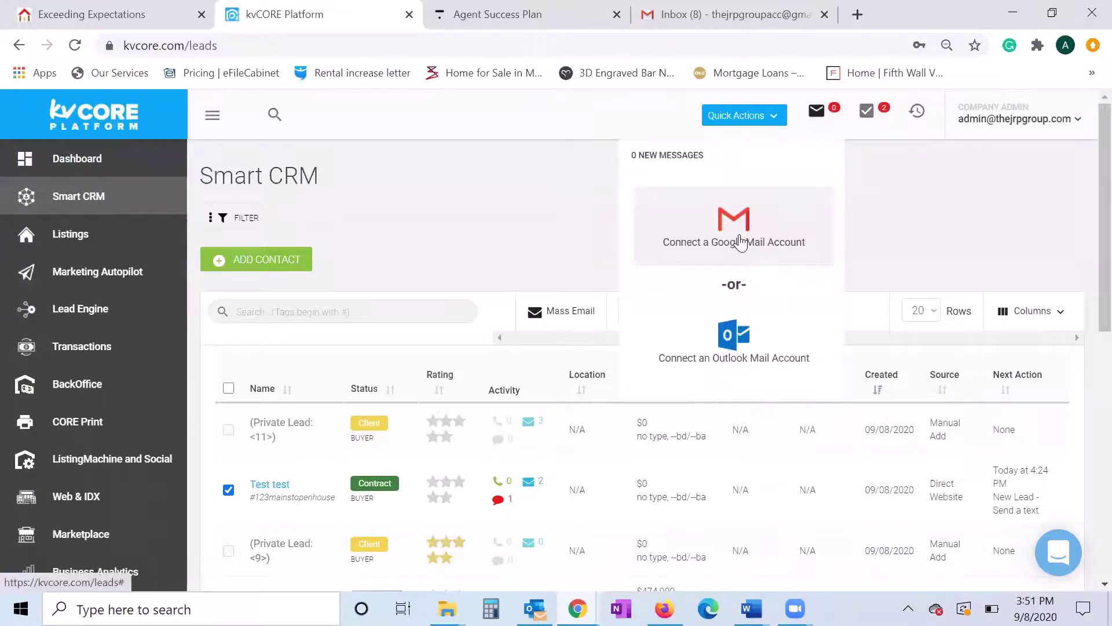
{"action": "left_click", "coordinate": [923, 195]}
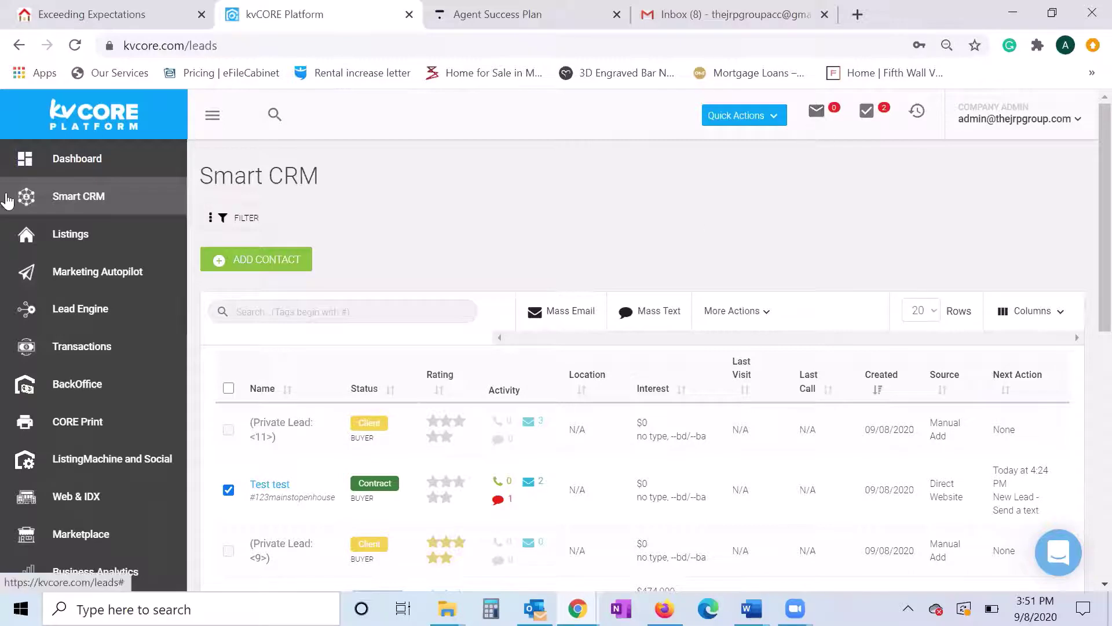
{"action": "scroll", "coordinate": [77, 284], "scroll_direction": "up", "scroll_amount": 2}
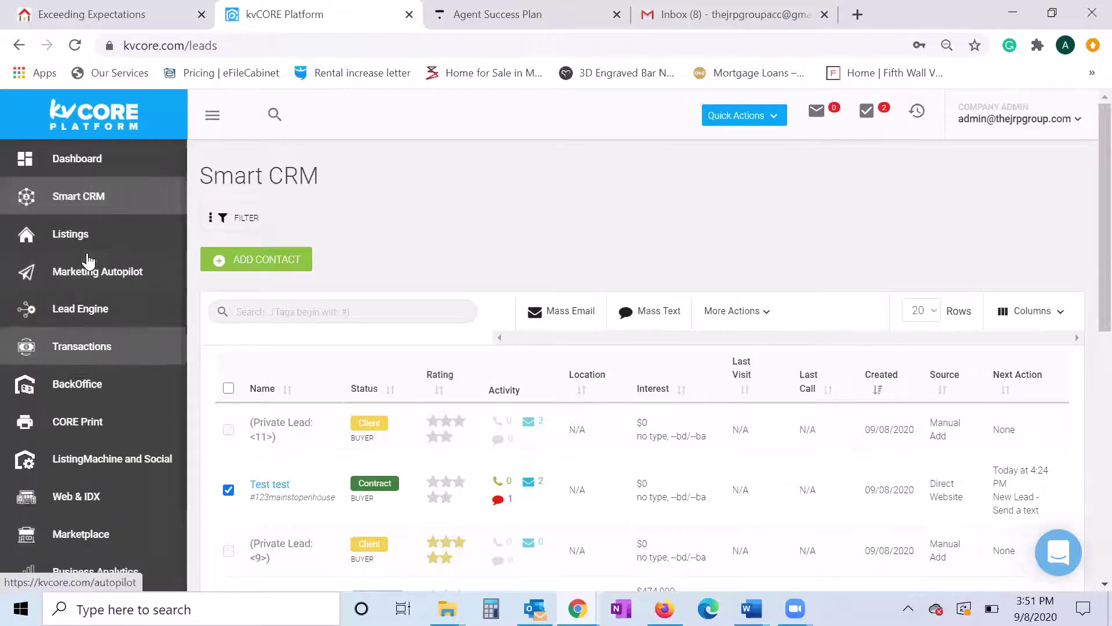
- Show My Calendar on the Dashboard below Today's Summary of 1 call and 2 tasks
{"action": "left_click", "coordinate": [90, 165]}
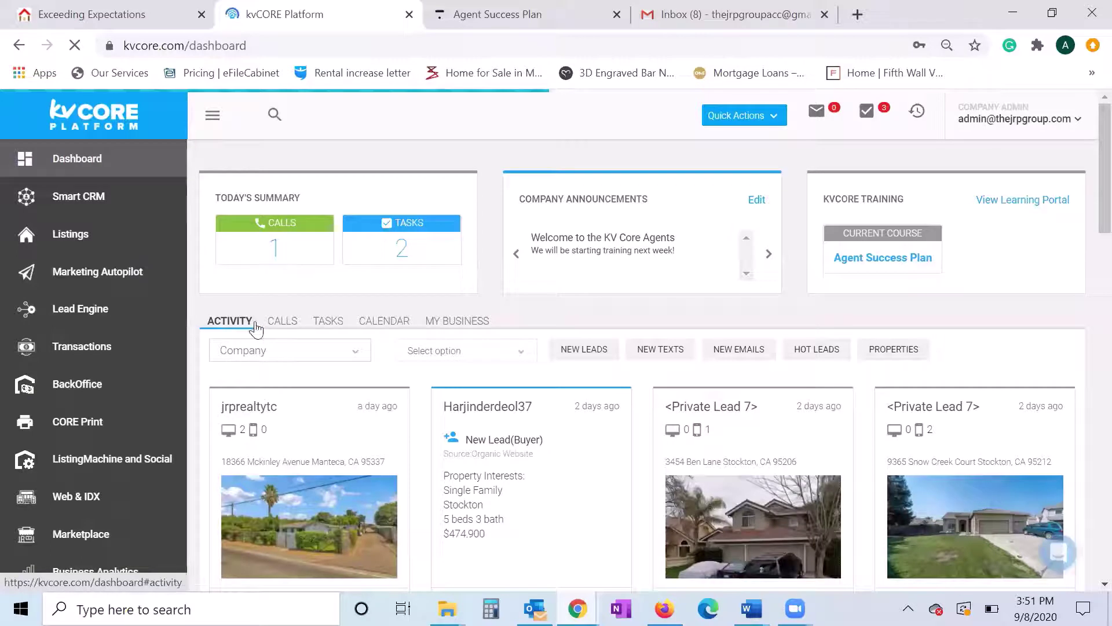
{"action": "left_click", "coordinate": [384, 322]}
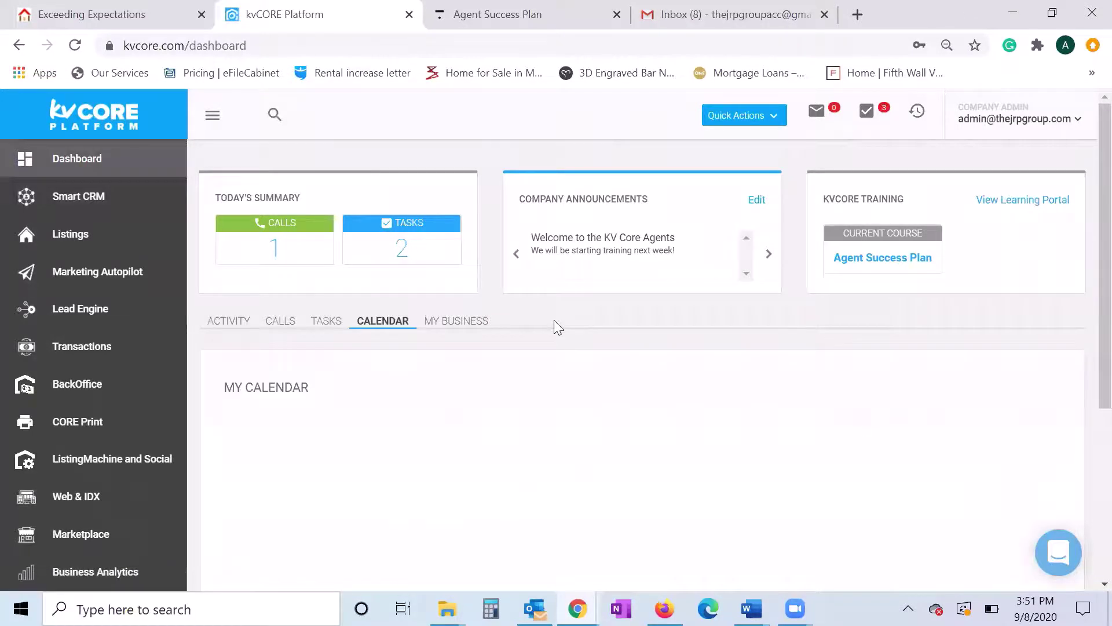
{"action": "scroll", "coordinate": [553, 320], "scroll_direction": "down", "scroll_amount": 1}
{"action": "scroll", "coordinate": [558, 327], "scroll_direction": "down", "scroll_amount": 1}
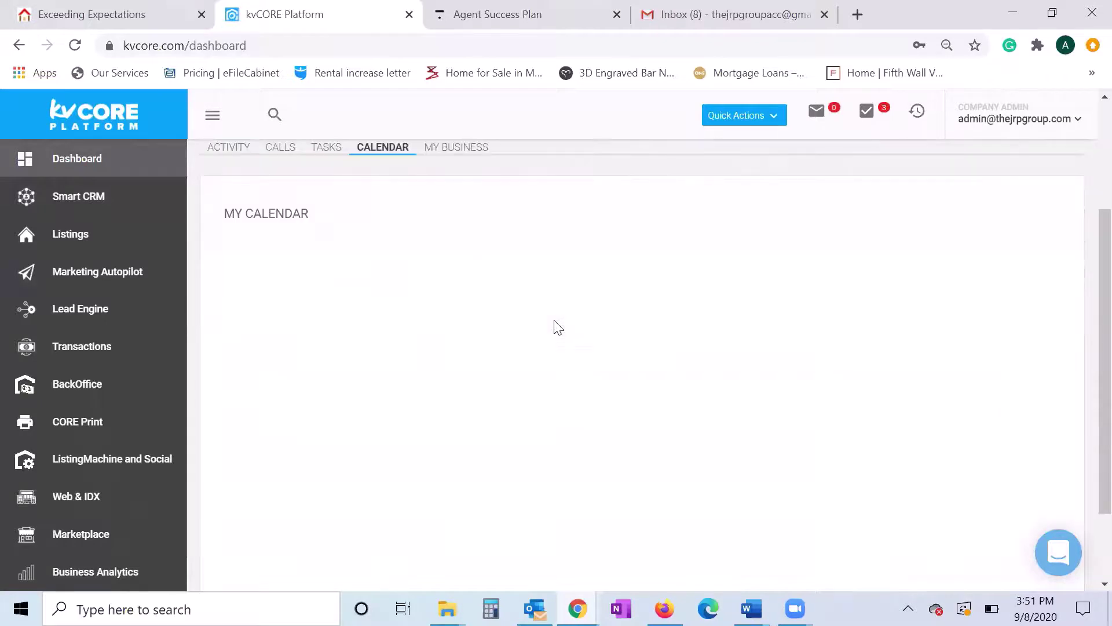
{"action": "scroll", "coordinate": [558, 327], "scroll_direction": "down", "scroll_amount": 1}
{"action": "scroll", "coordinate": [558, 328], "scroll_direction": "up", "scroll_amount": 3}
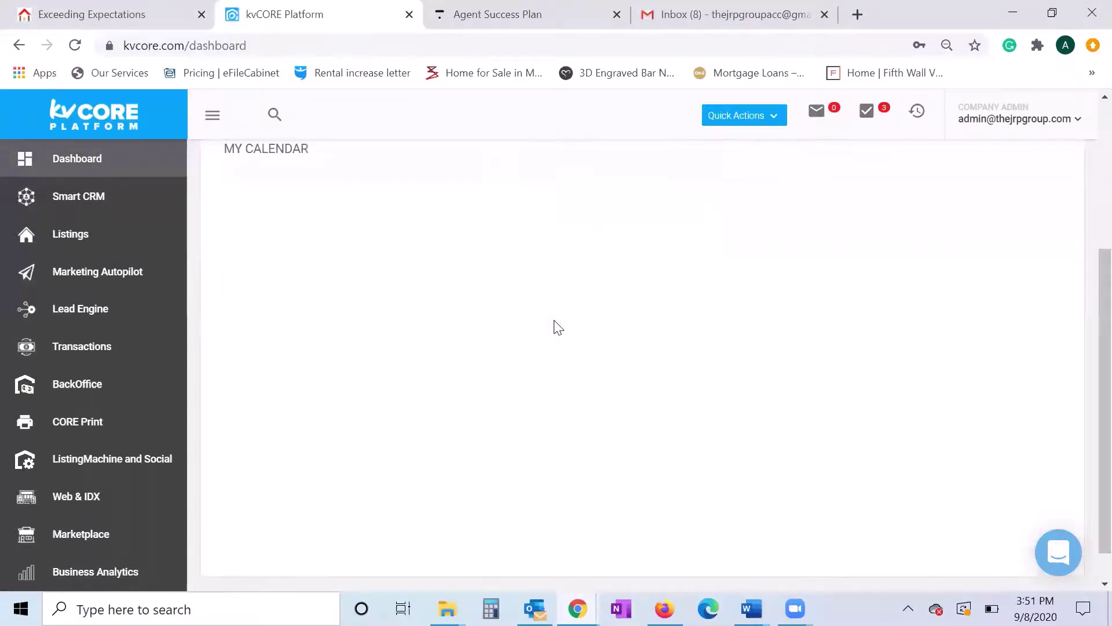
{"action": "scroll", "coordinate": [554, 325], "scroll_direction": "down", "scroll_amount": 3}
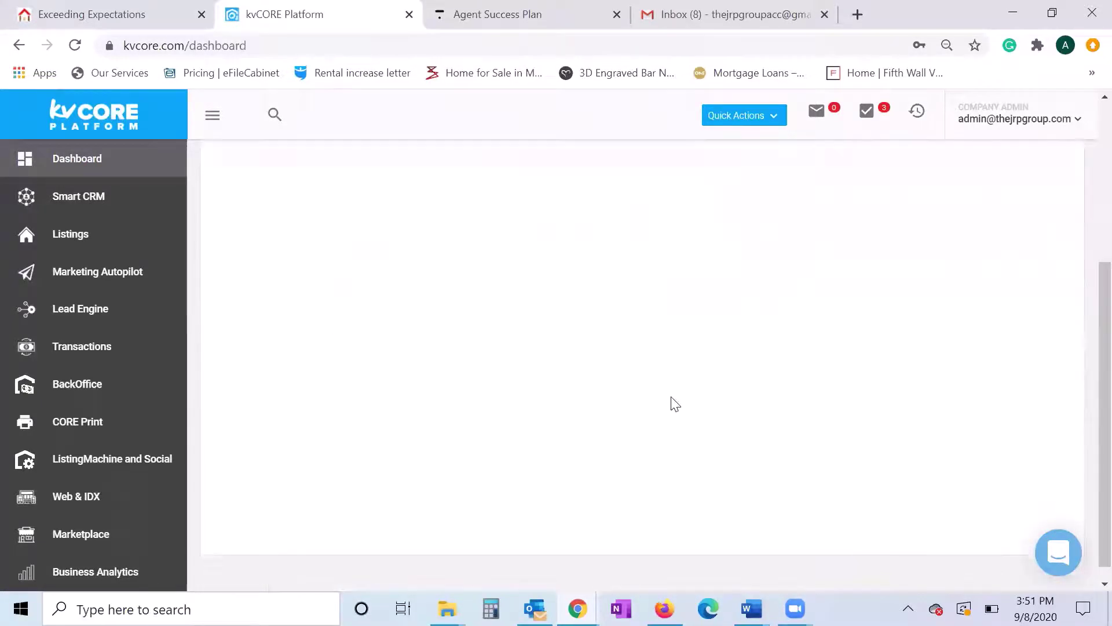
{"action": "scroll", "coordinate": [340, 305], "scroll_direction": "up", "scroll_amount": 2}
{"action": "scroll", "coordinate": [493, 310], "scroll_direction": "up", "scroll_amount": 1}
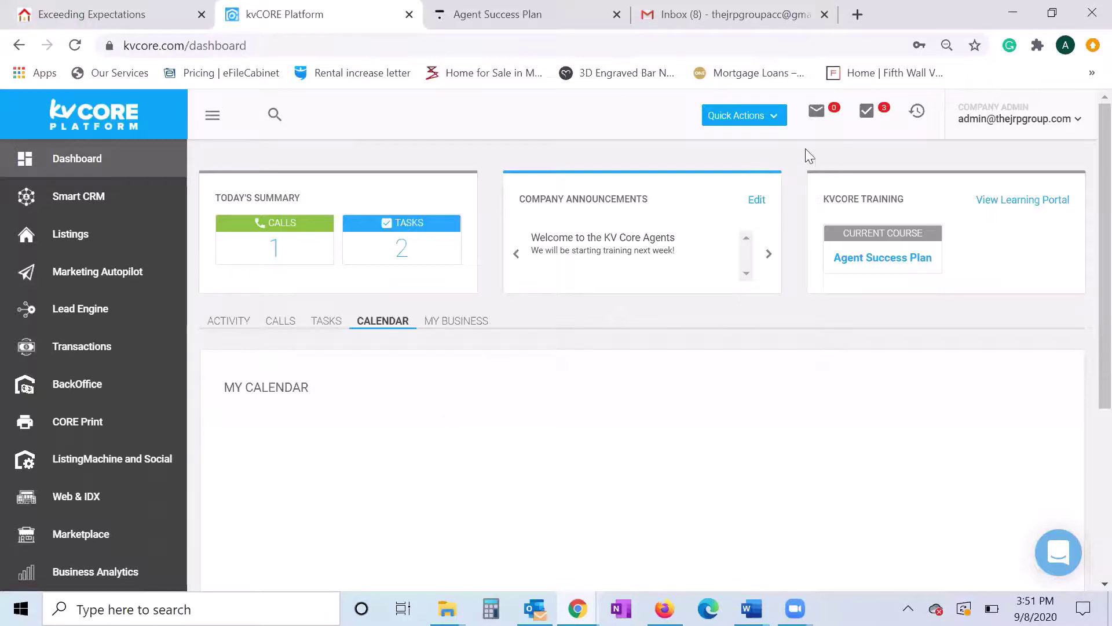
{"action": "left_click", "coordinate": [826, 111]}
{"action": "left_click", "coordinate": [825, 112]}
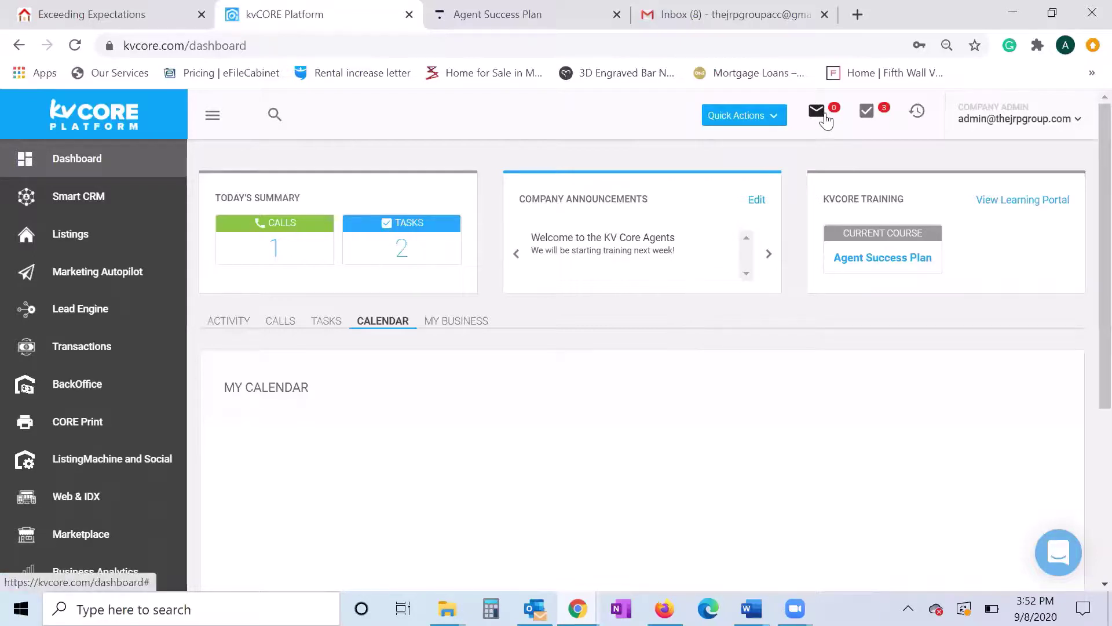
- Check the incomplete tasks list of three tasks due today, then go to Business Analytics
{"action": "left_click", "coordinate": [866, 110]}
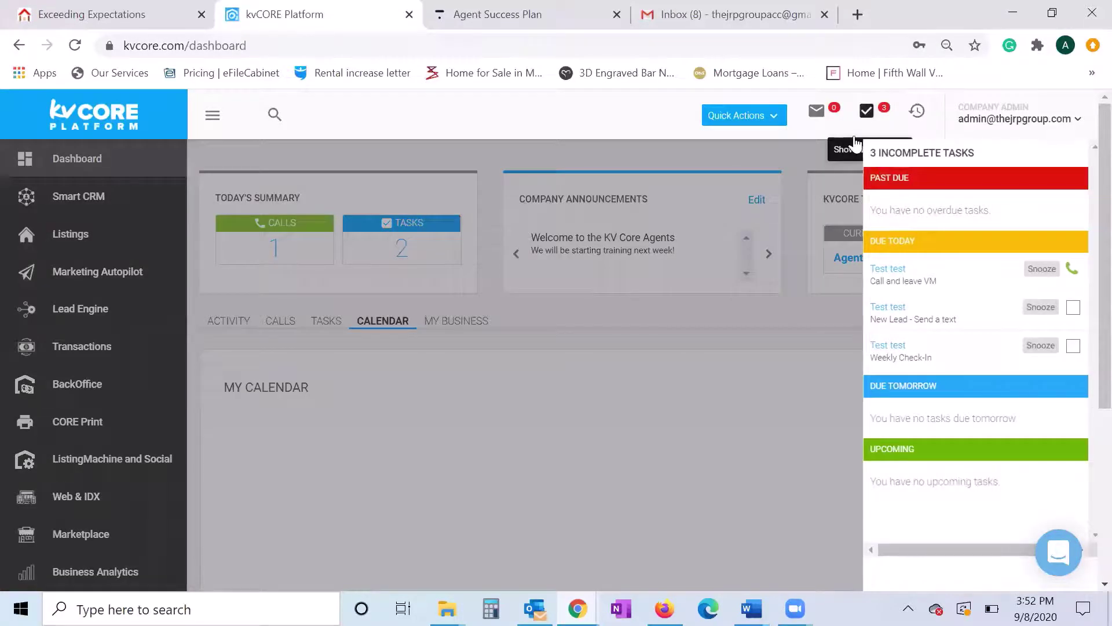
{"action": "left_click", "coordinate": [865, 111]}
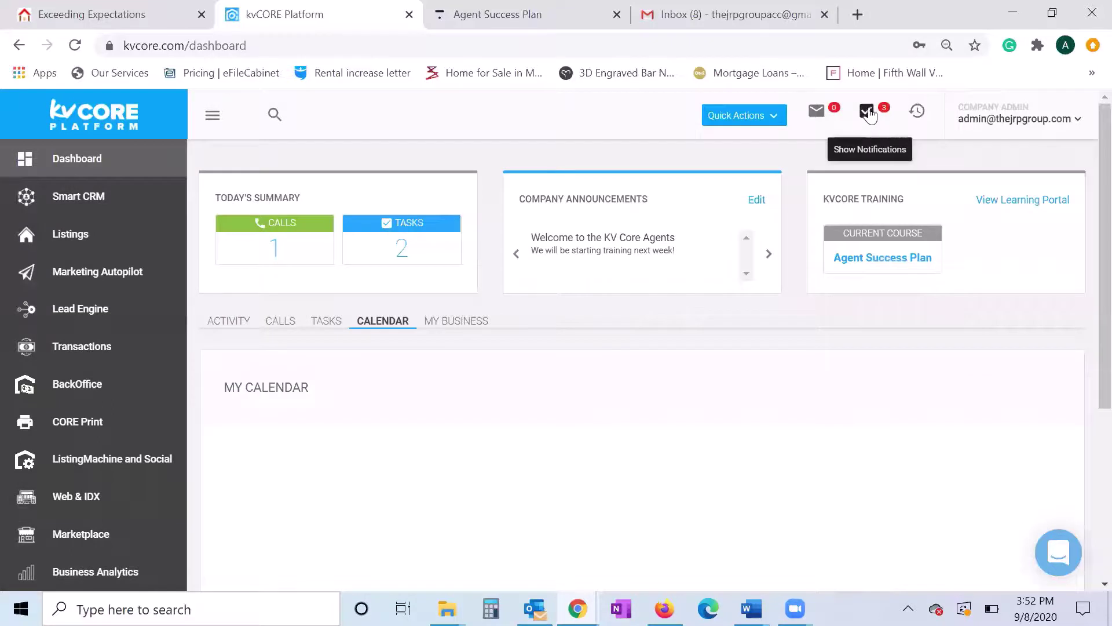
{"action": "left_click", "coordinate": [867, 110]}
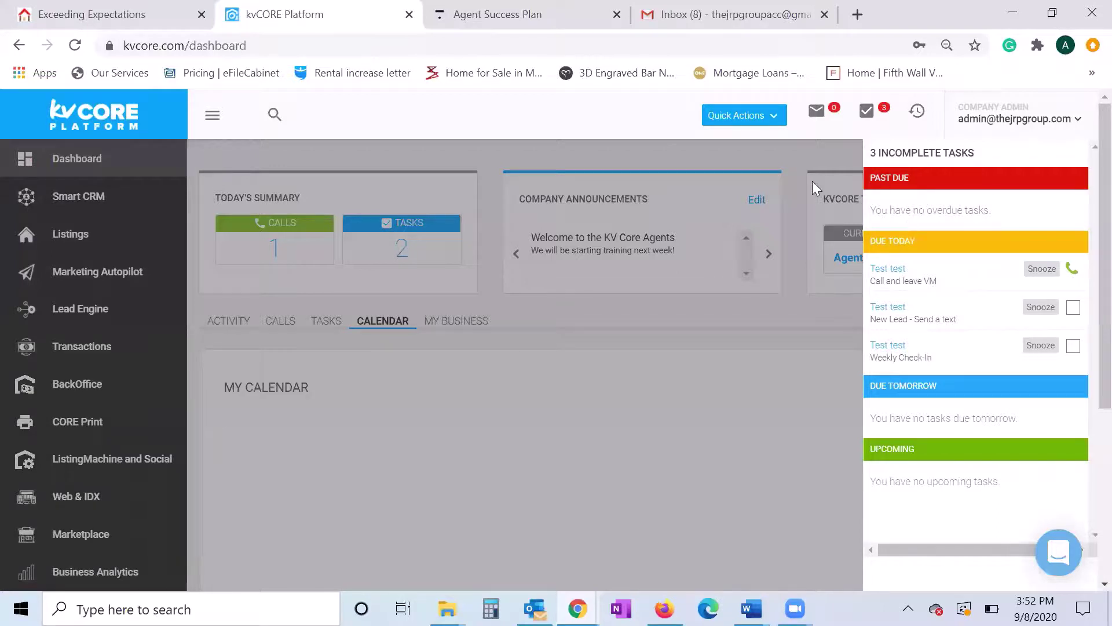
{"action": "left_click", "coordinate": [608, 148]}
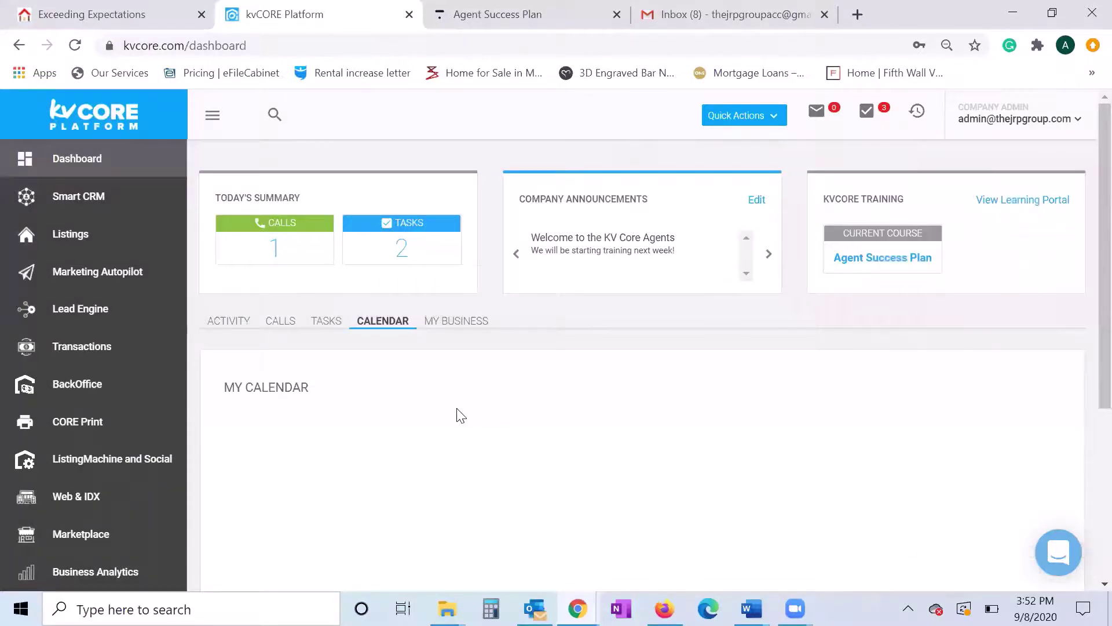
{"action": "scroll", "coordinate": [112, 363], "scroll_direction": "down", "scroll_amount": 2}
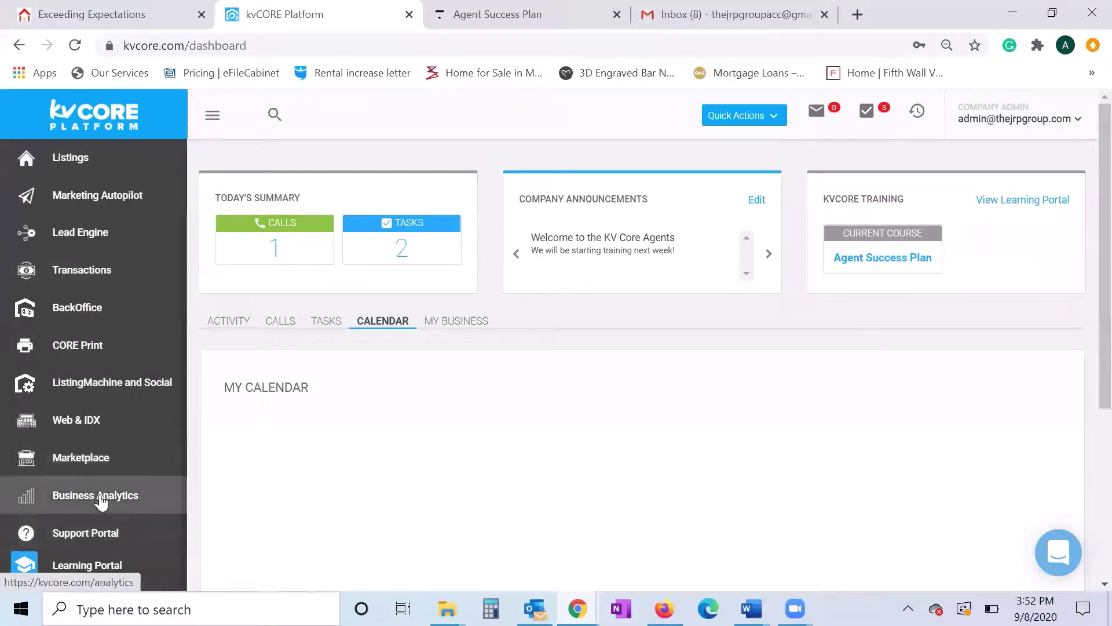
{"action": "left_click", "coordinate": [69, 502]}
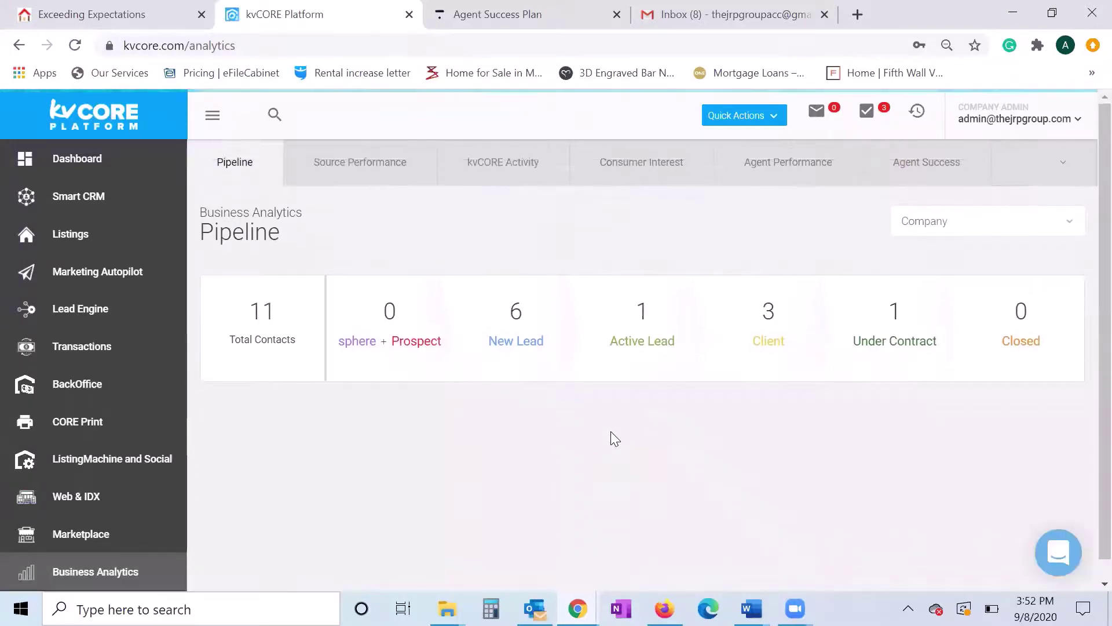
- Point out the New Lead (6), Client (3) and Closed (0) pipeline counts, then return to the Dashboard
{"action": "scroll", "coordinate": [518, 414], "scroll_direction": "down", "scroll_amount": 1}
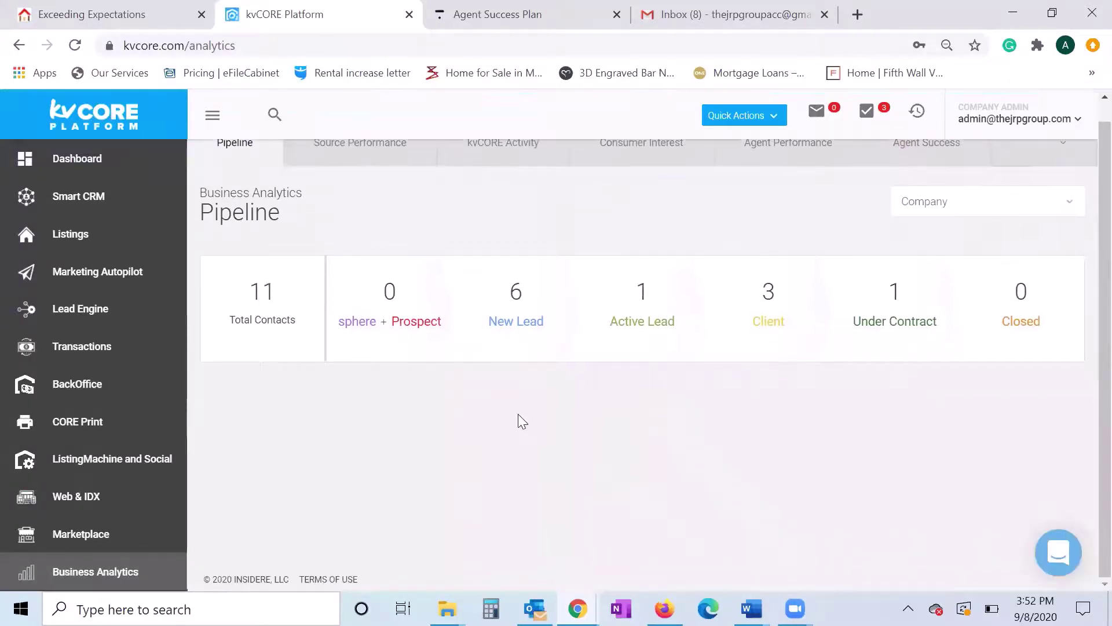
{"action": "double_click", "coordinate": [512, 291]}
{"action": "left_click", "coordinate": [625, 382]}
{"action": "double_click", "coordinate": [776, 290]}
{"action": "left_click", "coordinate": [895, 401]}
{"action": "double_click", "coordinate": [1040, 294]}
{"action": "left_click", "coordinate": [870, 405]}
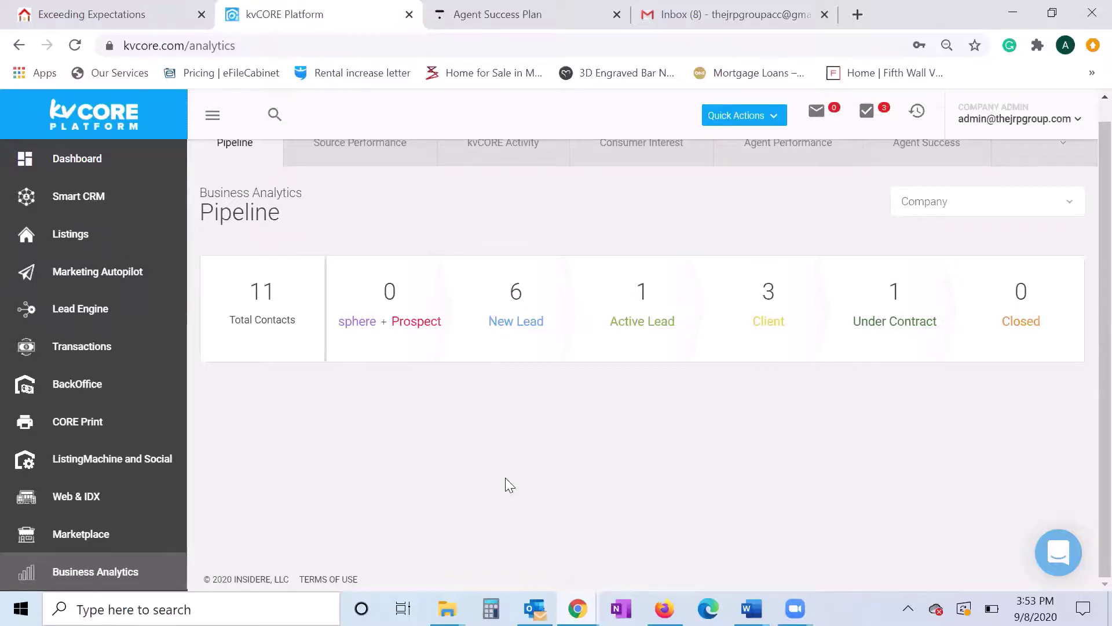
{"action": "scroll", "coordinate": [506, 479], "scroll_direction": "up", "scroll_amount": 1}
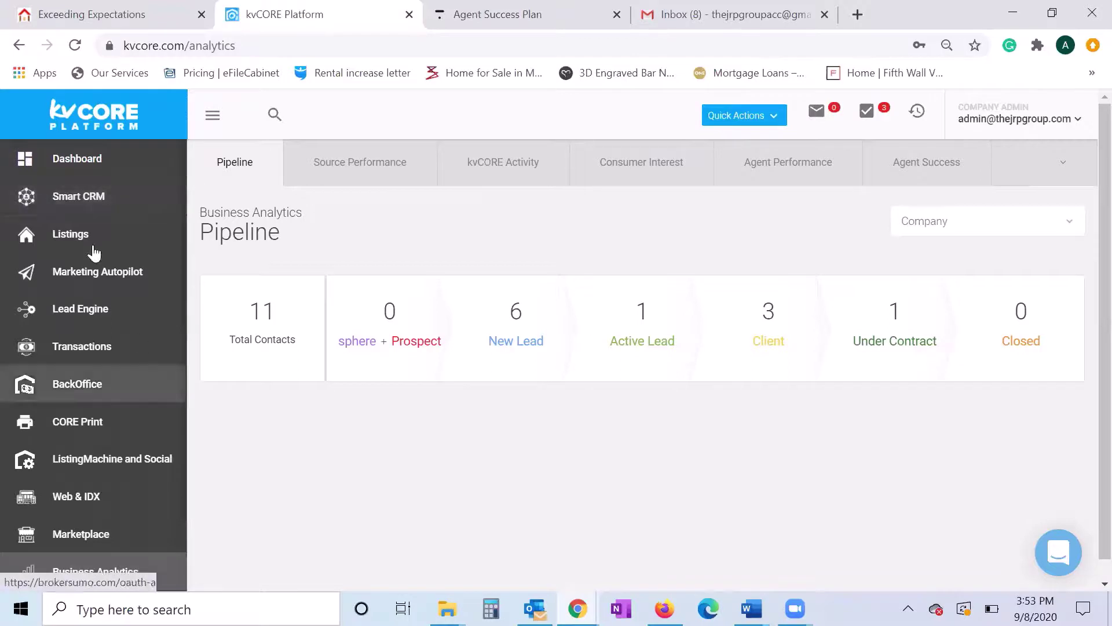
{"action": "left_click", "coordinate": [106, 169]}
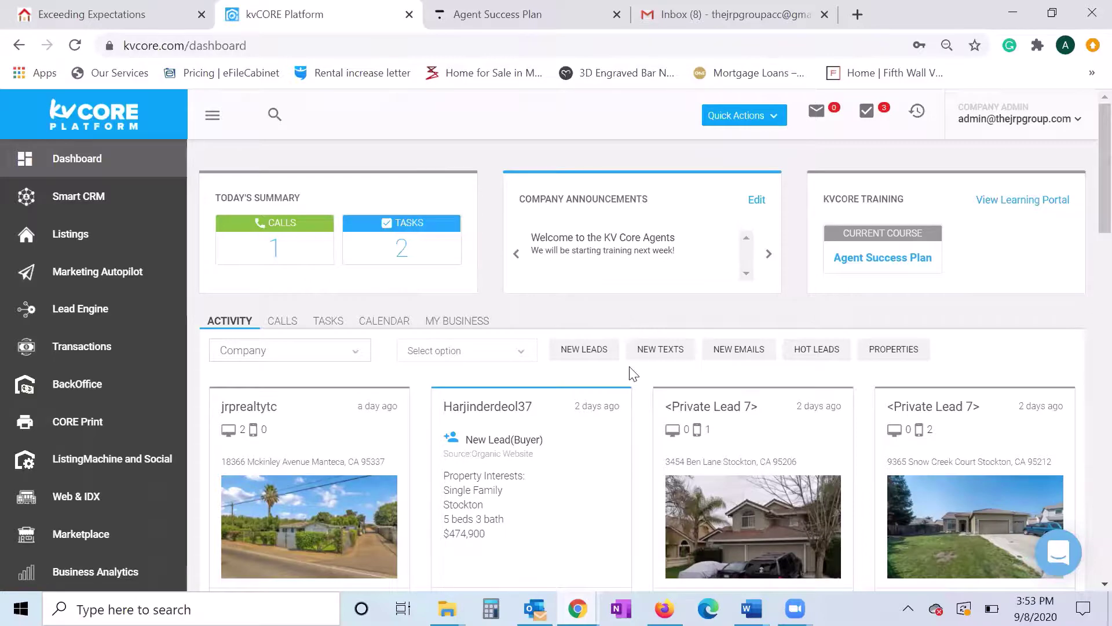
{"action": "scroll", "coordinate": [637, 382], "scroll_direction": "down", "scroll_amount": 4}
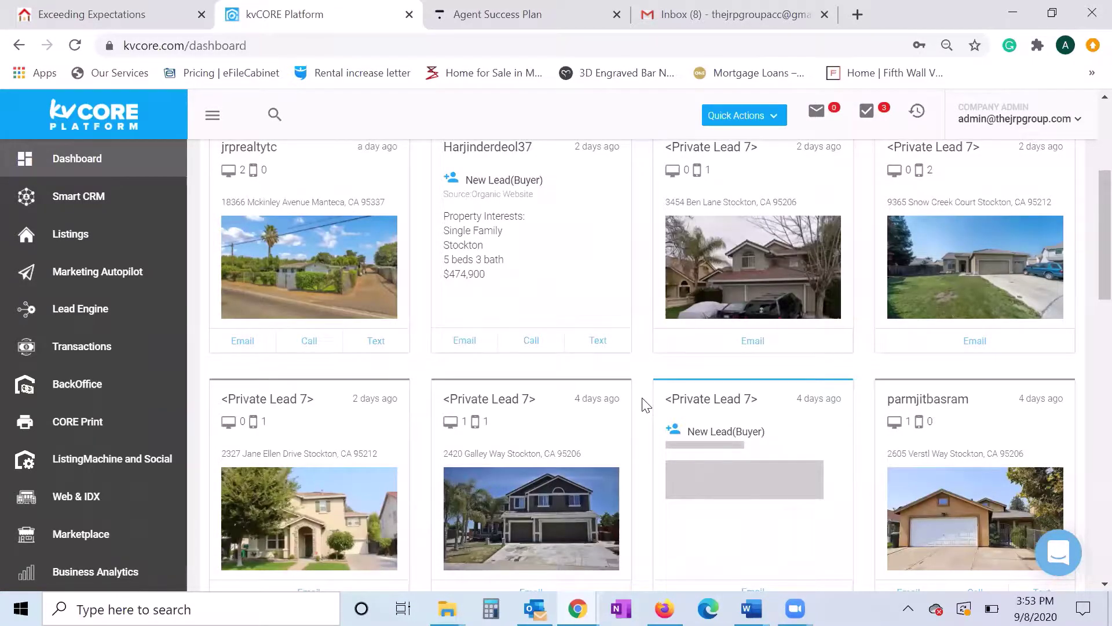
{"action": "scroll", "coordinate": [647, 405], "scroll_direction": "up", "scroll_amount": 4}
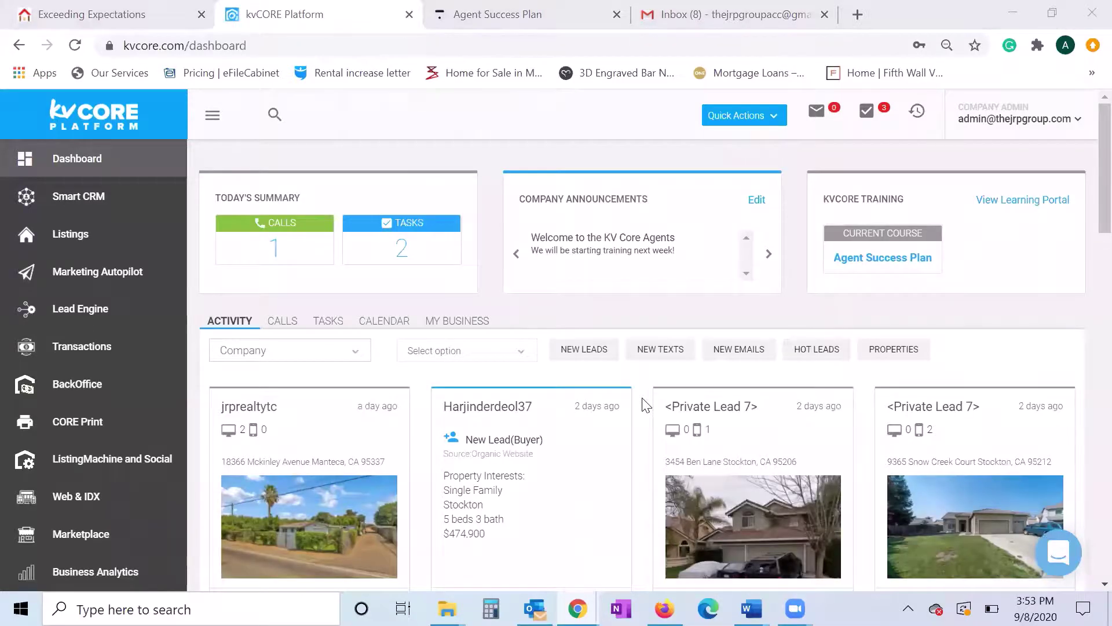